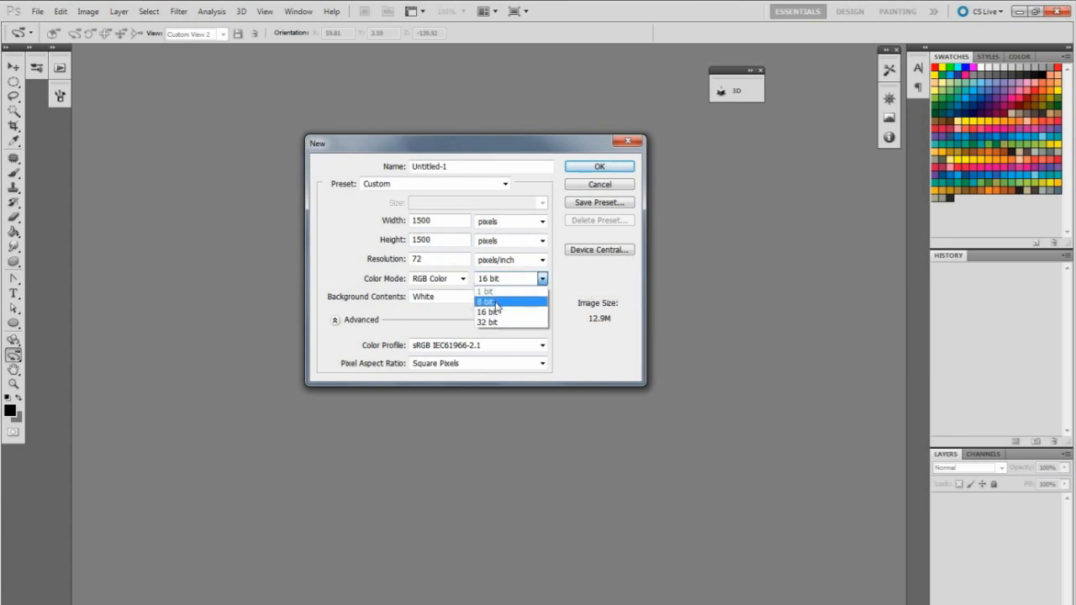
Create a 1500 by 1500 pixel RGB document at 16 bit with a white background and add a new layer
left_click(497, 313)
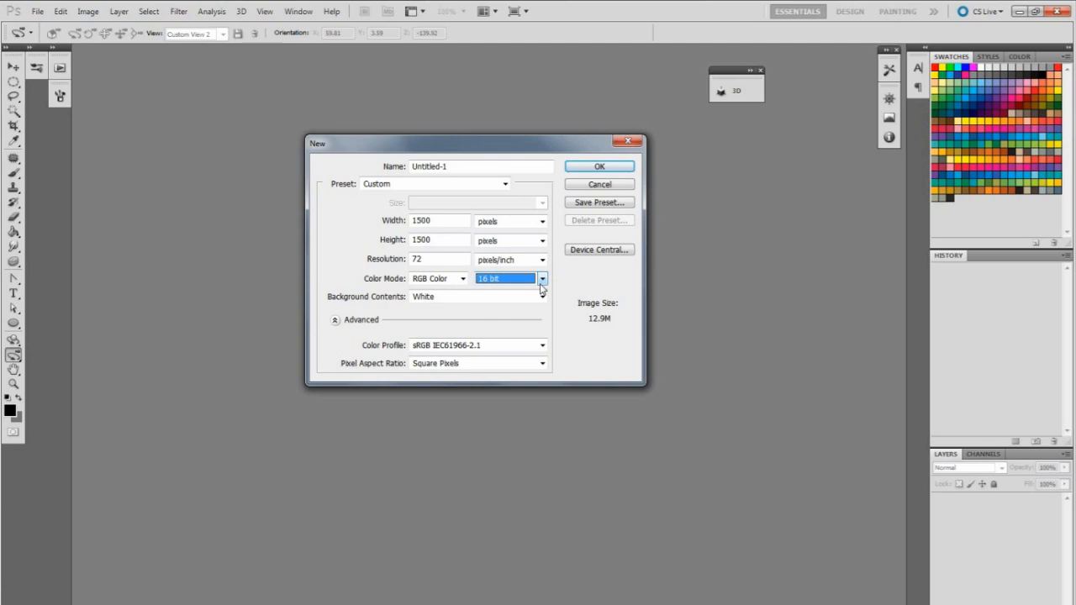
key("Return")
key("ctrl+shift+alt+n")
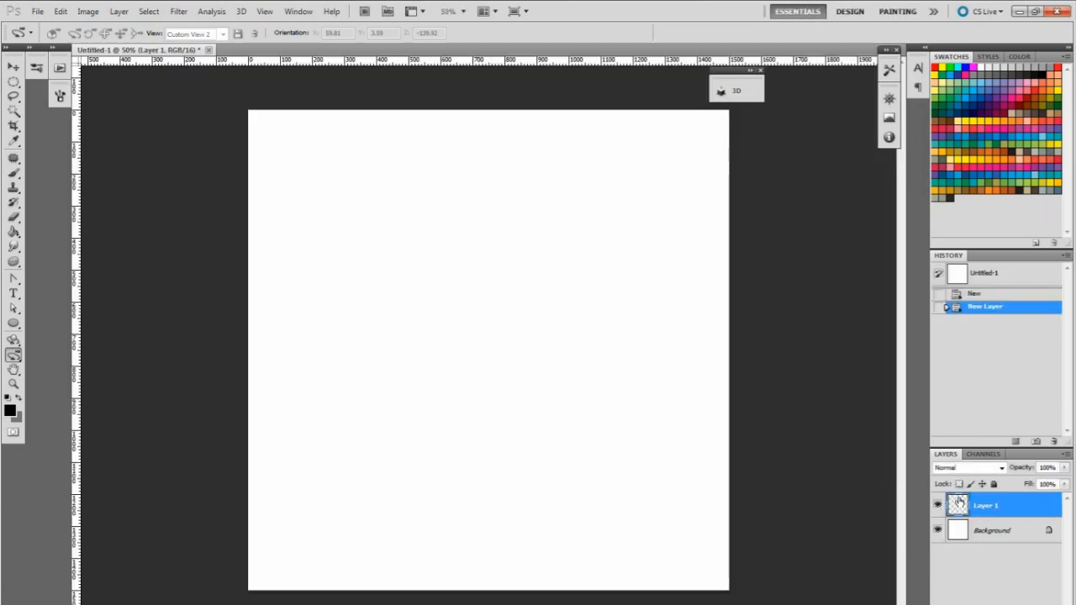
Fill the new layer with medium grey 777777 using the Paint Bucket
left_click(18, 397)
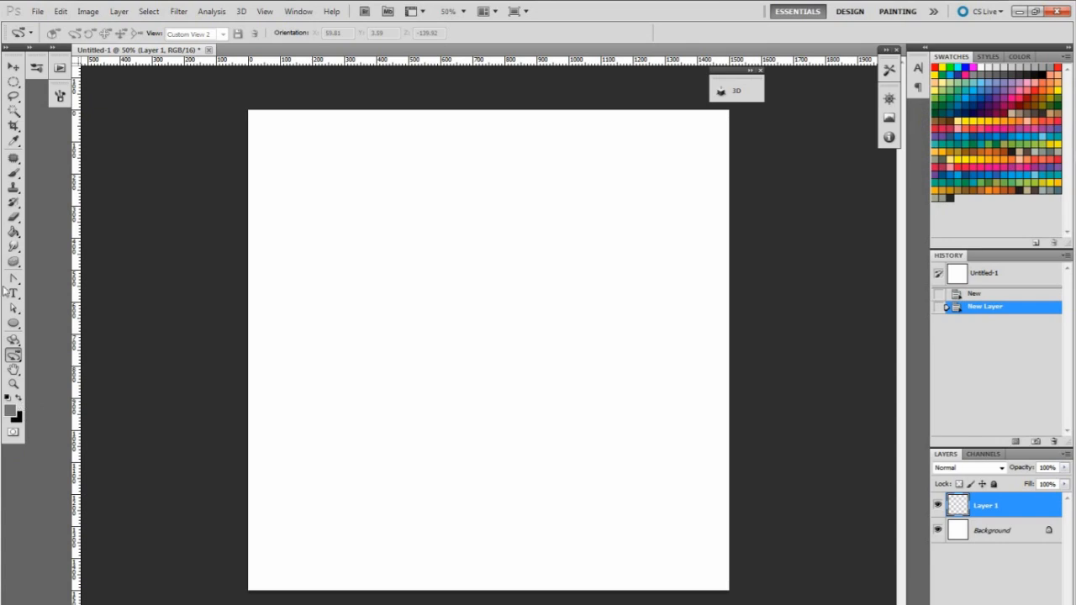
left_click(13, 232)
left_click(11, 410)
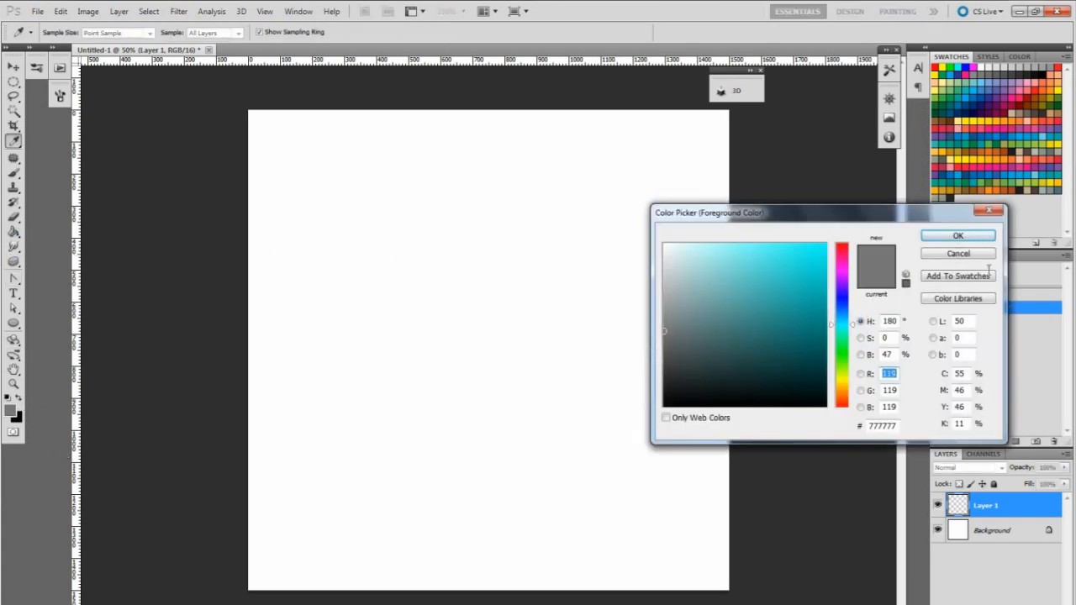
left_click(958, 236)
left_click(428, 249)
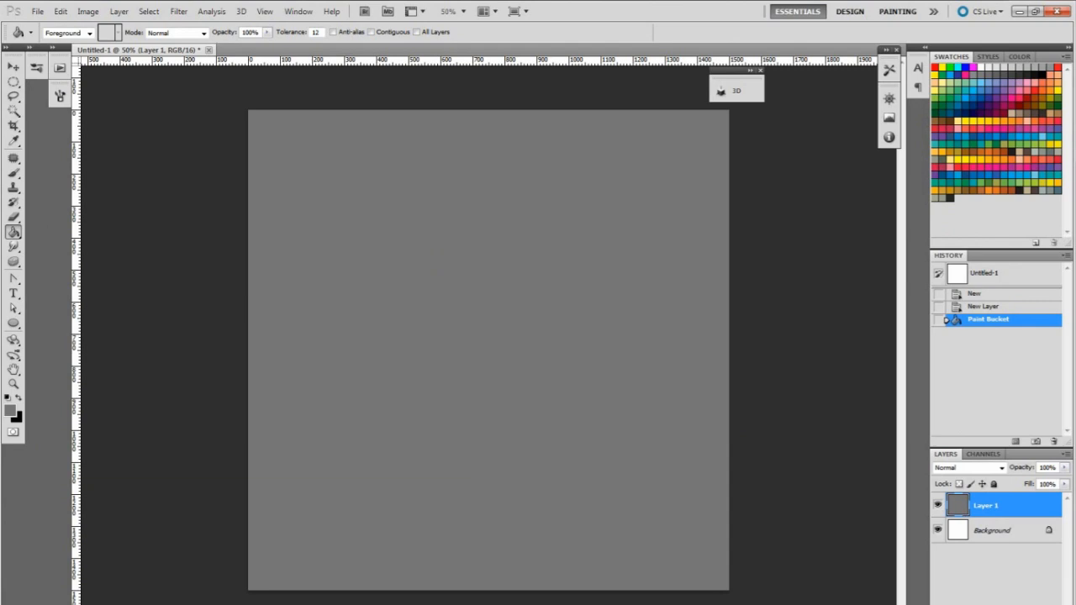
Add another layer above the grey one and set the foreground color to white
left_click(1037, 603)
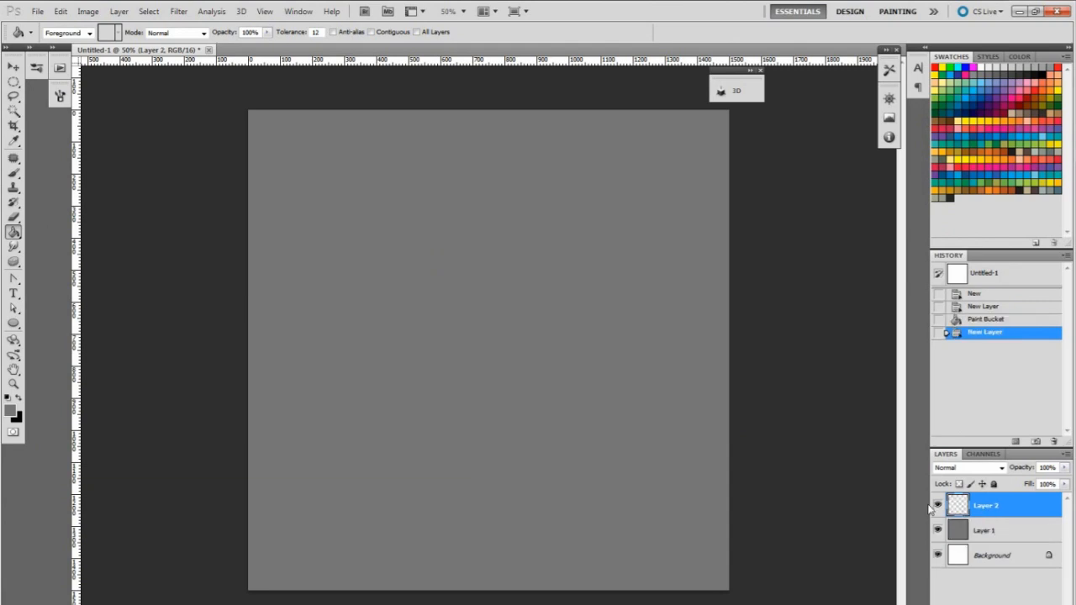
left_click(9, 413)
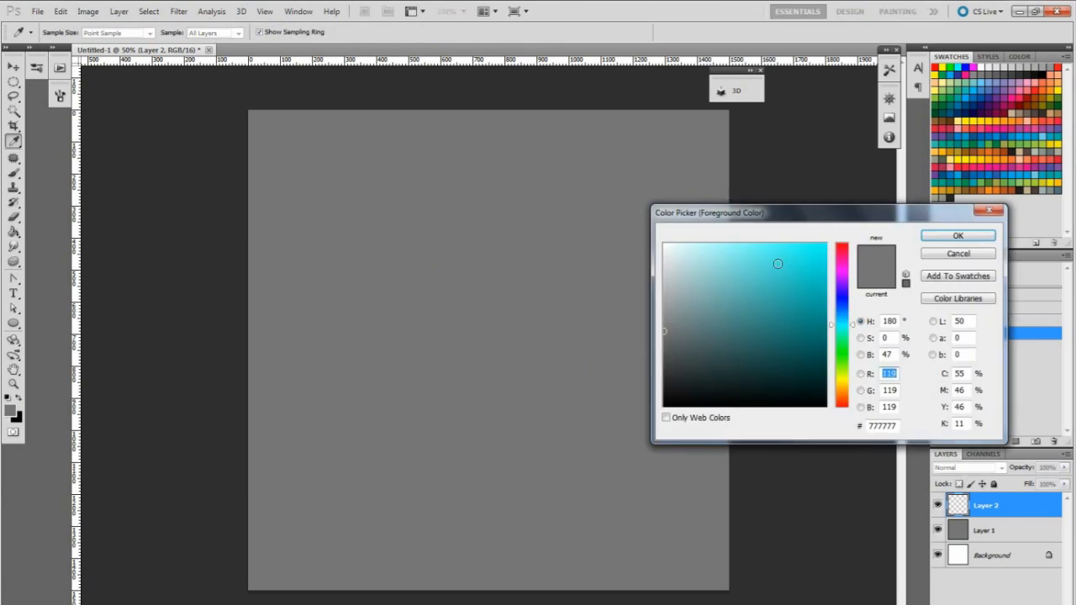
left_click_drag(778, 263, 660, 240)
left_click(954, 236)
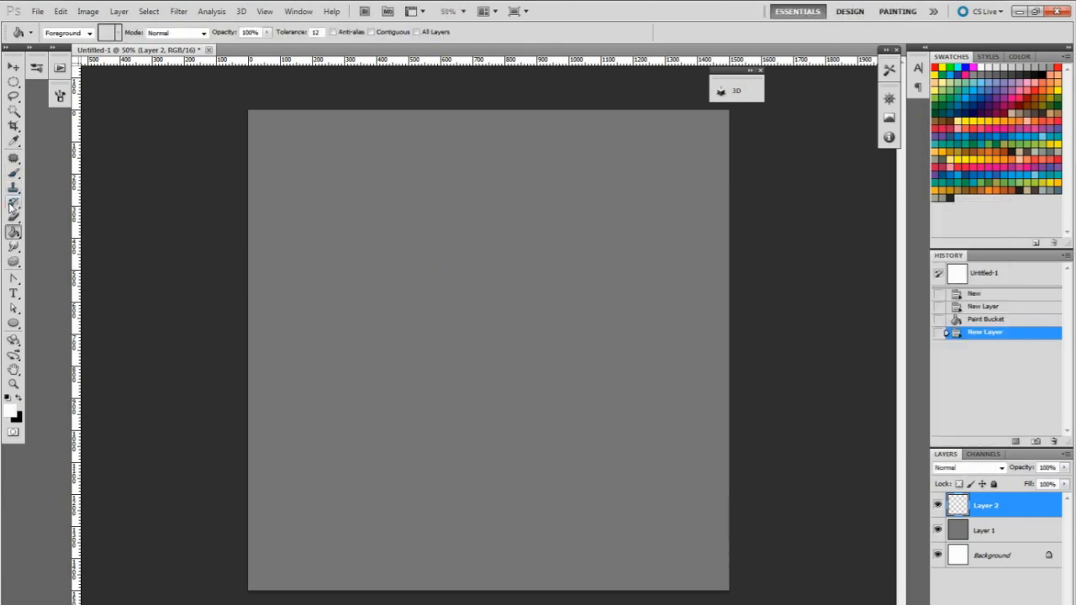
Draw seven separate elliptical selections of varying sizes scattered across the canvas, including one large circle and one very thin ellipse
left_click(14, 83)
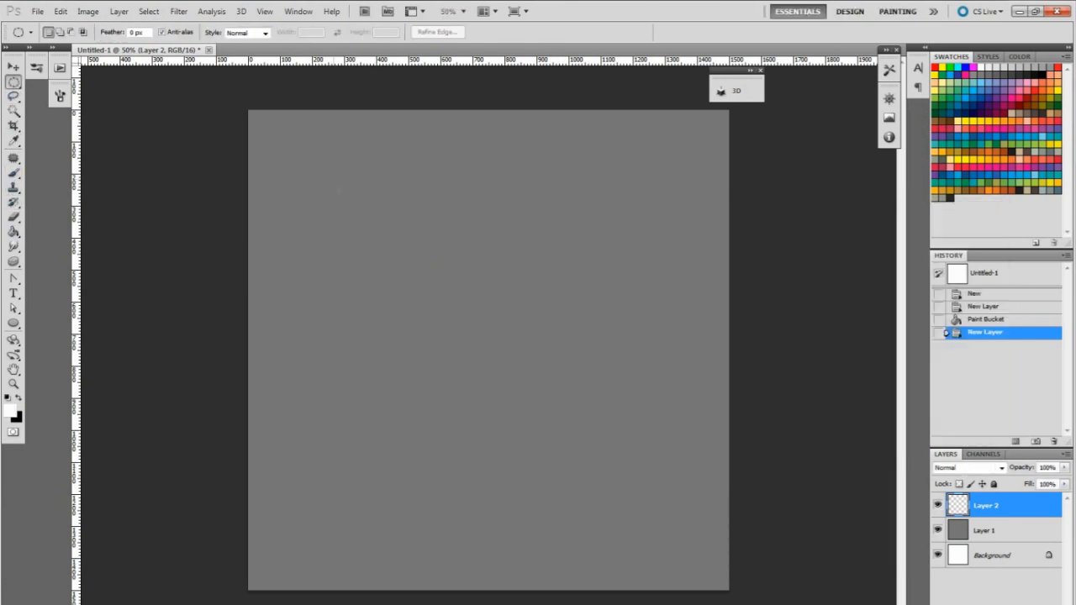
left_click_drag(449, 294, 458, 303)
left_click_drag(531, 282, 635, 343)
left_click_drag(552, 384, 584, 426)
left_click_drag(345, 459, 407, 507)
left_click_drag(637, 450, 644, 466)
left_click_drag(373, 362, 472, 432)
left_click_drag(622, 162, 673, 217)
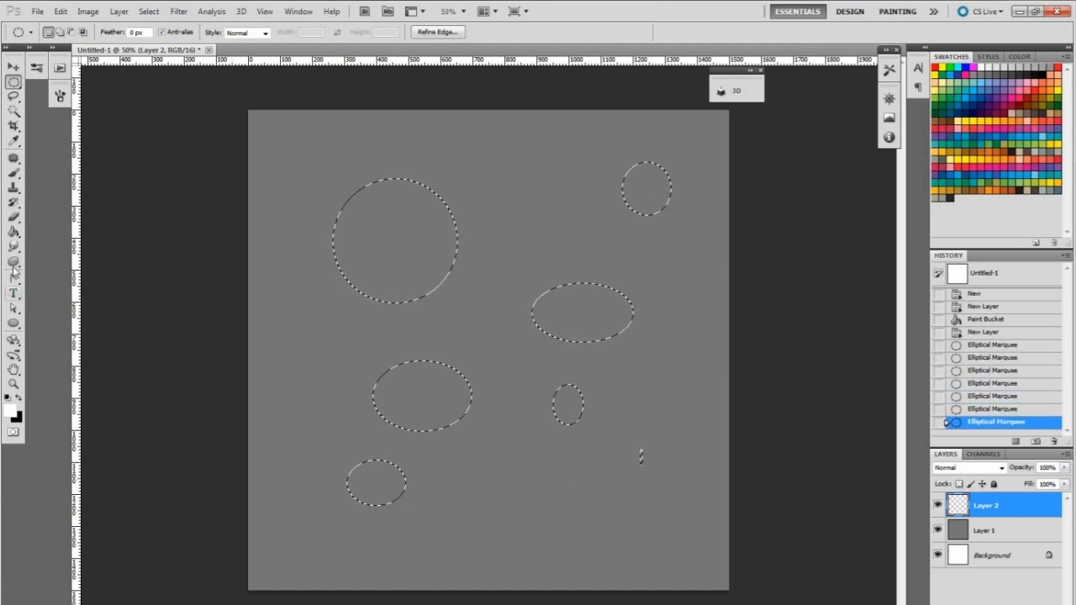
Fill the elliptical selections with white and deselect them
key("g")
left_click(389, 217)
key("m")
key("ctrl+d")
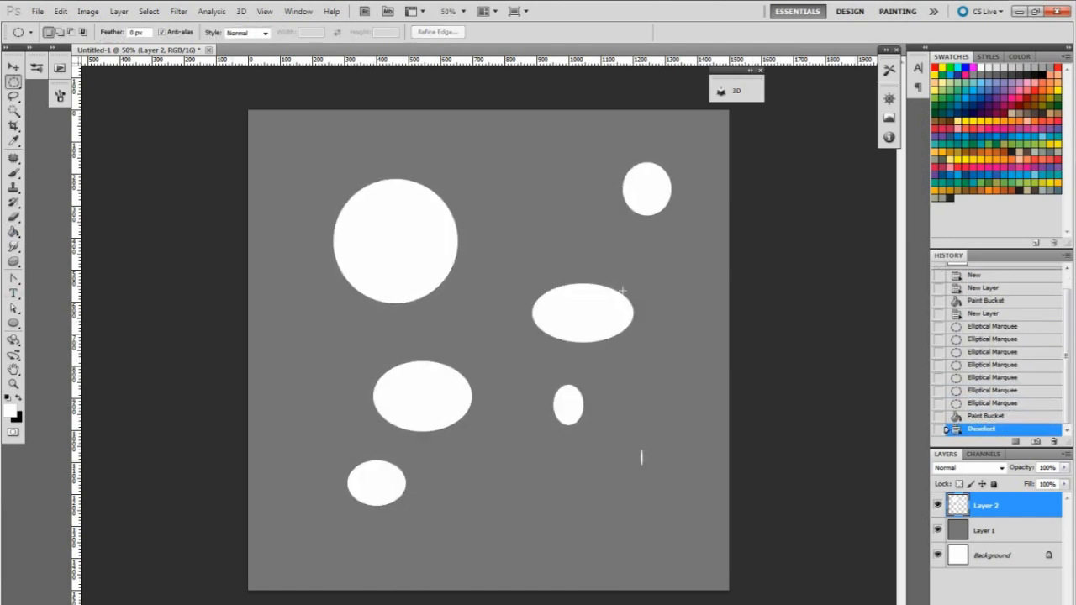
Apply a strong Gaussian Blur to the white ellipses so their edges fade into the grey
left_click(241, 11)
mouse_move(179, 11)
mouse_move(202, 127)
left_click(135, 176)
left_click_drag(916, 375, 955, 373)
left_click(1038, 199)
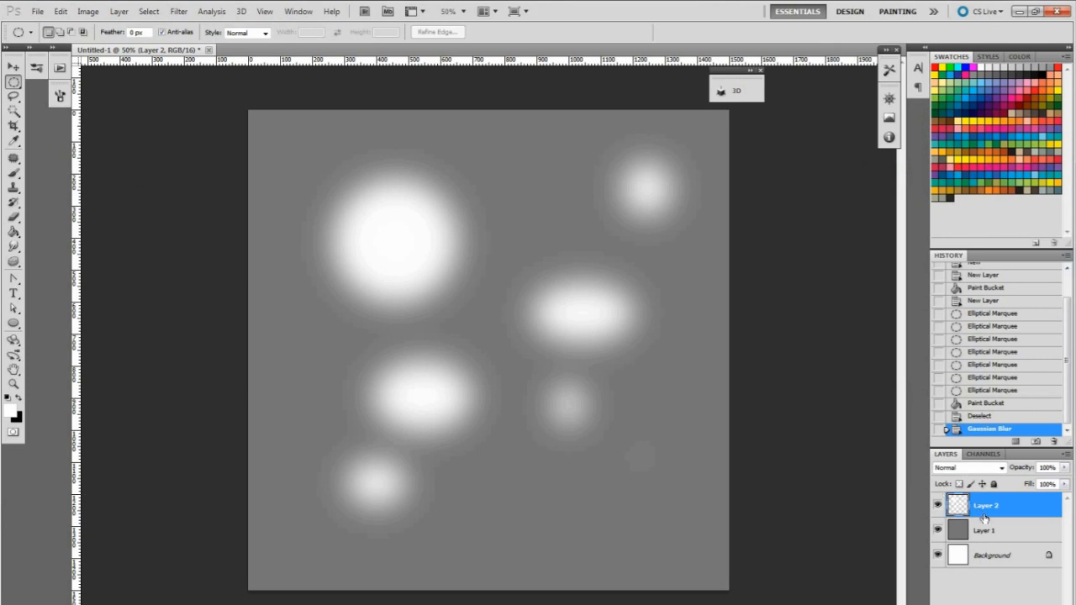
Select Layer 1 and Layer 2 together and convert them into a grayscale-based 3D mesh using the Plane shape
left_click(1006, 530, "shift")
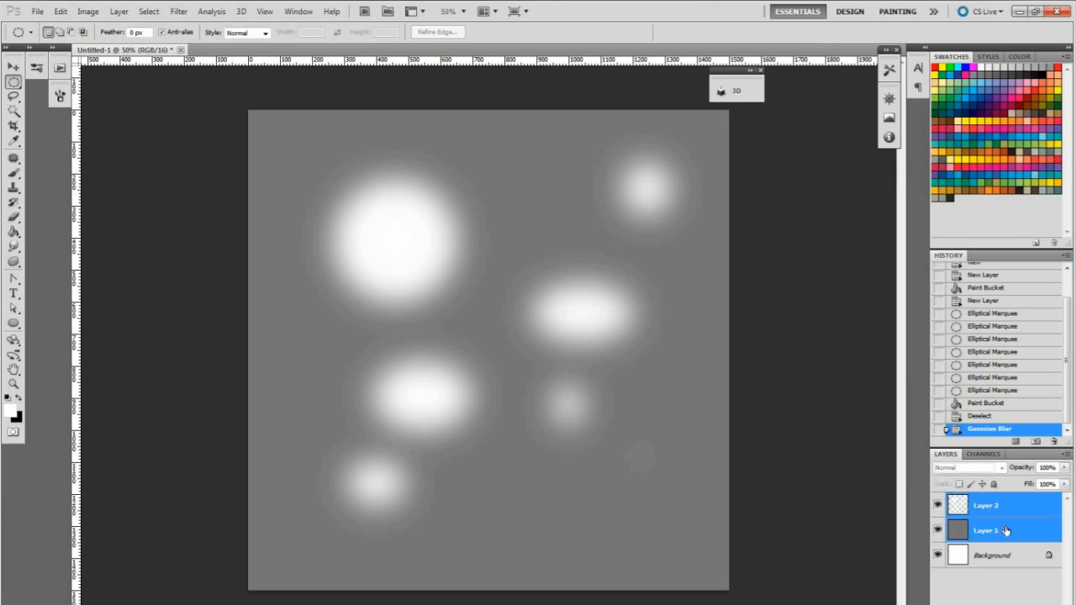
left_click(242, 11)
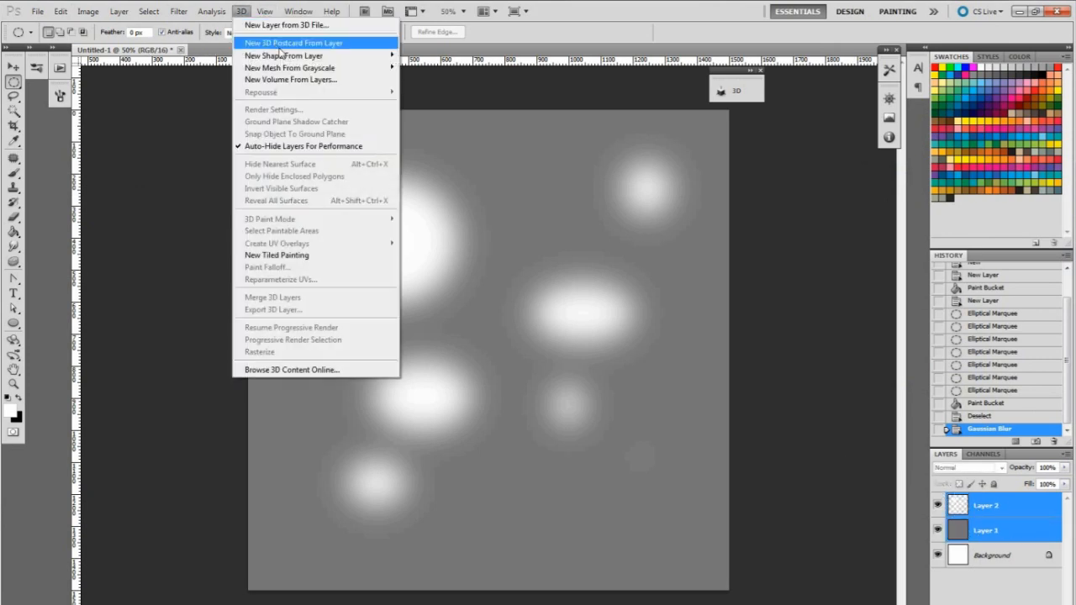
mouse_move(282, 68)
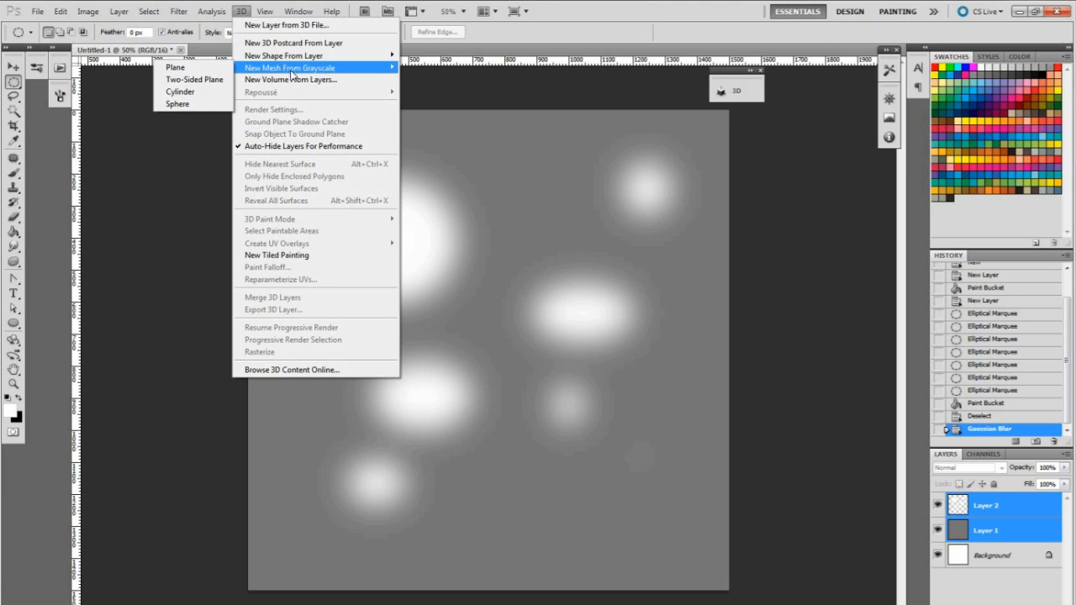
left_click(194, 69)
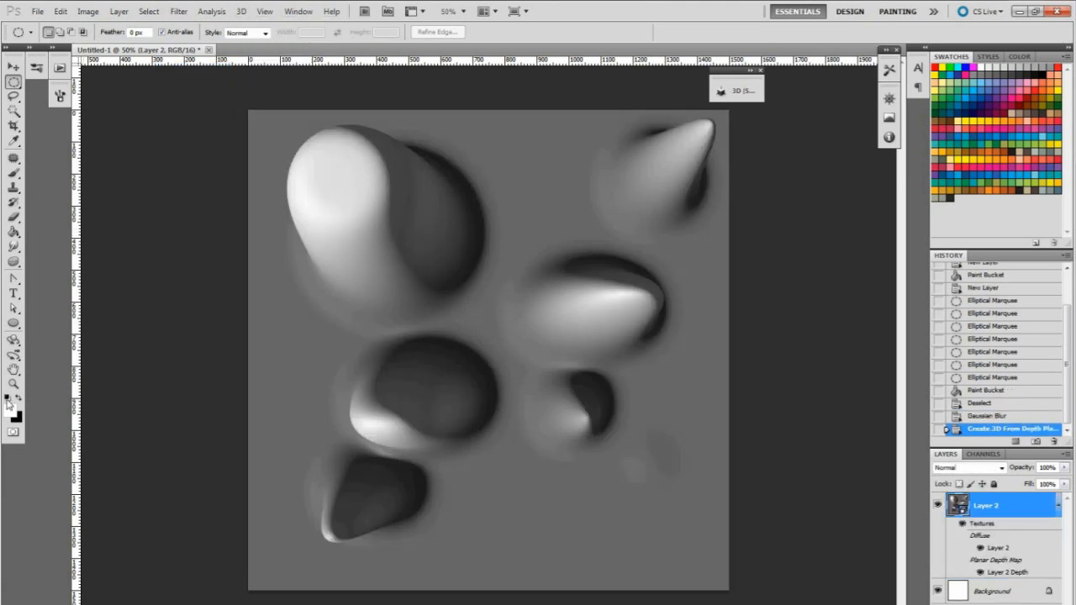
Turn the 3D camera to a side angle and stand the peaks upright by setting the object's X orientation to 90
left_click(14, 355)
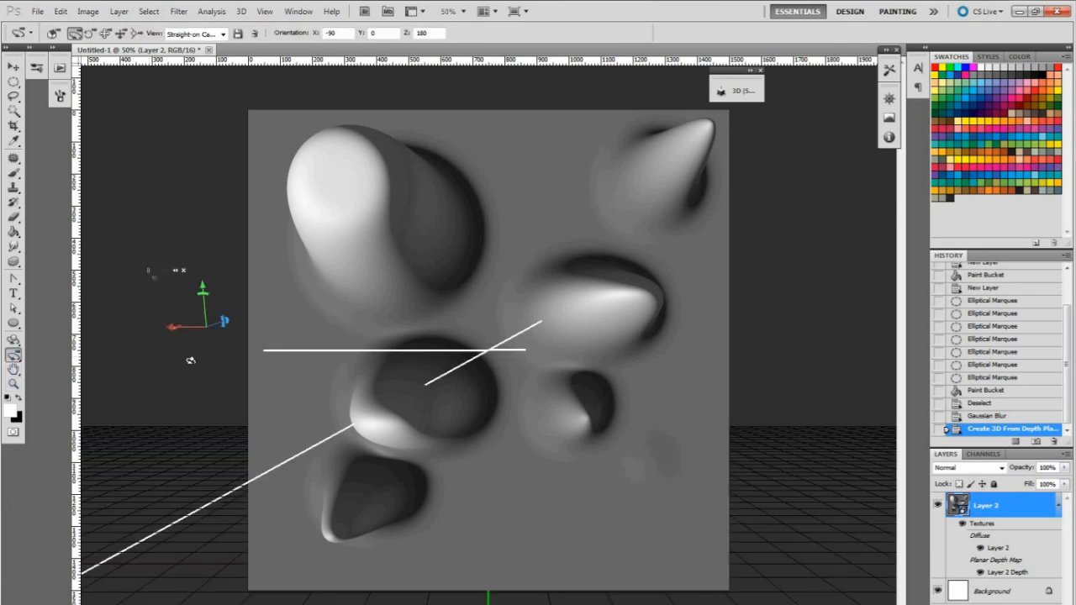
left_click_drag(551, 507, 465, 267)
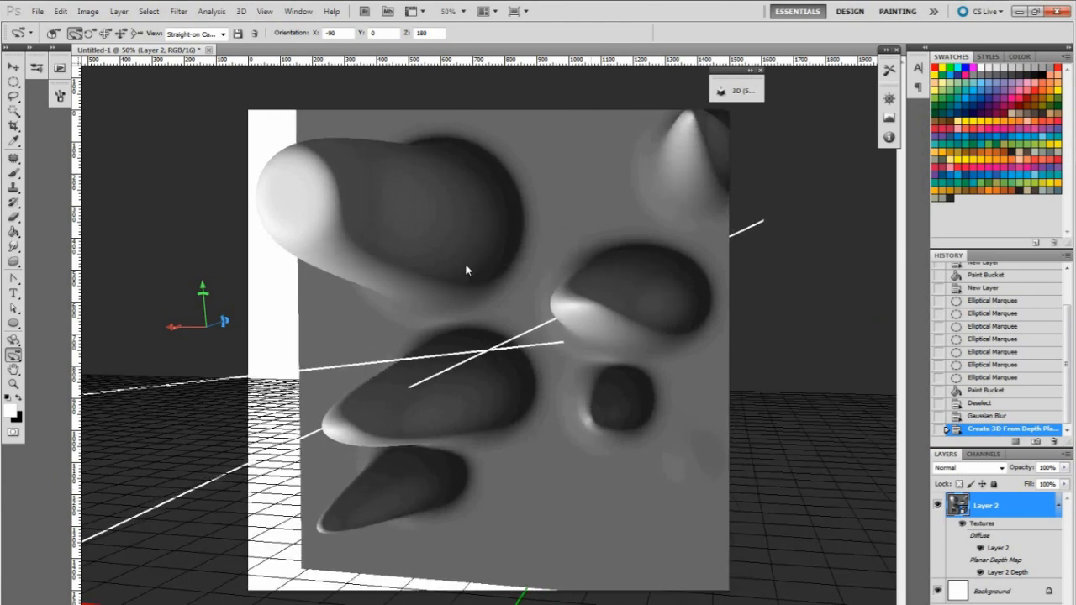
left_click(13, 340)
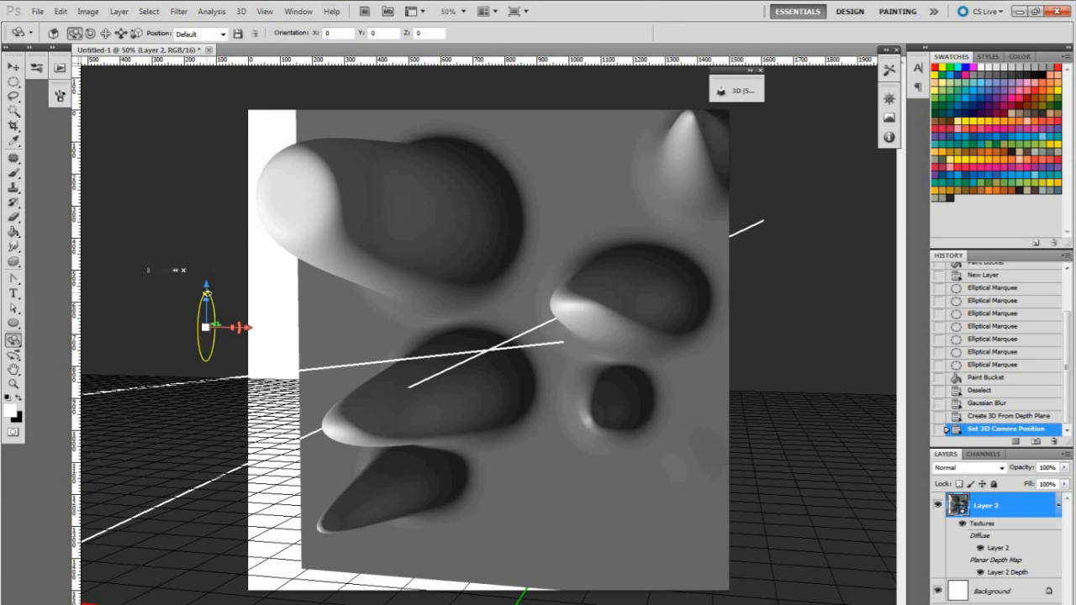
left_click_drag(193, 318, 524, 485)
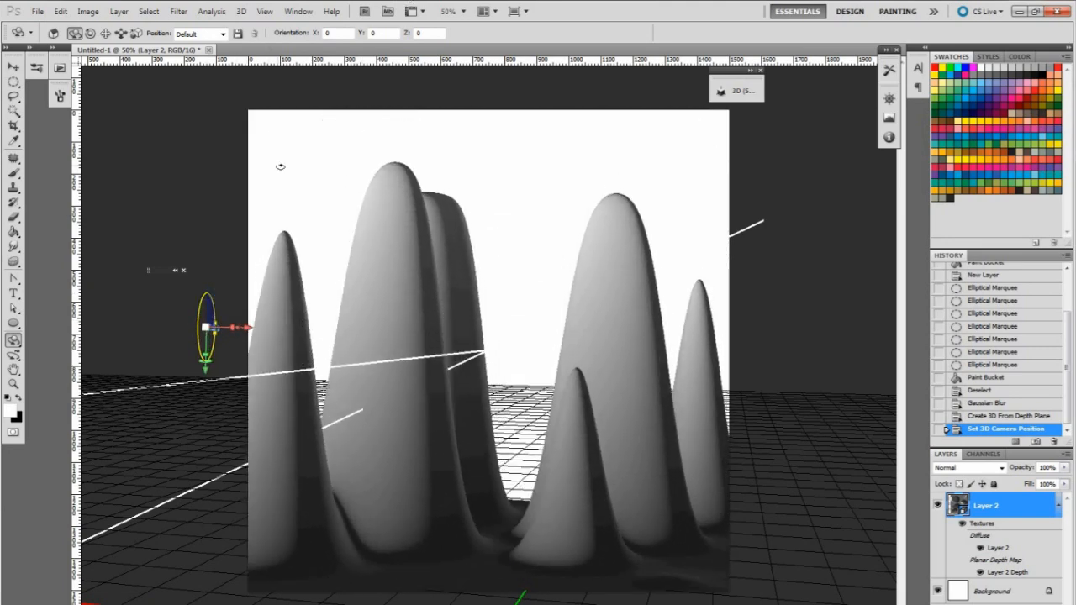
left_click_drag(344, 35, 303, 34)
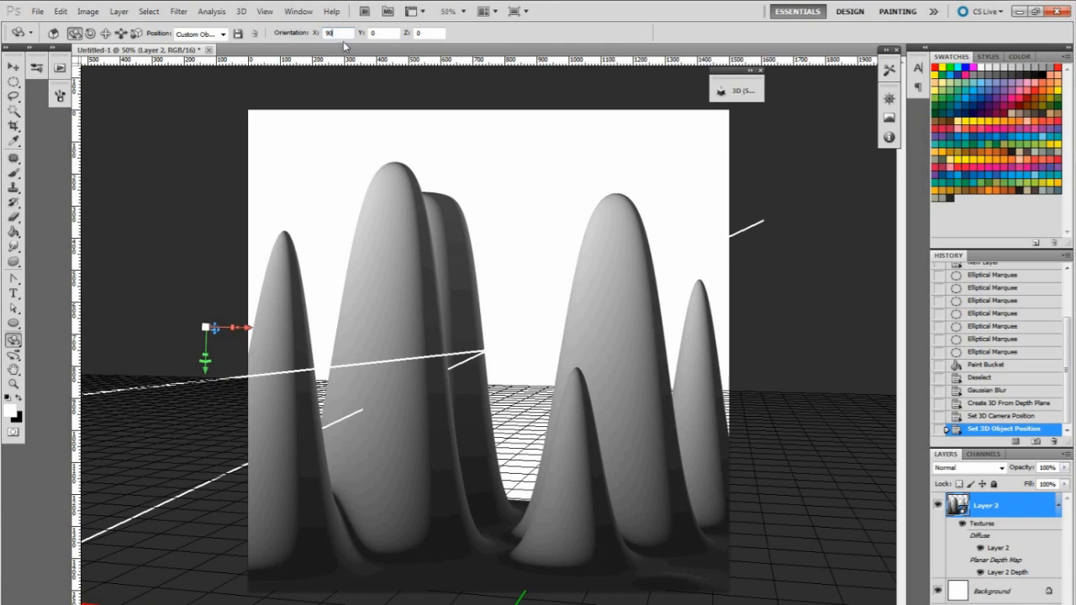
key("Return")
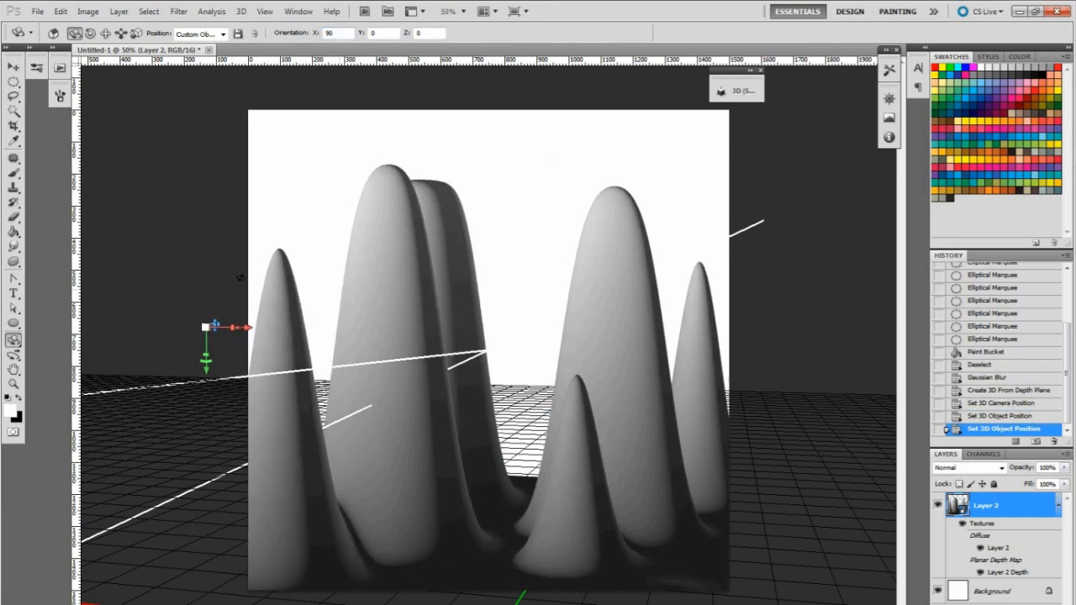
Reposition the 3D camera to show the peaks and their base from a slightly raised angle
left_click(14, 355)
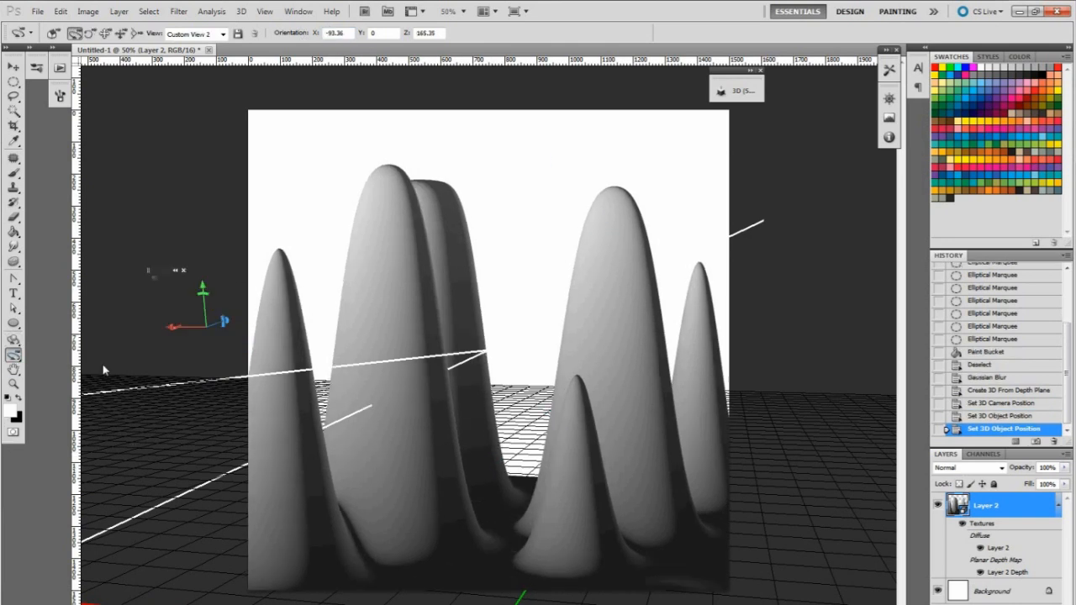
left_click_drag(405, 461, 225, 330)
left_click_drag(464, 469, 901, 526)
left_click_drag(1010, 585, 1006, 576)
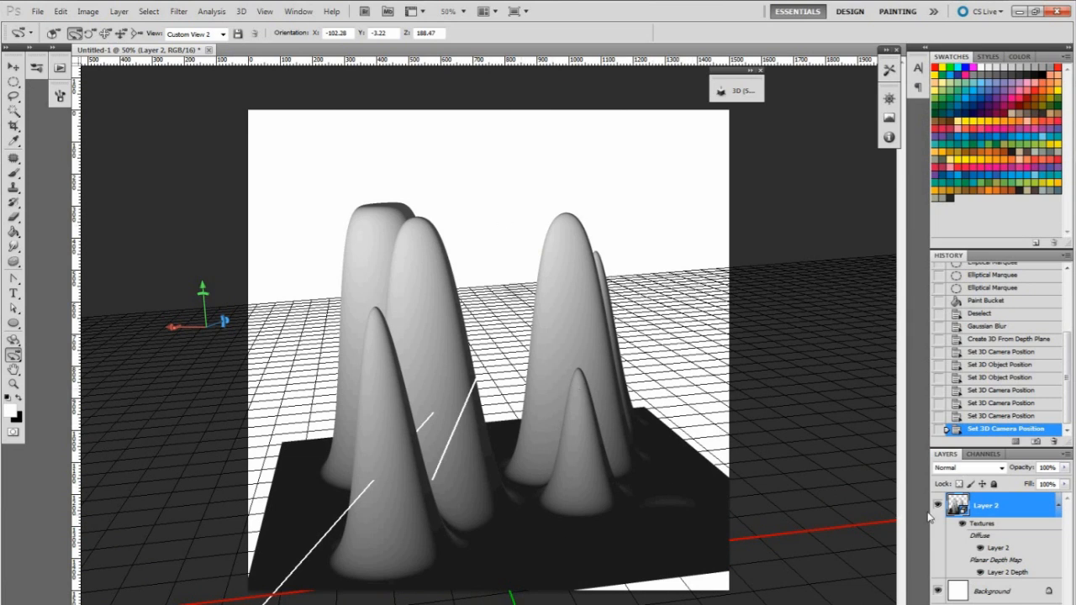
Open the Layer 2 Depth texture of the 3D mesh and delete its layer of blurred ellipses
double_click(1009, 573)
left_click(938, 507)
left_click(938, 530)
left_click(938, 530)
left_click(938, 507)
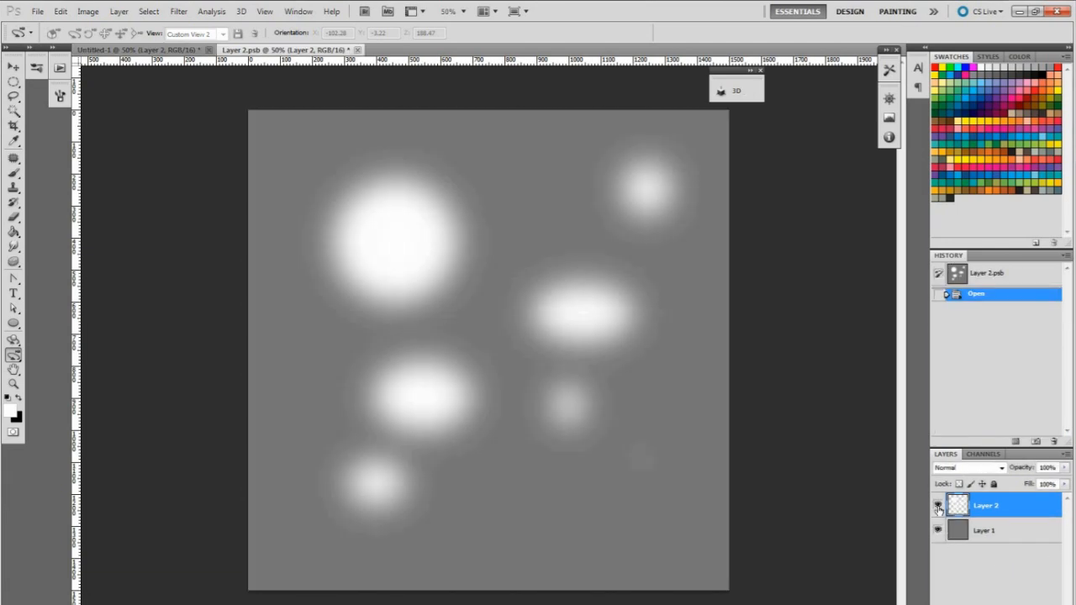
left_click(938, 507)
left_click_drag(1046, 509, 1053, 604)
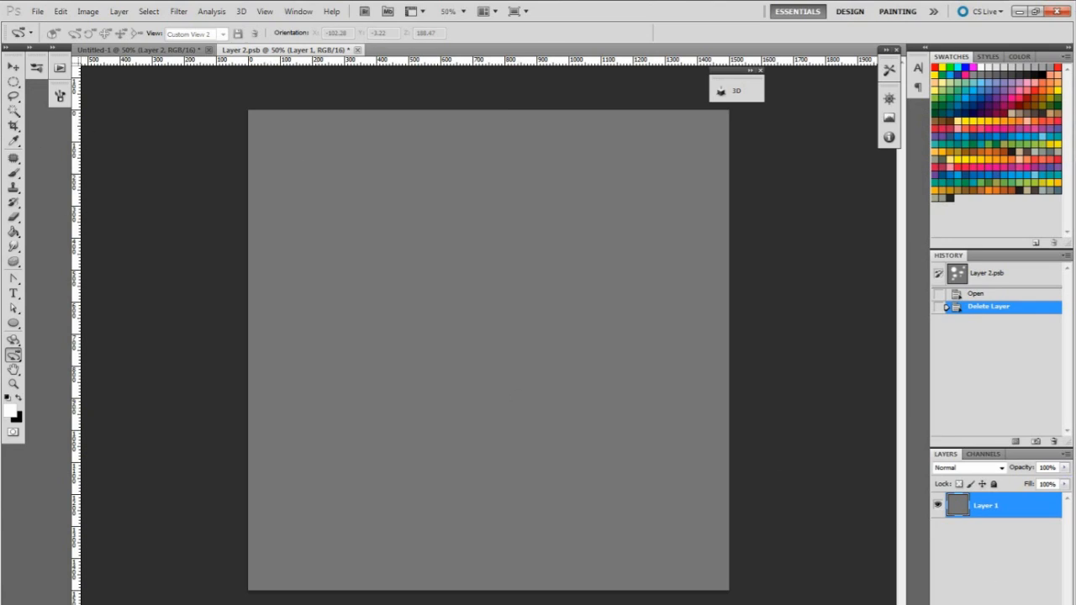
Add a new layer above the grey one in the depth map and fill it with white
key("ctrl+shift+alt+n")
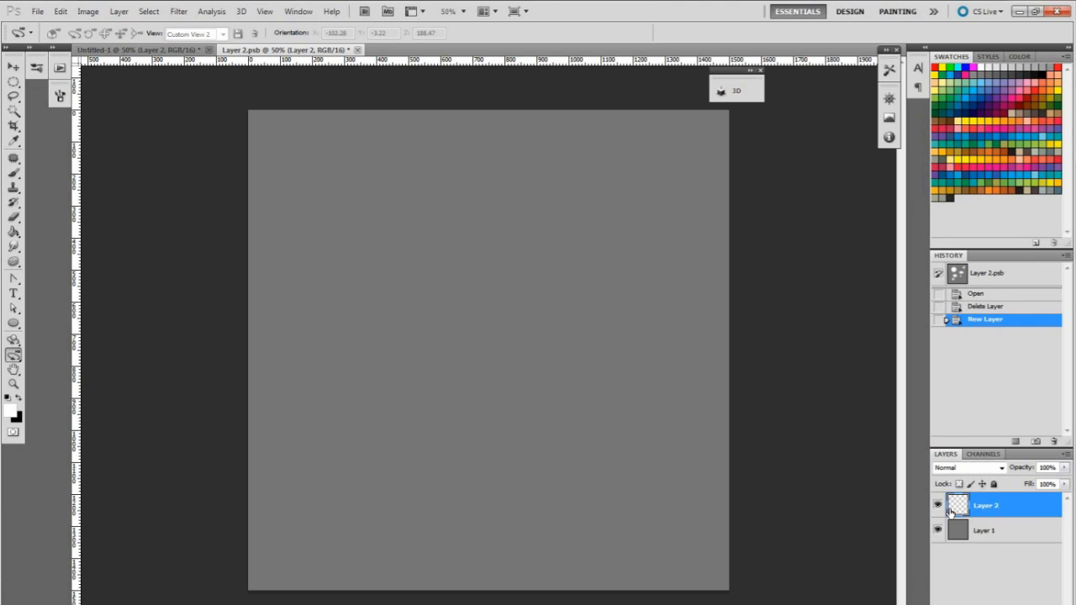
left_click(13, 232)
left_click(562, 255)
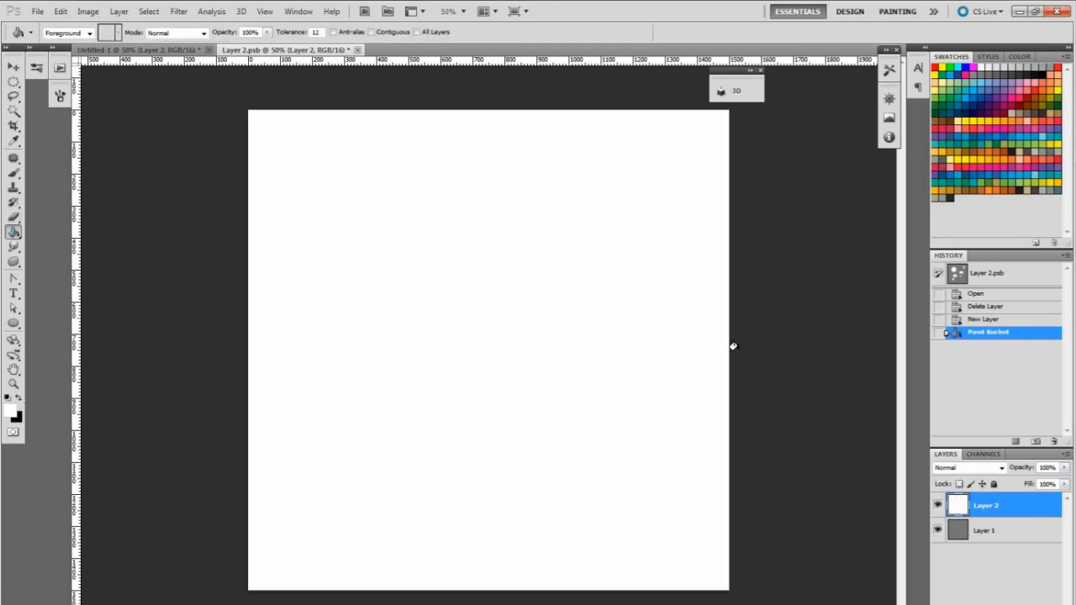
Render Clouds on the white layer, followed by Difference Clouds on top of the result
left_click(178, 11)
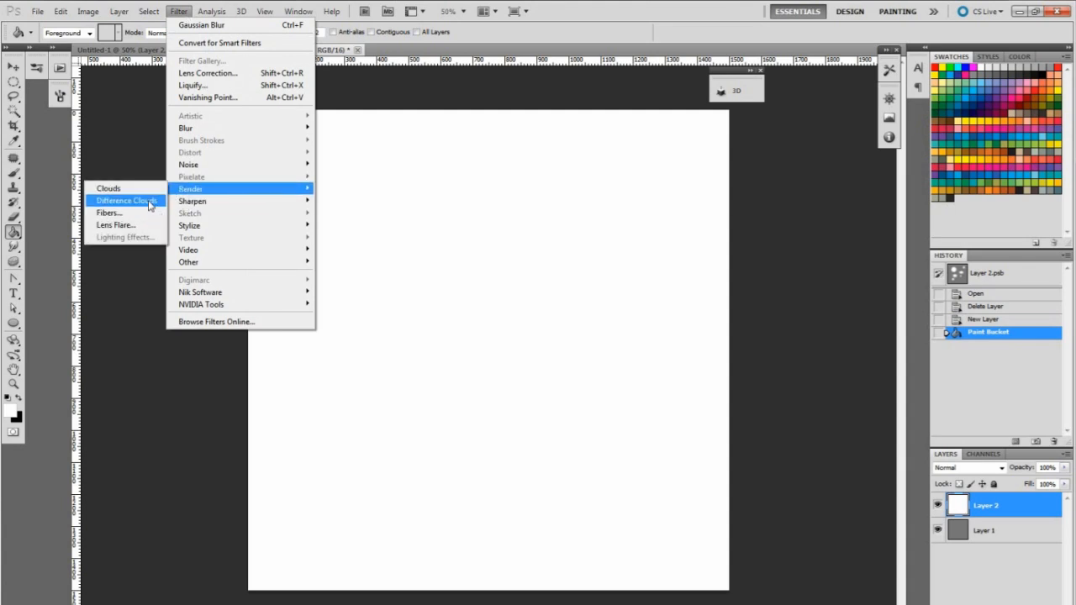
left_click(151, 190)
left_click(212, 10)
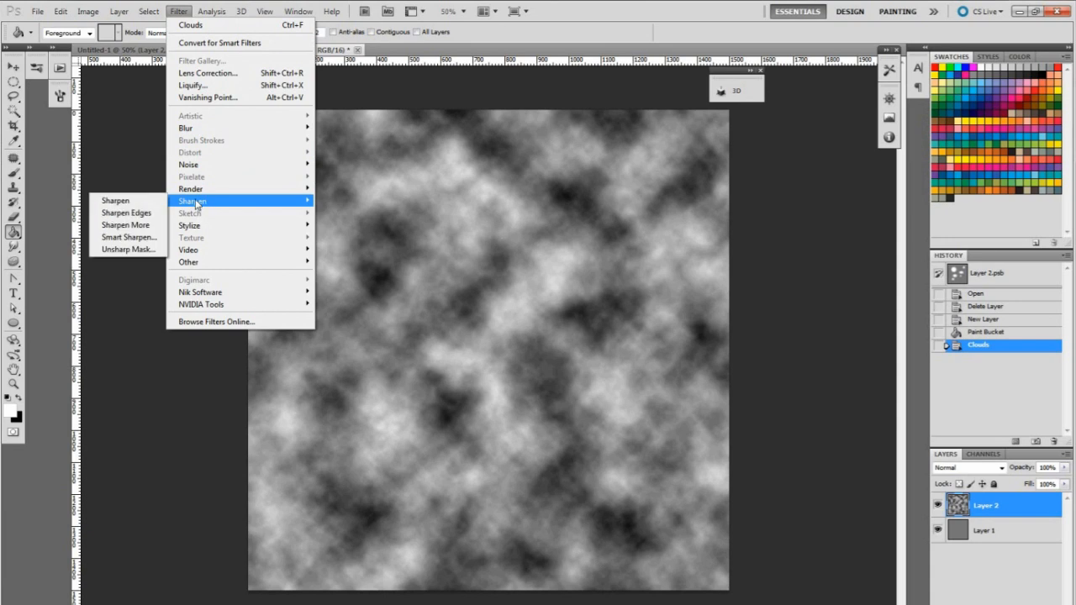
mouse_move(191, 189)
left_click(157, 200)
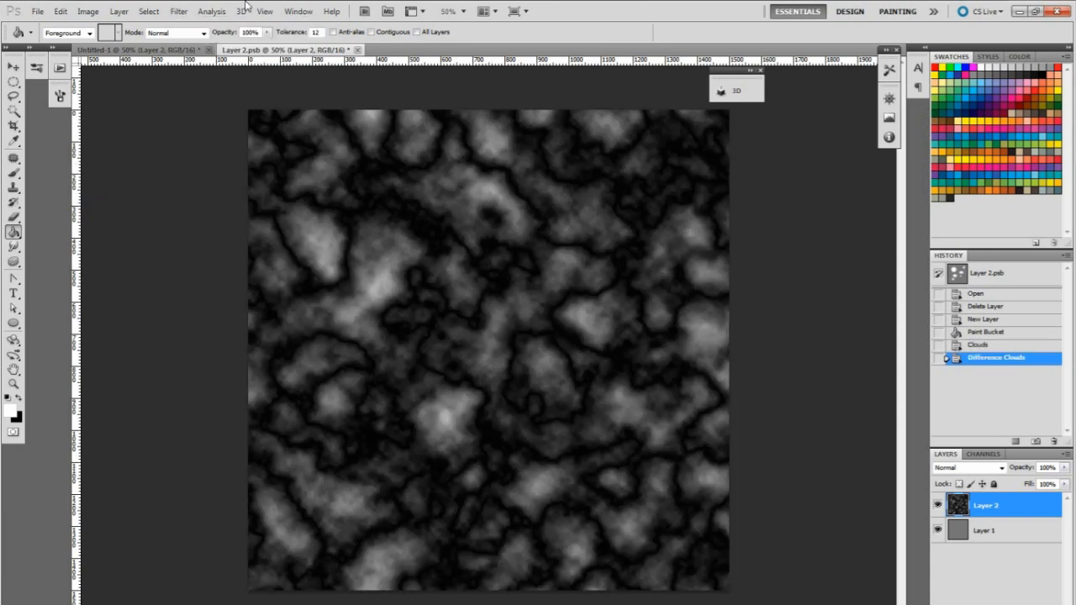
Apply the edited depth map to the mesh in Untitled-1 and reposition the 3D camera to frame the whole spiky terrain
left_click(180, 12)
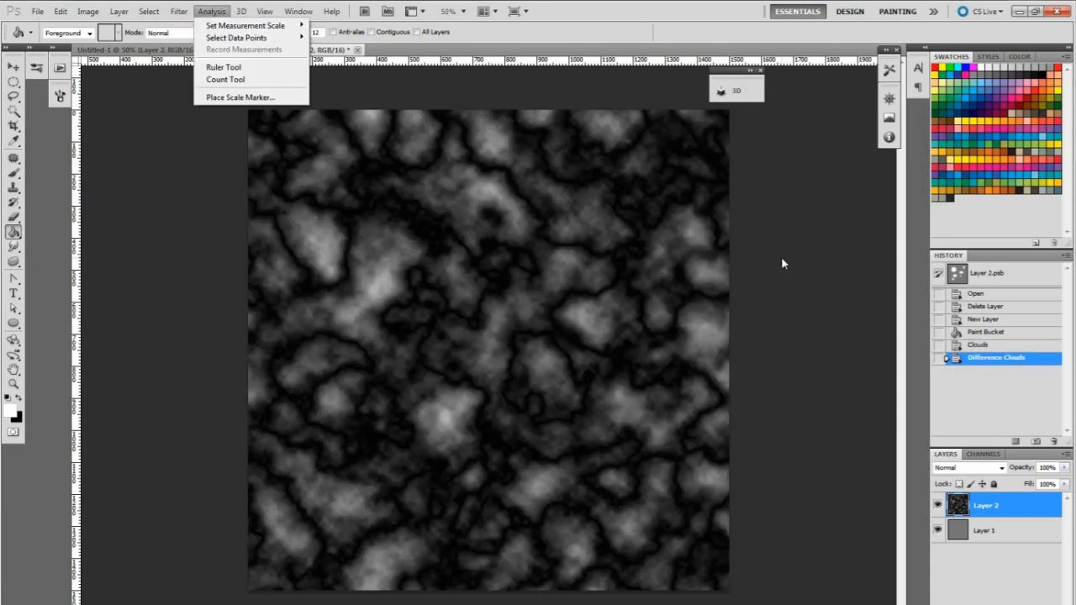
left_click(1003, 554)
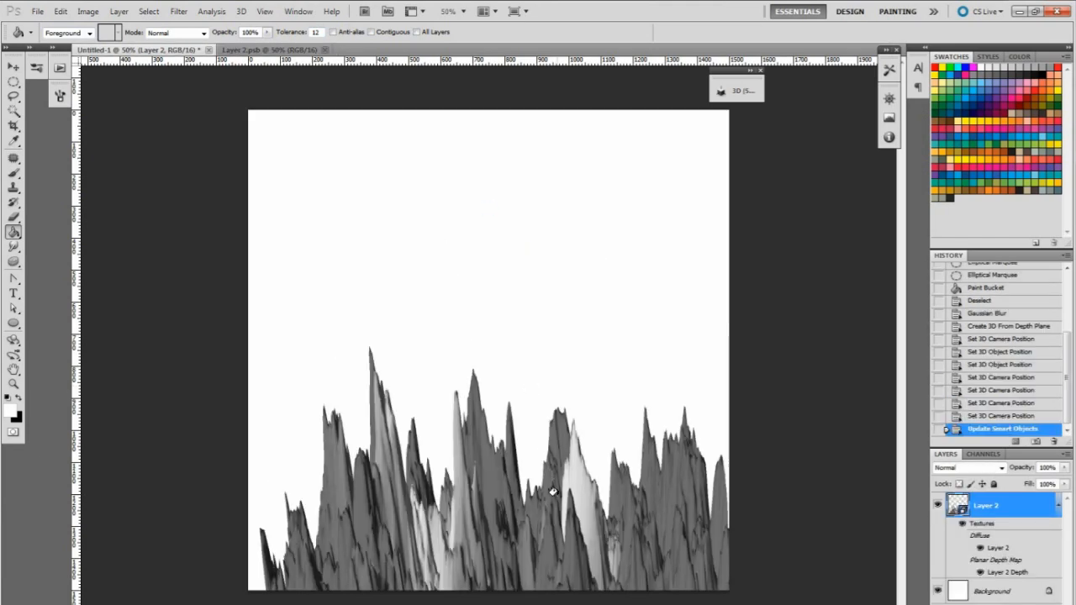
left_click(15, 355)
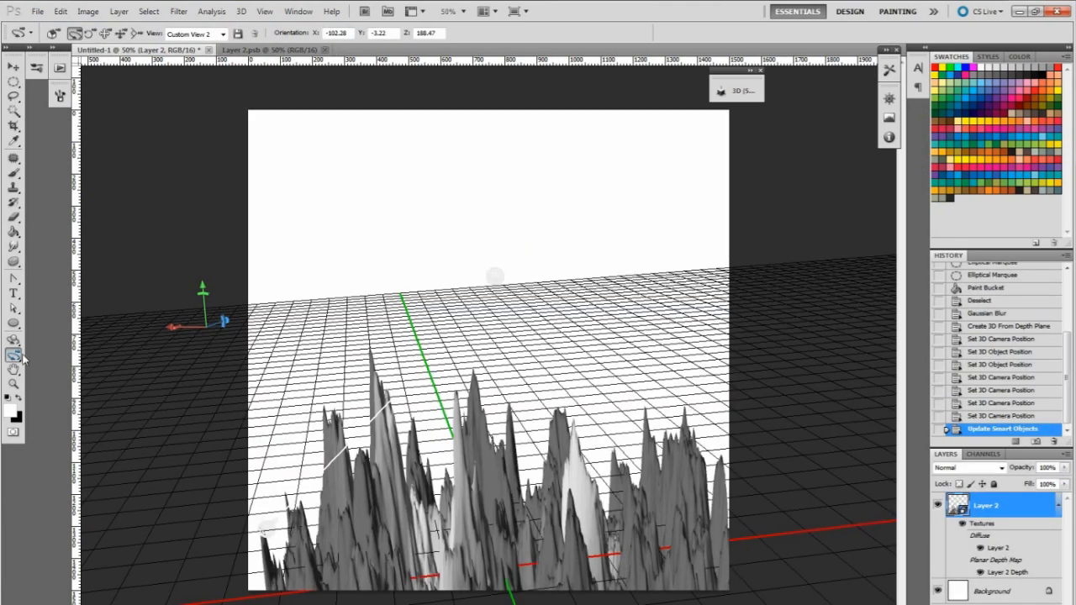
left_click_drag(494, 276, 494, 130)
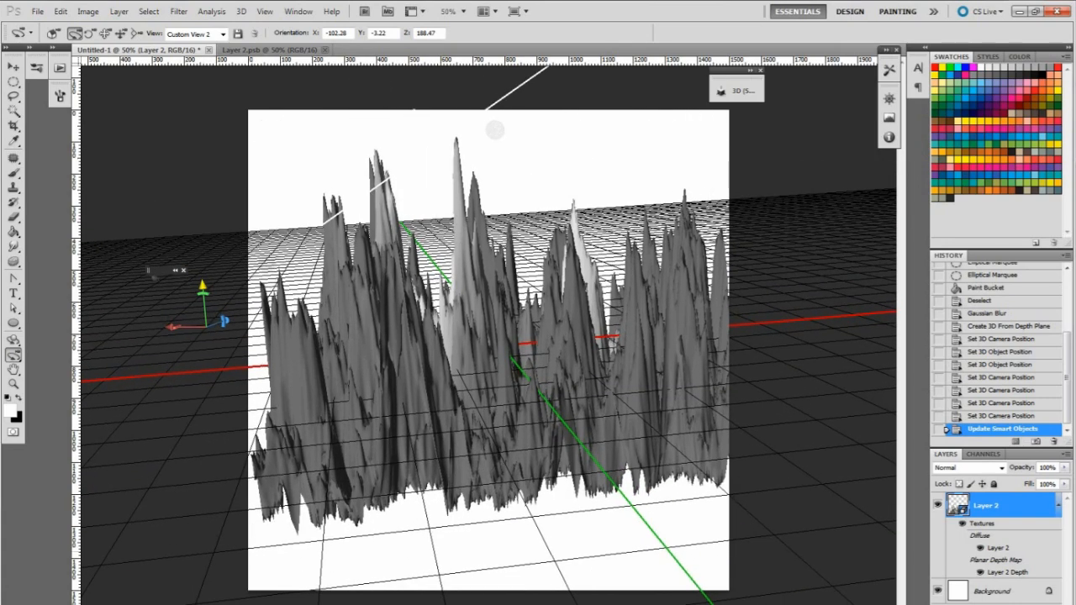
Scale the spiky terrain mesh down vertically into low hills and lower it onto the ground plane
left_click_drag(494, 129, 430, 86)
left_click_drag(542, 193, 383, 169)
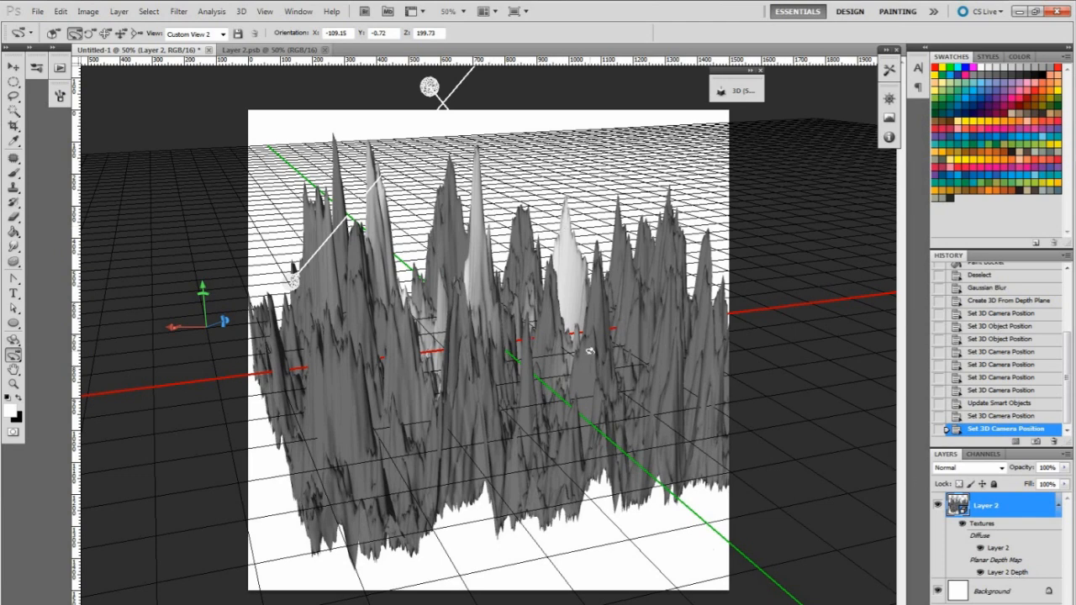
left_click_drag(585, 396, 674, 256)
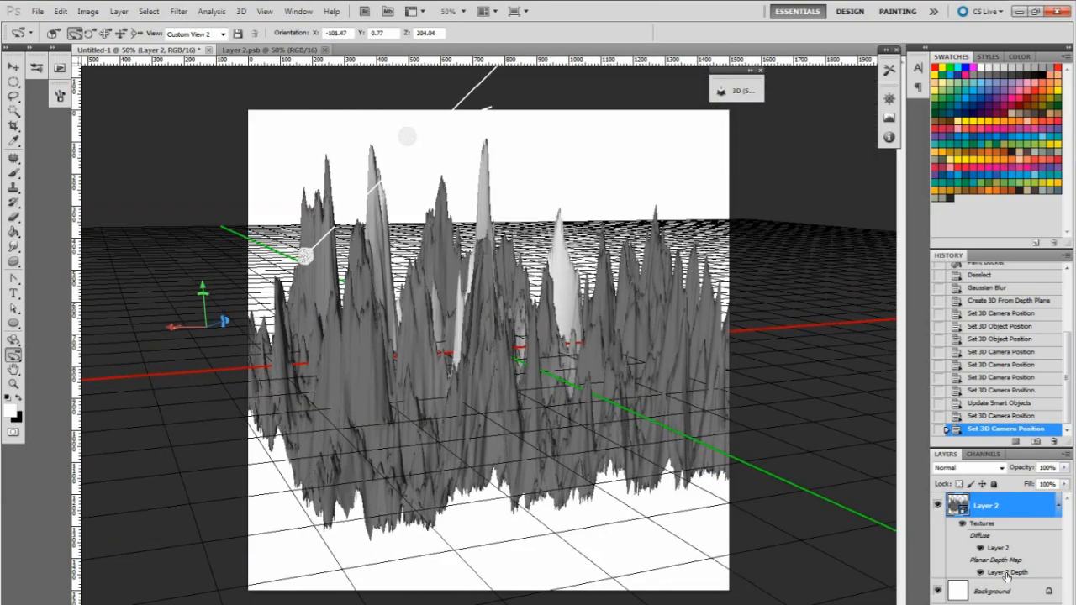
mouse_move(1008, 576)
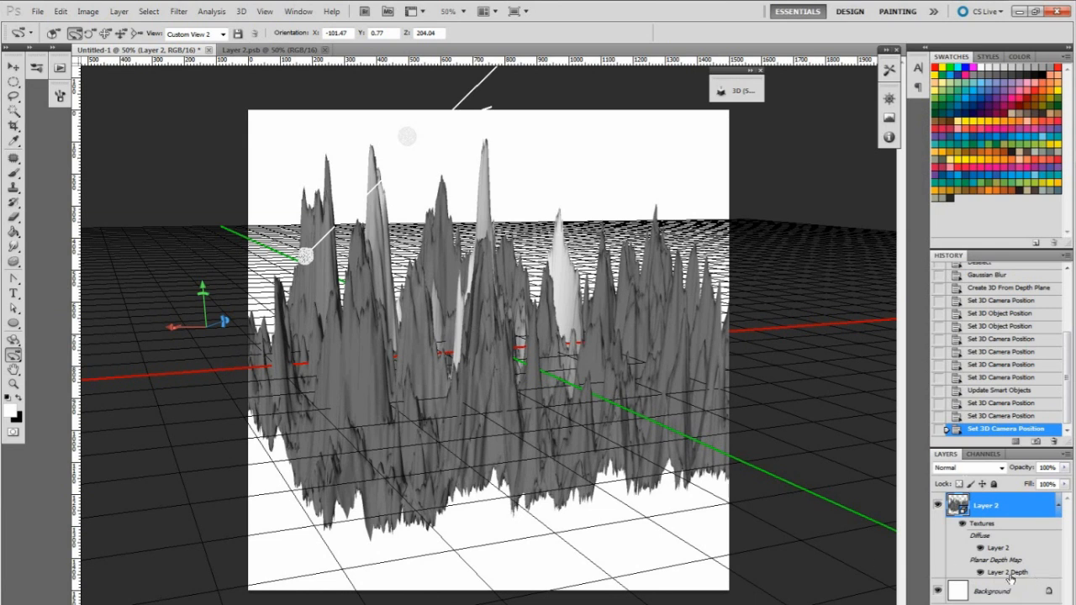
mouse_move(999, 575)
left_click(13, 341)
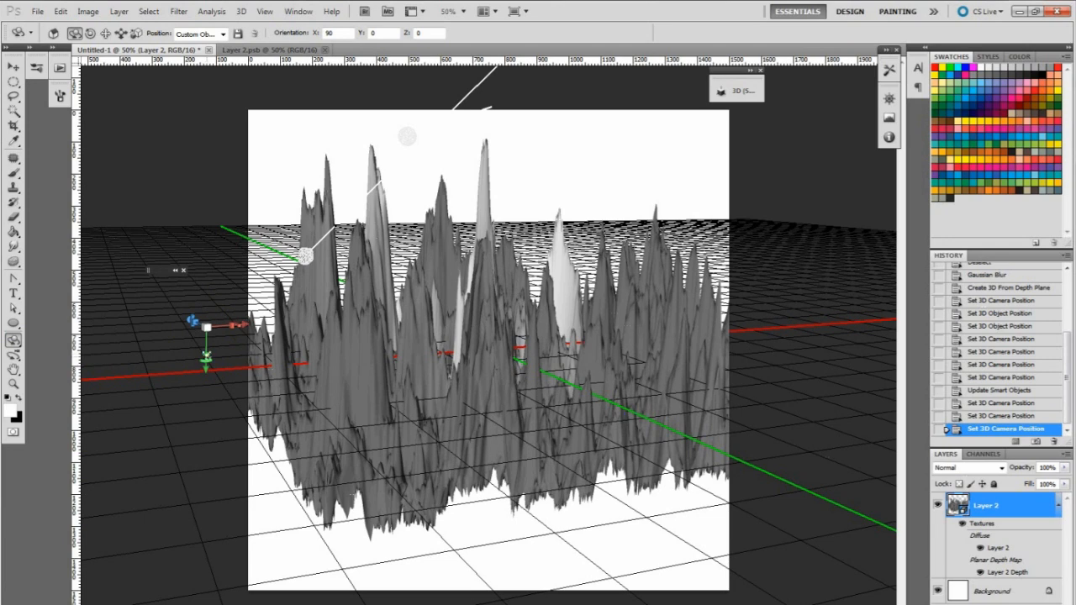
left_click_drag(205, 357, 215, 158)
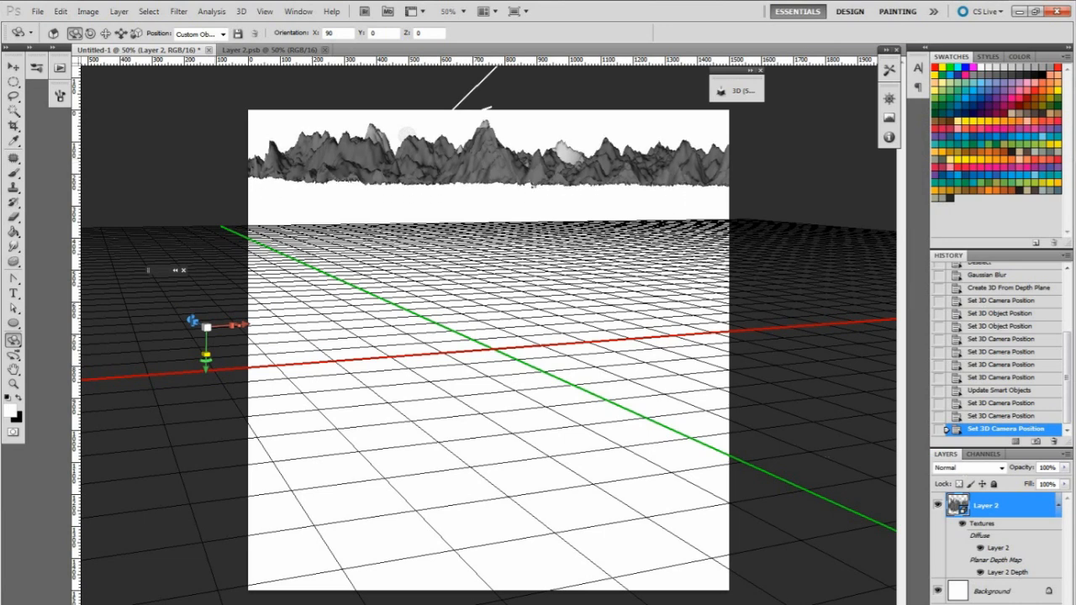
left_click(205, 368)
left_click_drag(205, 368, 235, 574)
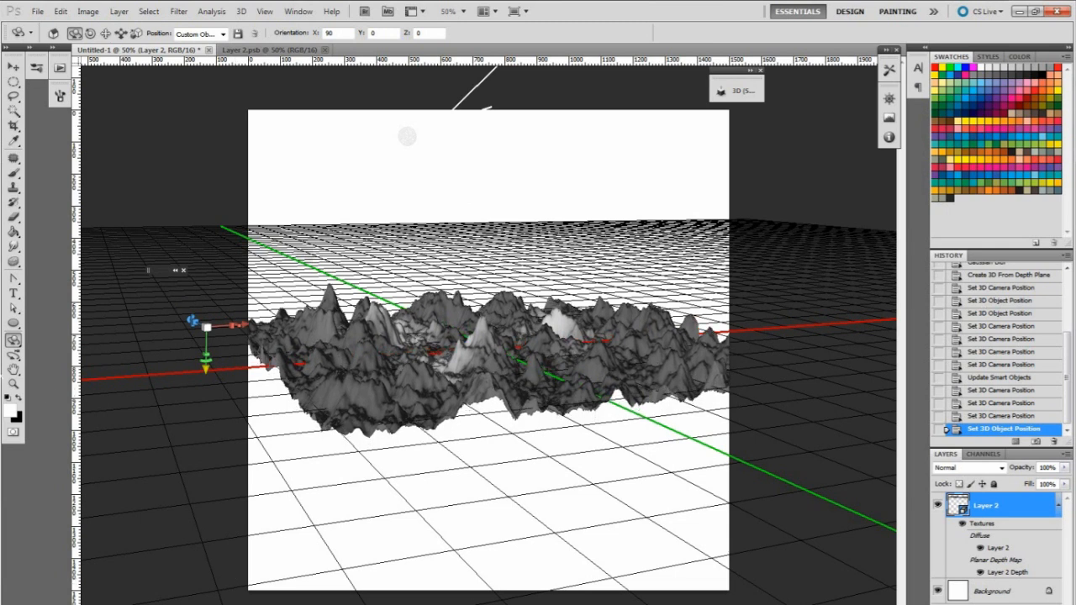
Hide the mesh's Layer 2 diffuse texture and orbit the 3D camera around the plain grey terrain
left_click(14, 356)
left_click_drag(636, 343, 263, 283)
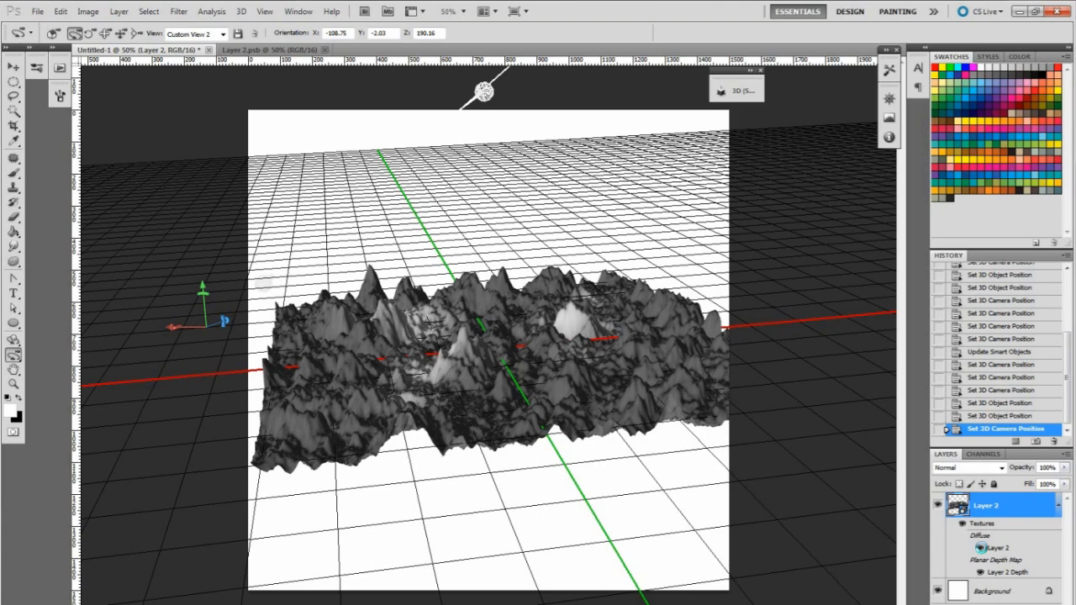
left_click(980, 548)
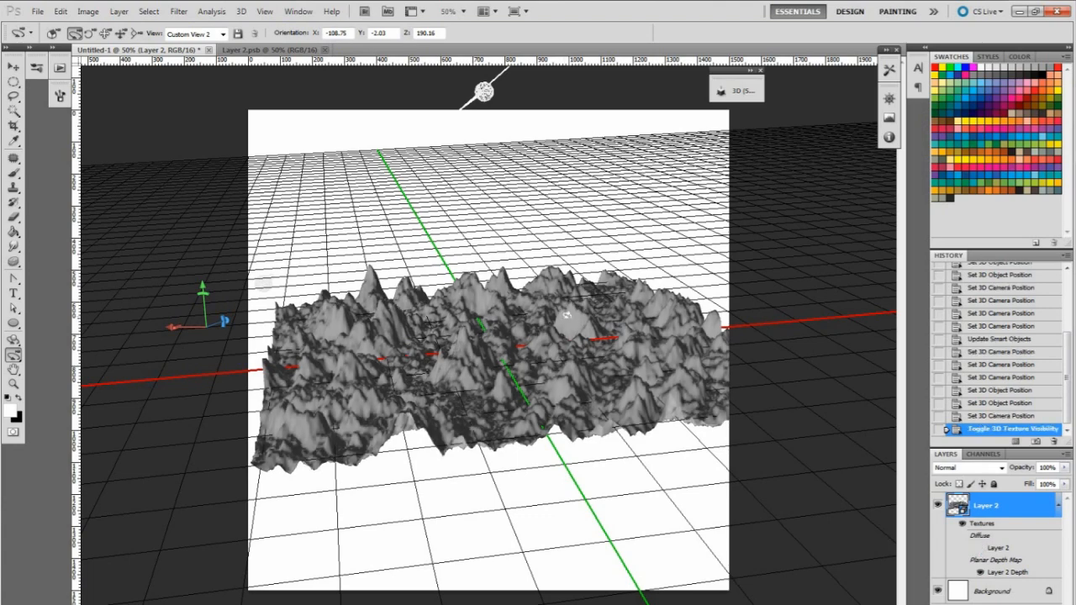
left_click_drag(613, 382, 562, 326)
left_click_drag(554, 386, 622, 336)
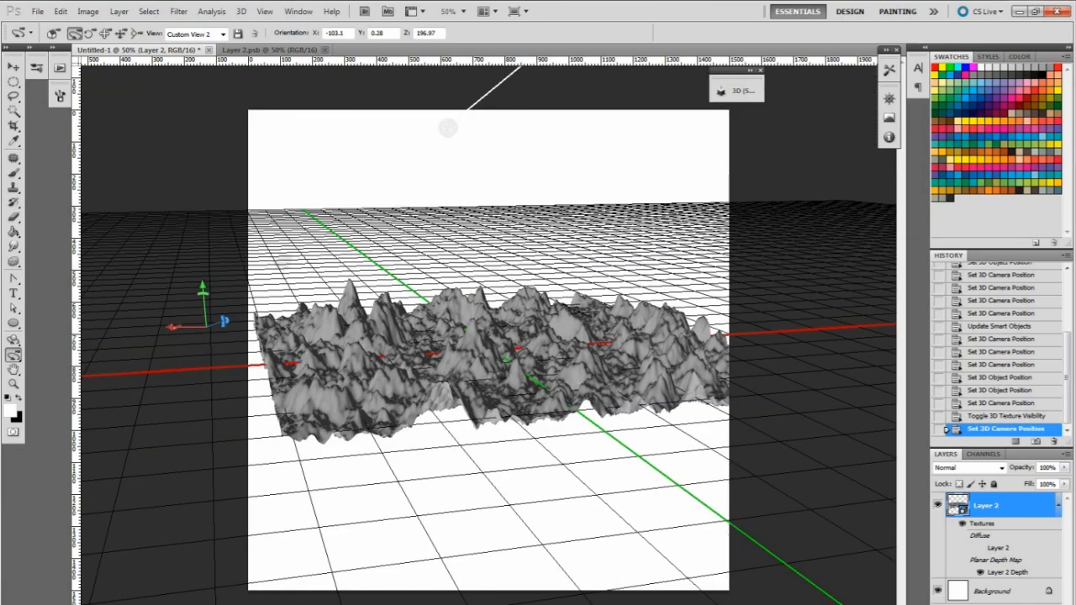
Open the Layer 2 Depth texture and add a Curves adjustment above Layer 2, flattening the curve with a point at input 83, output 63
double_click(1002, 573)
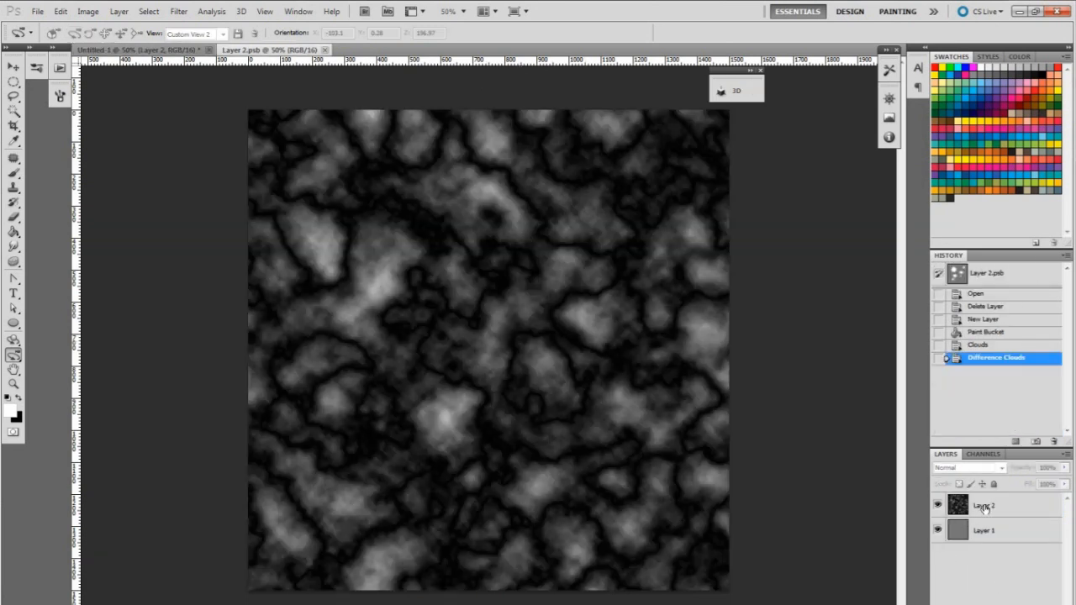
left_click(985, 507)
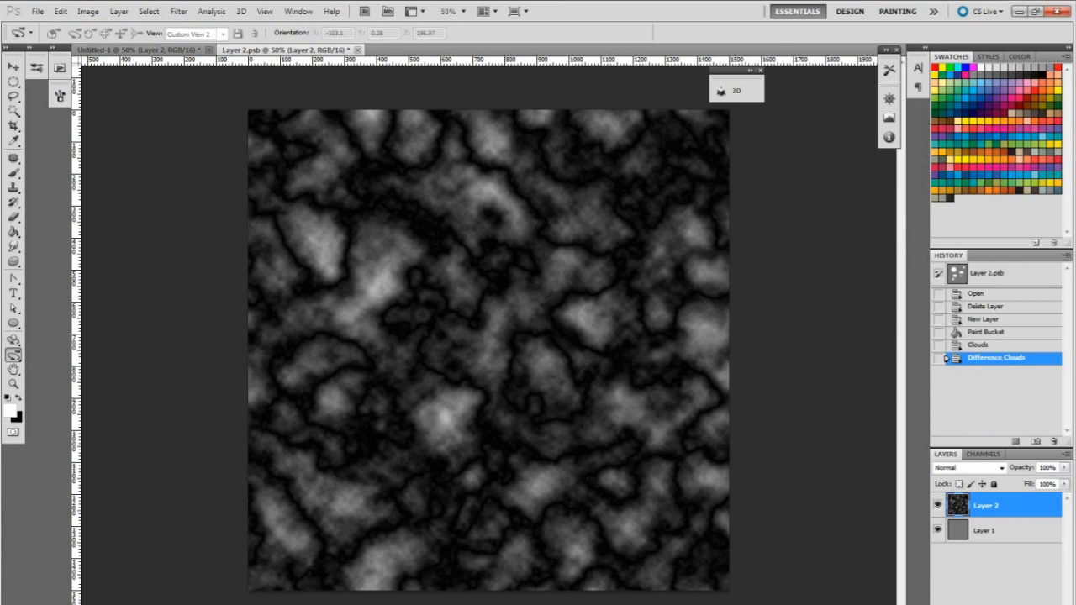
left_click(997, 602)
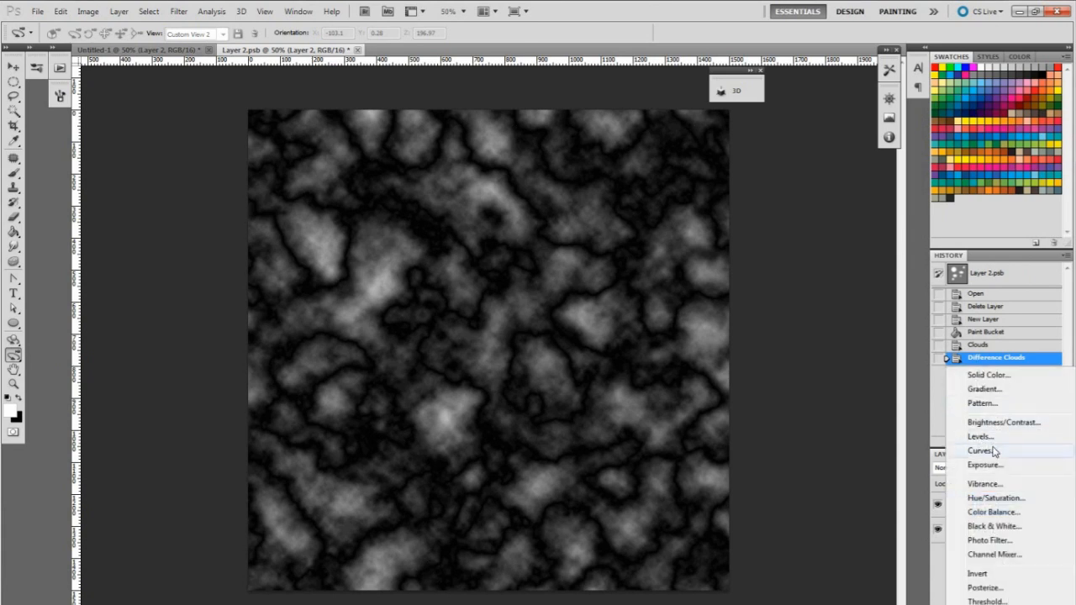
left_click(980, 451)
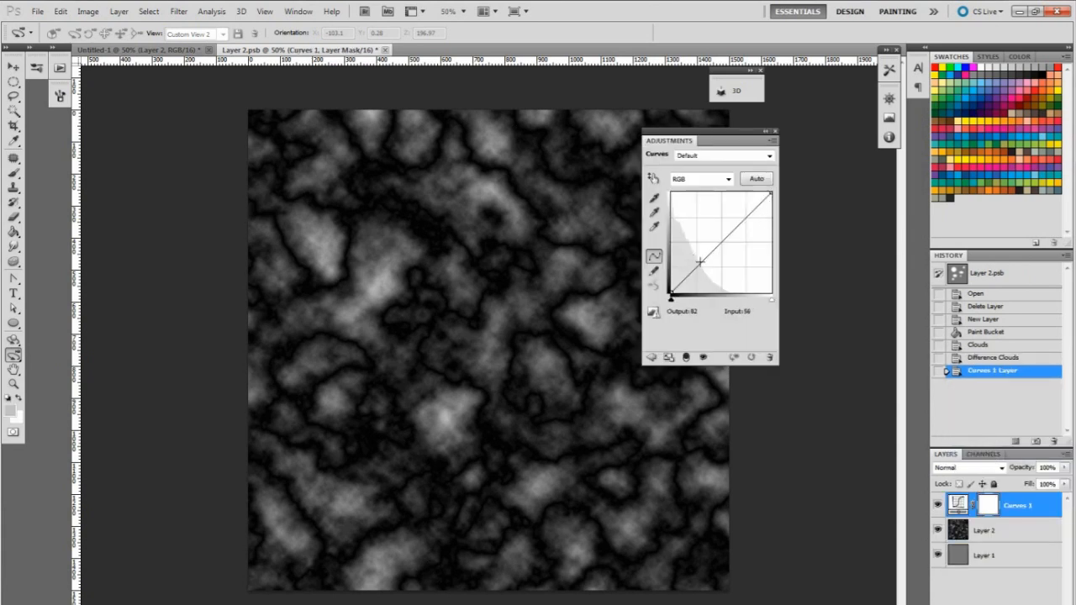
left_click_drag(694, 269, 703, 267)
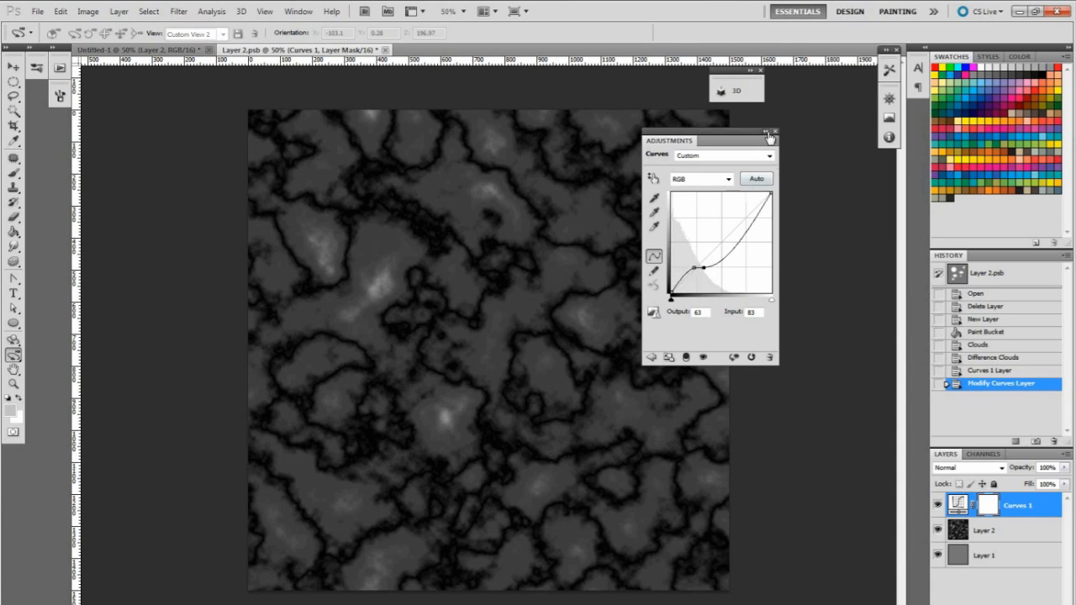
left_click_drag(735, 137, 848, 179)
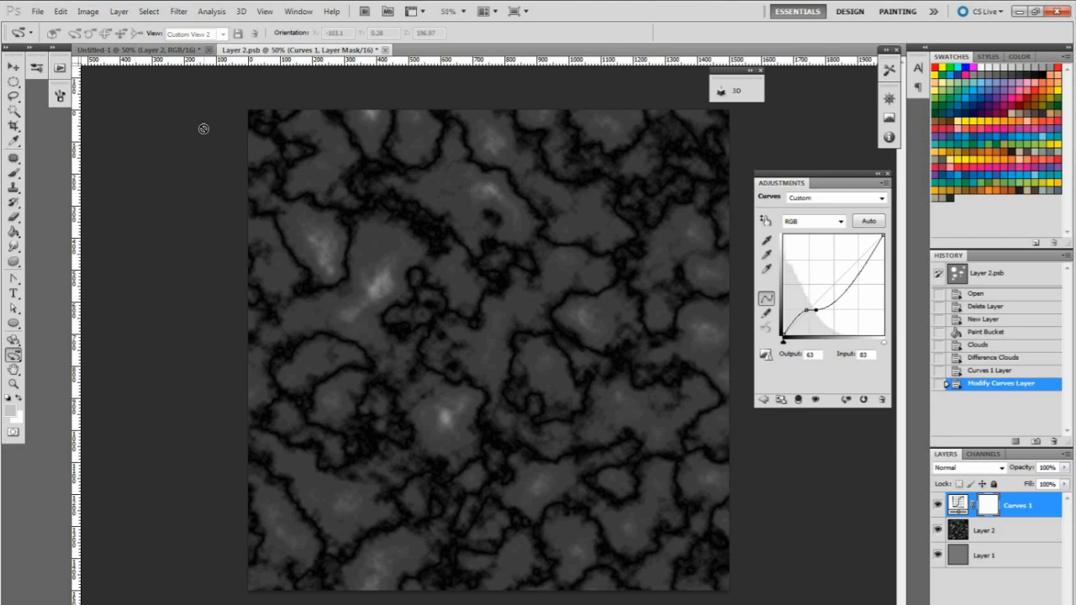
Apply the Curves-adjusted depth map to the mesh in Untitled-1 and orbit the 3D camera to view the terrain from above
left_click(158, 51)
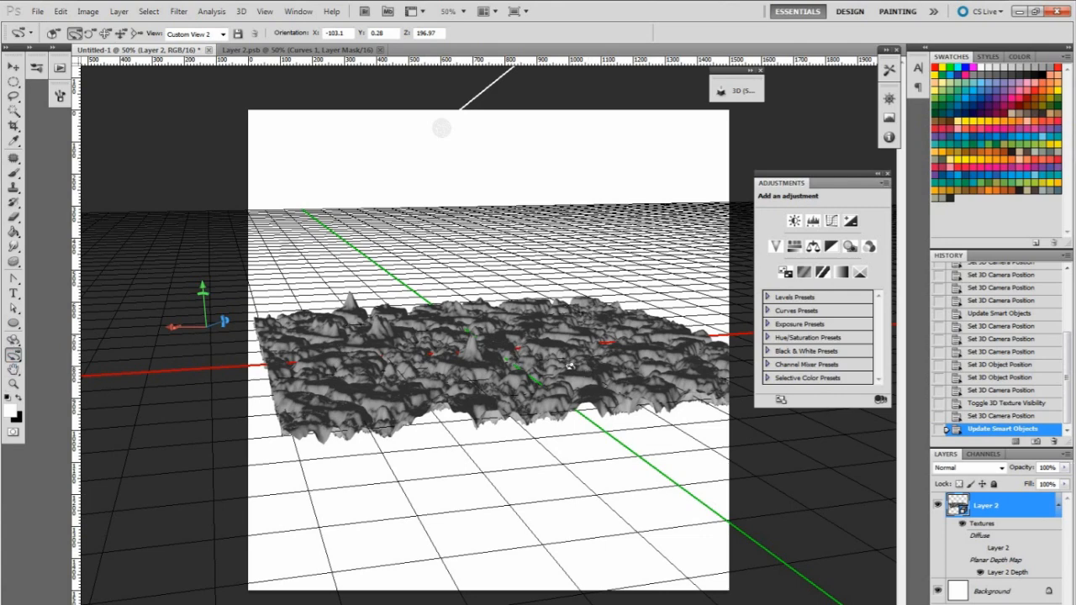
left_click_drag(567, 361, 588, 370)
left_click_drag(422, 368, 370, 372)
left_click_drag(557, 372, 175, 301)
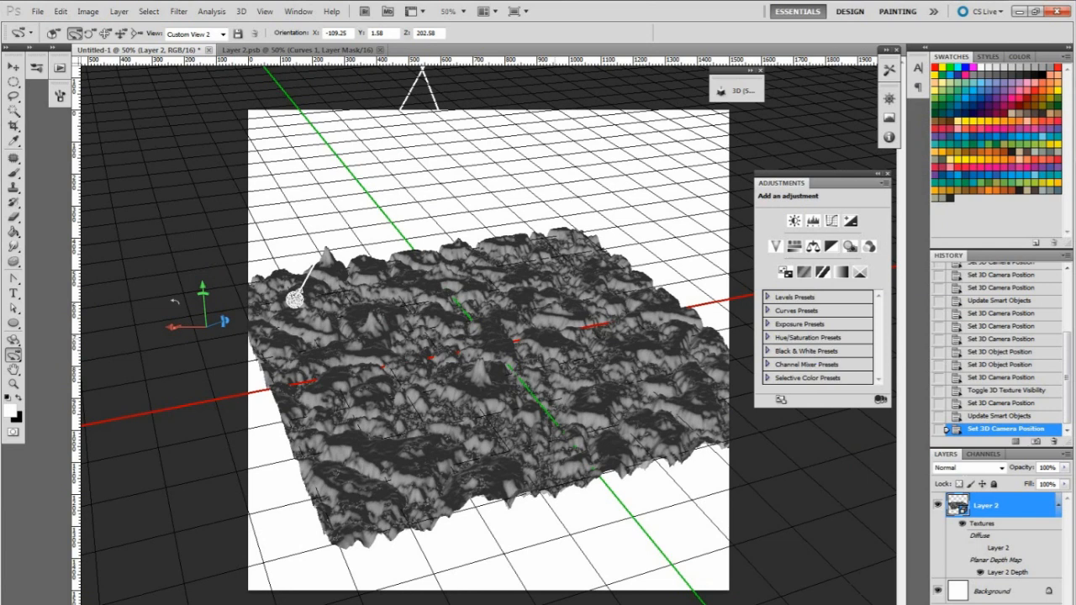
Stretch the terrain mesh vertically and raise it back up to the level of the ground plane
left_click(14, 341)
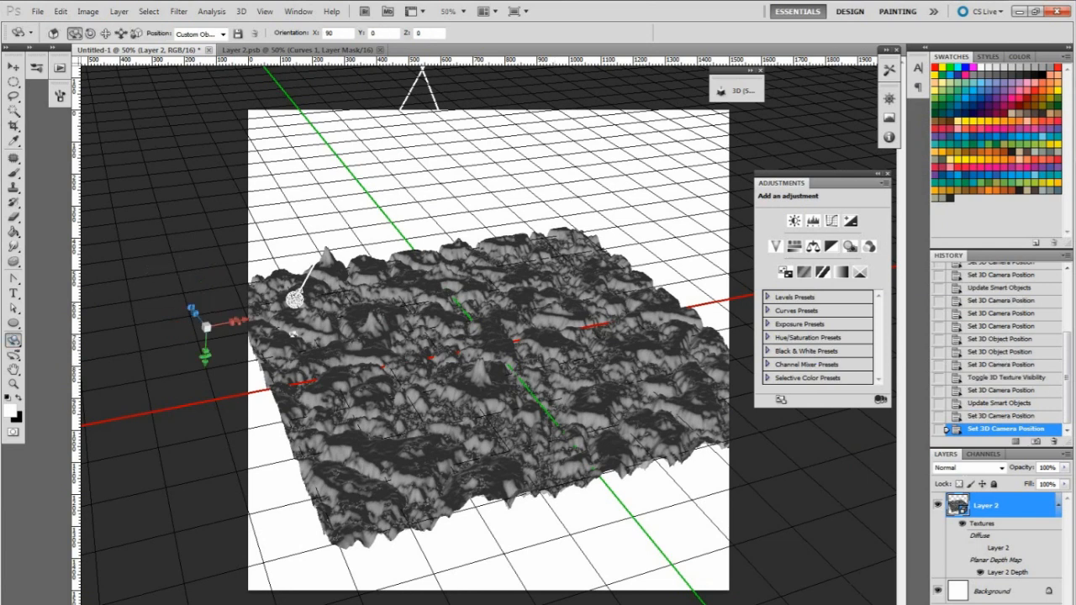
left_click_drag(204, 348, 239, 507)
left_click(203, 368)
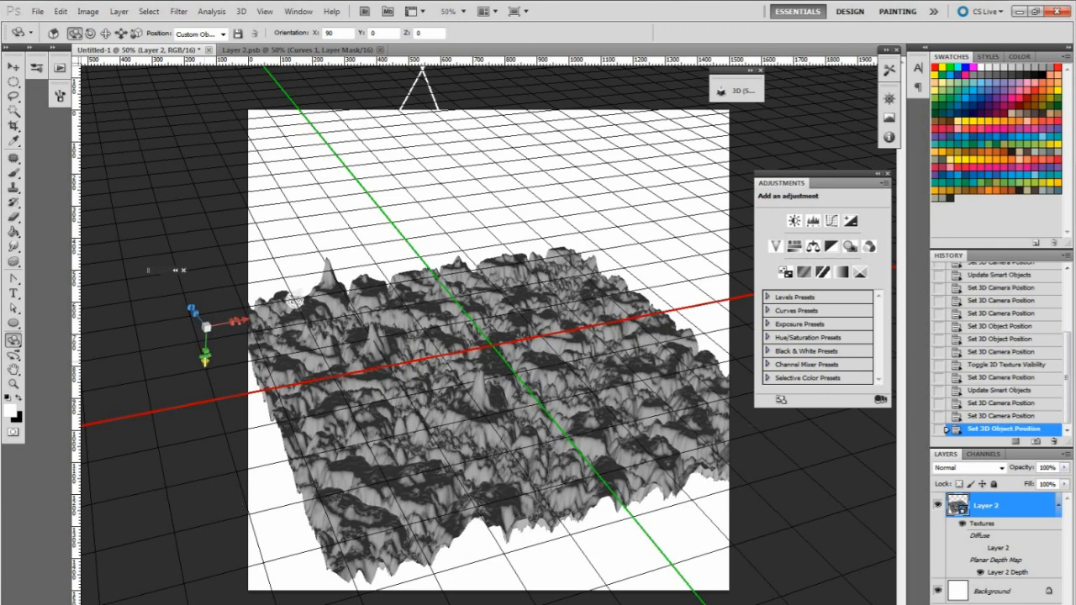
left_click_drag(204, 366, 210, 308)
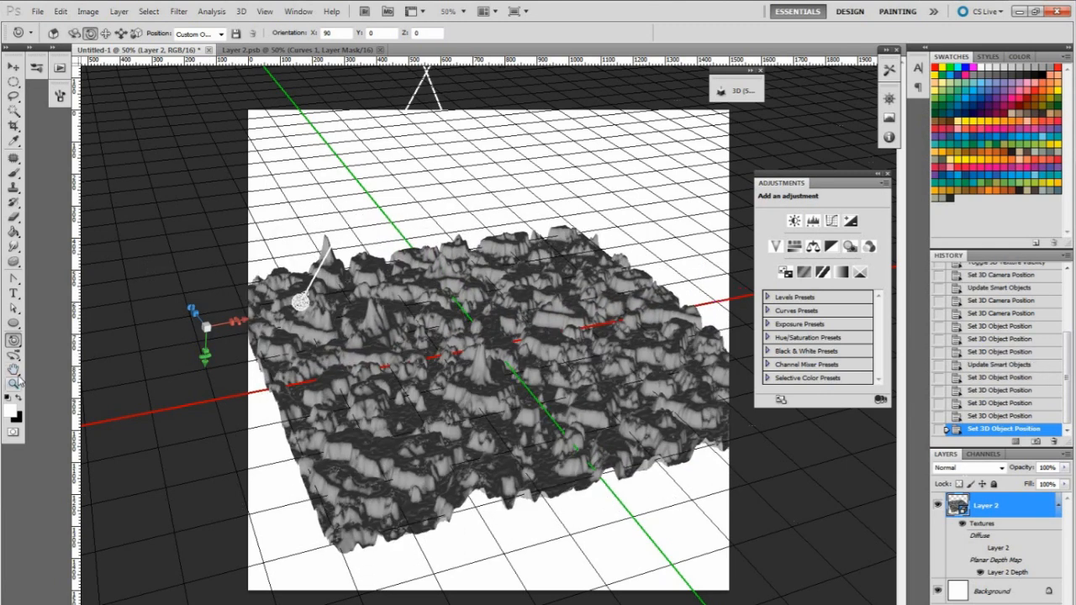
Orbit the 3D camera around the plateaus down to a low, near-horizontal view across the terrain
left_click(14, 356)
left_click_drag(336, 378, 575, 328)
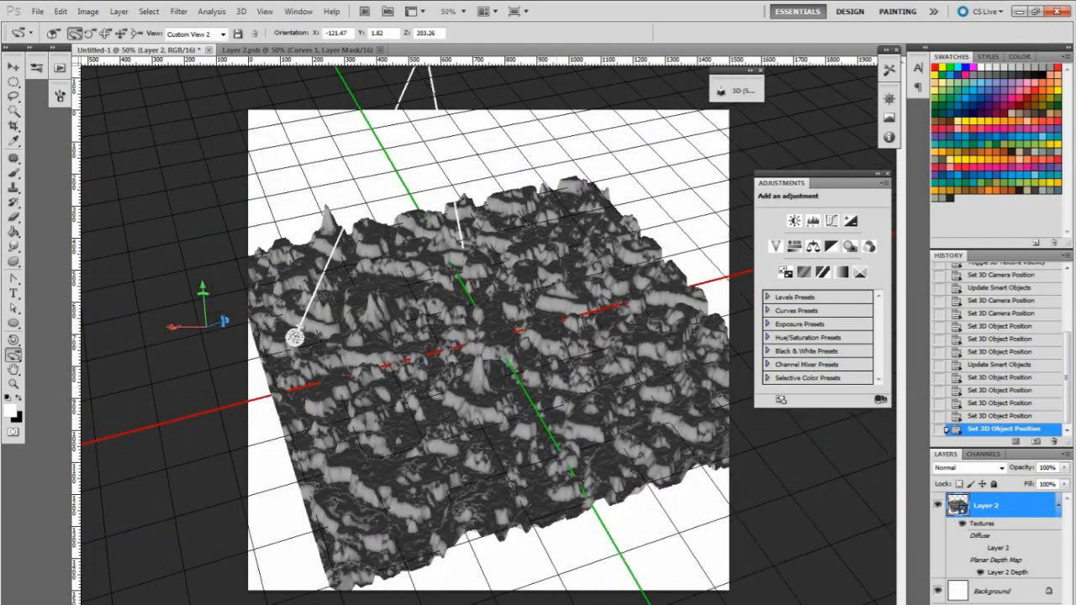
left_click_drag(293, 338, 186, 326)
left_click_drag(443, 489, 441, 571)
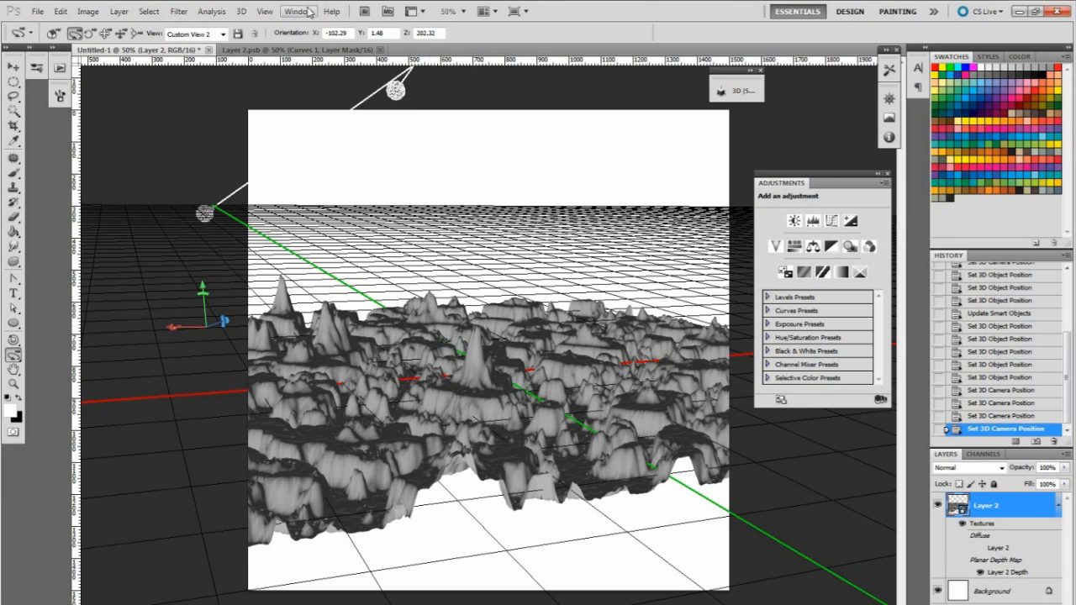
Return to the depth map and apply a slight Gaussian Blur to the clouds on Layer 2
left_click(299, 49)
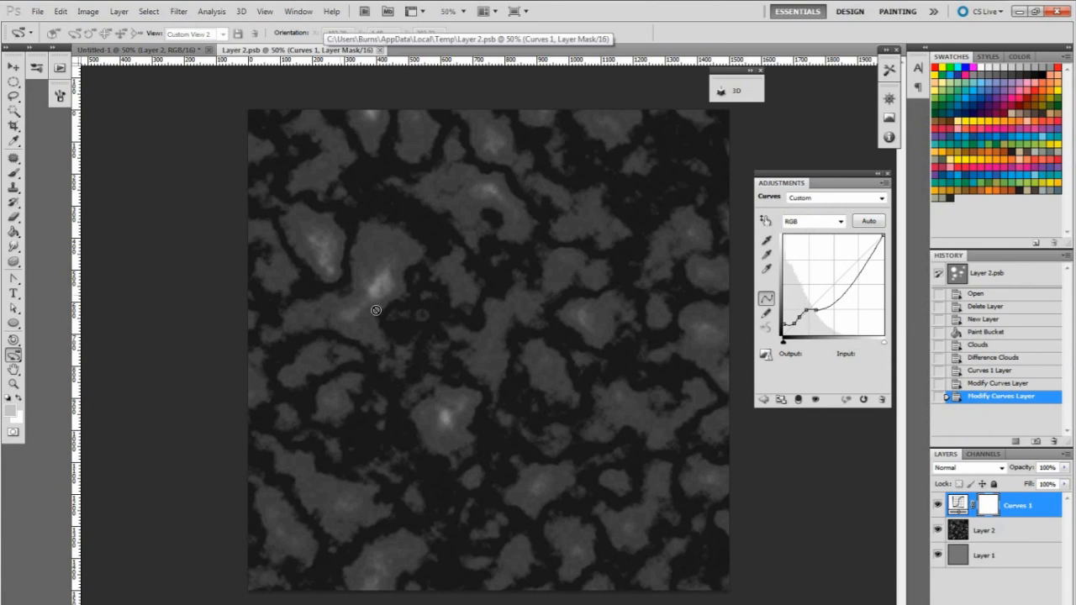
left_click(1016, 531)
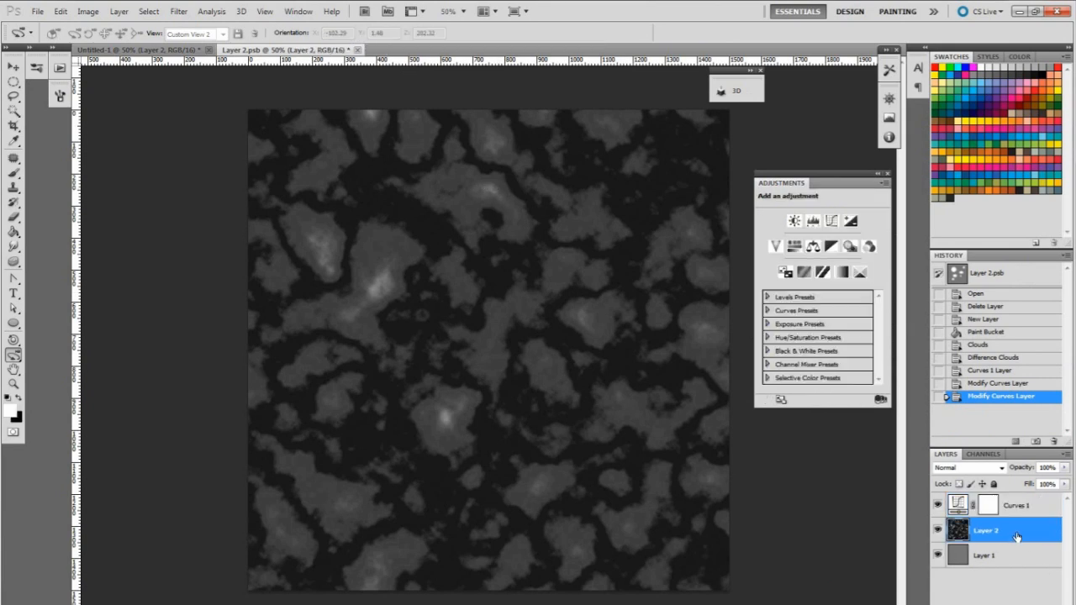
left_click(179, 10)
mouse_move(244, 128)
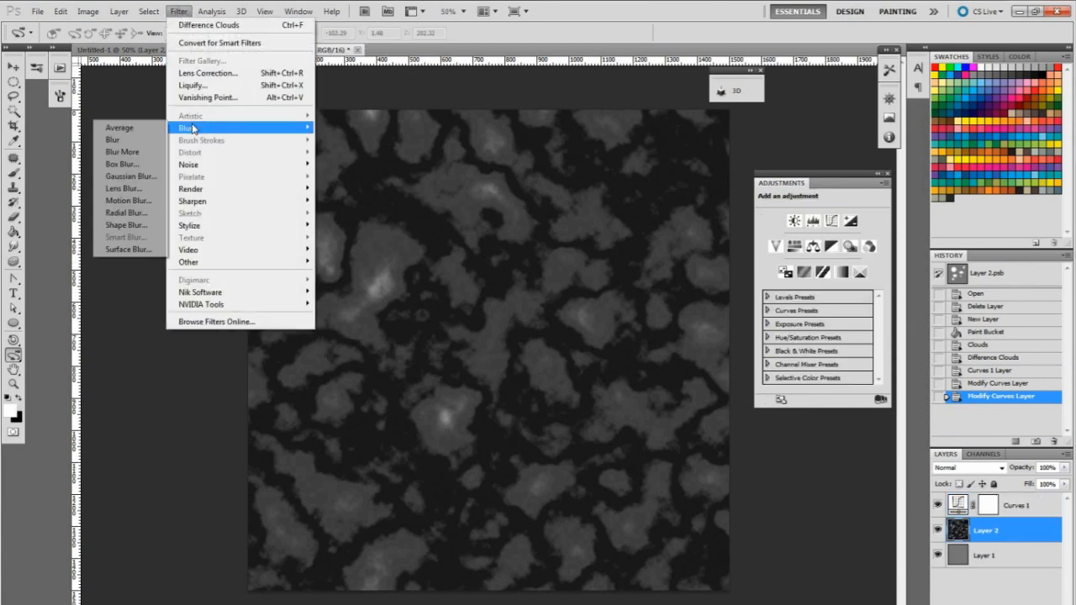
left_click(155, 177)
left_click_drag(869, 370, 906, 375)
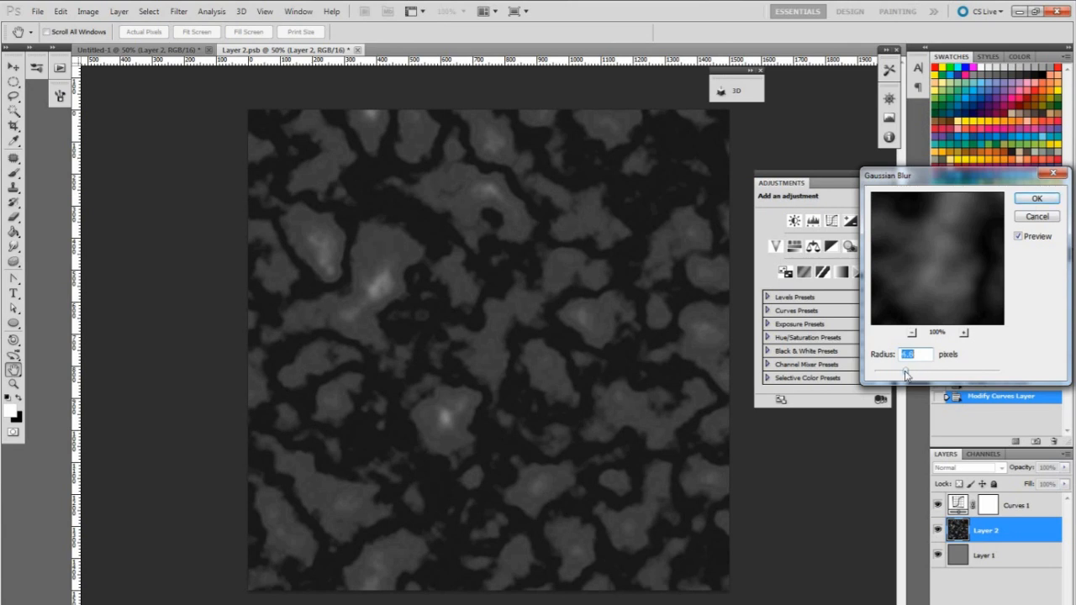
left_click(1039, 199)
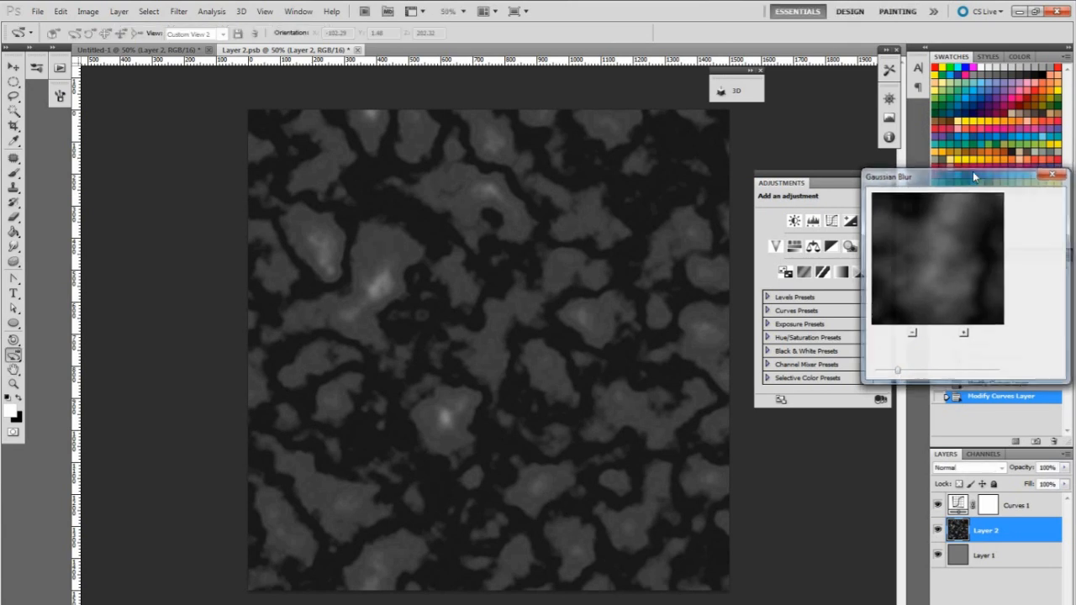
Apply the blurred depth map to the mesh in Untitled-1 and orbit the 3D camera to inspect the smoother terrain
left_click(160, 52)
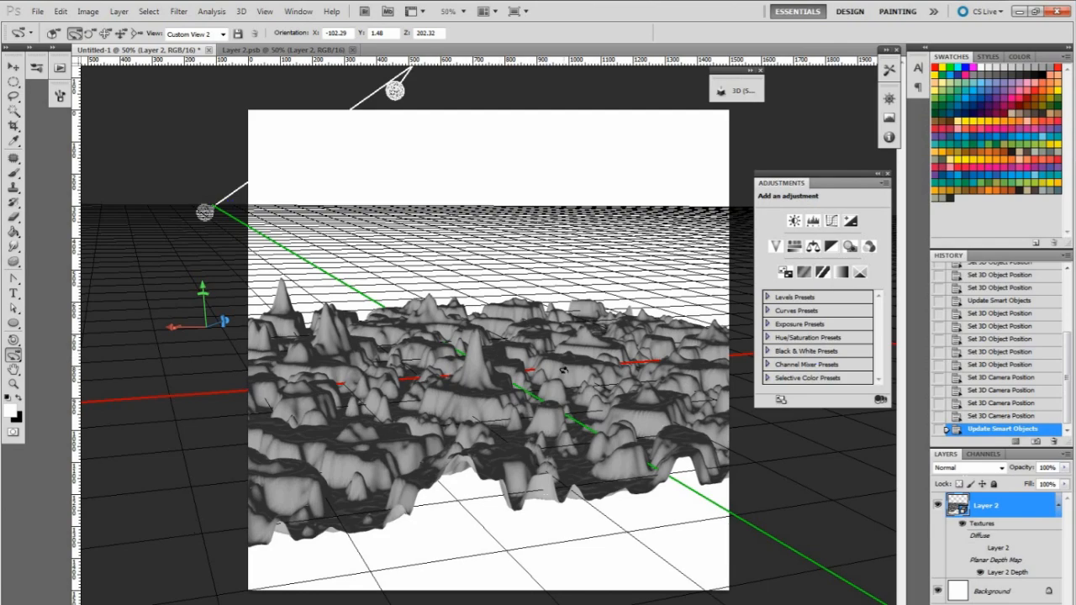
left_click_drag(560, 382, 501, 488)
left_click_drag(396, 480, 458, 391)
left_click_drag(607, 201, 646, 343)
left_click_drag(600, 511, 594, 512)
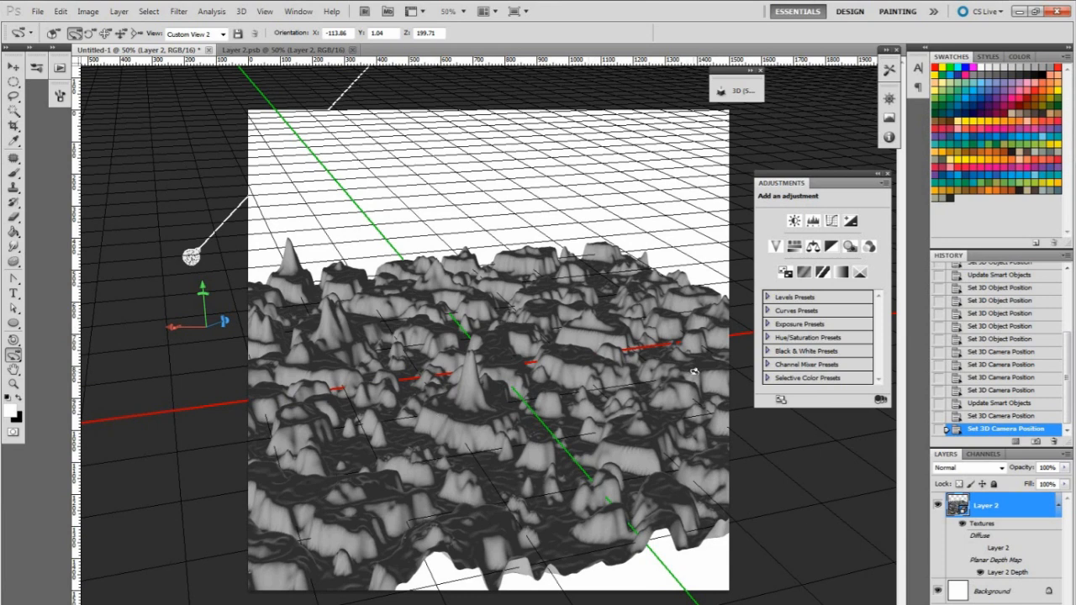
Stretch the smoothed terrain mesh vertically for taller peaks and shift it upward relative to the ground plane
left_click(13, 339)
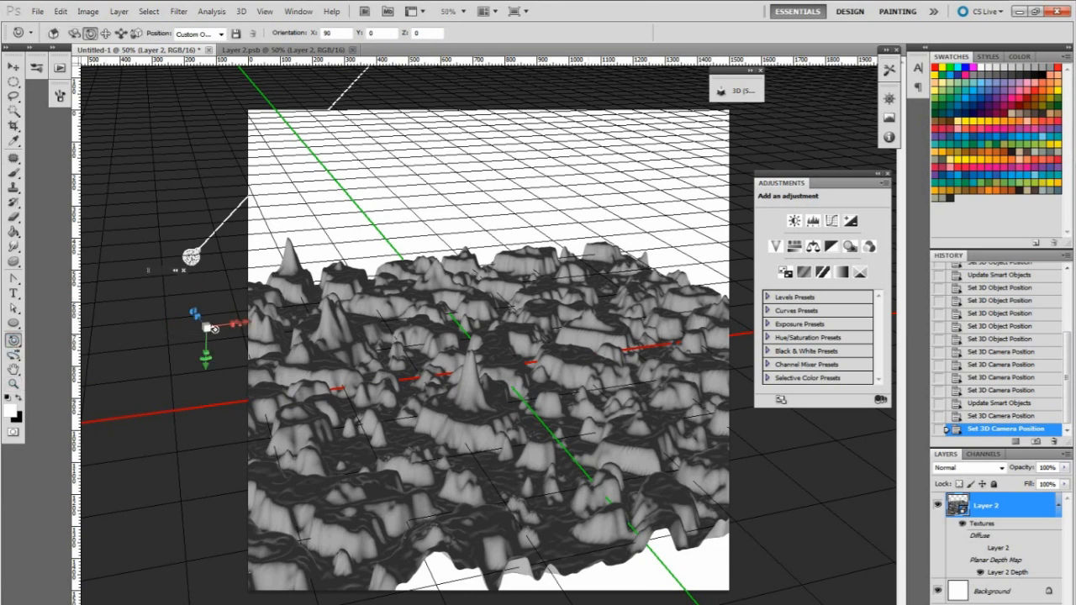
left_click_drag(206, 355, 242, 531)
left_click_drag(205, 365, 213, 247)
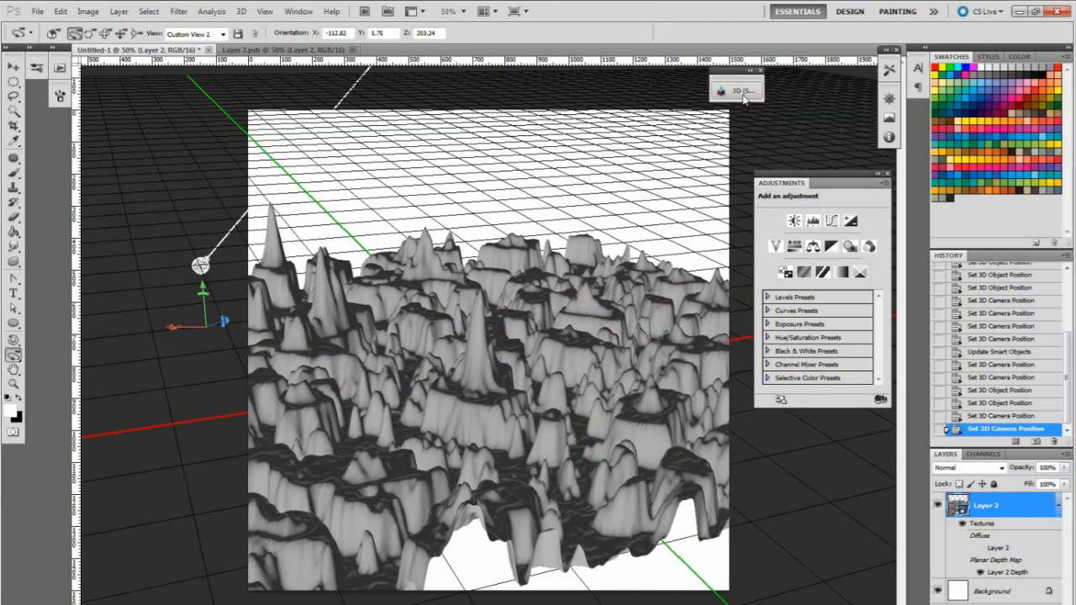
Set the 3D scene's render settings preset to Wireframe and move the camera closer to the terrain's central peak
left_click(736, 90)
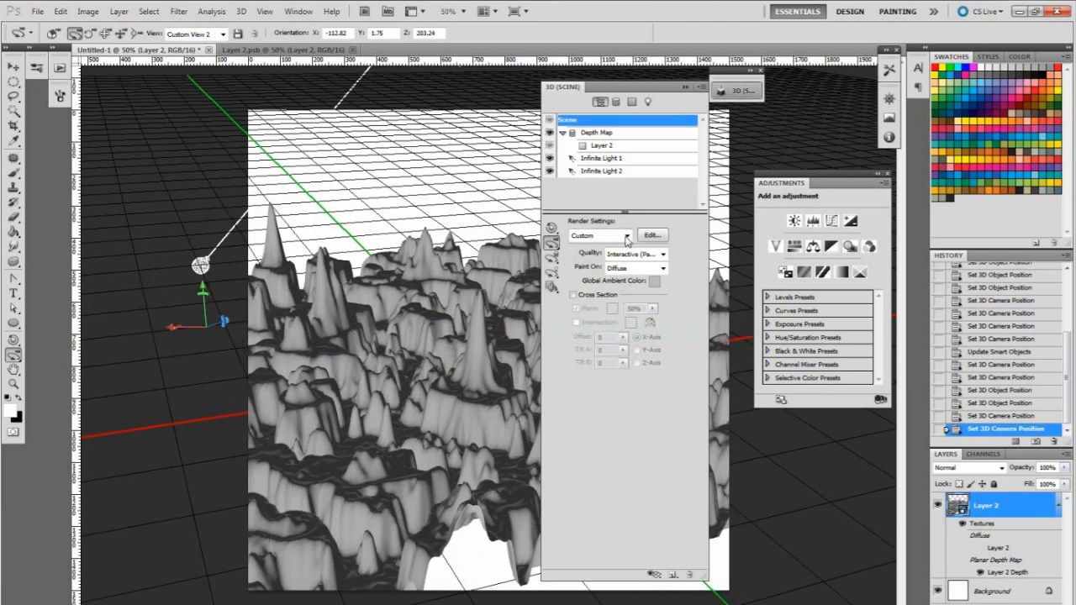
left_click(626, 236)
left_click(600, 403)
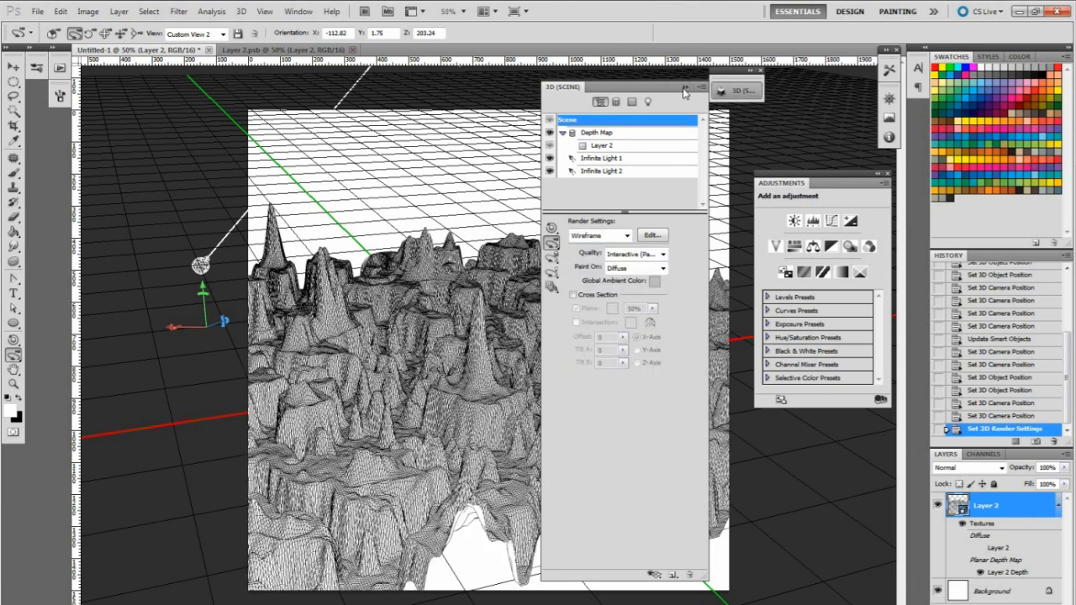
left_click(684, 88)
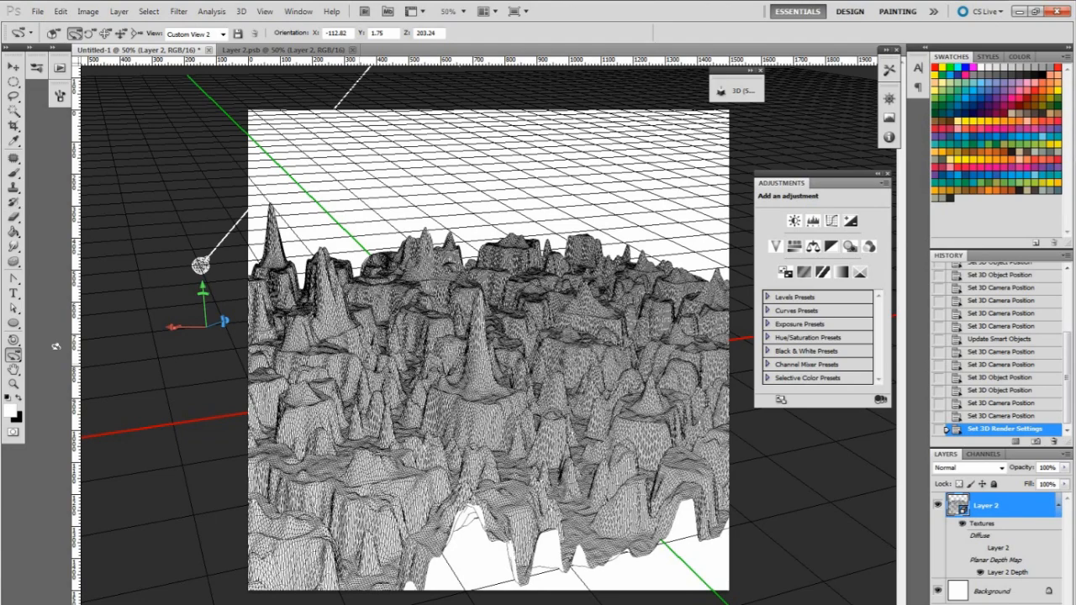
left_click_drag(588, 239, 702, 75)
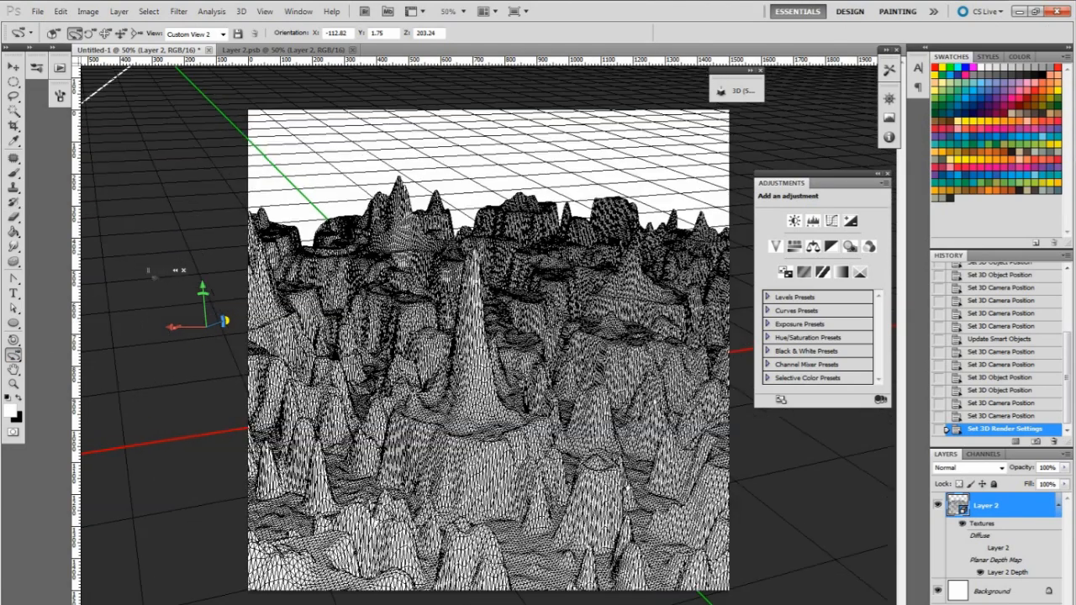
Orbit the camera to a higher view of the terrain and set the scene's render settings preset to Default
mouse_move(225, 320)
left_mouse_down()
mouse_move(233, 337)
mouse_move(223, 321)
left_mouse_up()
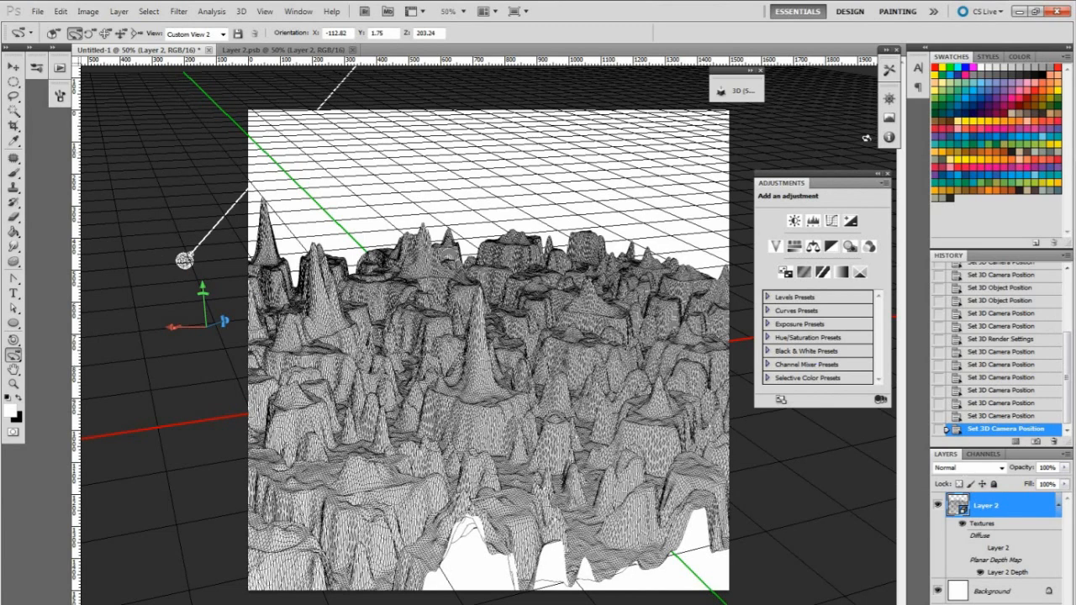
left_click(733, 91)
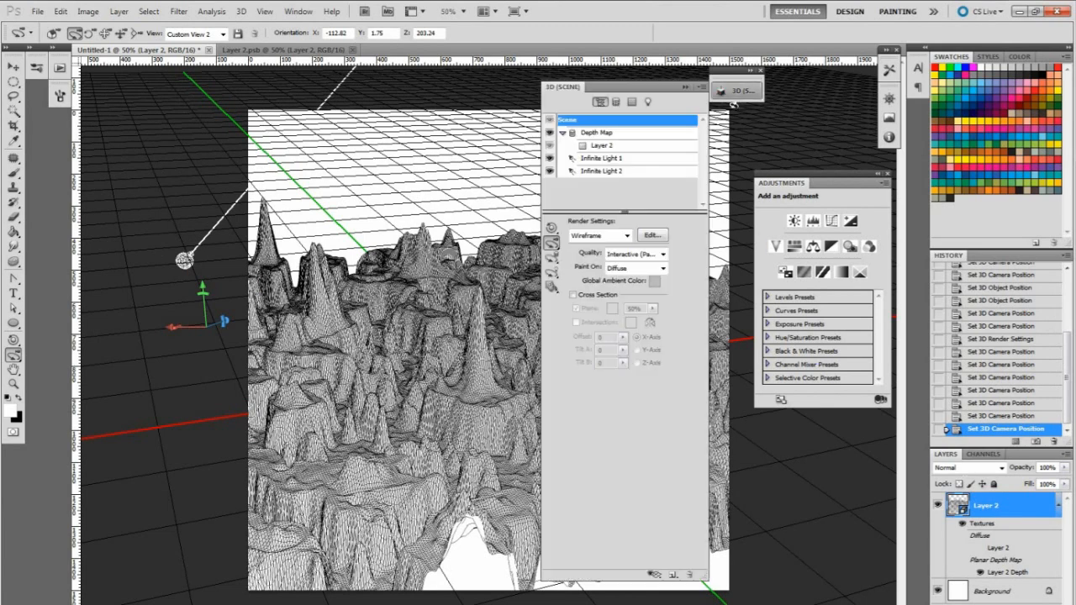
left_click(627, 237)
left_click(611, 259)
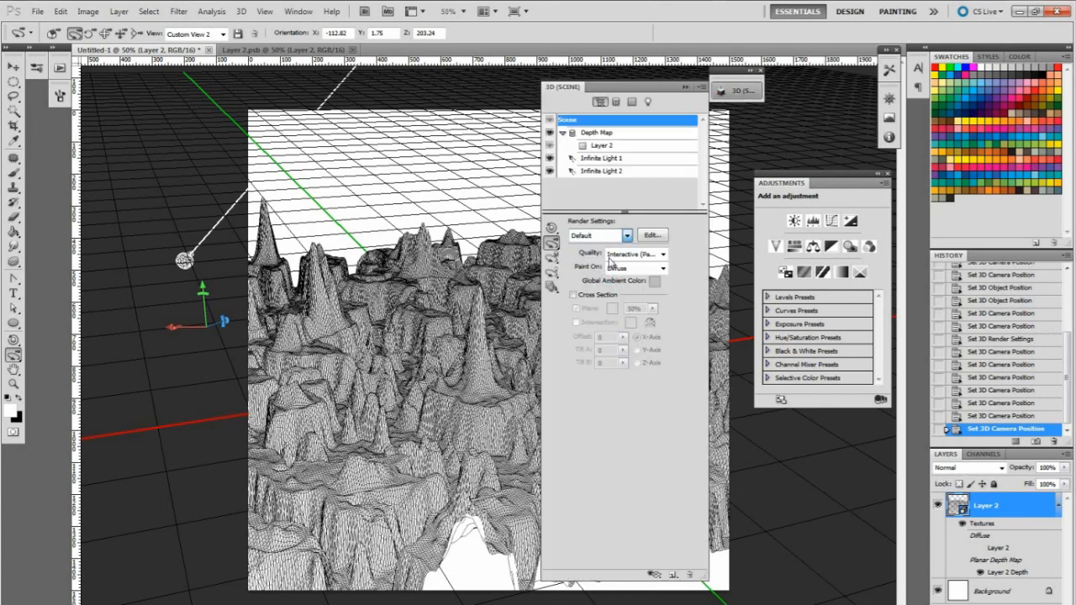
left_click(685, 87)
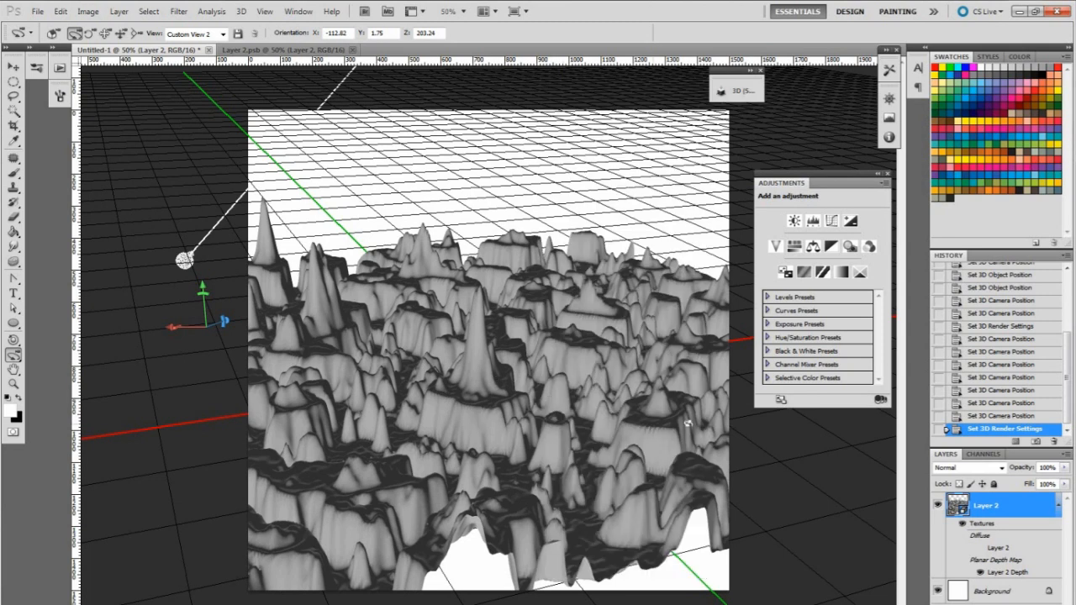
Add a new layer above Layer 2 in the depth map and outline an irregular area around the right-centre cloud patch with the Polygonal Lasso
left_click(281, 48)
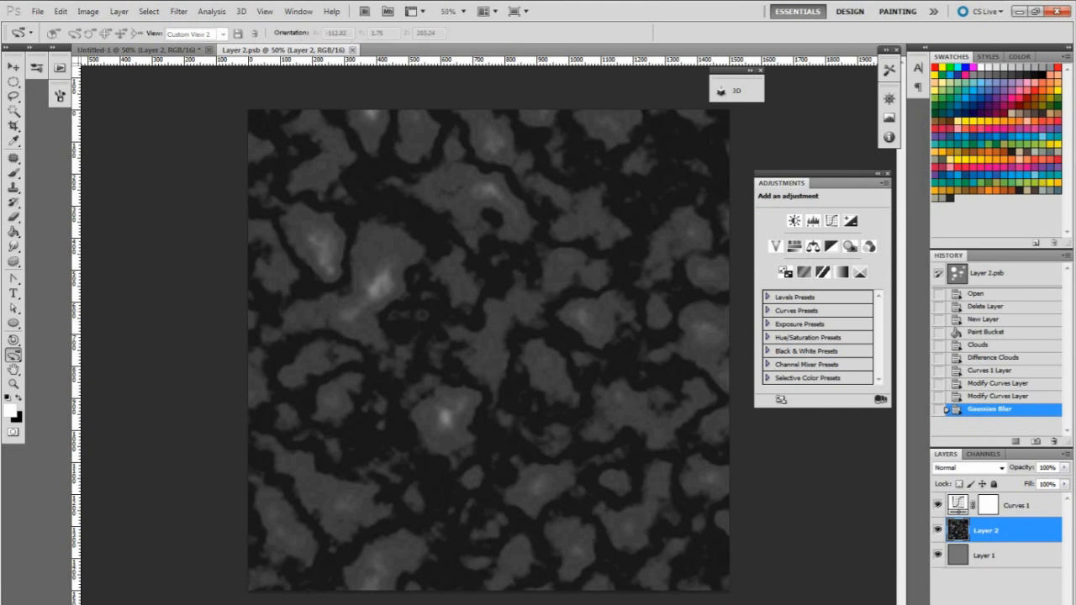
key("ctrl+shift+alt+n")
left_click(14, 82)
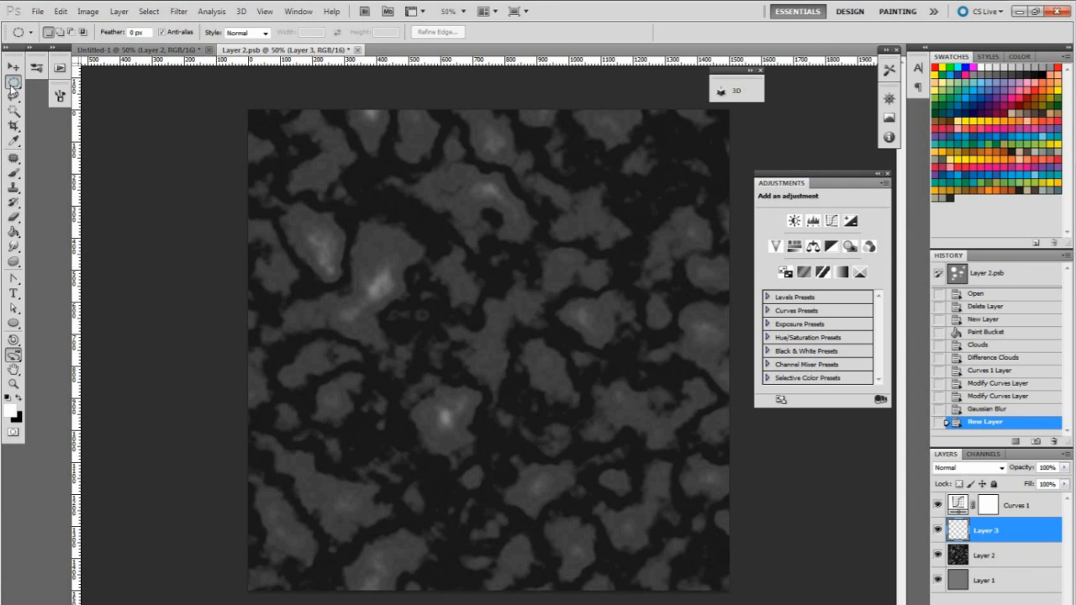
left_click(12, 84)
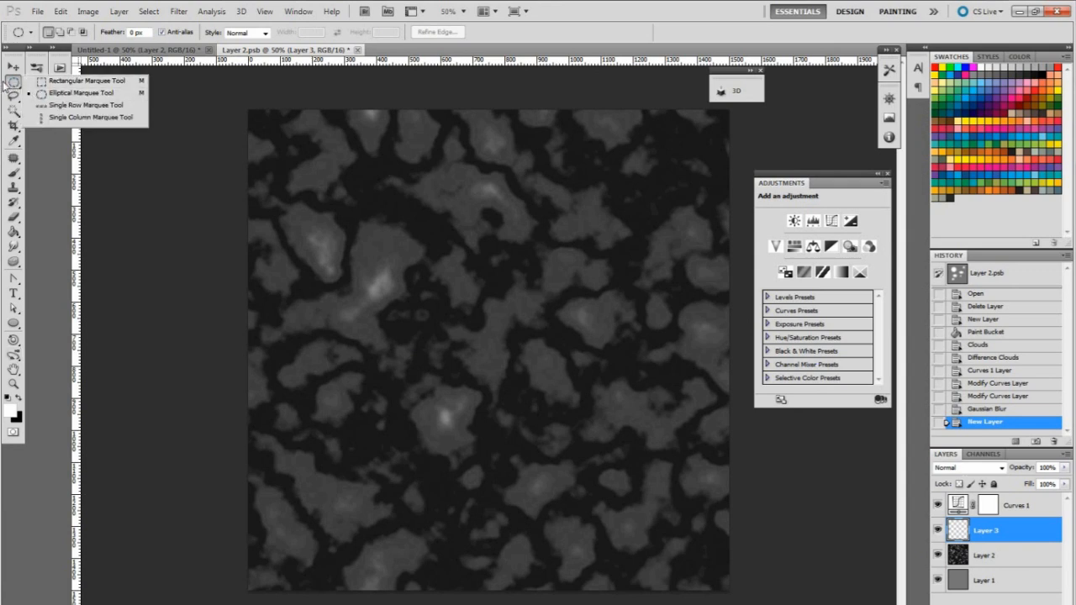
left_click(14, 96)
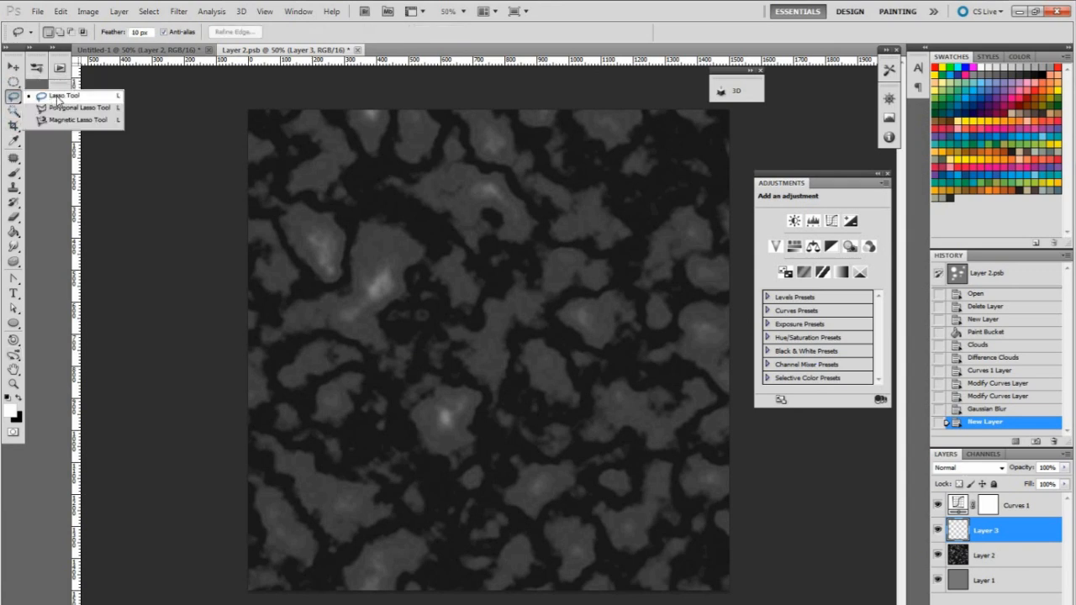
left_click(57, 109)
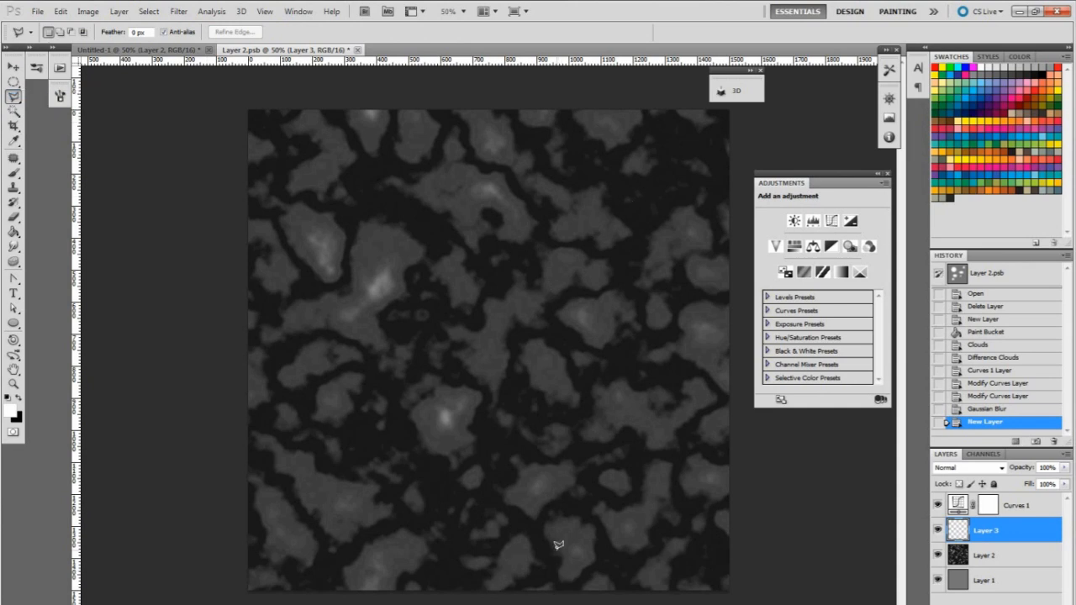
left_click(630, 248)
mouse_move(604, 284)
left_mouse_down()
mouse_move(566, 290)
mouse_move(553, 318)
mouse_move(574, 342)
mouse_move(631, 360)
mouse_move(638, 379)
mouse_move(681, 366)
mouse_move(633, 363)
mouse_move(629, 347)
mouse_move(666, 330)
left_mouse_up()
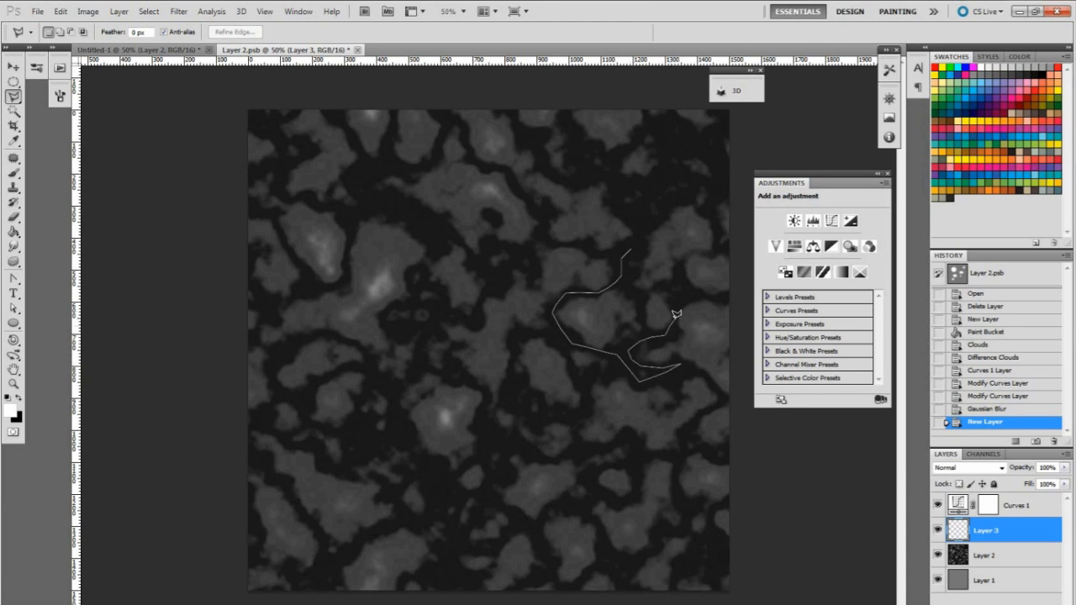
mouse_move(674, 292)
left_mouse_down()
mouse_move(635, 285)
mouse_move(630, 249)
left_mouse_up()
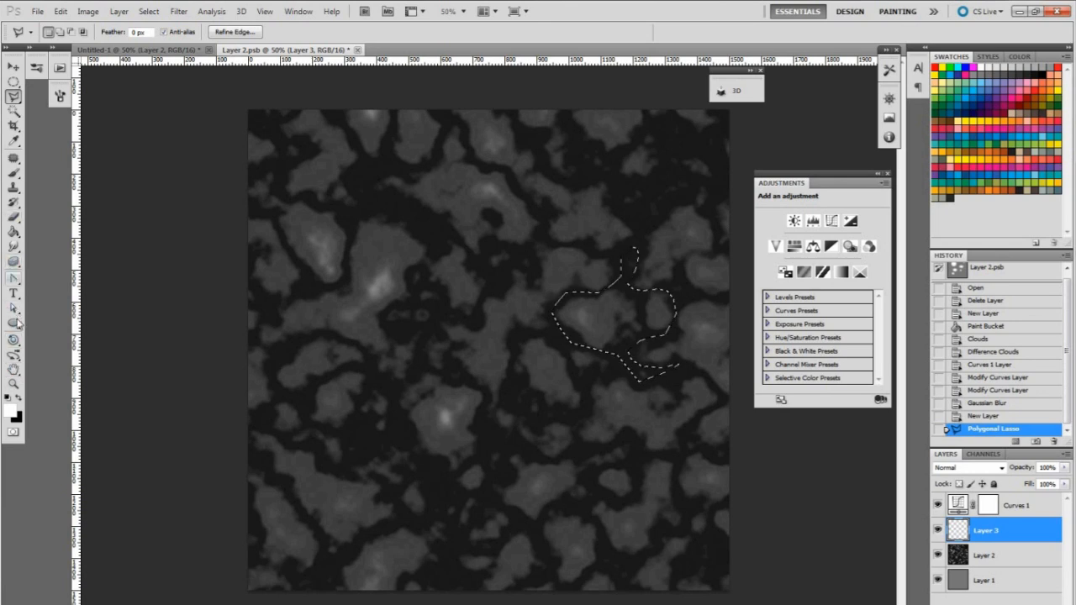
Fill the lassoed area on Layer 3 with the dark grey sampled from the clouds, and deselect it
left_click(13, 140)
left_click(430, 227)
left_click(14, 232)
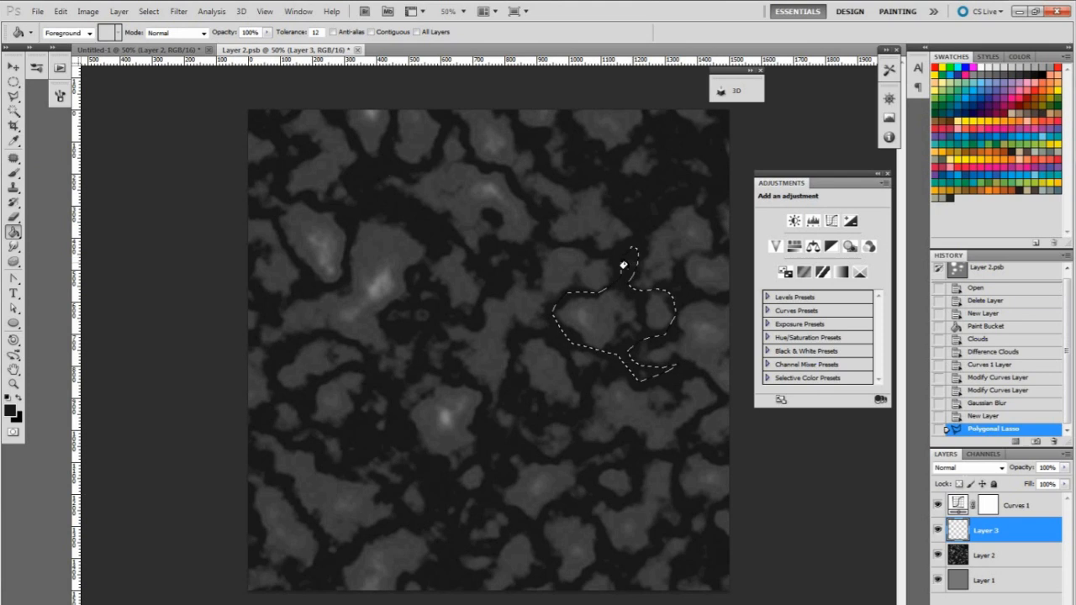
left_click(633, 296)
left_click(14, 82)
left_click(697, 366)
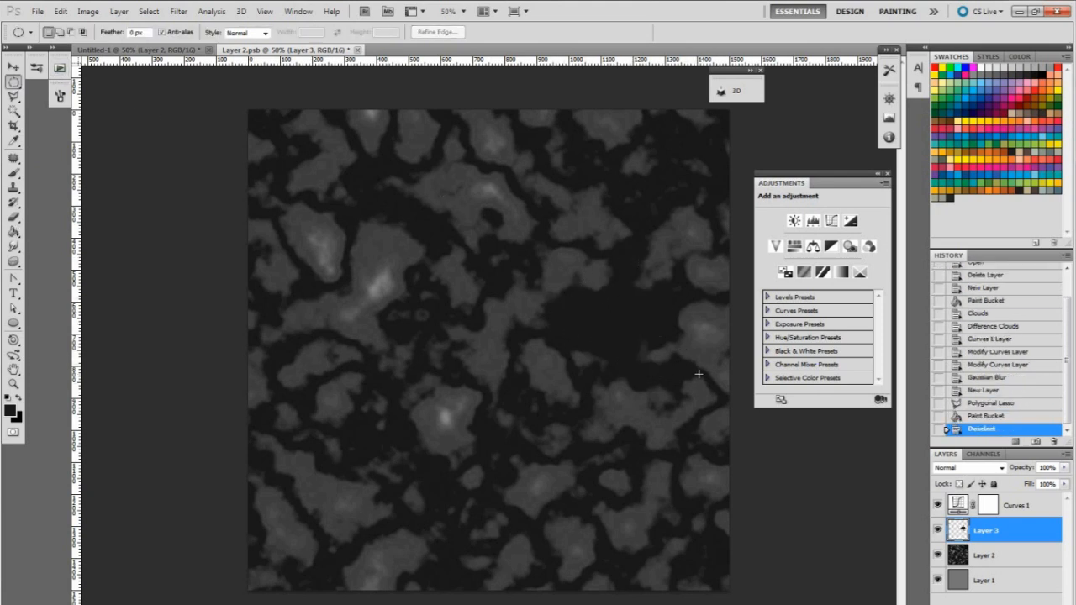
Soften the dark patch on Layer 3 with a 10-pixel Gaussian Blur and apply the edited depth map to the terrain
left_click(179, 11)
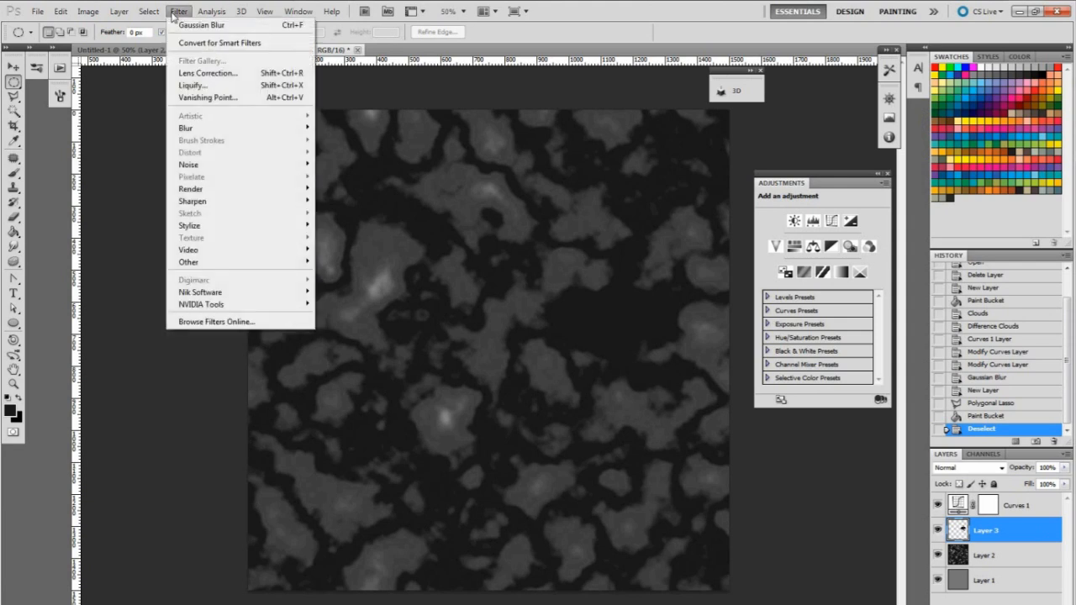
mouse_move(198, 130)
left_click(130, 176)
left_click_drag(898, 370, 925, 373)
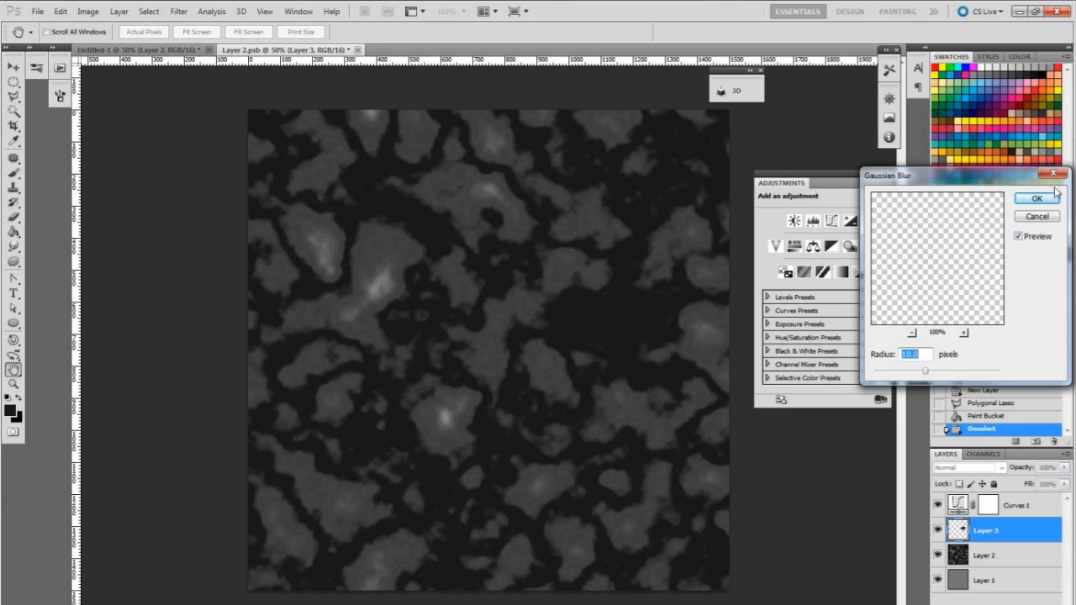
left_click(1039, 200)
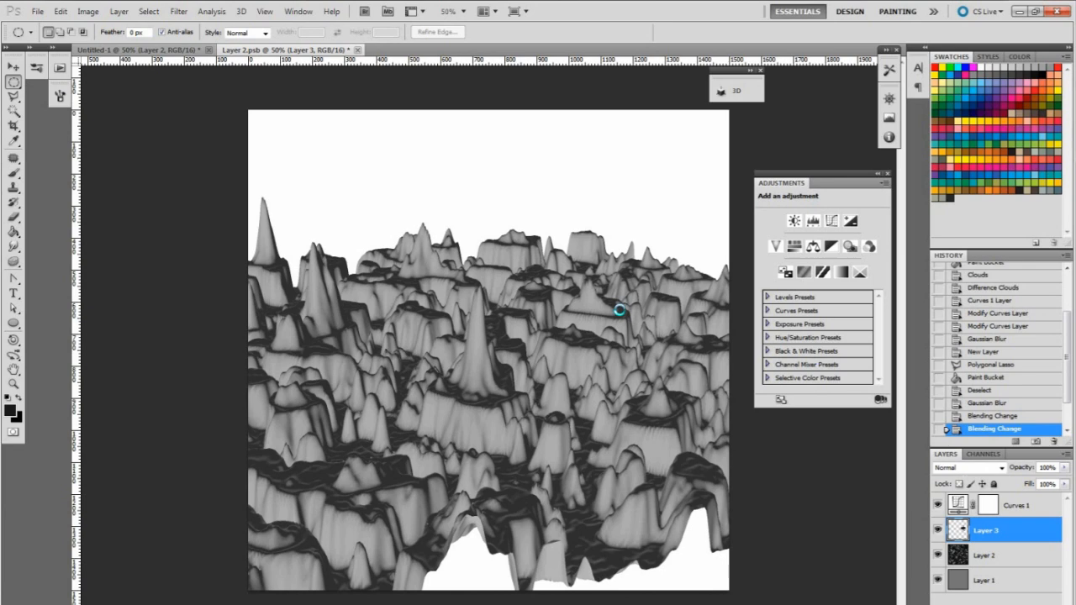
Orbit the 3D camera around the updated terrain to examine the flattened area
left_click(13, 355)
left_click_drag(171, 327, 399, 315)
left_click_drag(225, 321, 836, 137)
left_click_drag(467, 337, 527, 264)
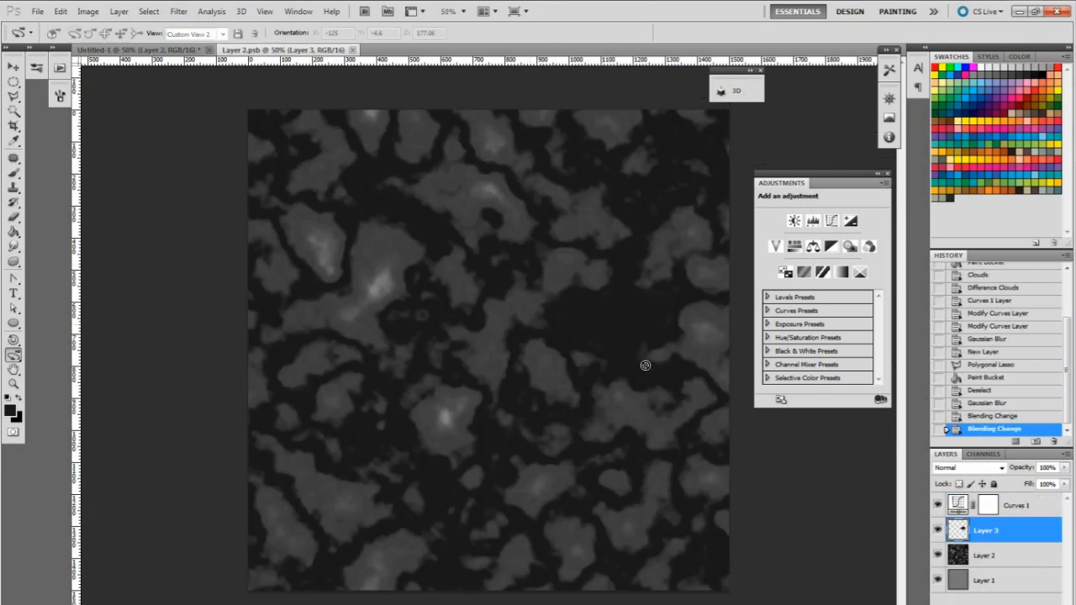
Add a new layer above Curves 1 in the depth map and ready the Gradient tool with a white foreground colour
key("ctrl+shift+alt+n")
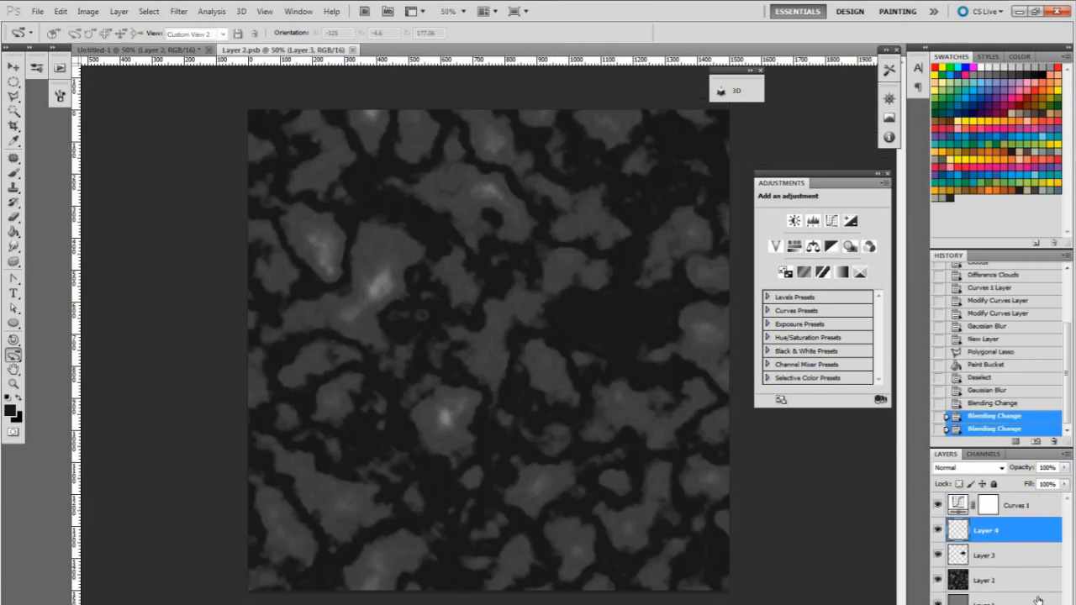
left_click_drag(1009, 534, 1007, 506)
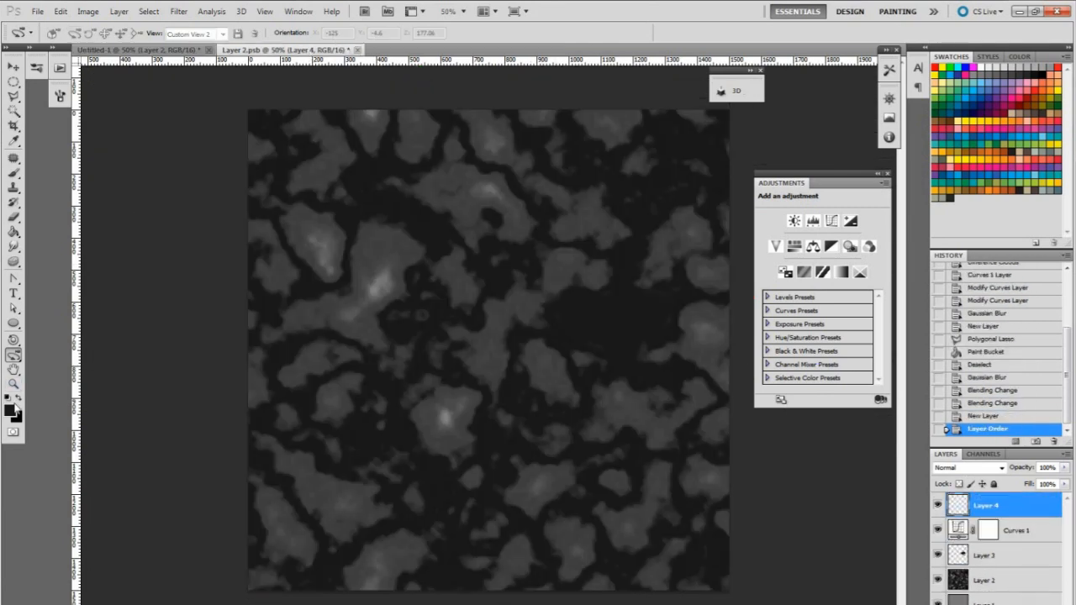
left_click(13, 232)
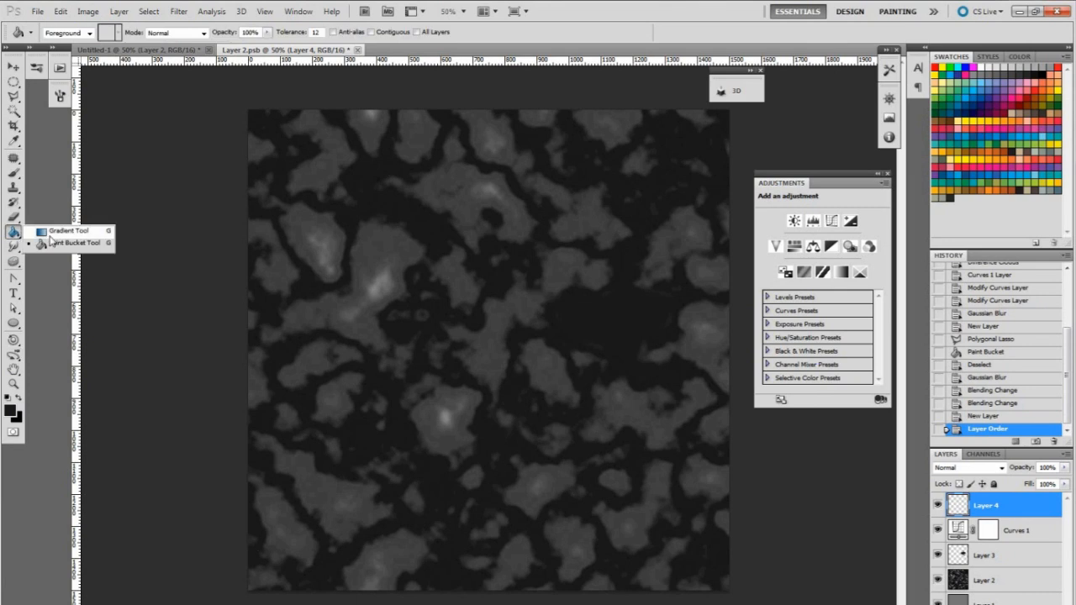
left_click(68, 230)
left_click(9, 410)
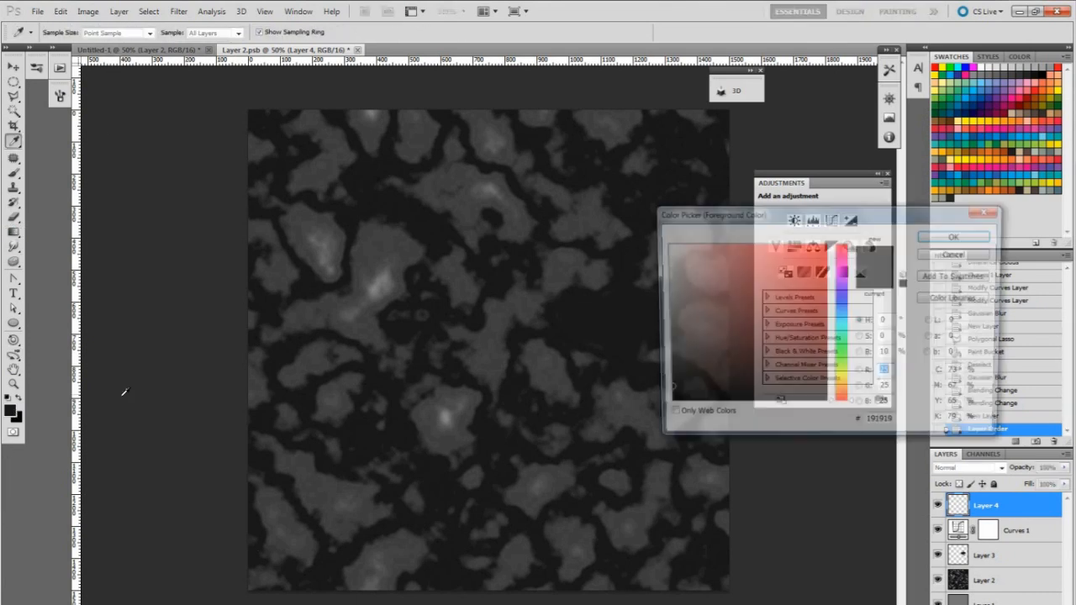
left_click(959, 236)
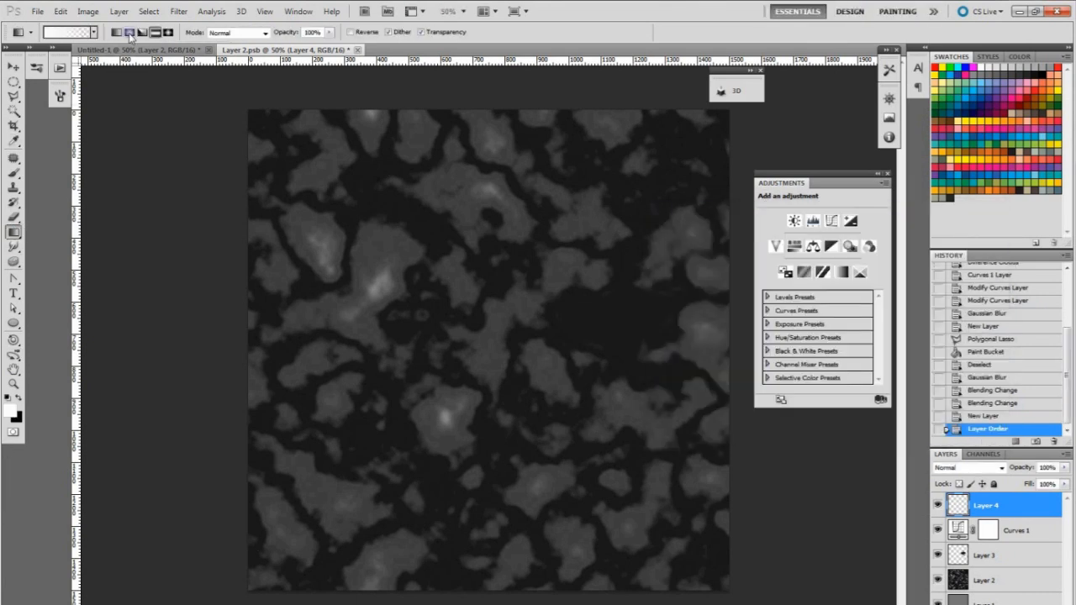
Draw a reversed radial white-to-transparent gradient outward from the flattened dark patch and lower Layer 4's opacity to 48%
left_click(351, 32)
left_click_drag(595, 318, 369, 162)
left_click(1064, 467)
left_click_drag(1064, 484, 1032, 484)
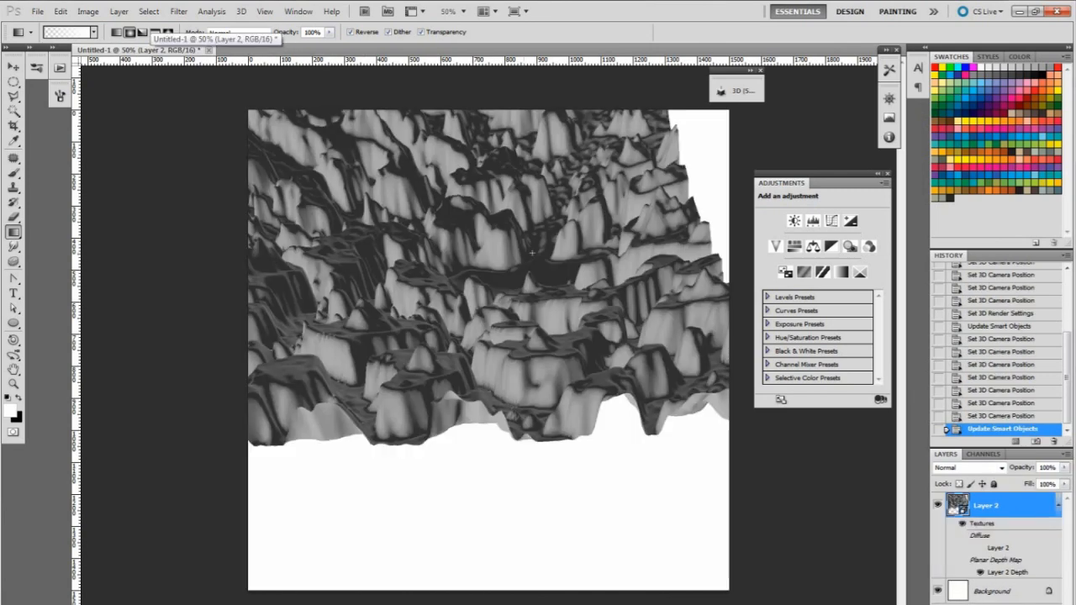
Orbit the camera around the gradient-shaped terrain in Untitled-1 and reopen its depth map
left_click(13, 340)
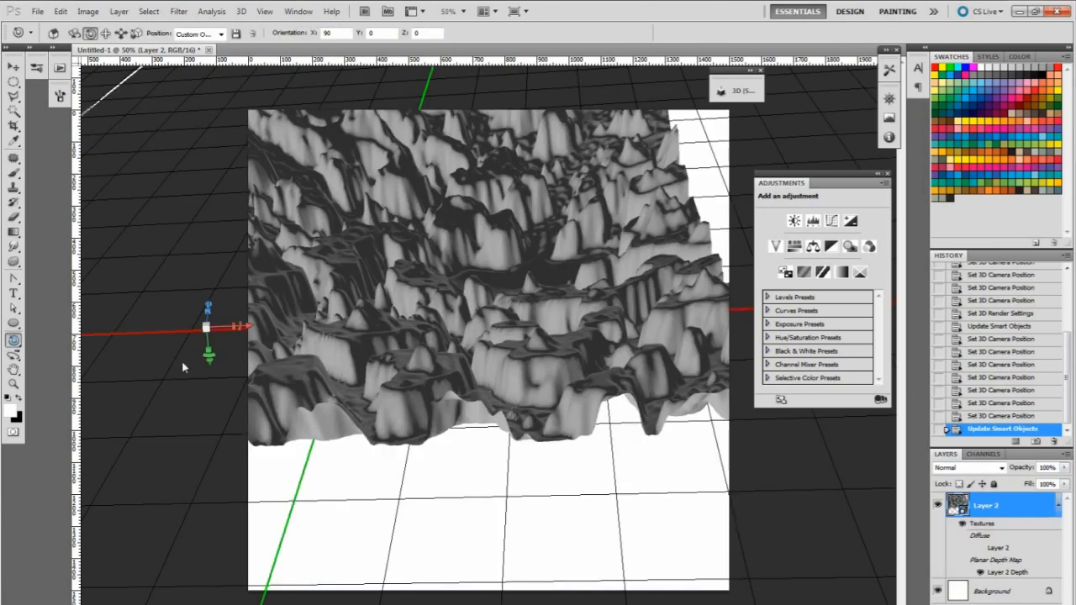
left_click_drag(483, 361, 600, 202)
double_click(1023, 576)
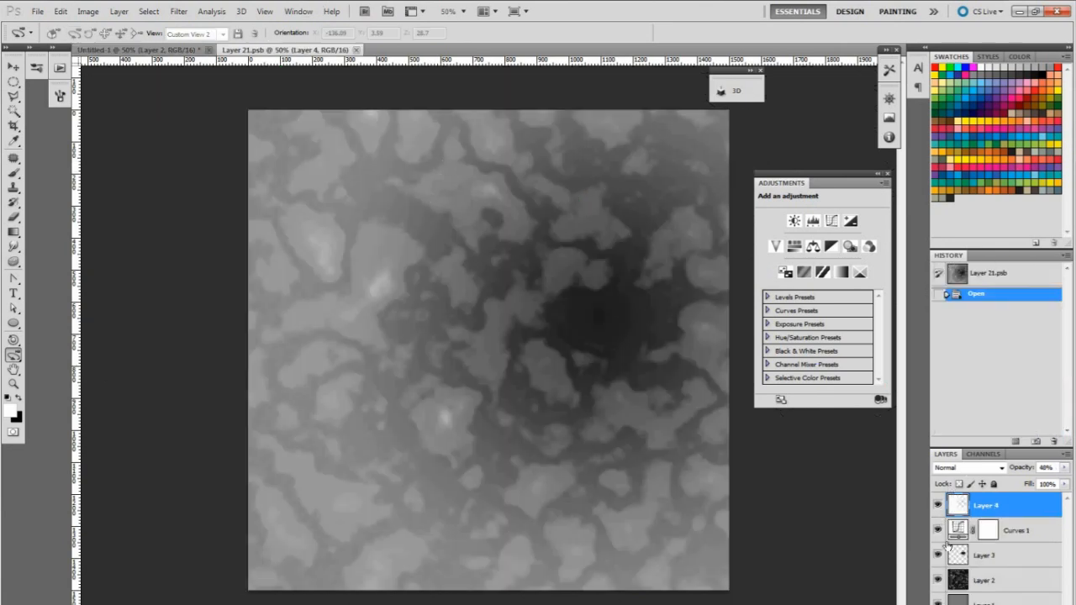
Move Layer 4, Curves 1, Layer 3 and Layer 2 into a new group, and collapse and hide the group
left_click(1017, 604)
left_click(992, 524)
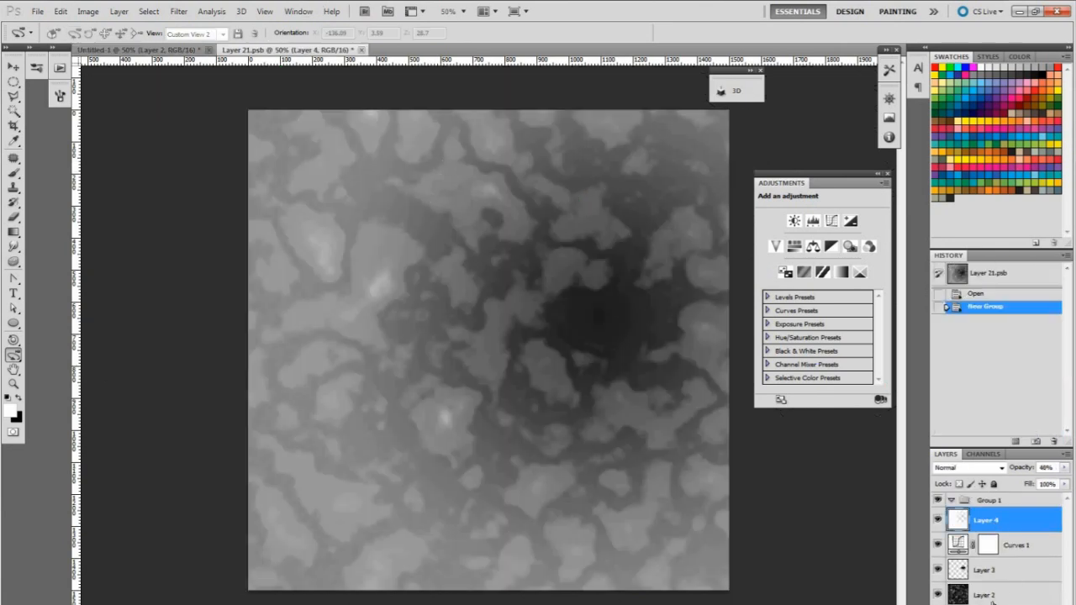
left_click(997, 595, "shift")
left_click_drag(983, 523, 974, 502)
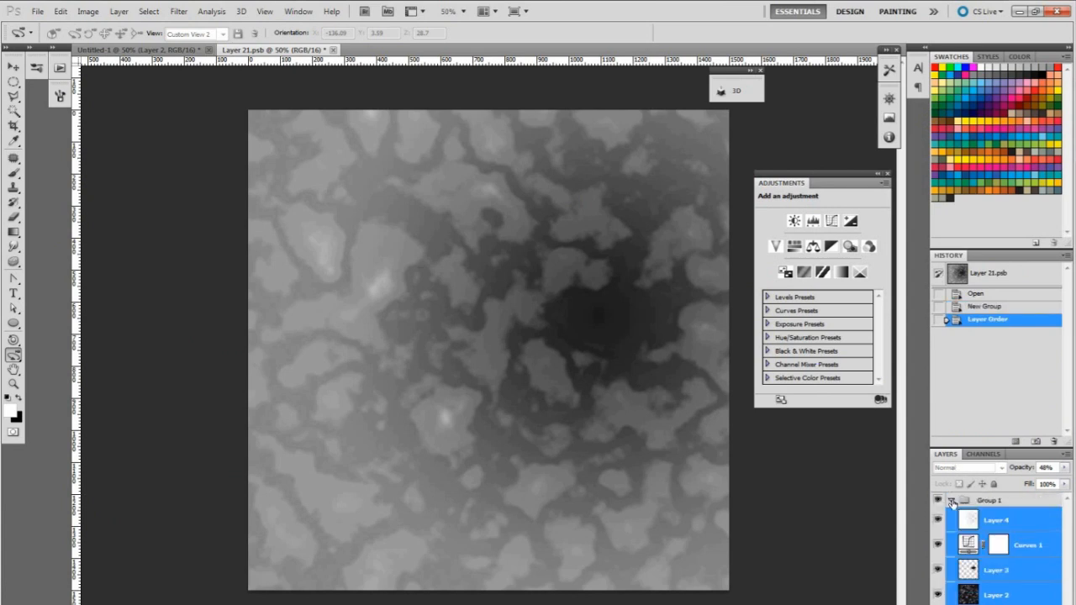
left_click(952, 500)
left_click(938, 500)
On a new layer, paint a closed, curved black outline across the canvas with a 59-pixel hard round brush
left_click(1036, 603)
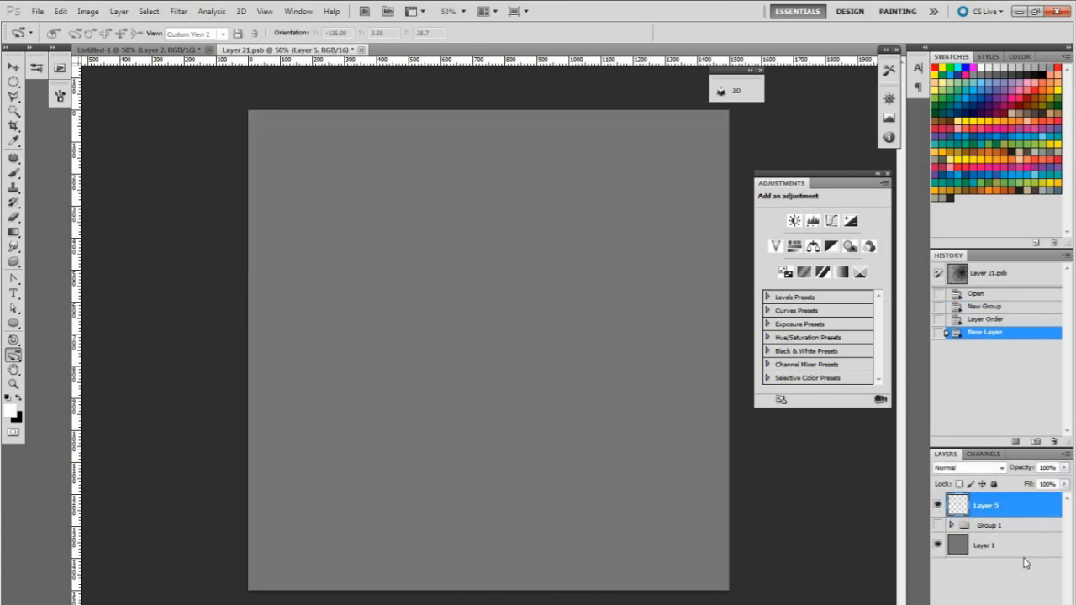
key("b")
left_click(64, 34)
left_click(47, 120)
left_click_drag(56, 62, 56, 63)
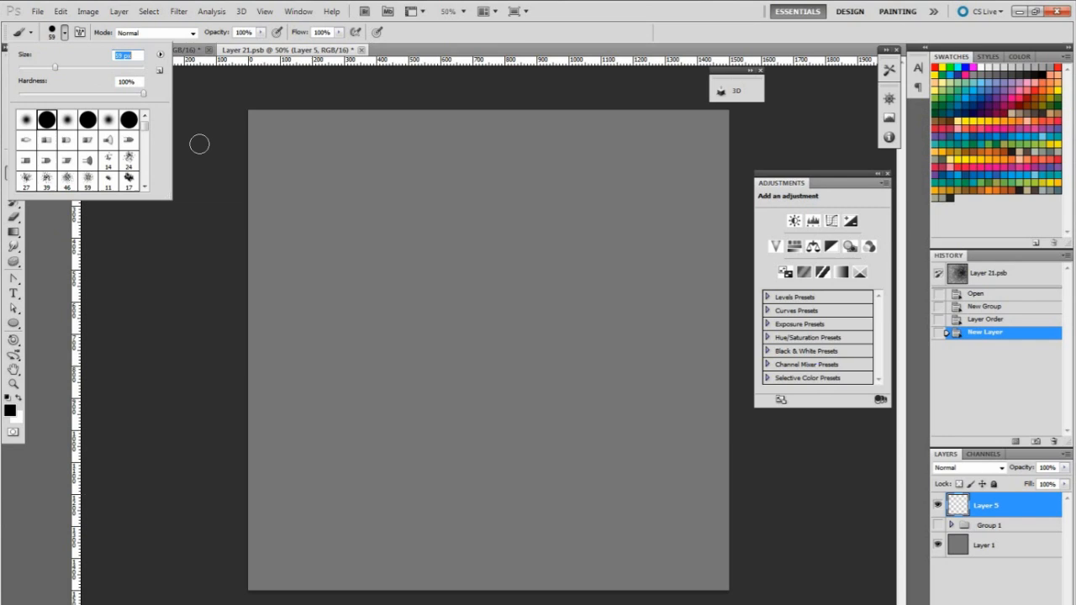
mouse_move(307, 333)
left_mouse_down()
mouse_move(384, 314)
mouse_move(472, 343)
mouse_move(618, 195)
mouse_move(670, 190)
mouse_move(650, 311)
mouse_move(654, 446)
mouse_move(533, 424)
mouse_move(331, 416)
mouse_move(307, 366)
mouse_move(311, 334)
left_mouse_up()
Fill the inside of the outline on Layer 5 with black using a contiguous Paint Bucket fill
key("g")
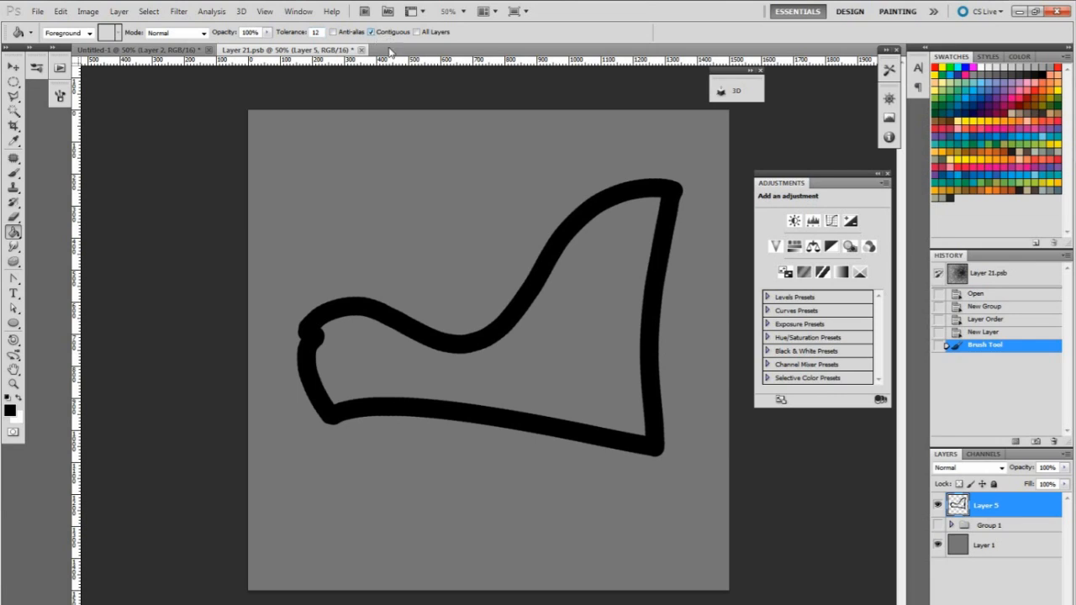
left_click(586, 326)
left_click(578, 334)
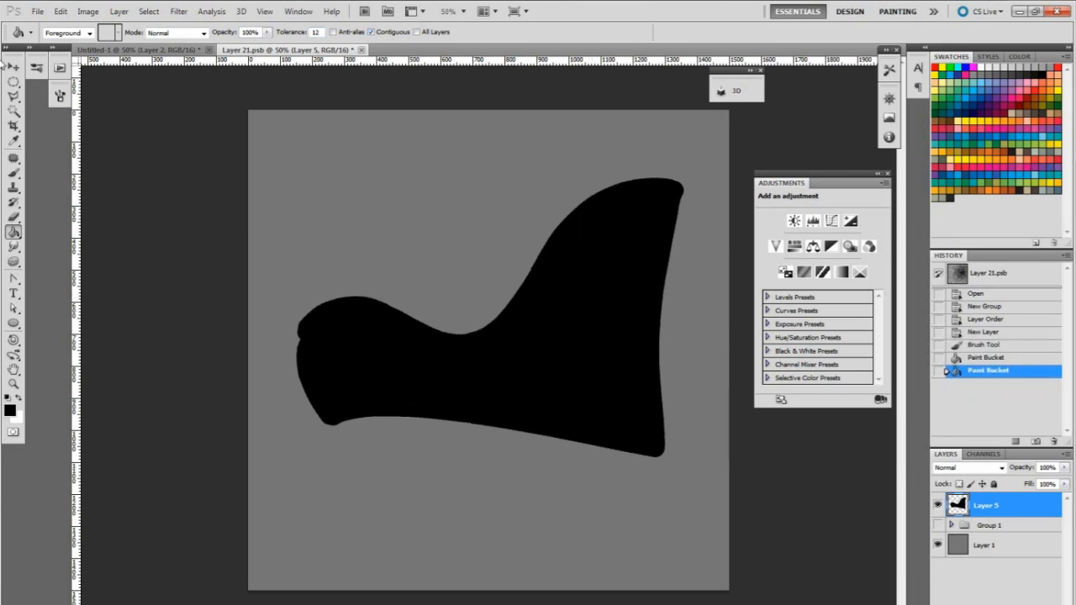
Load Layer 5's shape as a selection and create a Repoussé object from the current selection with the default extrude settings
left_click(14, 82)
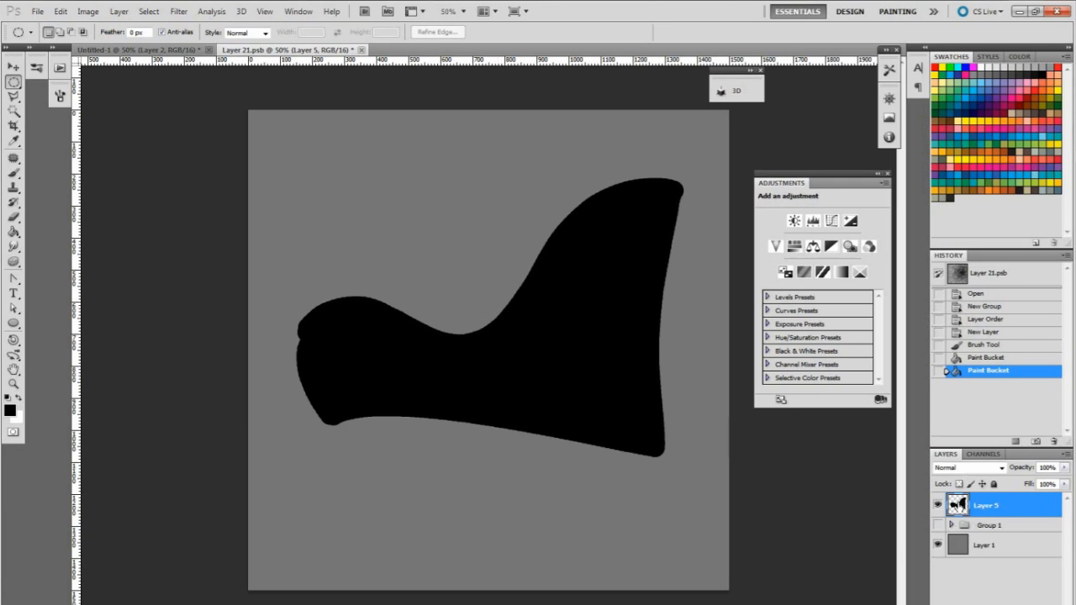
left_click(957, 504, "ctrl")
left_click(241, 12)
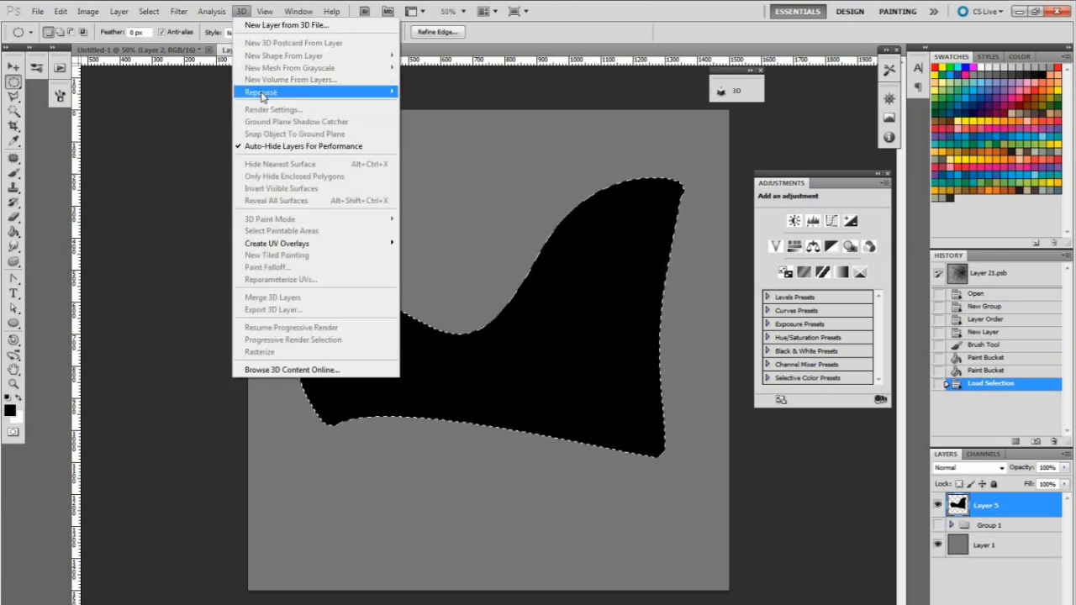
mouse_move(278, 92)
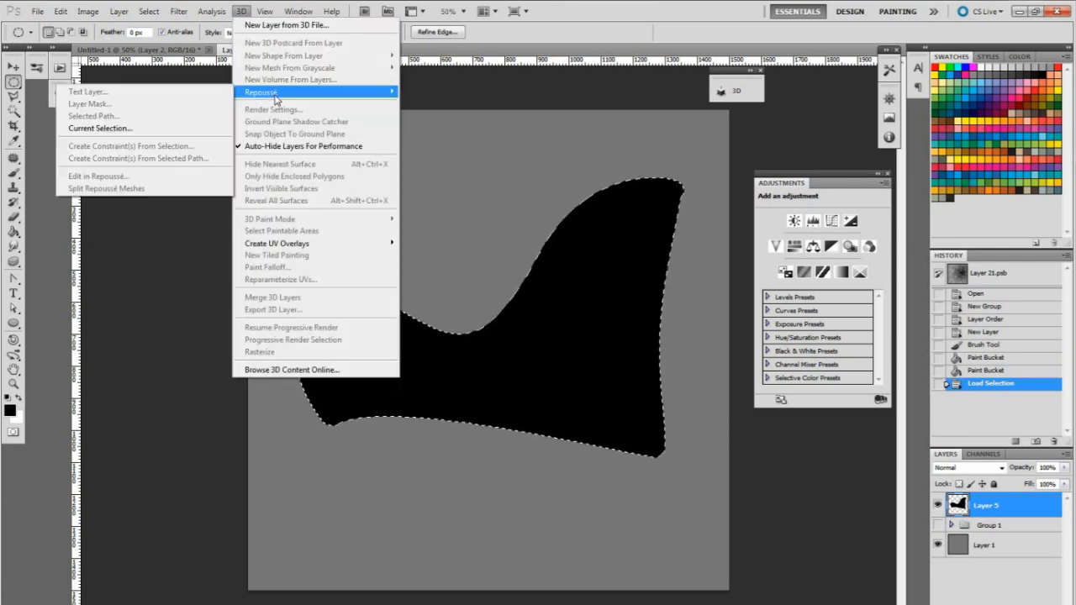
left_click(156, 129)
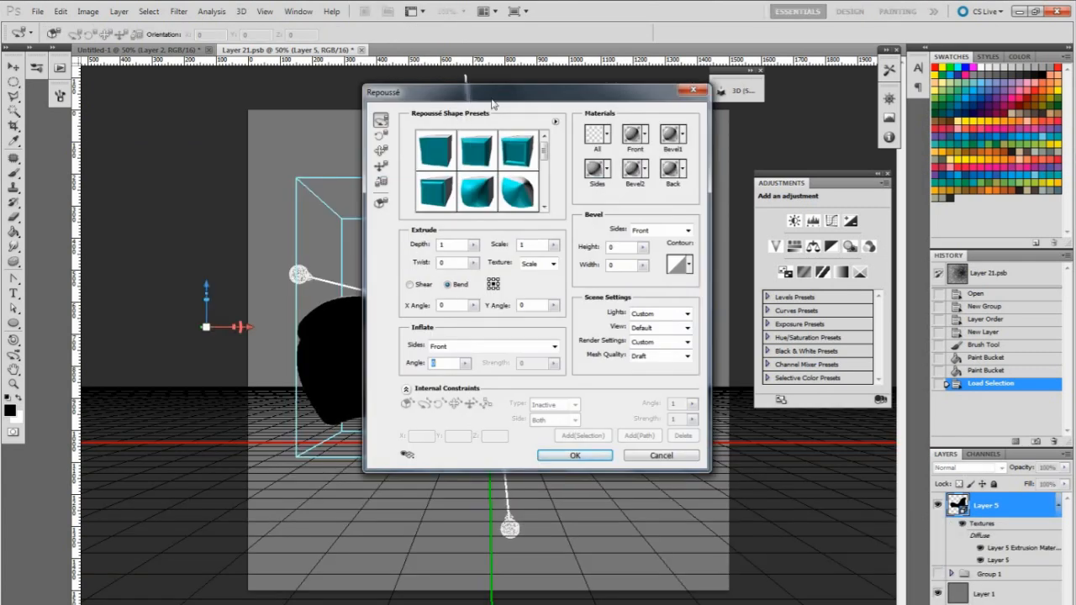
left_click_drag(471, 99, 649, 125)
left_click_drag(467, 289, 504, 287)
left_click(567, 234)
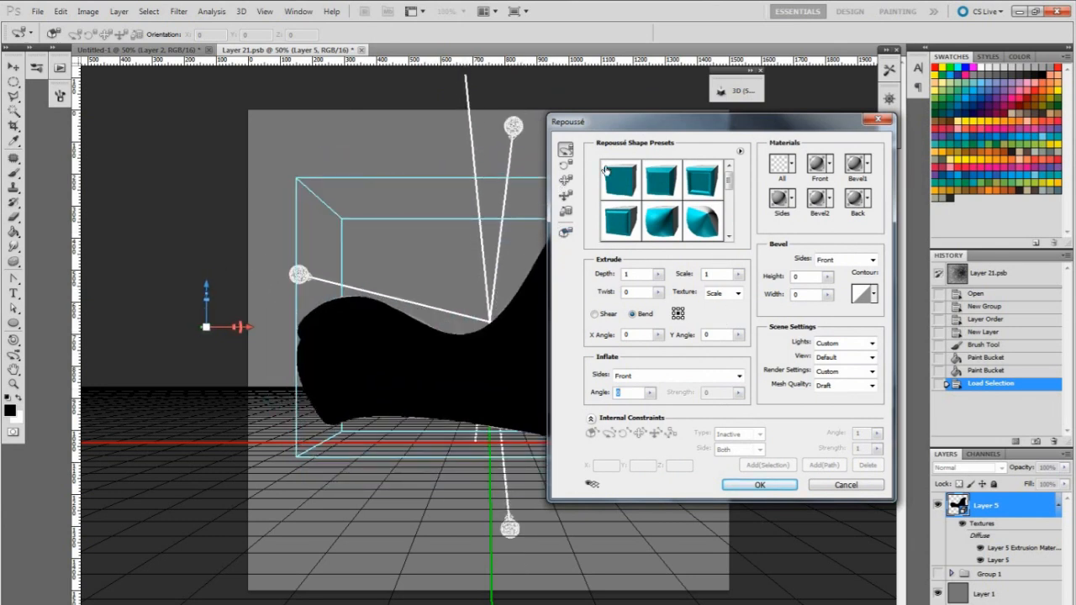
left_click(773, 488)
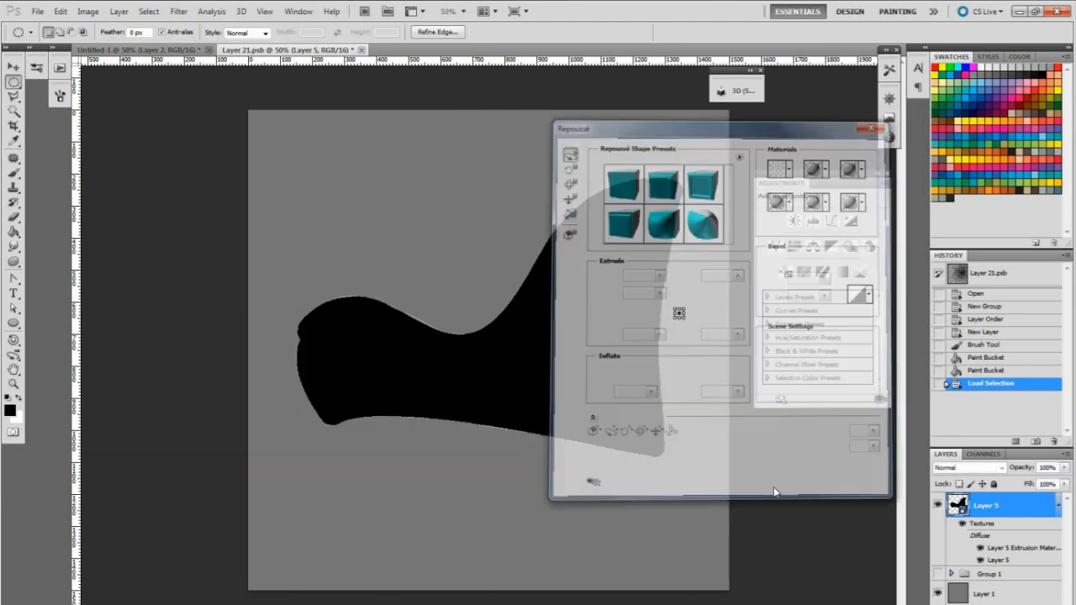
Set the 3D camera to the Top view and stretch the Repoussé object along both axes until it covers the whole canvas
left_click(13, 353)
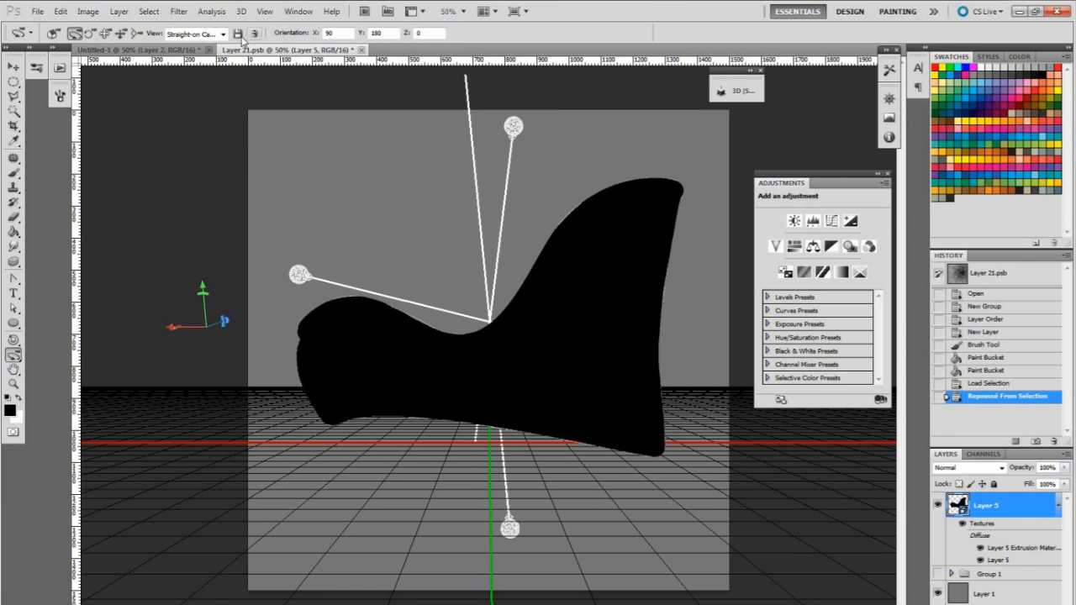
left_click(222, 35)
left_click(190, 78)
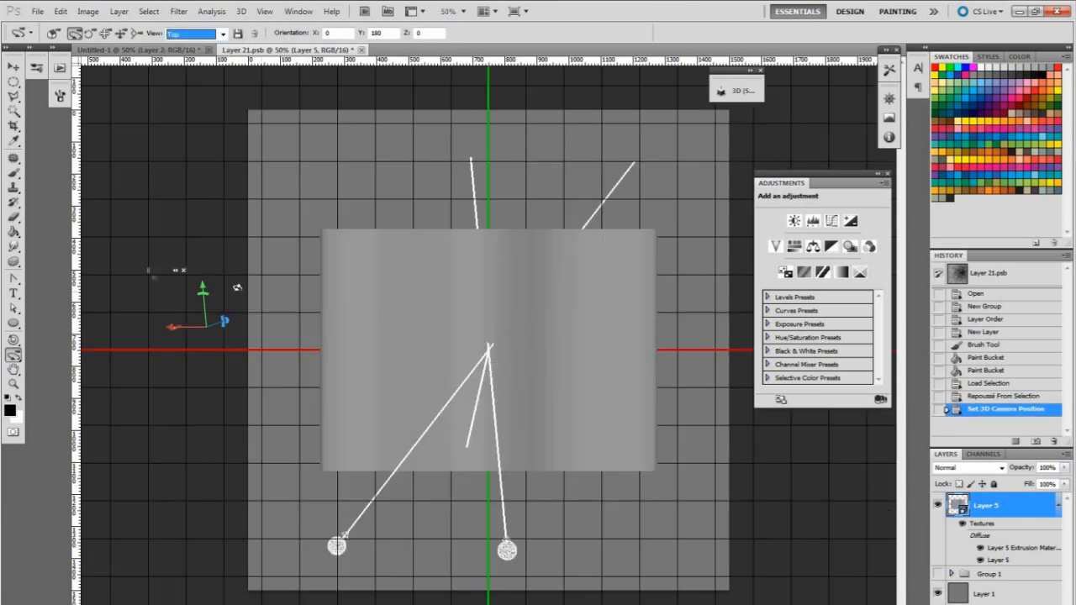
left_click(13, 340)
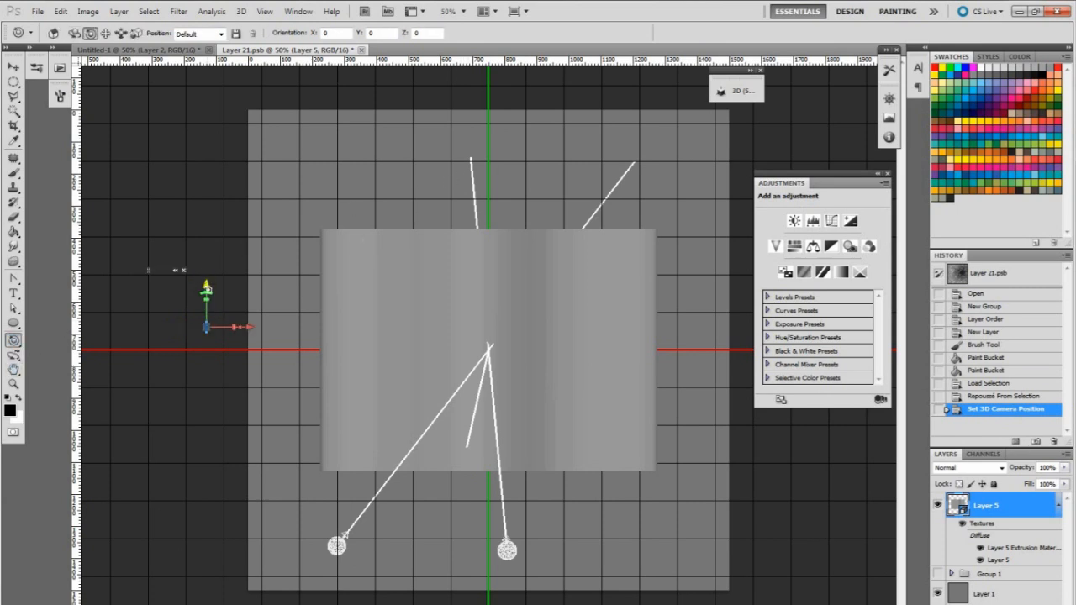
left_click_drag(206, 296, 254, 50)
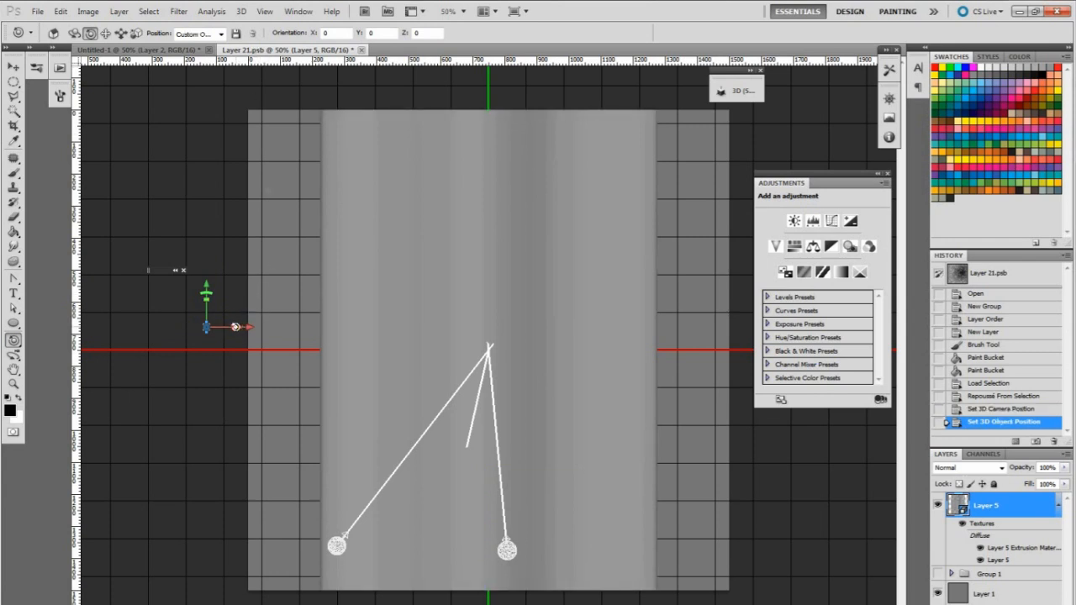
left_click_drag(234, 327, 336, 333)
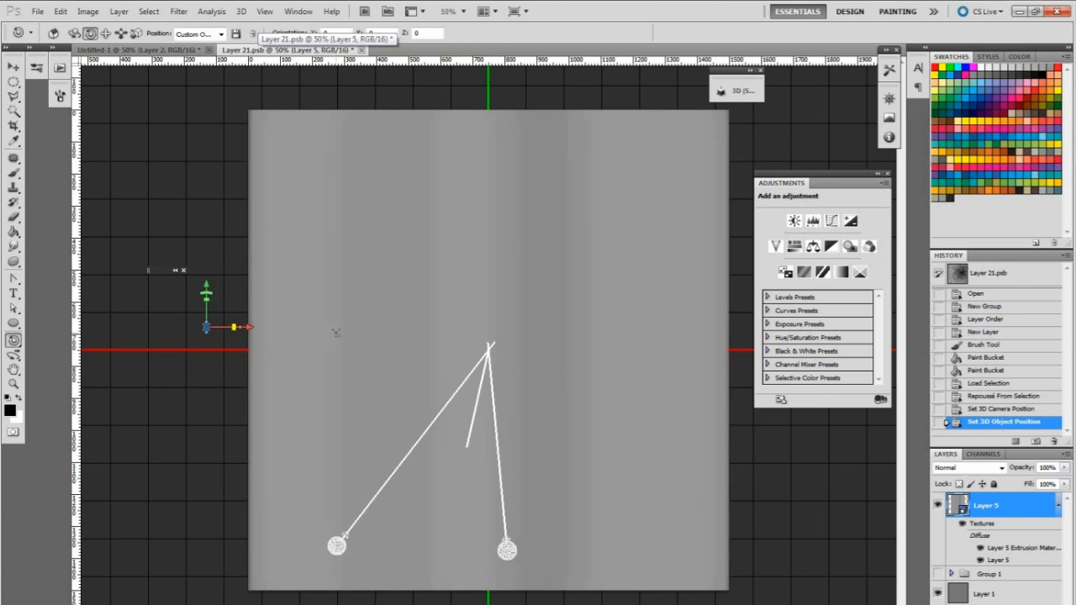
left_click_drag(179, 270, 272, 319)
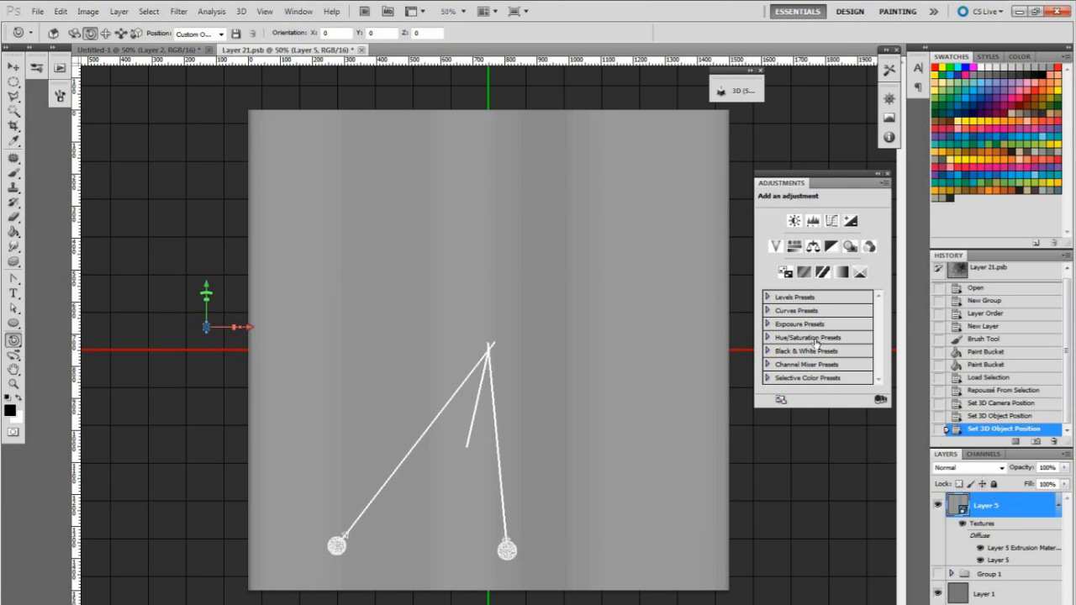
Set the render settings of Layer 5's 3D scene to the Depth Map preset
left_click(742, 92)
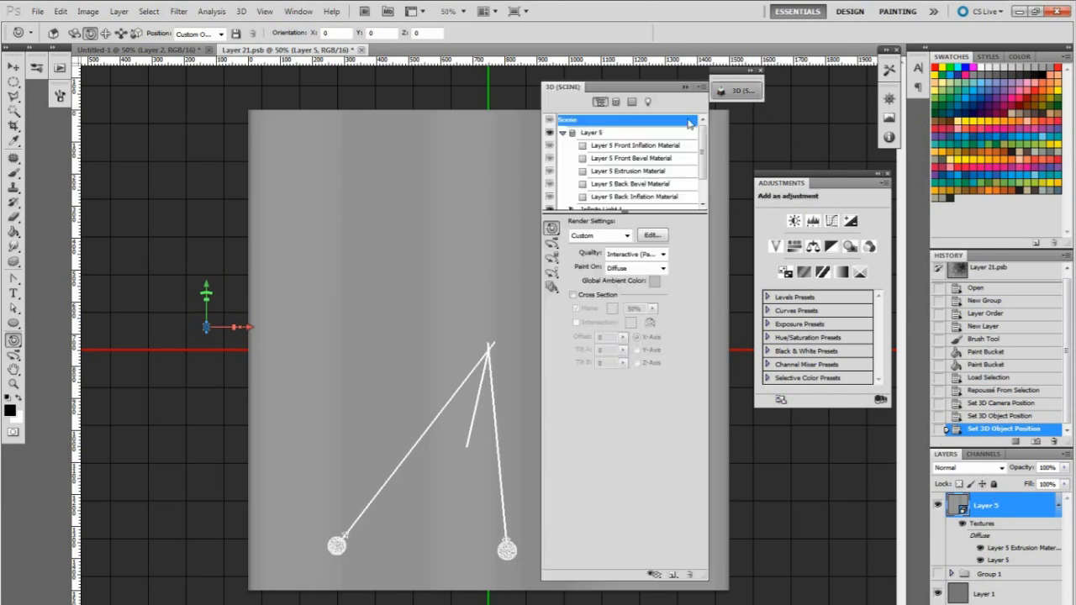
left_click(626, 236)
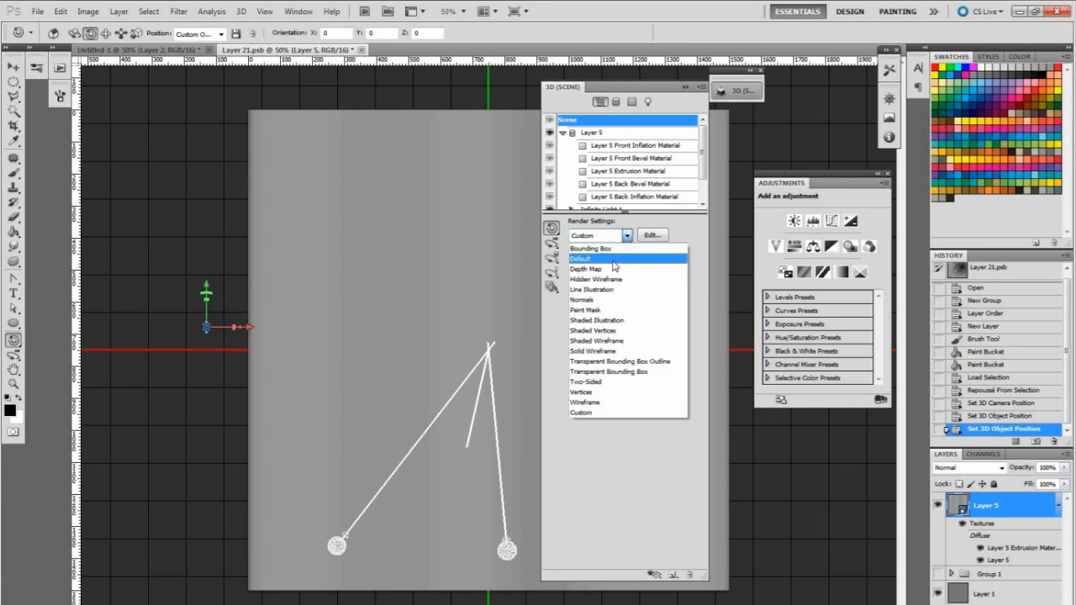
left_click(605, 269)
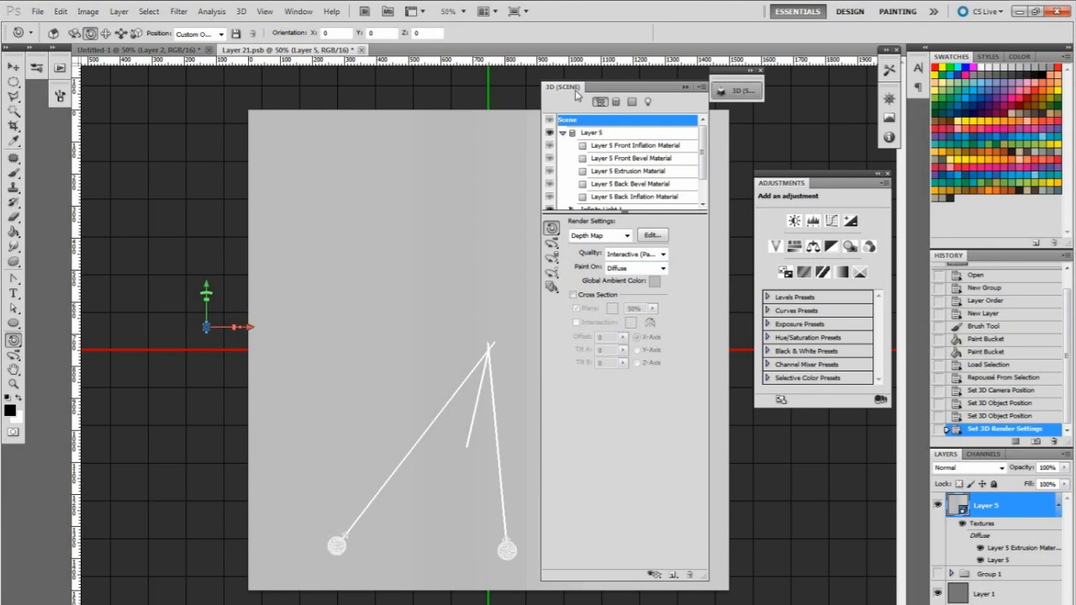
left_click(686, 87)
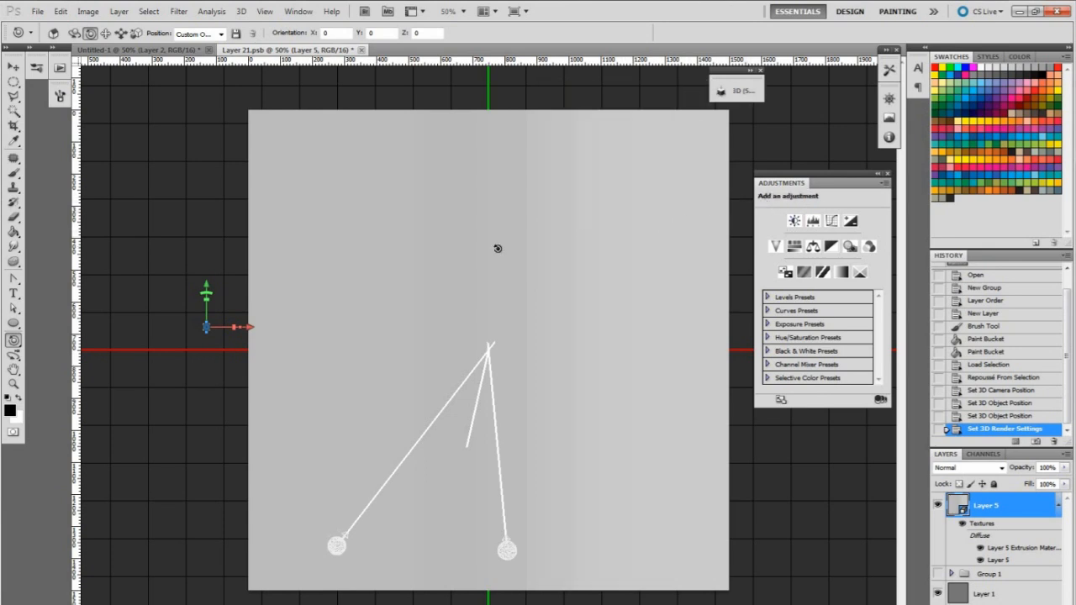
Set the Repoussé object's Z scale to 10 and rasterize the 3D layer Layer 5
left_click(136, 33)
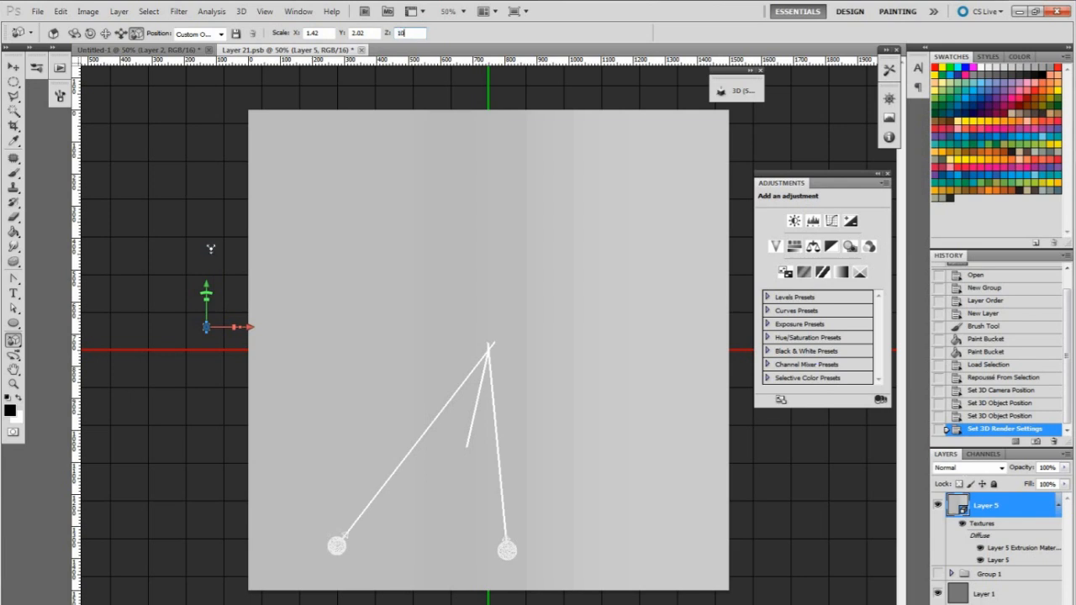
key("Return")
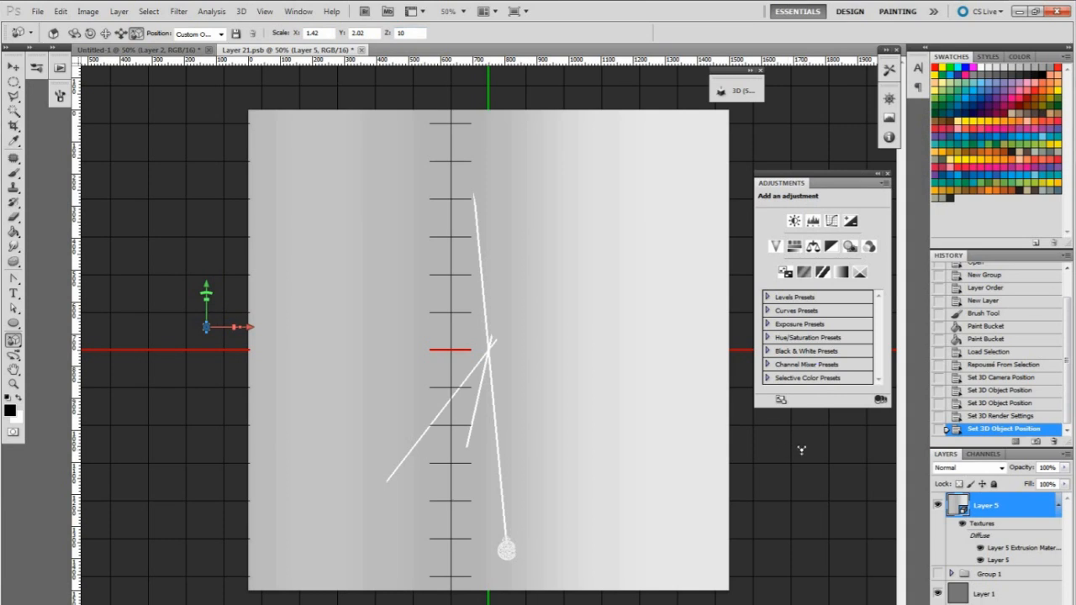
left_click(1067, 456)
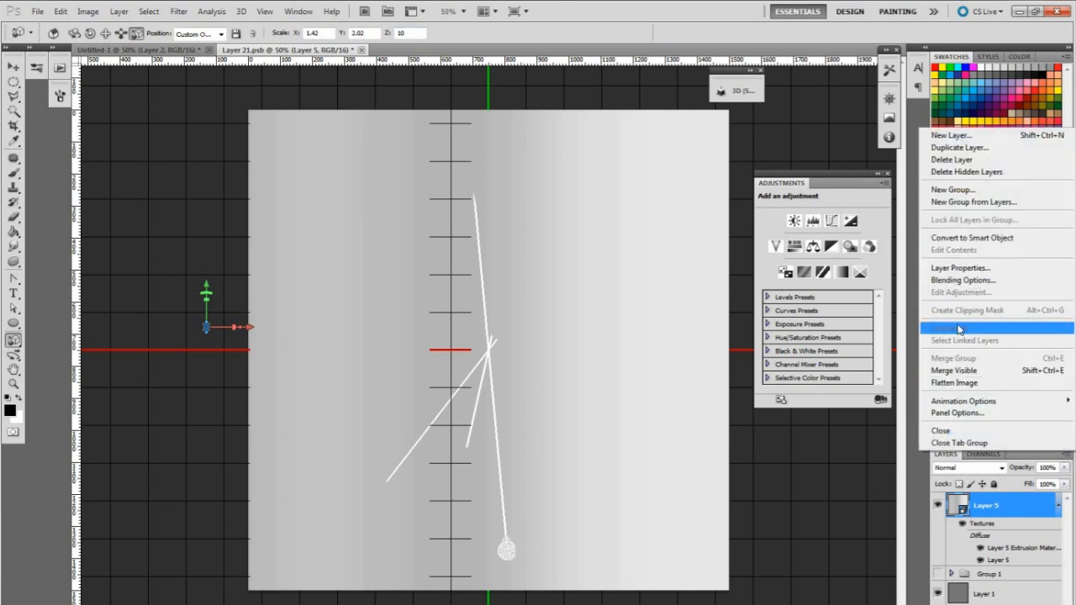
right_click(979, 507)
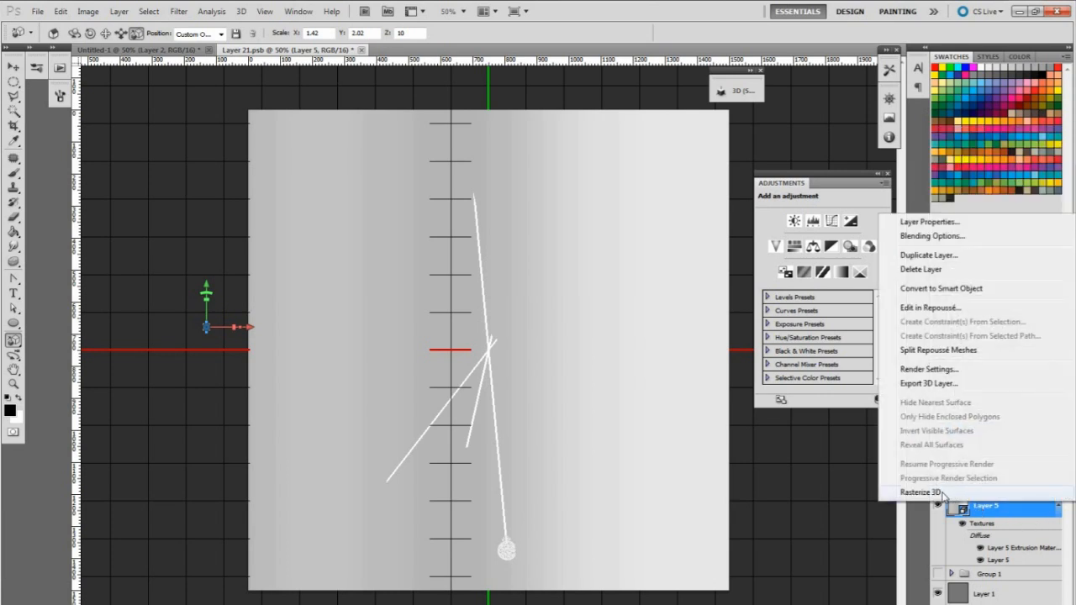
left_click(944, 495)
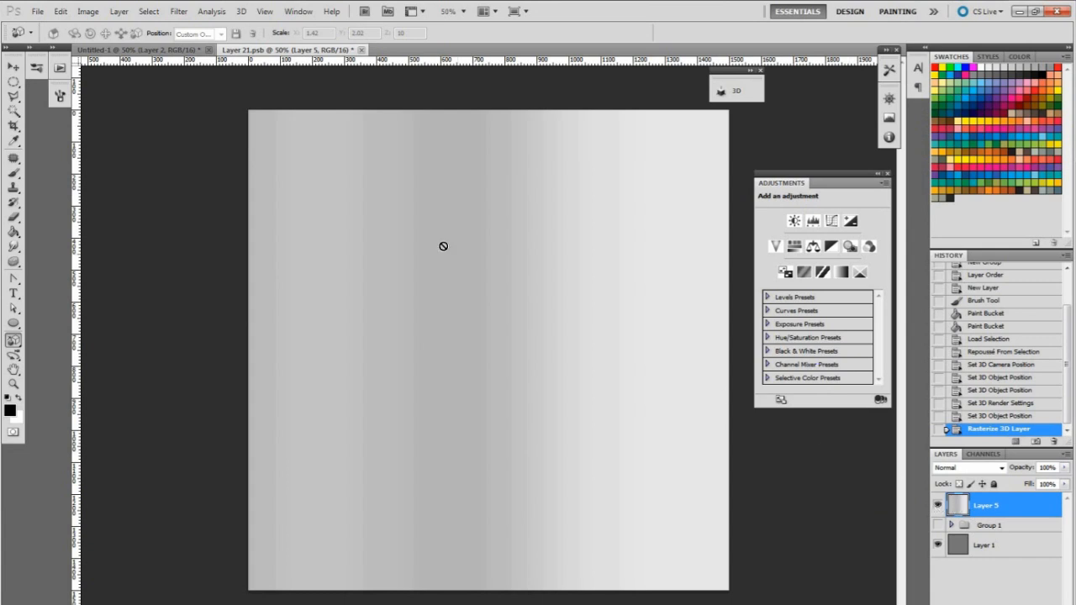
Save the depth map into the Untitled-1 terrain and orbit the camera to a low side view of its profile
left_click(141, 52)
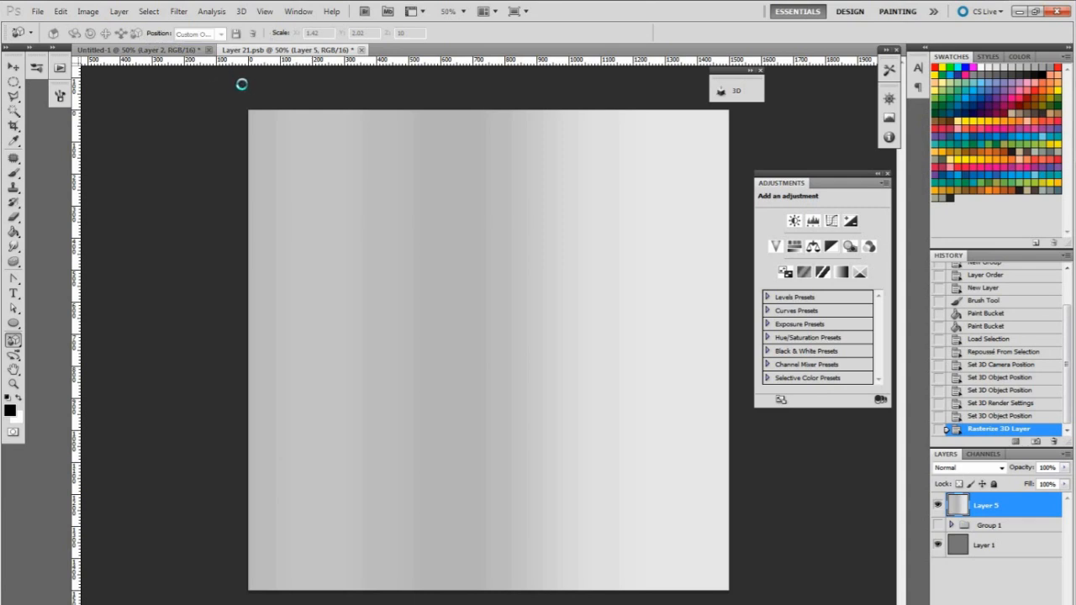
left_click(91, 34)
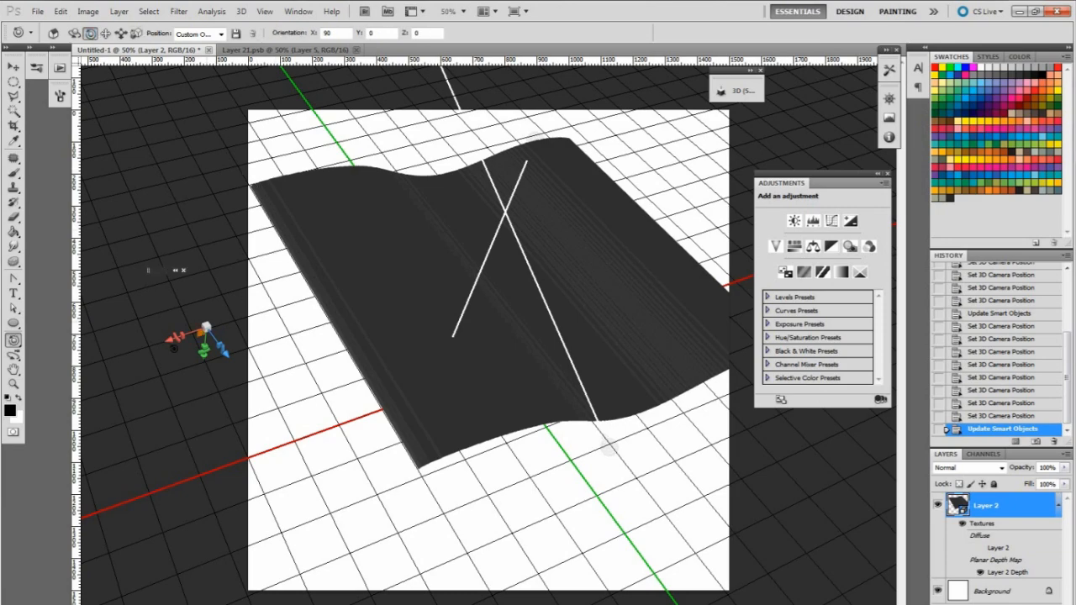
left_click(17, 356)
mouse_move(527, 350)
left_mouse_down()
mouse_move(533, 274)
mouse_move(512, 476)
mouse_move(434, 455)
mouse_move(605, 414)
mouse_move(629, 387)
mouse_move(700, 350)
mouse_move(560, 360)
mouse_move(567, 486)
mouse_move(496, 221)
mouse_move(432, 240)
mouse_move(437, 281)
mouse_move(173, 286)
left_mouse_up()
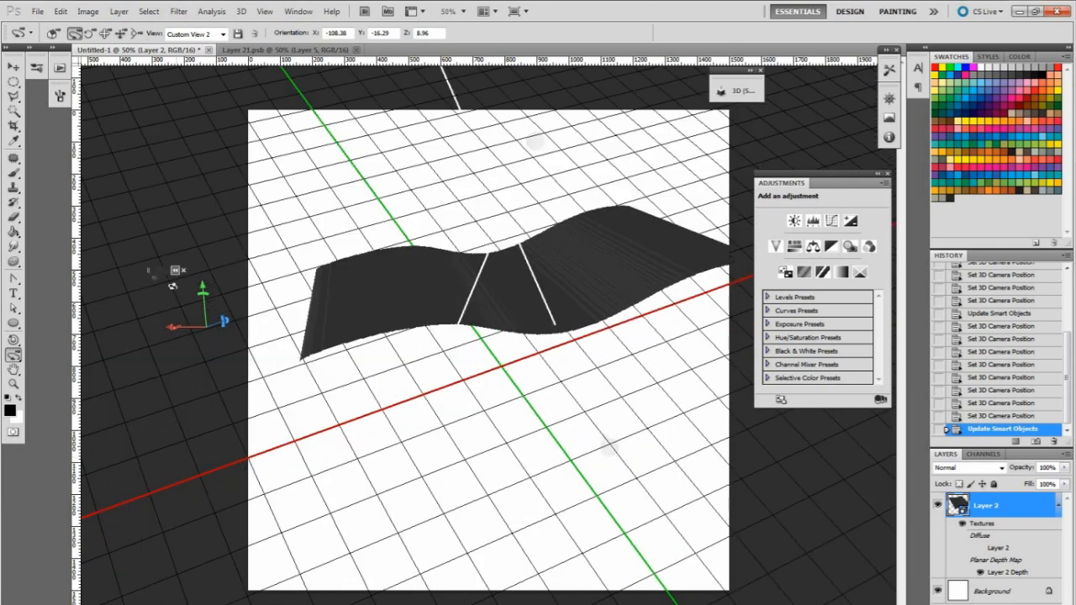
Stretch the terrain mesh in height to exaggerate its hills and valley, and orbit the camera slightly around it
left_click(17, 338)
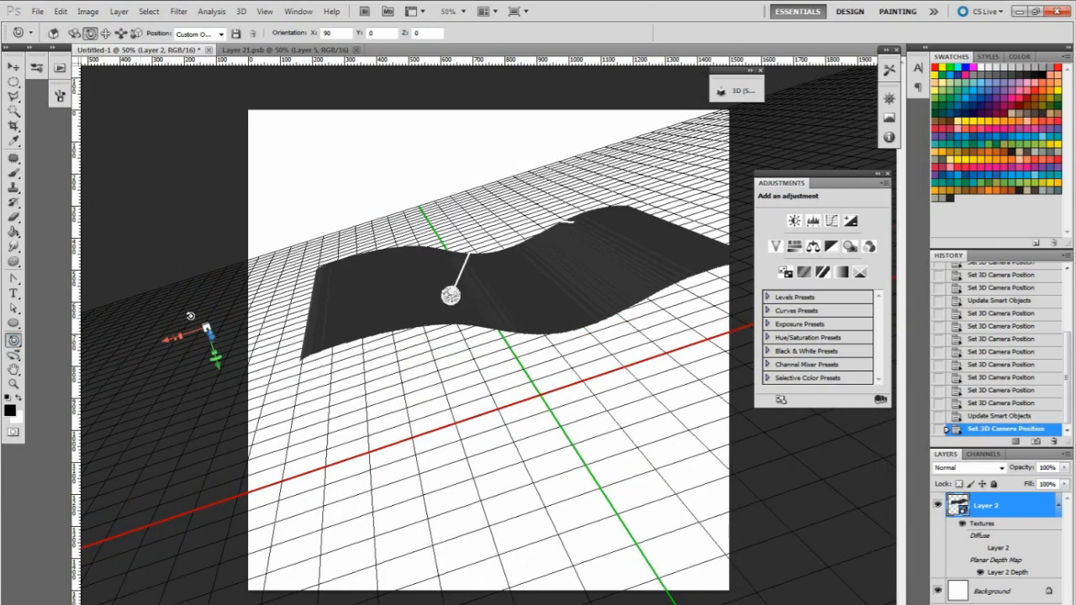
mouse_move(240, 387)
left_mouse_down()
mouse_move(378, 533)
mouse_move(385, 604)
mouse_move(451, 507)
mouse_move(289, 174)
mouse_move(551, 538)
mouse_move(617, 602)
mouse_move(378, 358)
mouse_move(473, 440)
mouse_move(550, 550)
left_mouse_up()
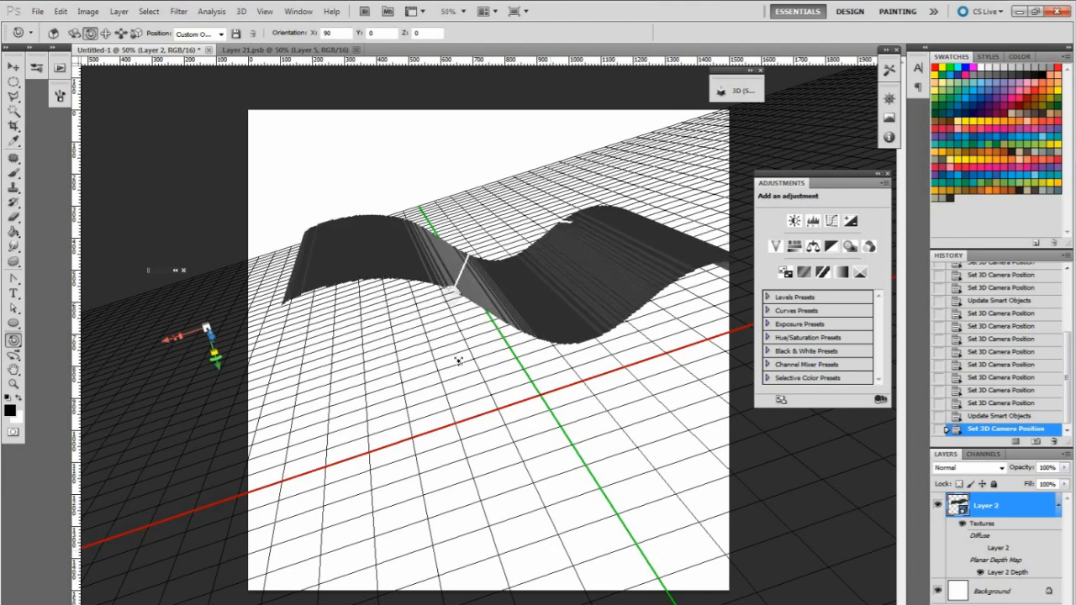
key("n")
mouse_move(550, 414)
left_mouse_down()
mouse_move(552, 327)
mouse_move(413, 309)
mouse_move(384, 412)
mouse_move(487, 315)
mouse_move(515, 320)
mouse_move(701, 216)
mouse_move(566, 411)
mouse_move(646, 429)
left_mouse_up()
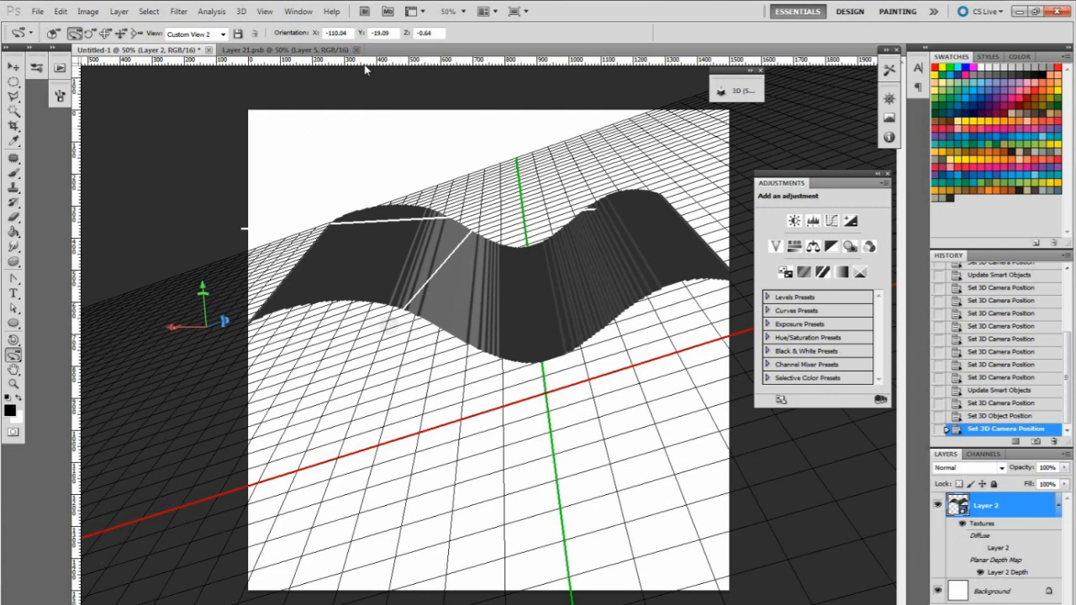
Add a new layer above Layer 5 in the Layer 21.psb depth map and render Clouds on it
left_click(309, 52)
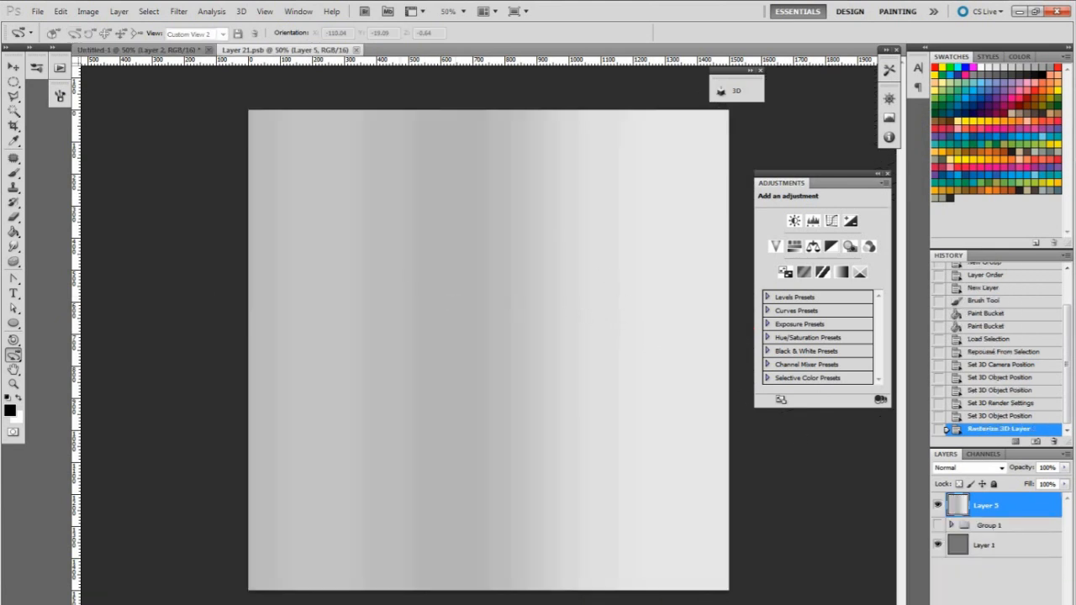
left_click(1042, 600)
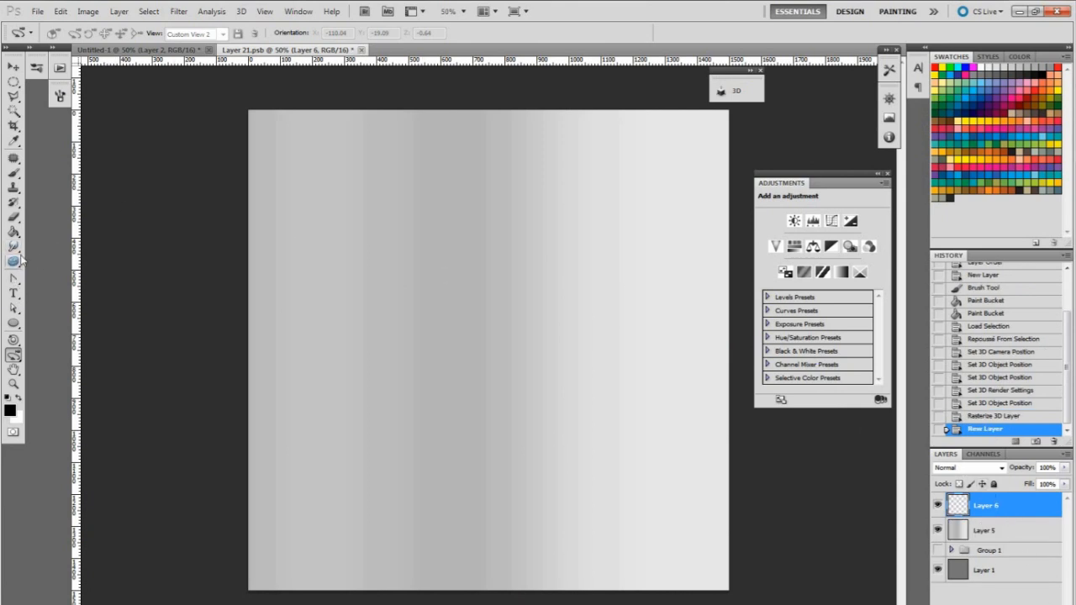
left_click(179, 10)
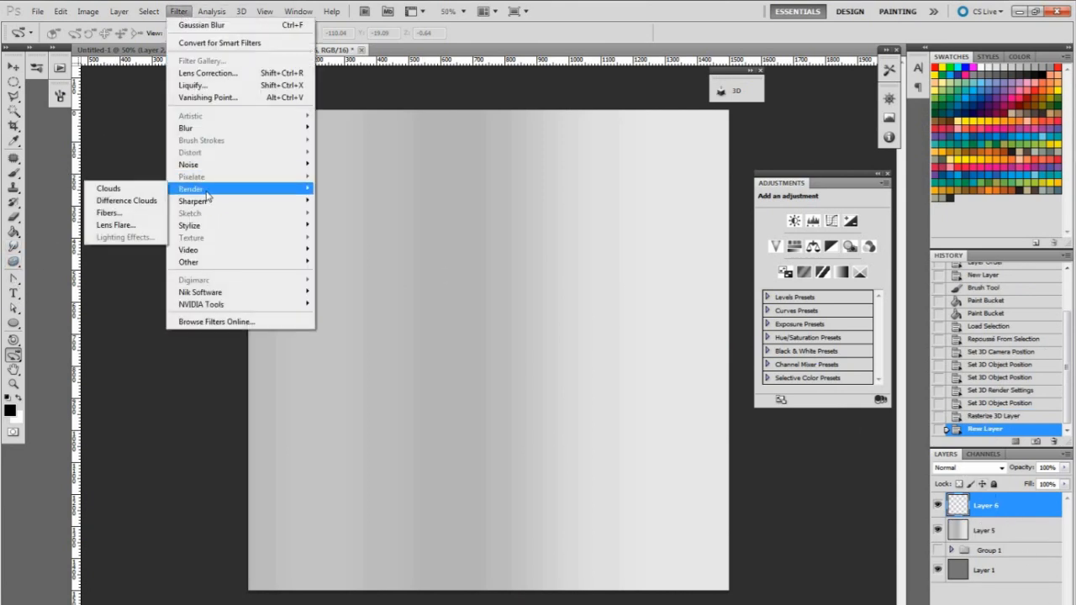
mouse_move(207, 205)
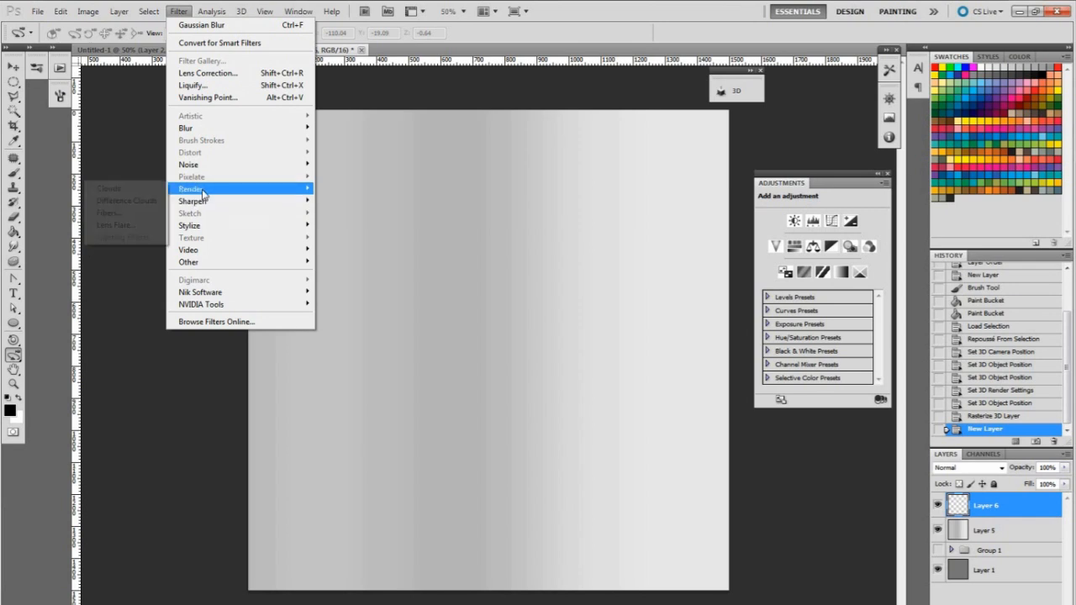
left_click(134, 193)
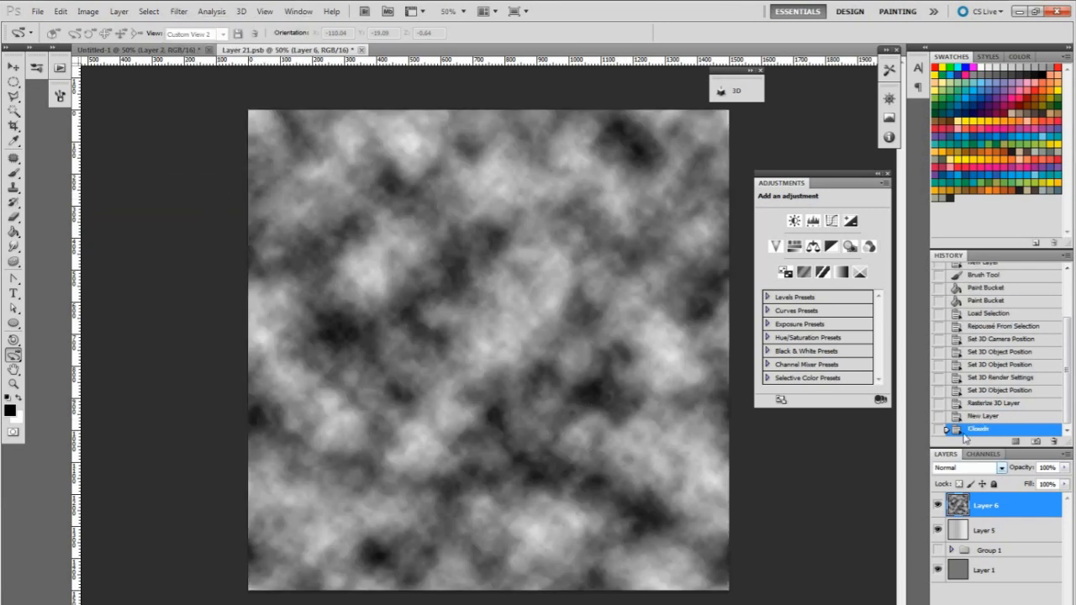
Set the clouds layer, Layer 6, to Multiply blending and lower its opacity
left_click(1001, 468)
left_click(989, 180)
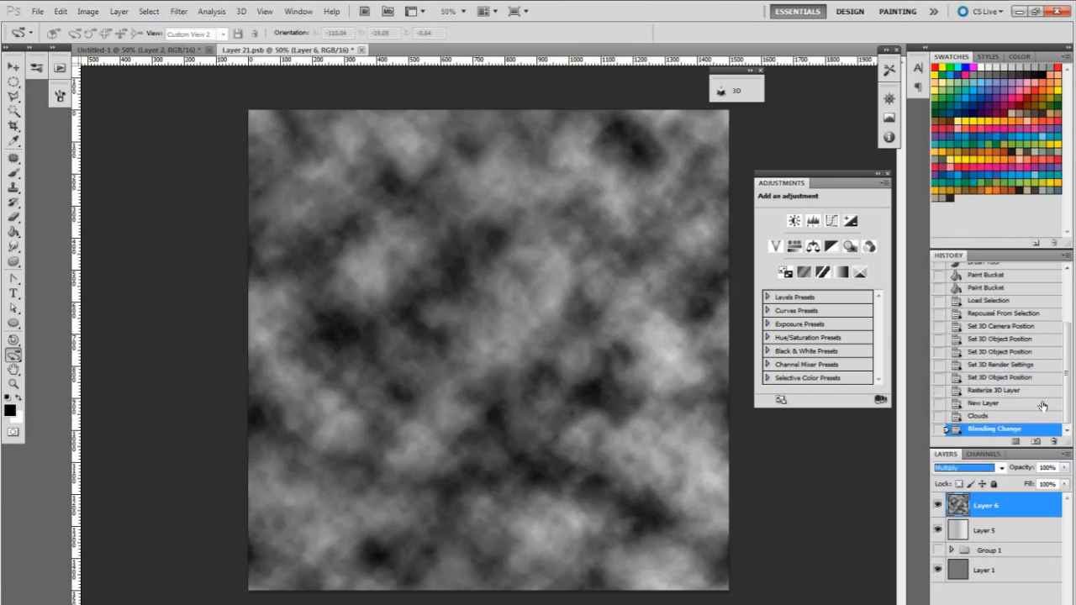
left_click_drag(1062, 471, 1006, 483)
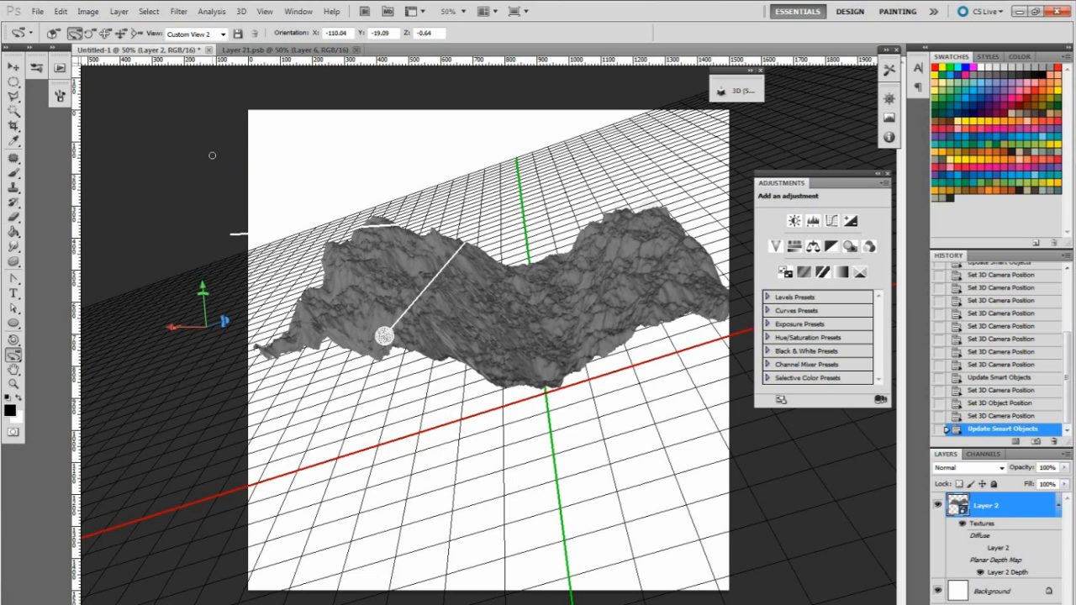
Add a Curves adjustment layer above Layer 6 in the Layer 21.psb depth map and bend the curve to flatten the darker tones
left_click(310, 50)
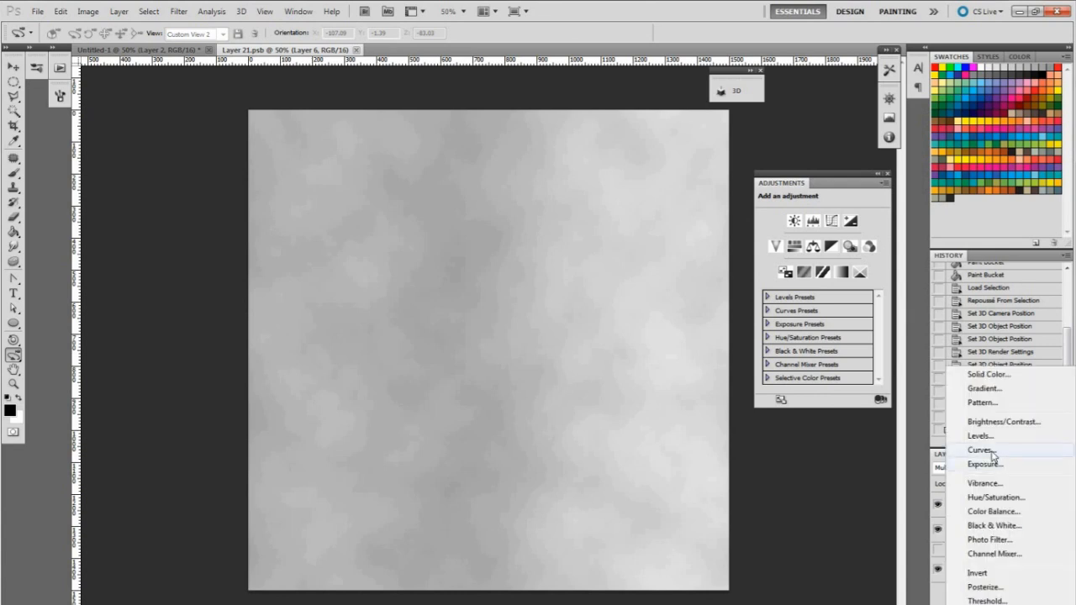
left_click(983, 448)
left_click(849, 268)
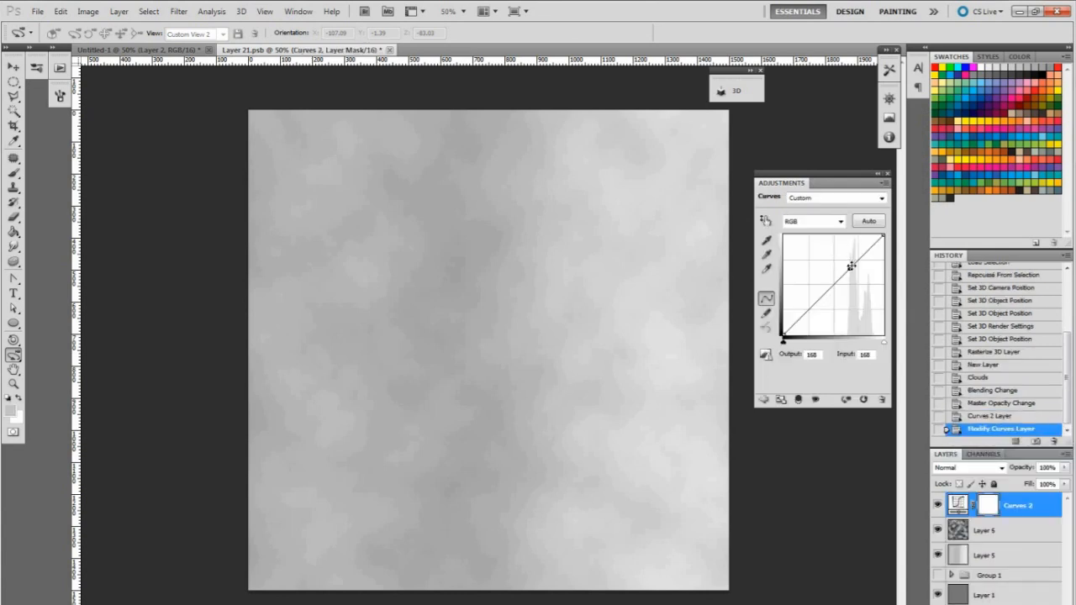
mouse_move(852, 266)
left_mouse_down()
mouse_move(837, 280)
mouse_move(863, 260)
left_mouse_up()
left_click(818, 300)
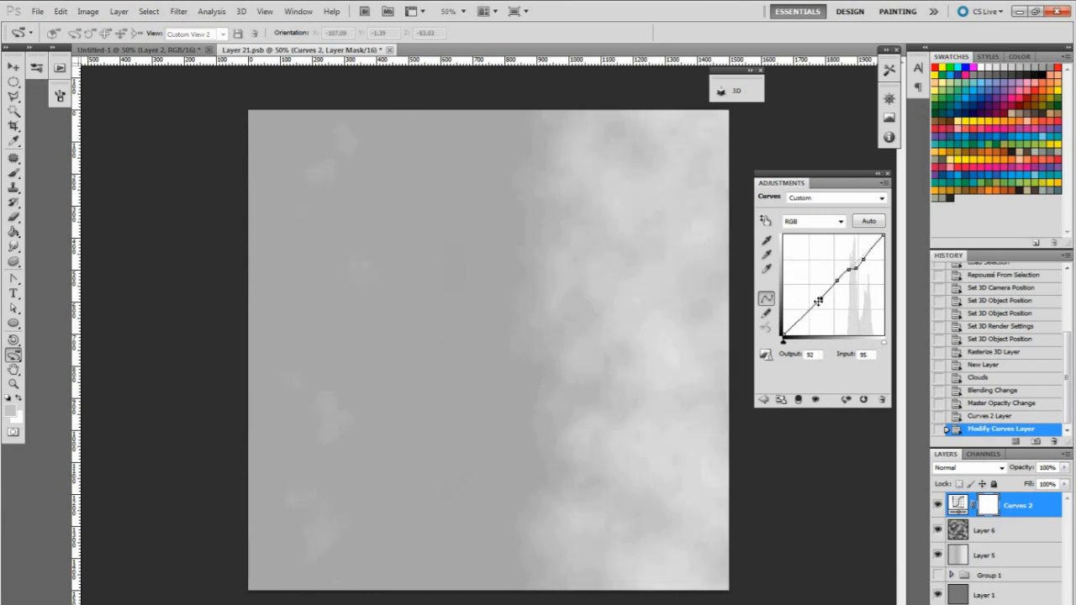
left_click_drag(815, 304, 808, 305)
Update the Untitled-1 terrain with the Curves change and orbit the camera to inspect the cliff and flattened ground
left_click(140, 50)
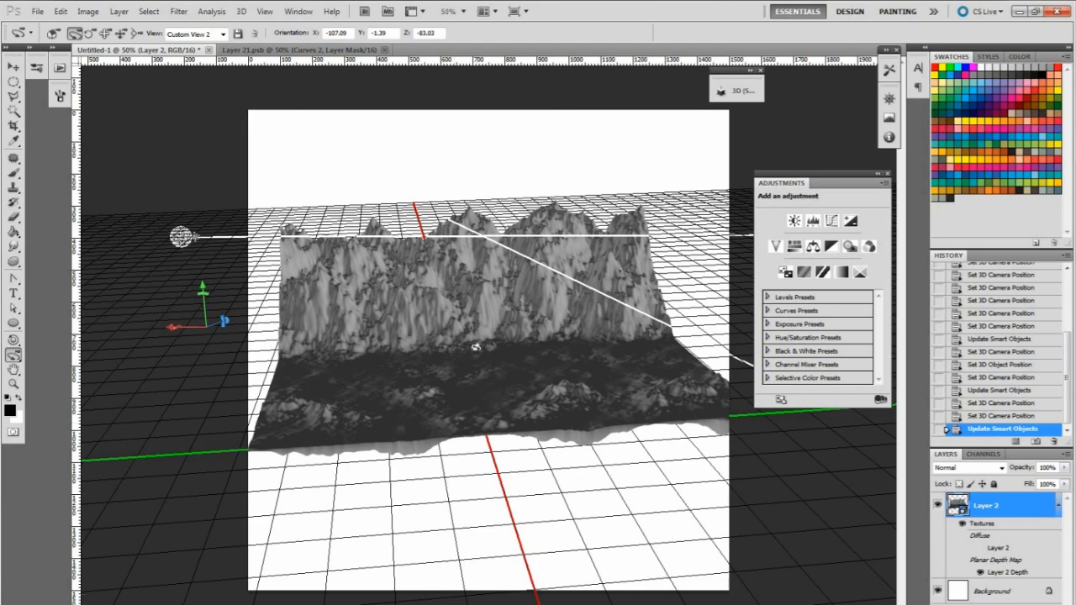
left_click_drag(409, 353, 355, 371)
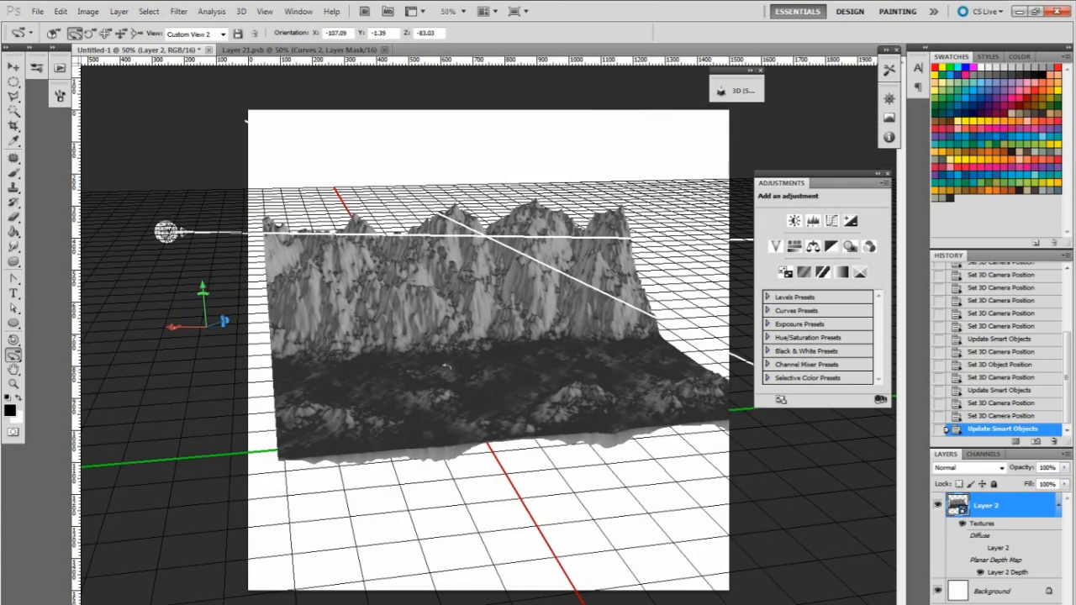
left_click_drag(495, 362, 464, 349)
left_click_drag(644, 314, 603, 313)
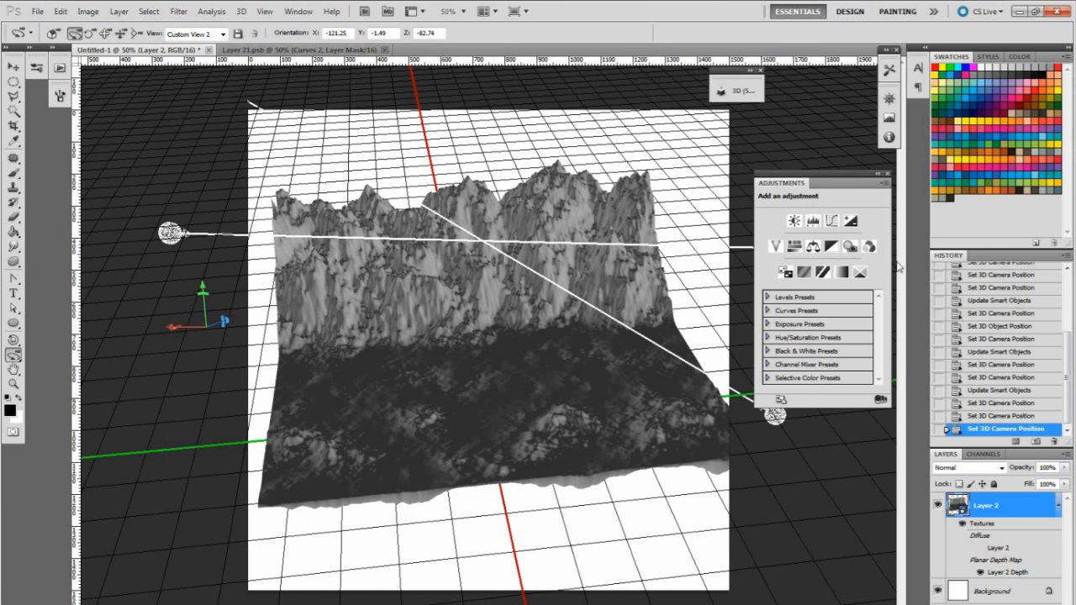
Reshape the Curves 2 curve in the depth map: remove its shadow points and flatten the highlights with a point at input 205, output 213
left_click(307, 50)
left_click_drag(877, 235, 874, 238)
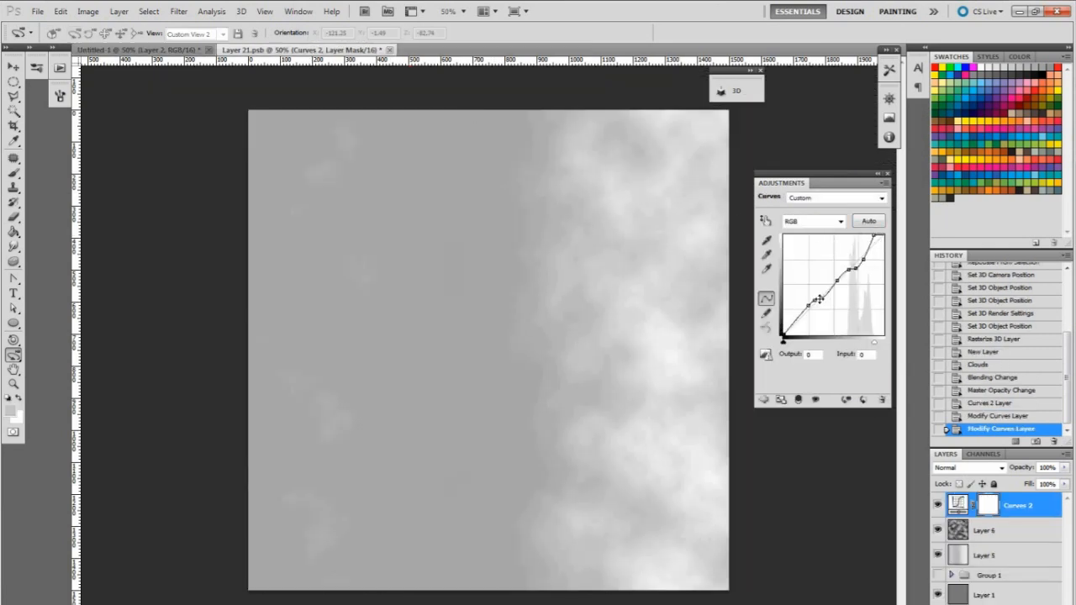
left_click_drag(815, 300, 817, 343)
left_click_drag(835, 281, 857, 270)
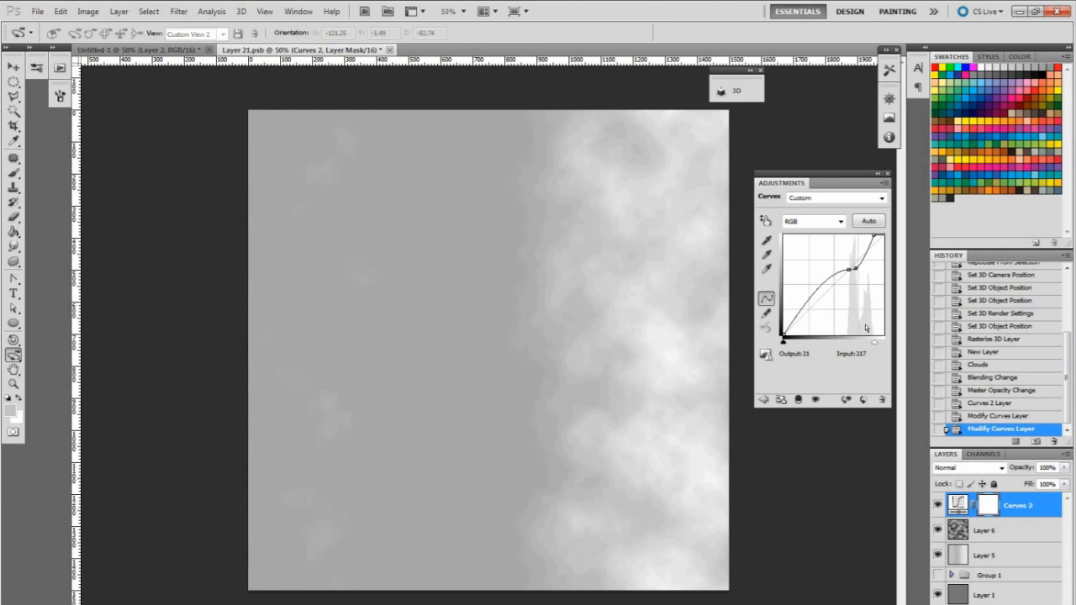
left_click(876, 234)
left_click_drag(880, 233, 883, 234)
left_click_drag(858, 268, 869, 251)
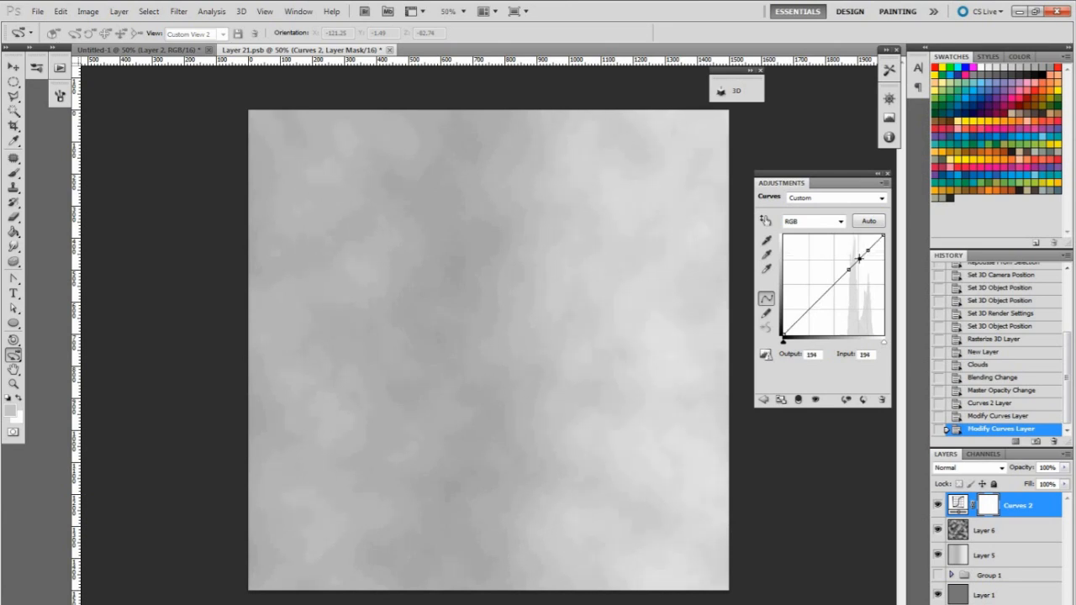
left_click_drag(861, 258, 859, 254)
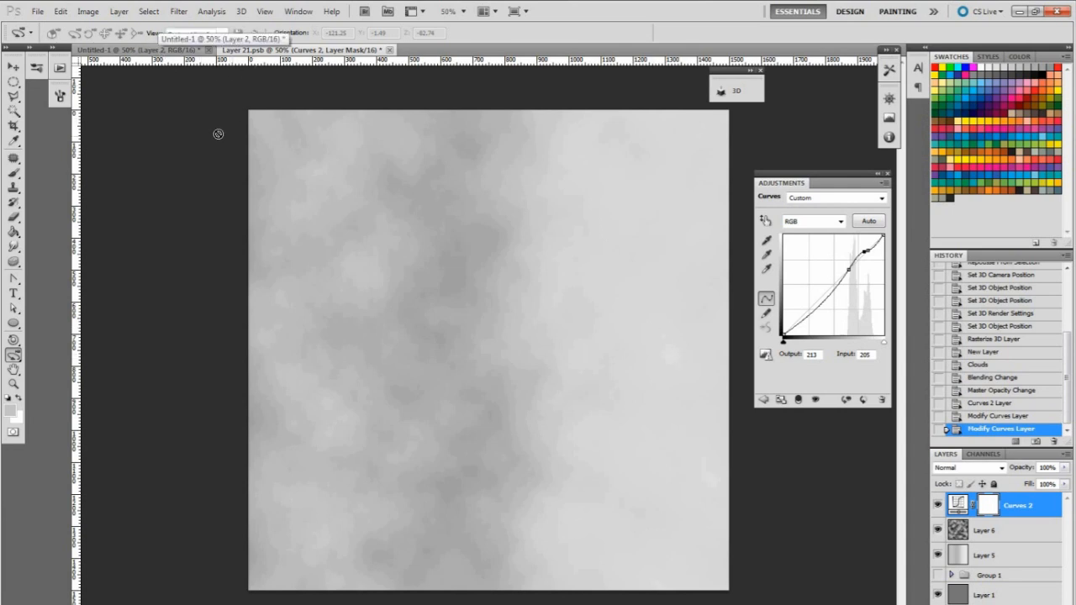
Update the Untitled-1 terrain with the reshaped curve and orbit the camera around the plateau, cliff face and lower ground
left_click(143, 48)
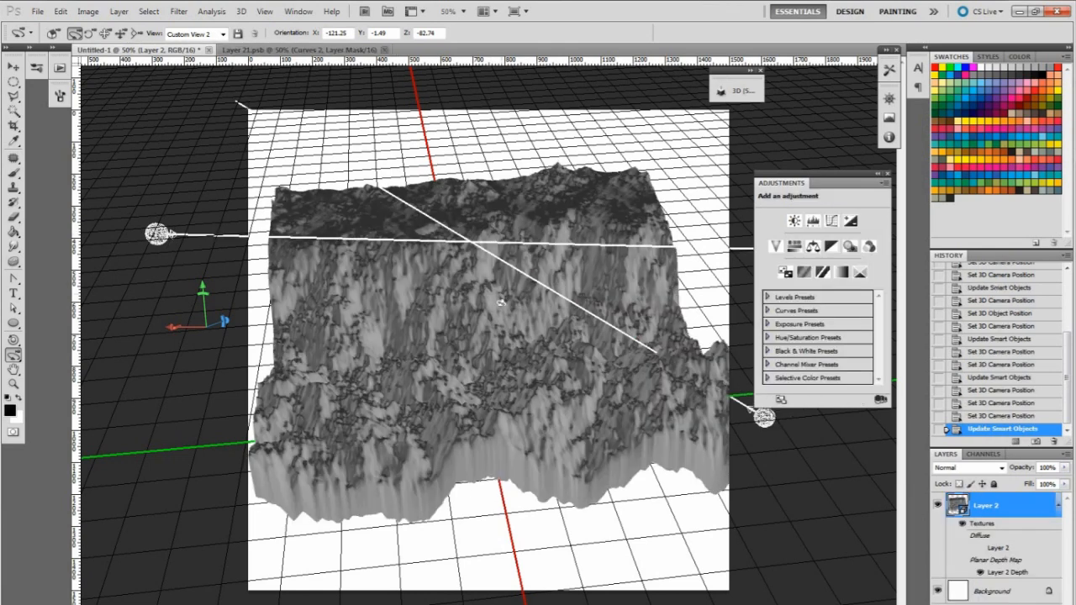
left_click_drag(504, 334, 399, 281)
left_click_drag(370, 194, 367, 274)
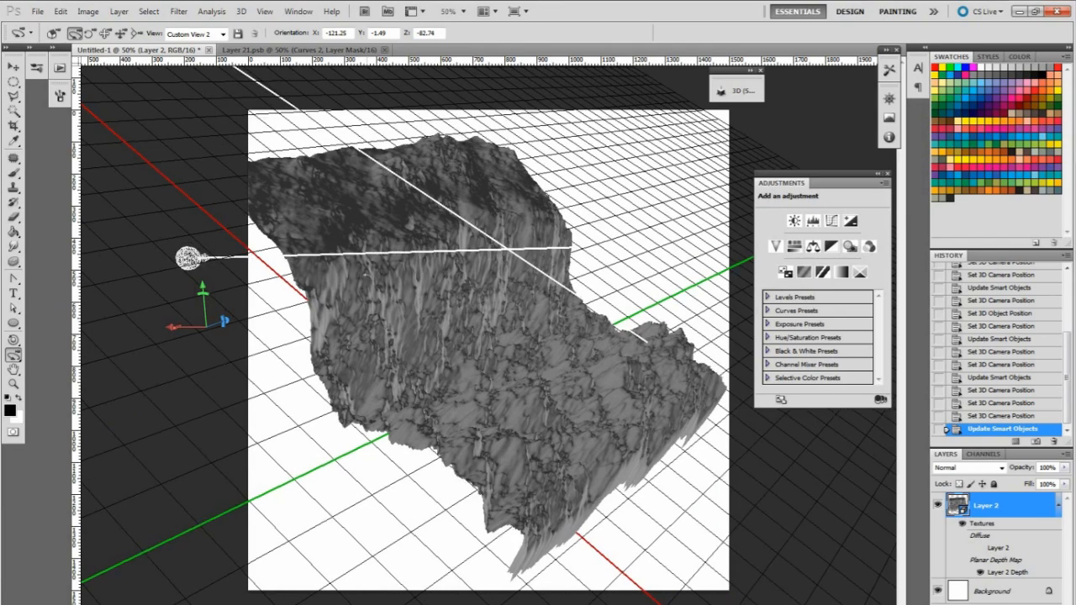
left_click_drag(410, 223, 370, 221)
mouse_move(504, 441)
left_mouse_down()
mouse_move(472, 385)
mouse_move(485, 380)
mouse_move(489, 433)
left_mouse_up()
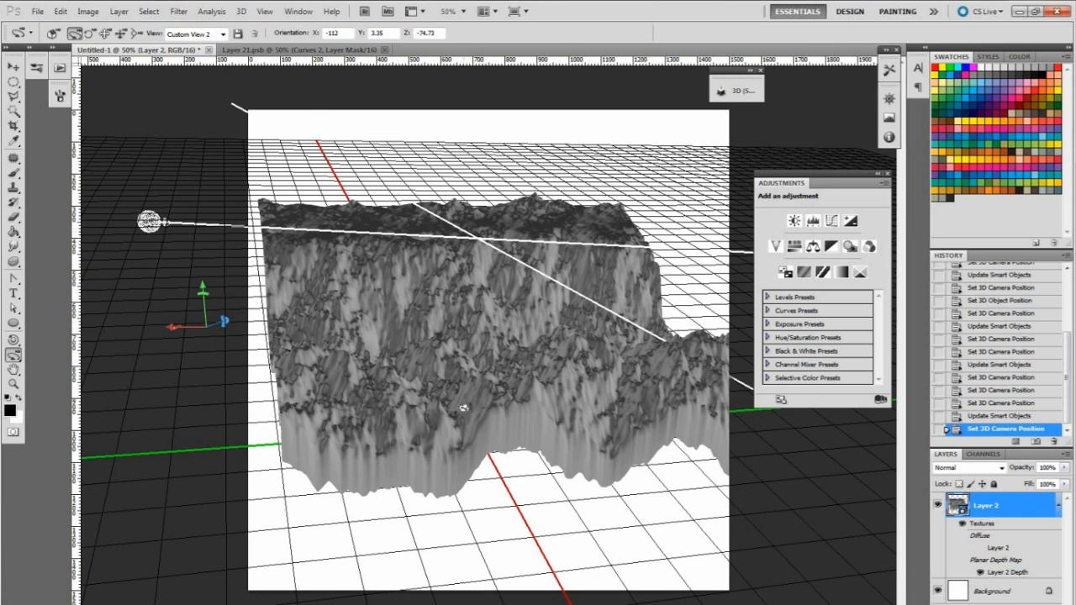
left_click_drag(469, 395, 735, 444)
left_click_drag(504, 245, 576, 237)
left_click_drag(377, 324, 592, 336)
left_click_drag(495, 517, 242, 333)
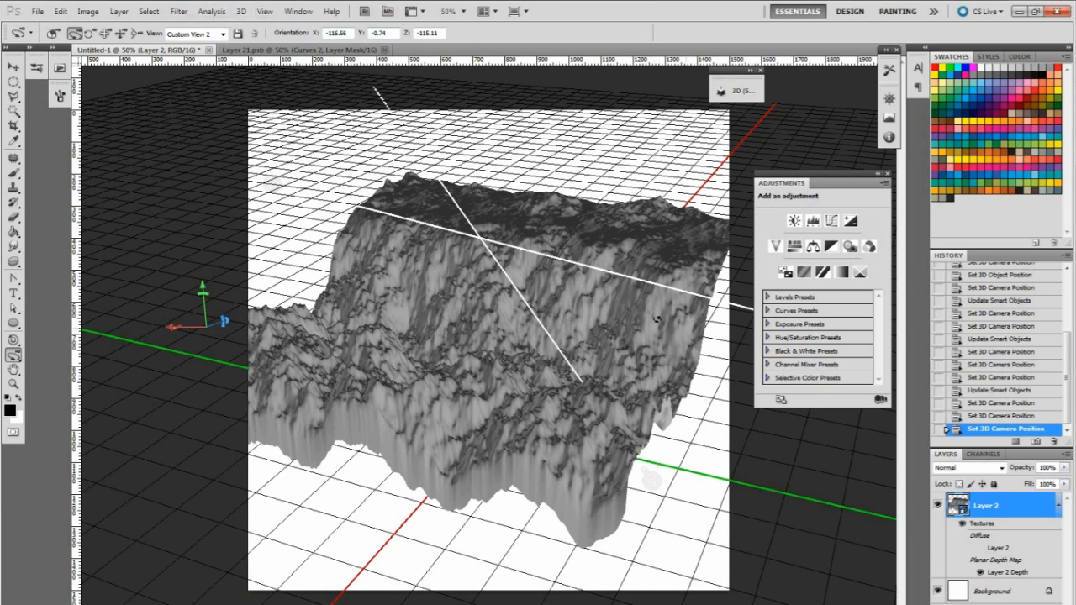
left_click_drag(651, 479, 713, 486)
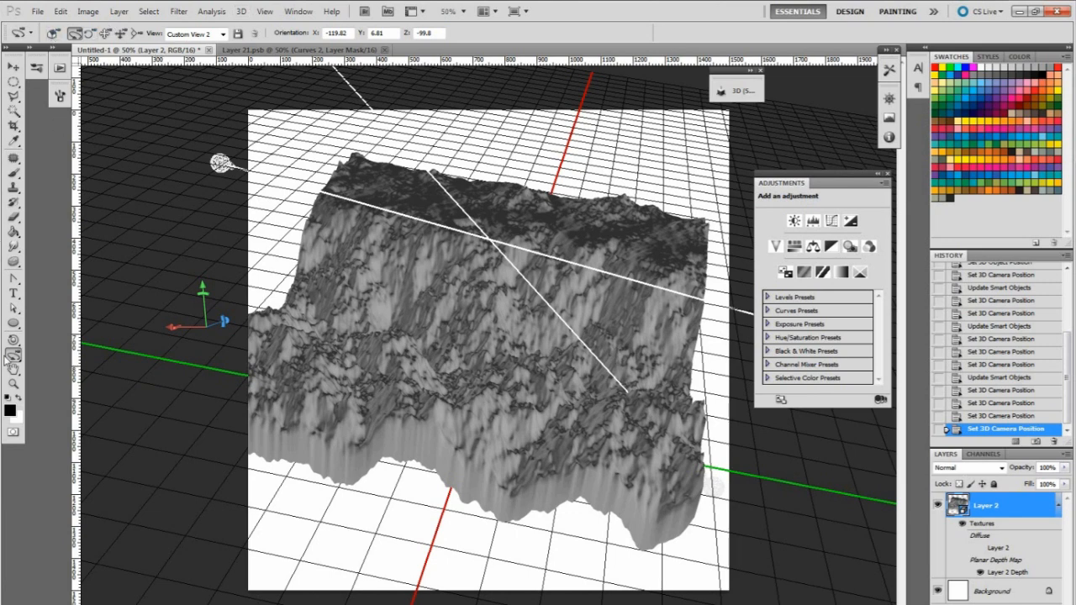
Set the 3D view to Top and export the terrain layer to the Desktop as Valley in Wavefront OBJ format
left_click(222, 33)
left_click(192, 67)
left_click(241, 12)
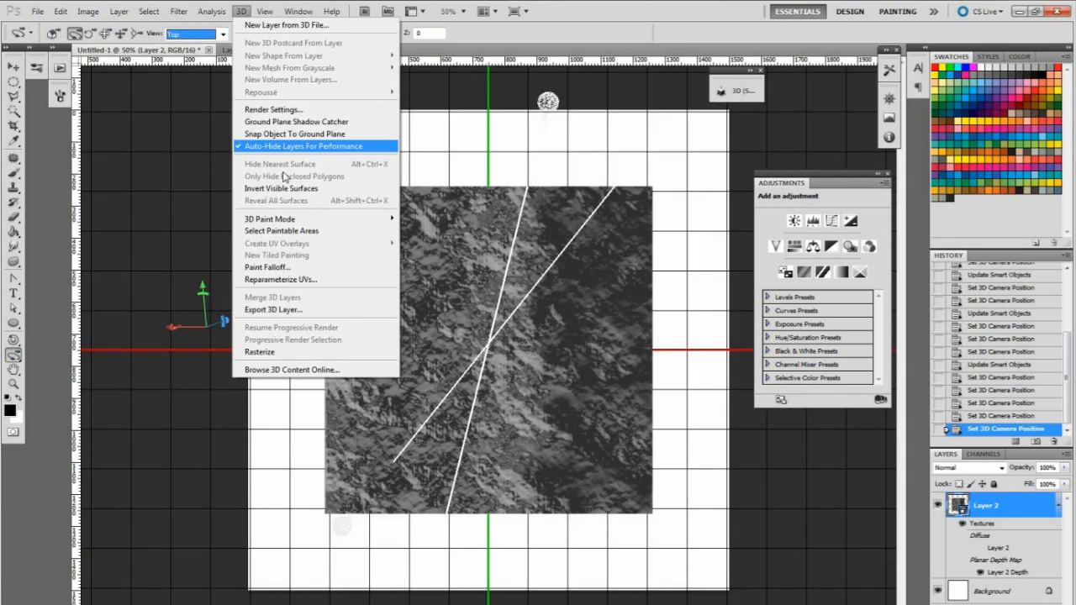
left_click(299, 312)
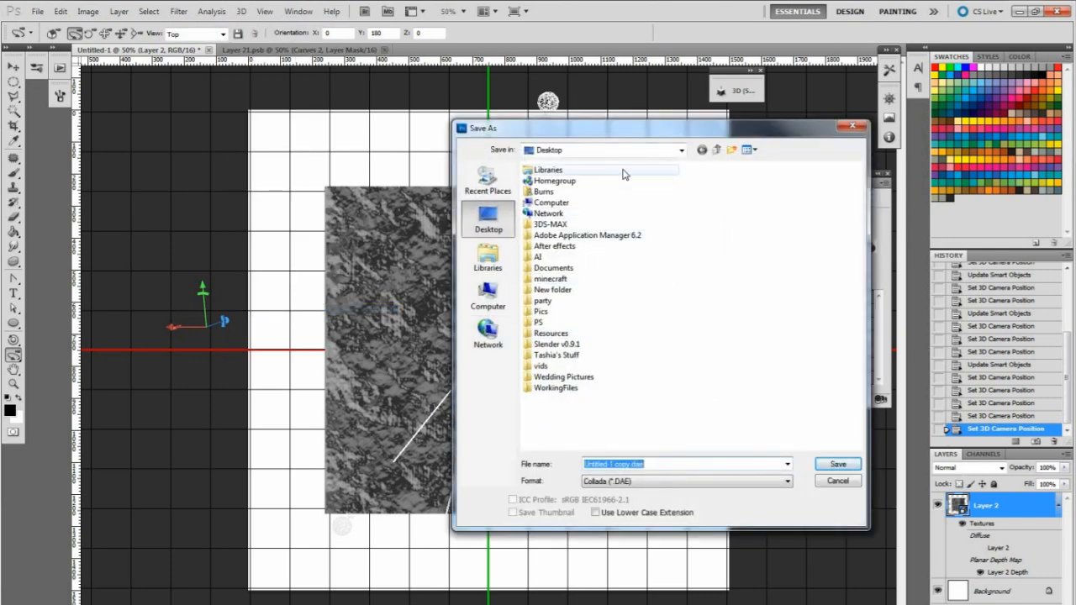
left_click(629, 484)
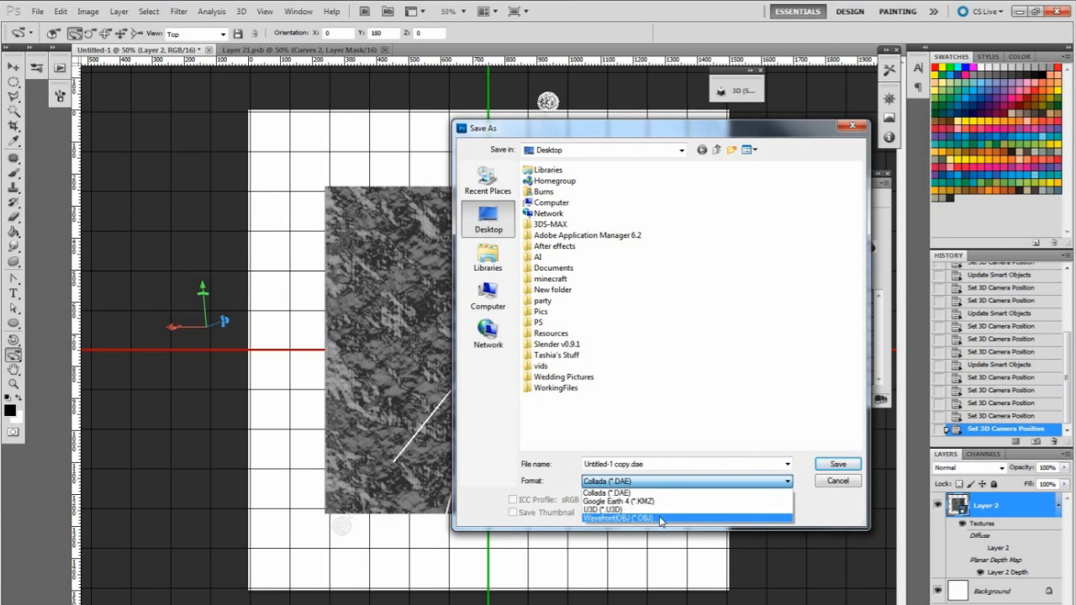
left_click(659, 520)
left_click(620, 465)
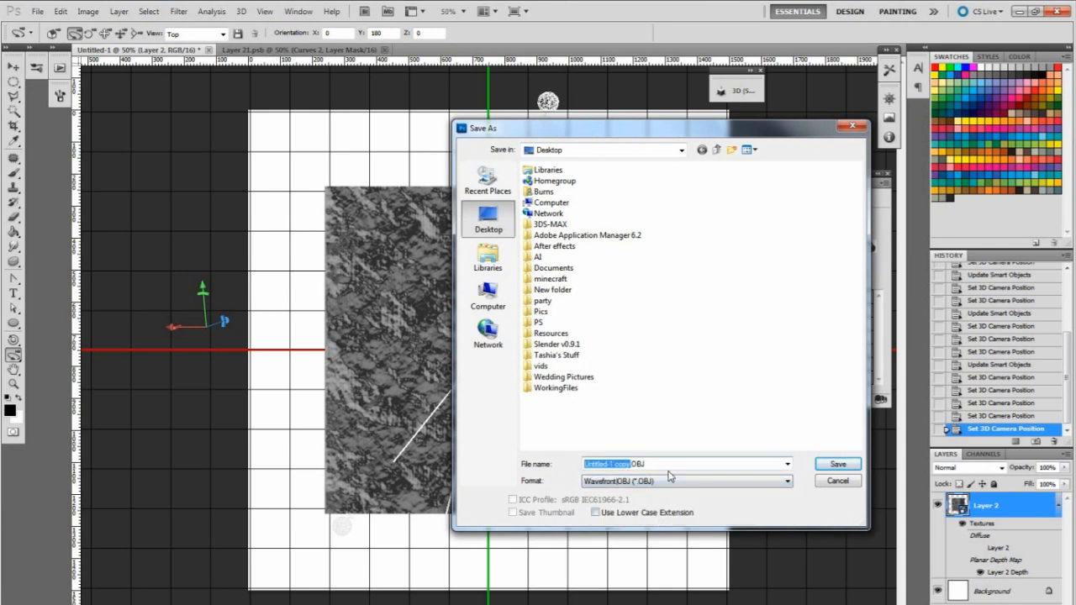
type("Valley")
left_click(837, 464)
Choose JPEG as the texture format for the 3D export and complete it
left_click(516, 215)
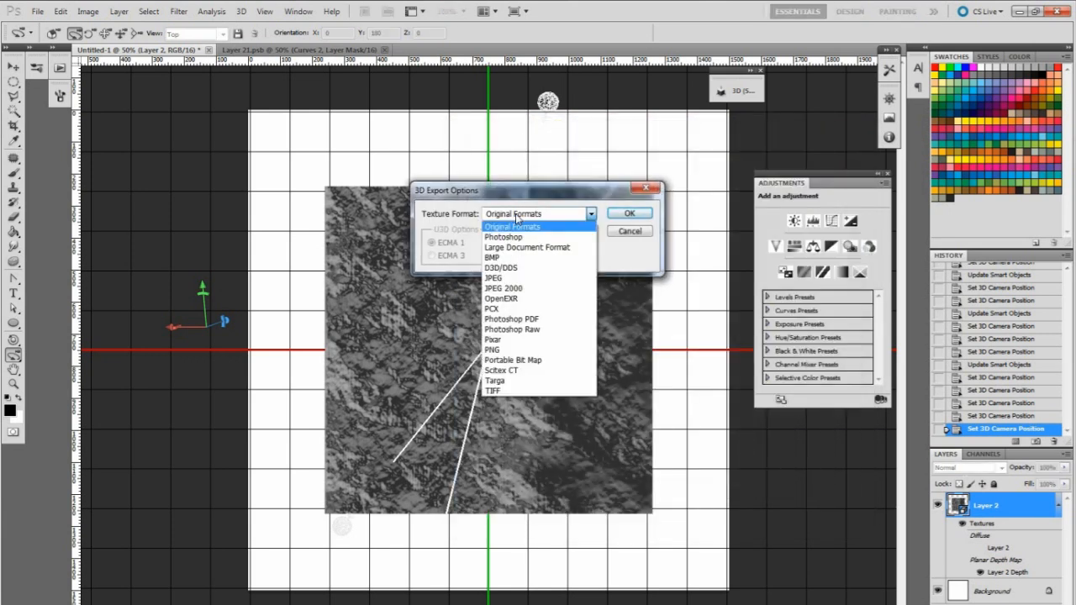
left_click(515, 280)
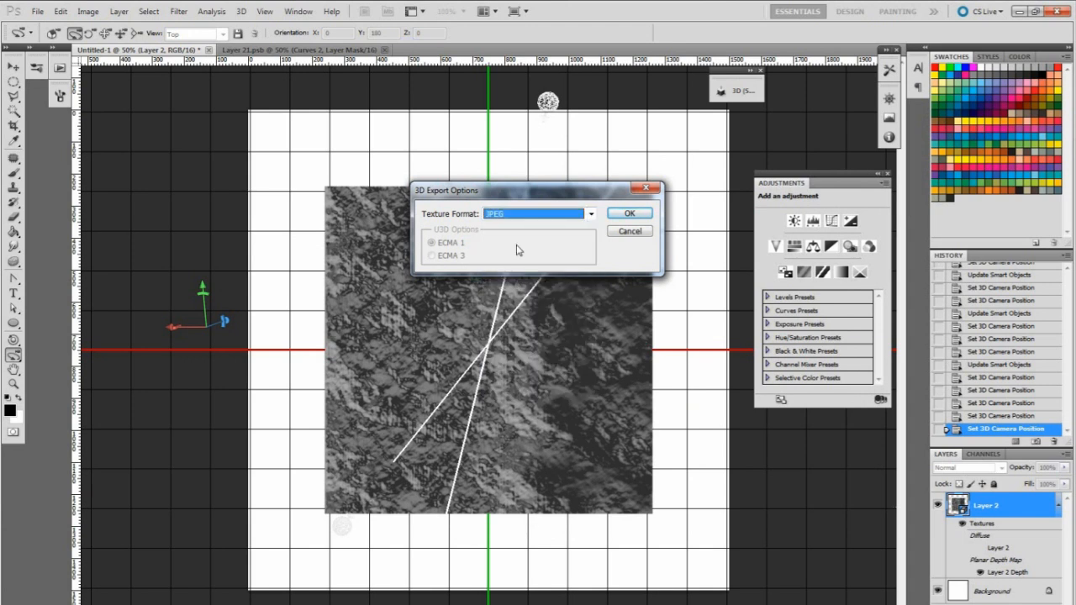
left_click(626, 215)
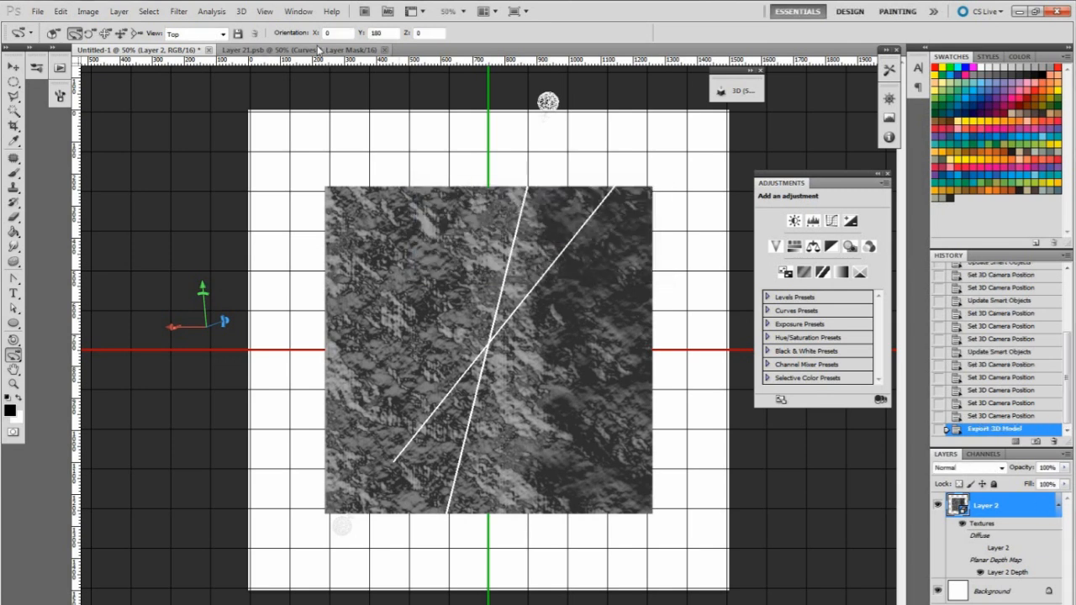
Add a new layer above Curves 2 in the depth map and paint a winding grey river path across it with the 59 px brush
left_click(338, 50)
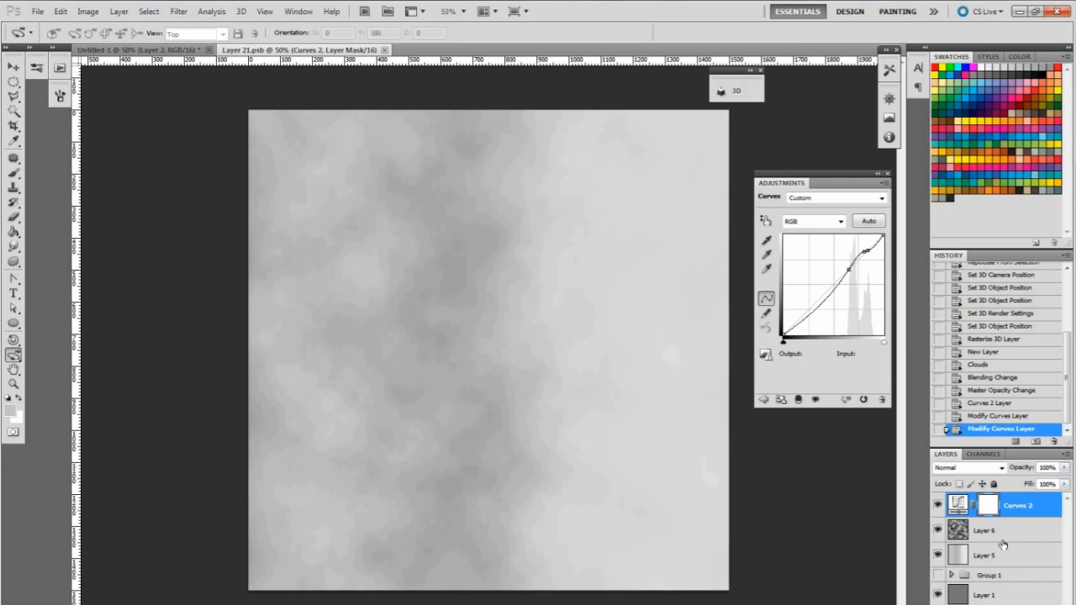
key("ctrl+alt+shift+n")
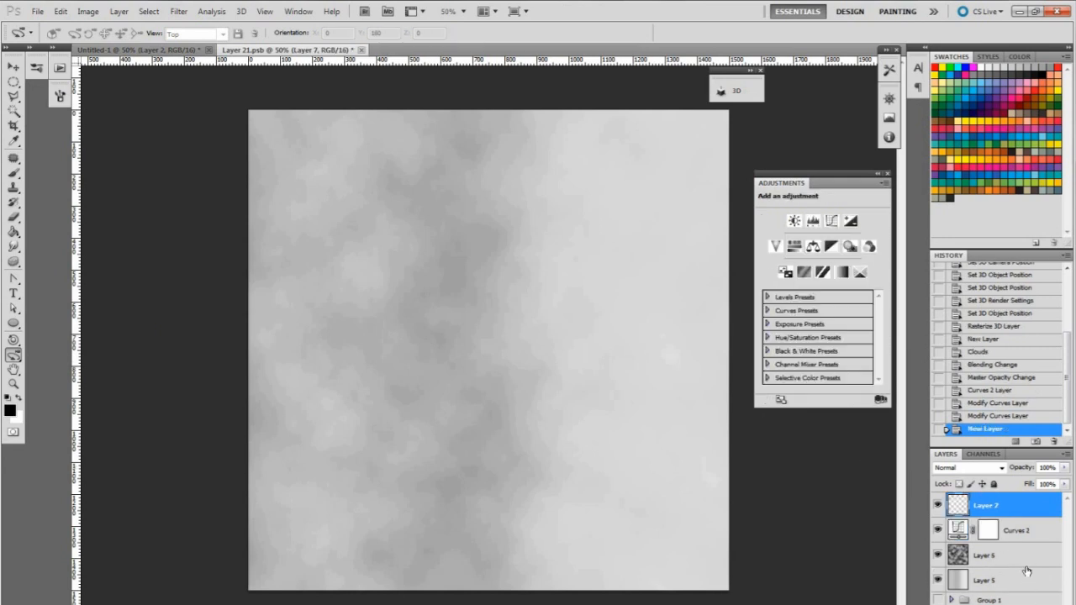
key("b")
mouse_move(248, 253)
left_mouse_down()
mouse_move(328, 292)
mouse_move(387, 349)
mouse_move(472, 384)
mouse_move(663, 372)
mouse_move(743, 380)
left_mouse_up()
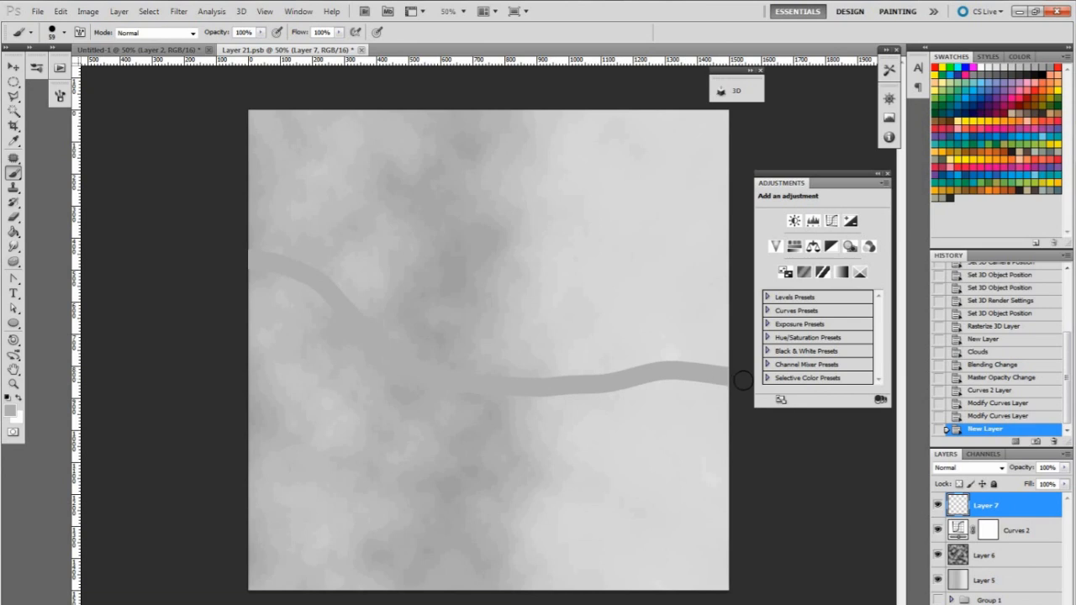
Soften and widen the river's edges on Layer 7 by painting along them with a soft round 91 px brush
left_click(65, 33)
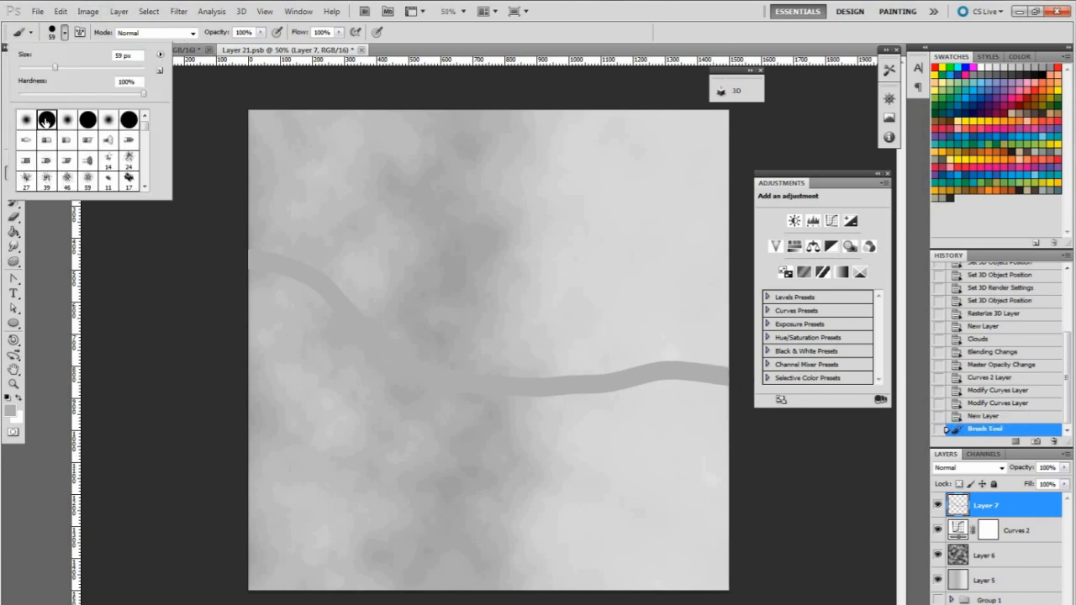
left_click(67, 122)
left_click(75, 67)
left_click_drag(247, 258, 289, 269)
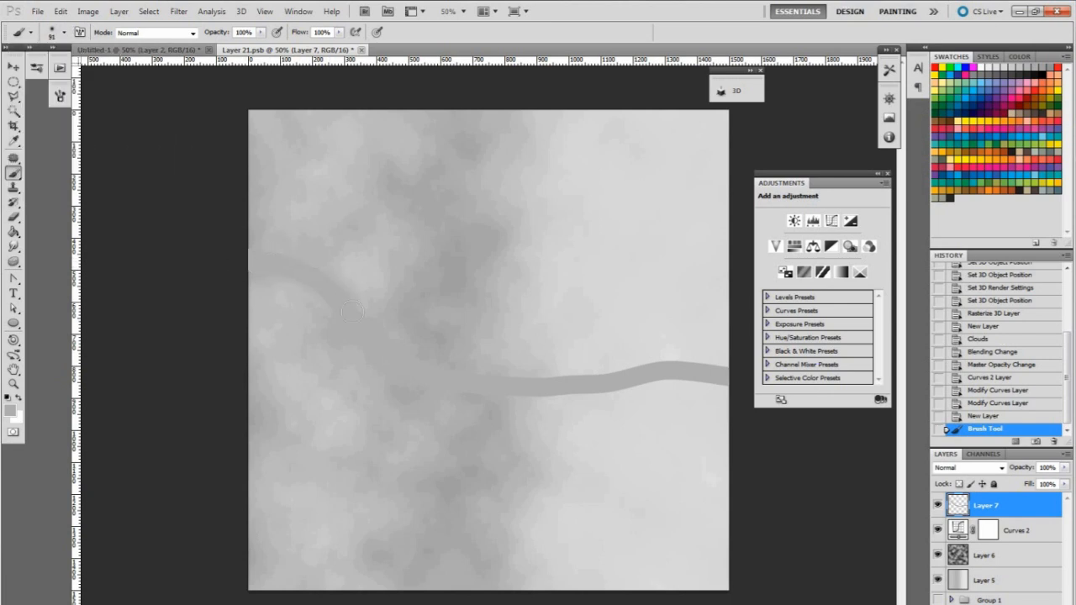
mouse_move(538, 396)
left_mouse_down()
mouse_move(672, 373)
mouse_move(740, 388)
left_mouse_up()
mouse_move(660, 366)
left_mouse_down()
mouse_move(735, 378)
mouse_move(743, 390)
left_mouse_up()
left_click_drag(289, 259, 293, 272)
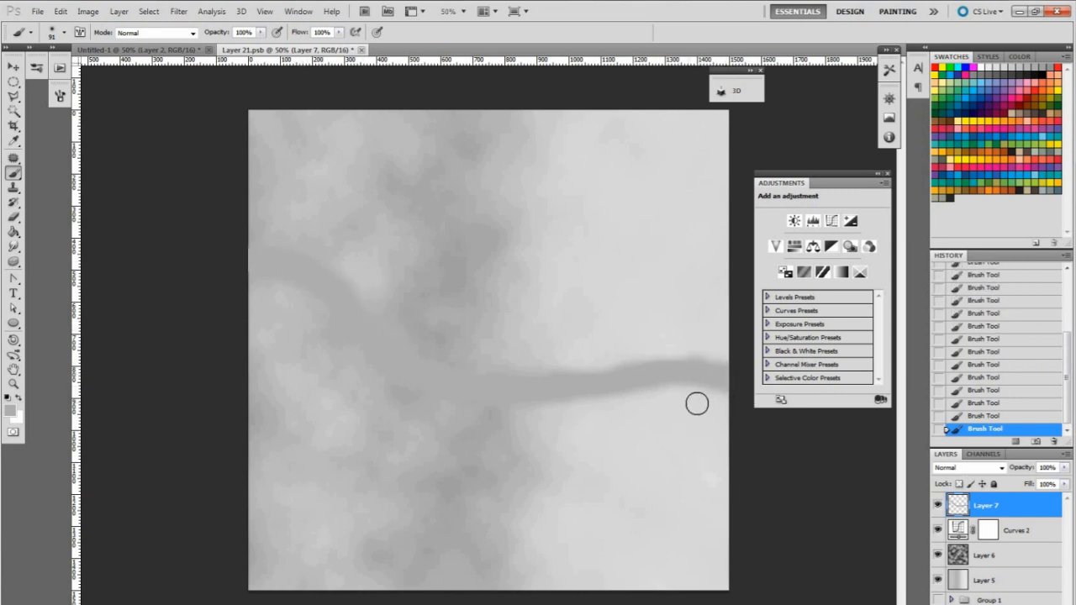
Paint a short branch ending in a round basin below the river, and soften its edges with the brush flow at 13%
mouse_move(607, 393)
left_mouse_down()
mouse_move(588, 429)
mouse_move(646, 476)
mouse_move(594, 451)
mouse_move(648, 510)
mouse_move(655, 504)
left_mouse_up()
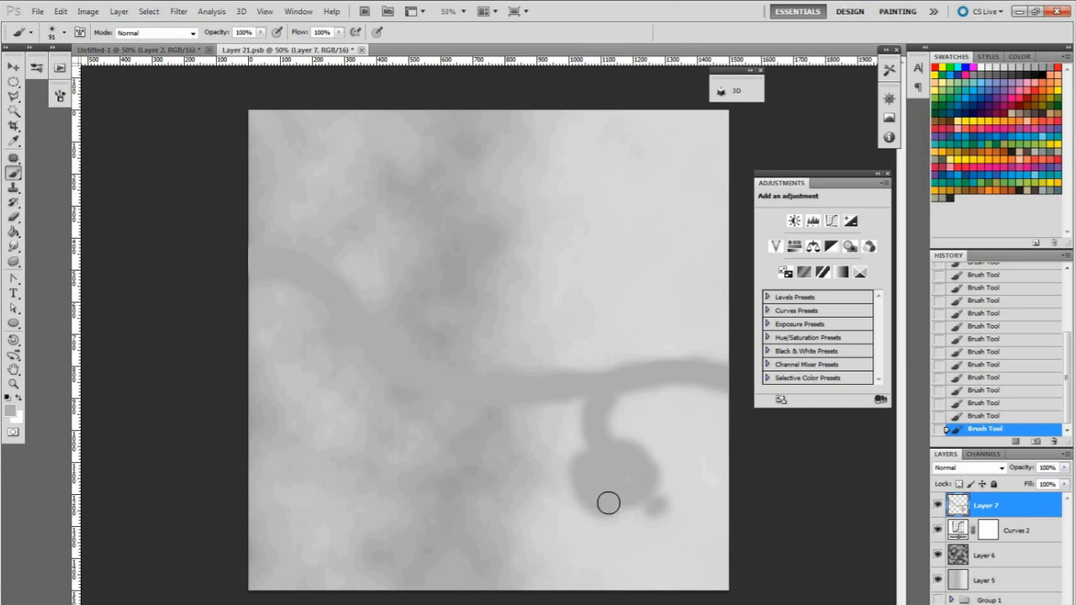
left_click(339, 32)
left_click_drag(342, 44, 283, 44)
mouse_move(625, 468)
left_mouse_down()
mouse_move(624, 514)
mouse_move(654, 501)
mouse_move(586, 497)
mouse_move(606, 441)
mouse_move(629, 524)
mouse_move(608, 396)
mouse_move(595, 403)
left_mouse_up()
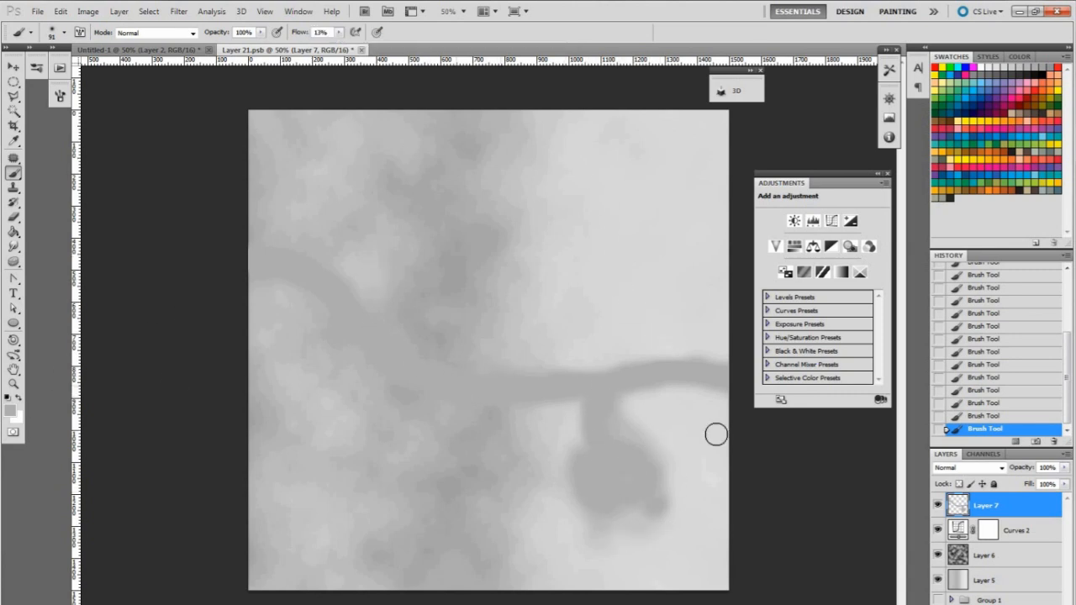
Update the Untitled-1 terrain with the painted river, and orbit from the Straight-on Camera view to a raised view along the canyon
left_click(137, 51)
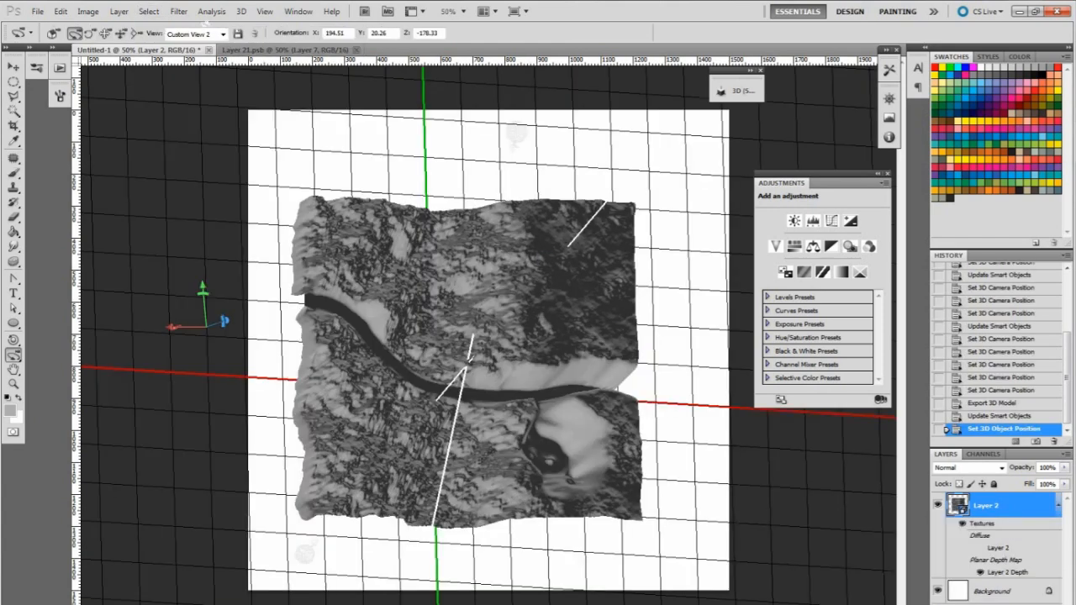
left_click(223, 33)
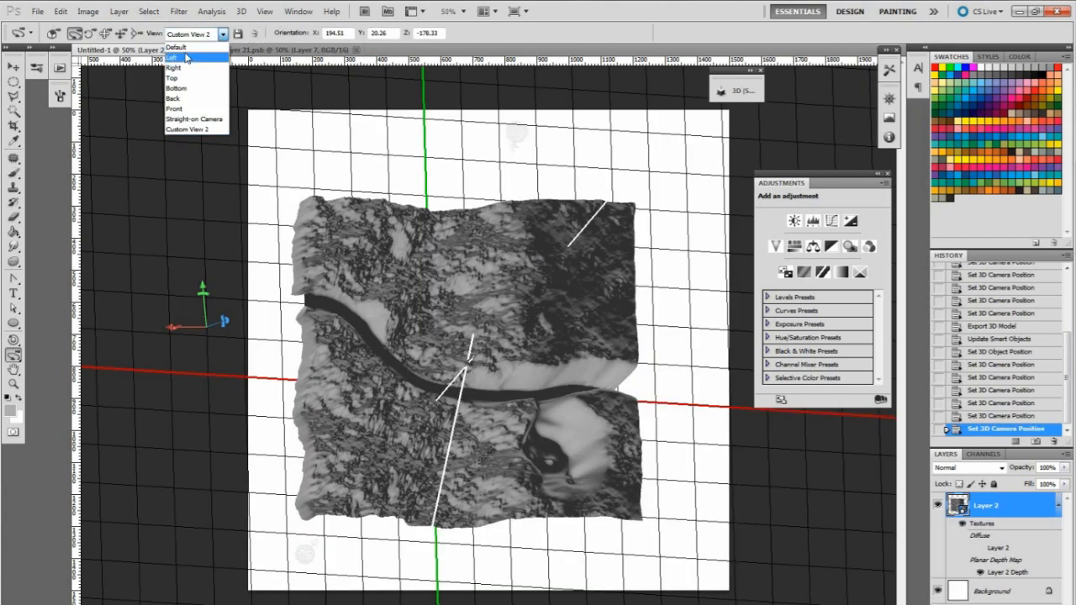
left_click(193, 118)
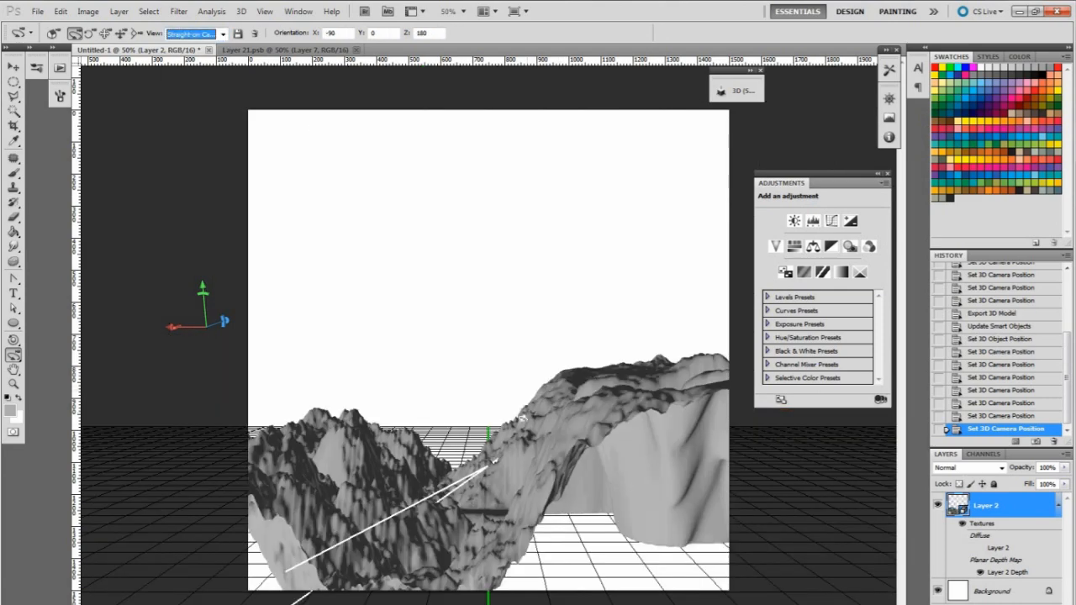
left_click_drag(395, 440, 496, 274)
left_click_drag(492, 393, 388, 429)
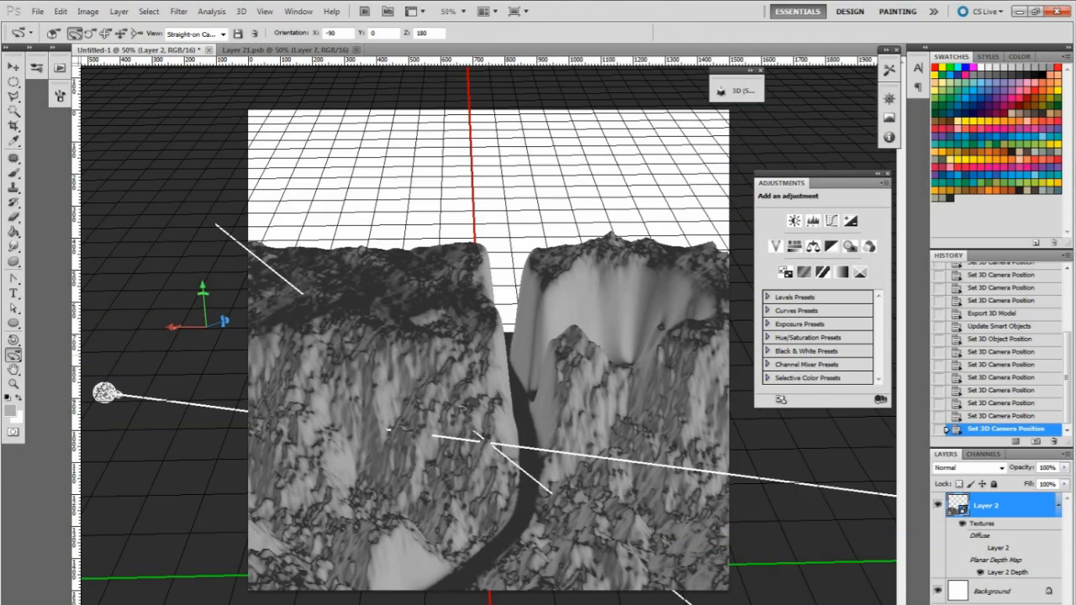
left_click_drag(488, 403, 467, 386)
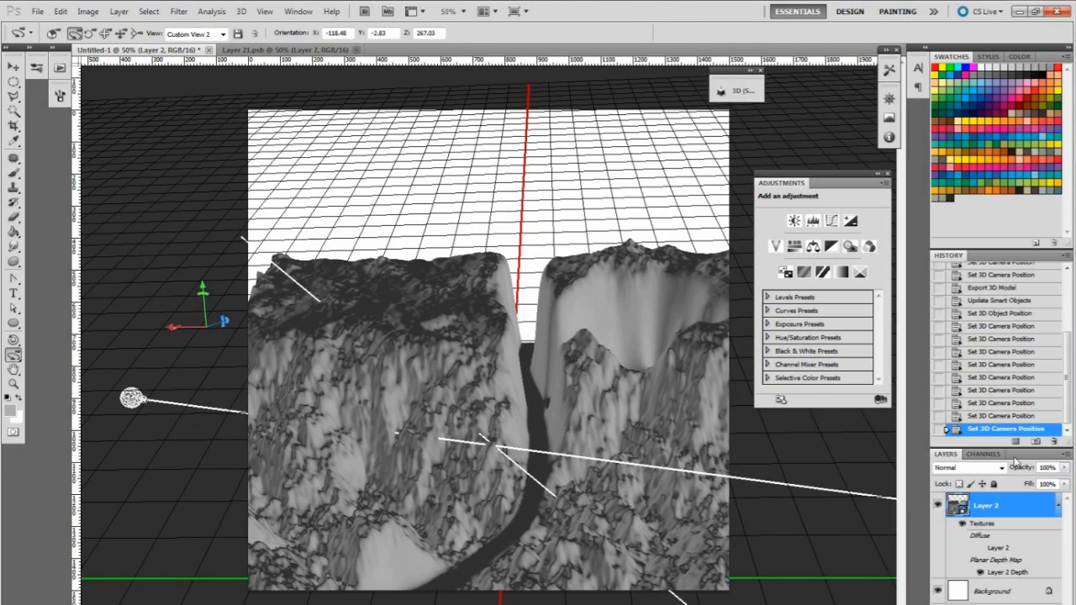
Lower Layer 7's opacity to 89% in the depth map and inspect the canyon in the updated Untitled-1 terrain
left_click(267, 50)
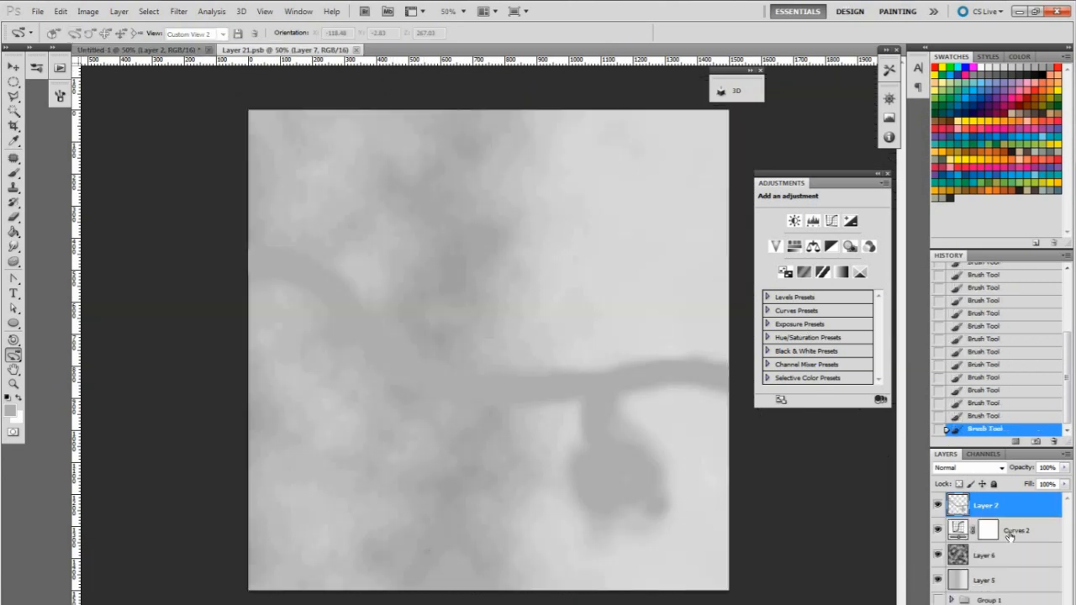
left_click(1063, 468)
left_click_drag(1058, 485, 1056, 484)
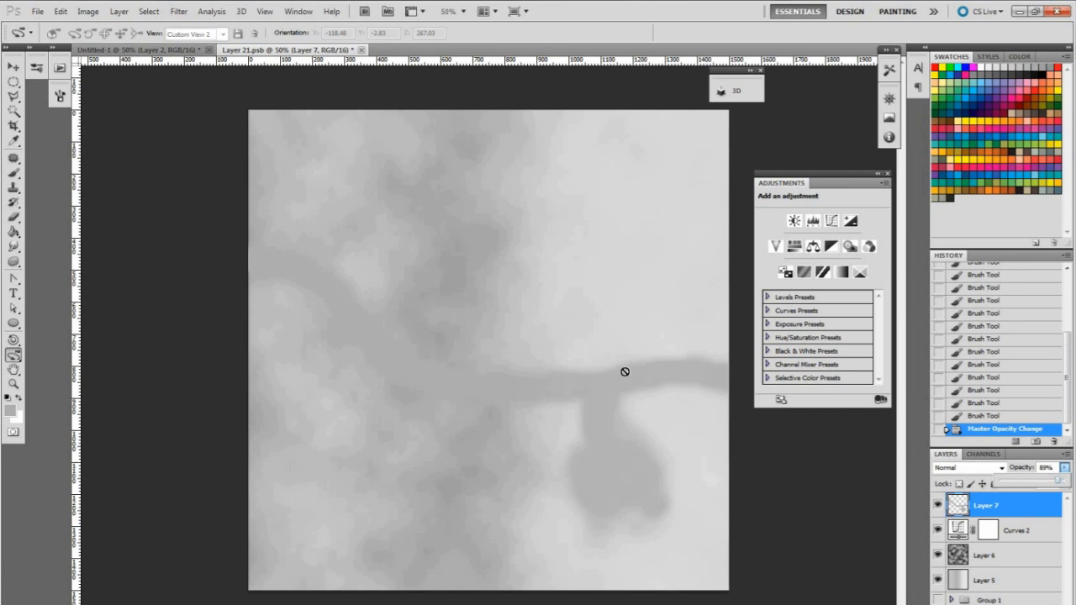
left_click(172, 51)
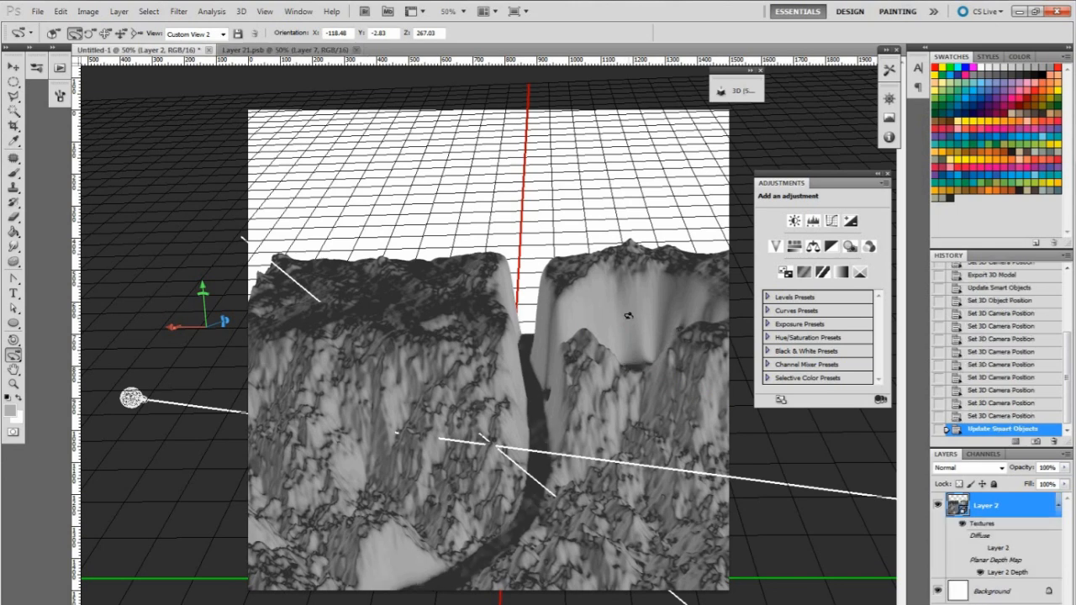
left_click_drag(557, 314, 359, 299)
left_click_drag(673, 254, 554, 252)
Set the terrain to the Top view and export the 3D layer to the desktop as Valleyroad.OBJ in Wavefront OBJ format
left_click(222, 34)
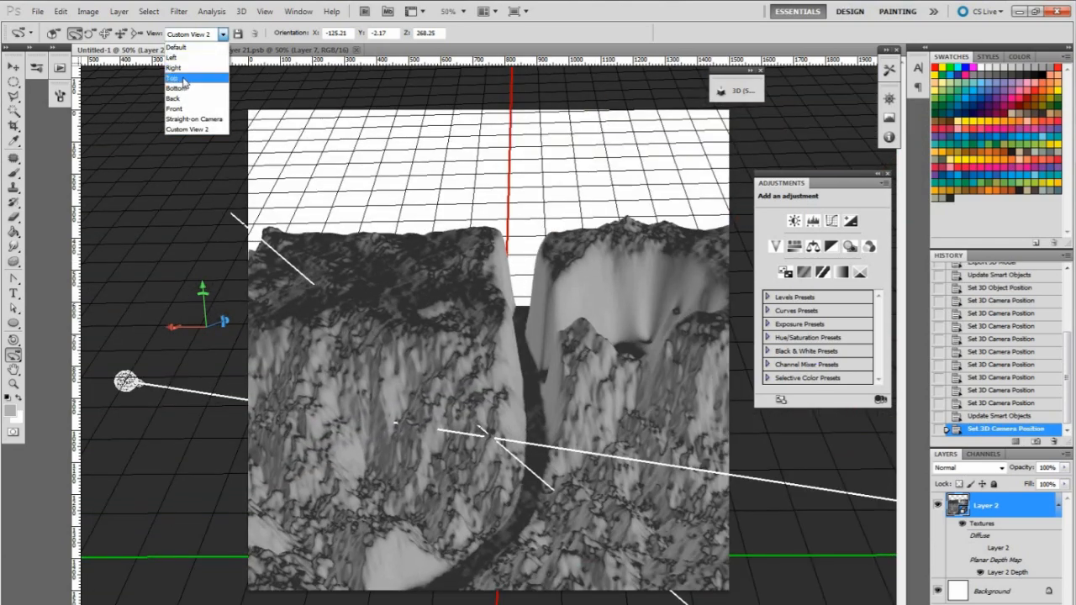
left_click(184, 78)
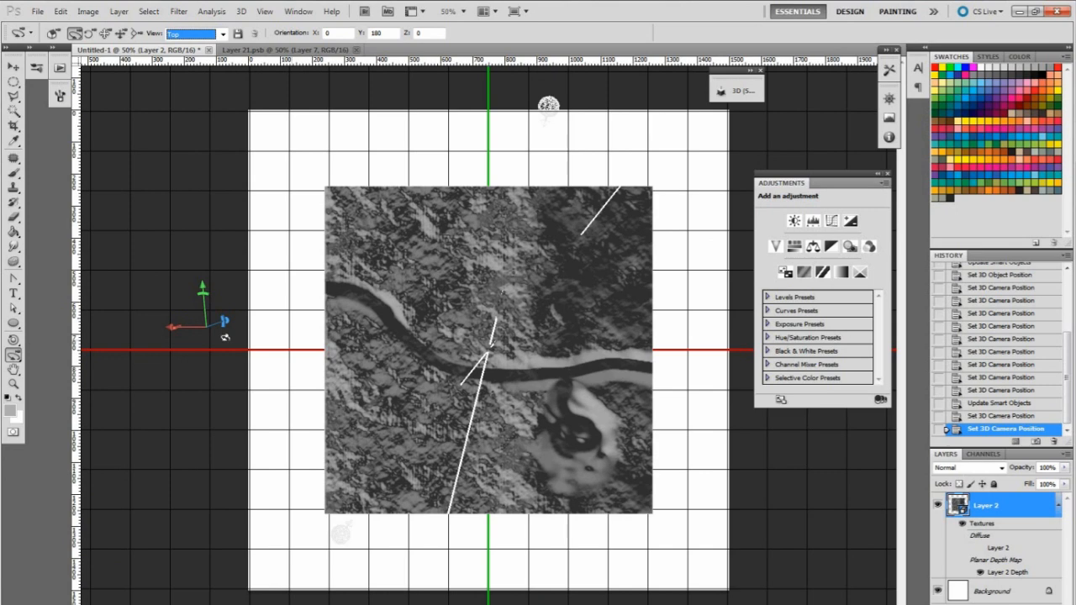
left_click(240, 10)
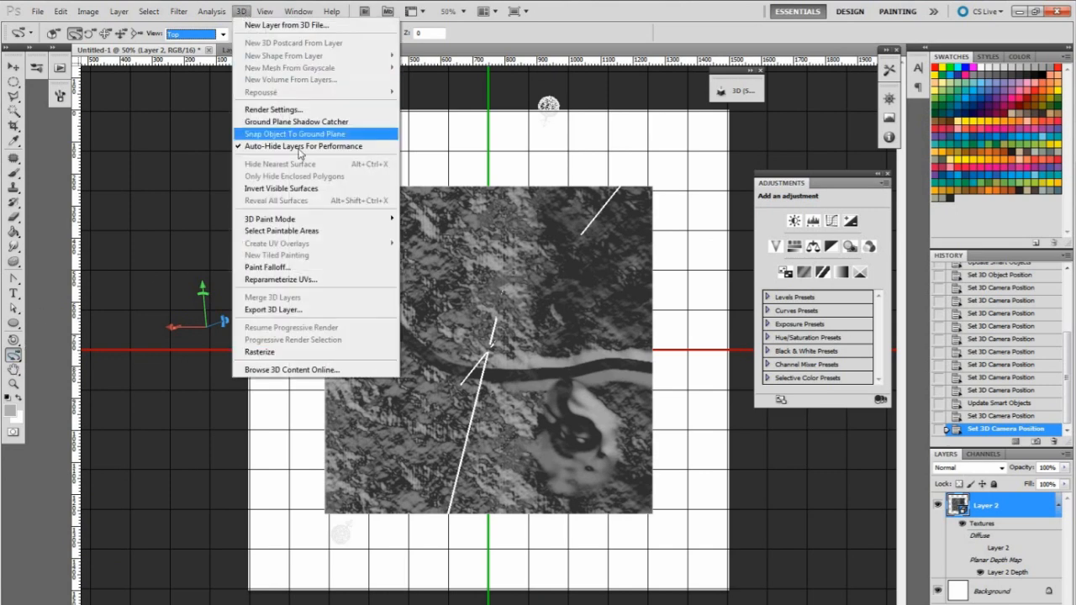
left_click(269, 314)
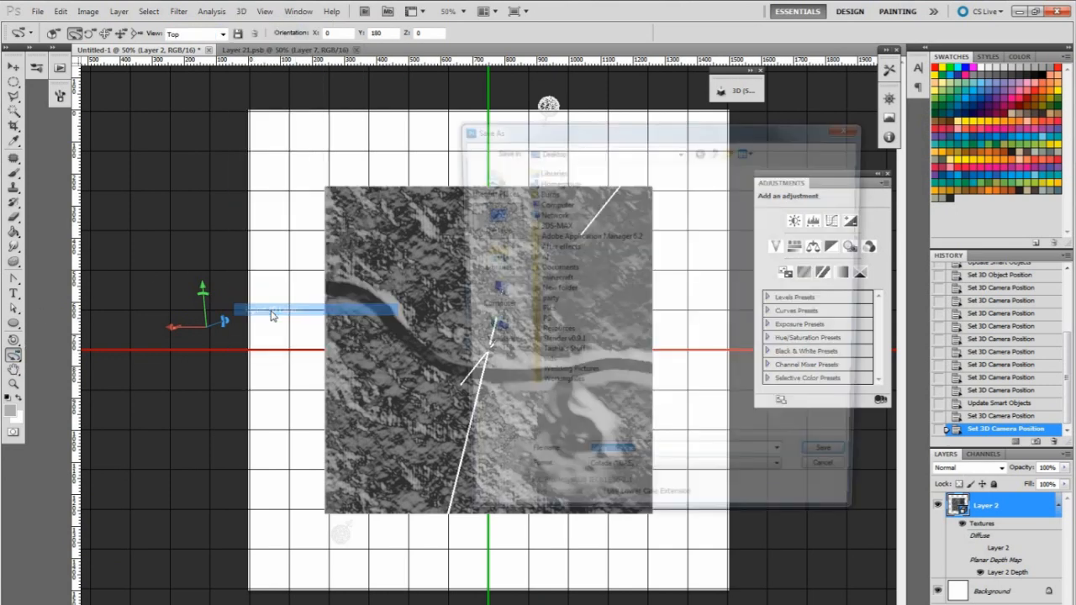
left_click(624, 481)
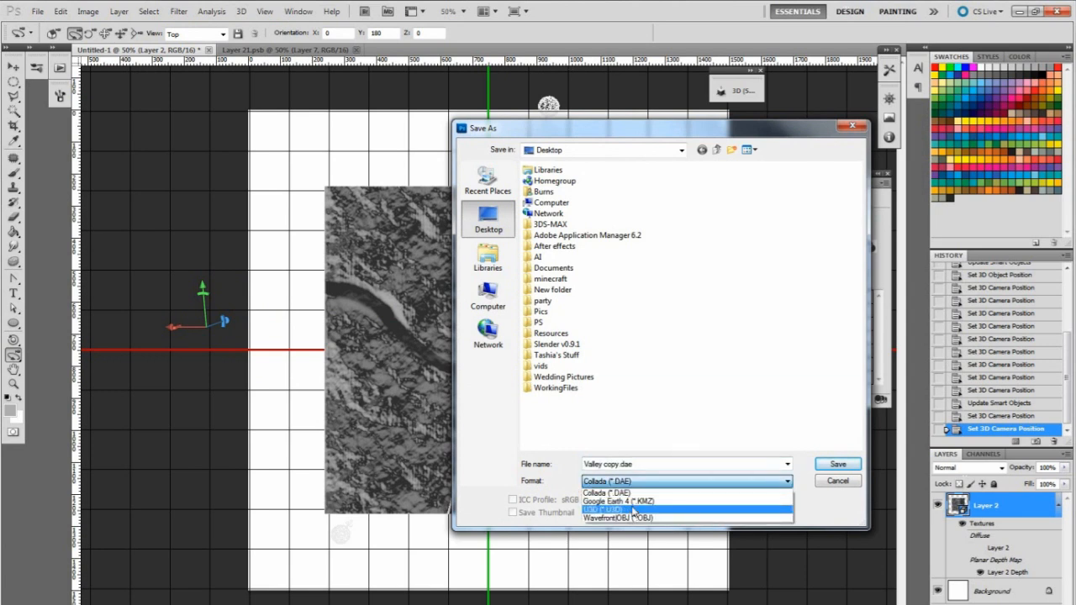
left_click(620, 518)
left_click(601, 463)
type("rea")
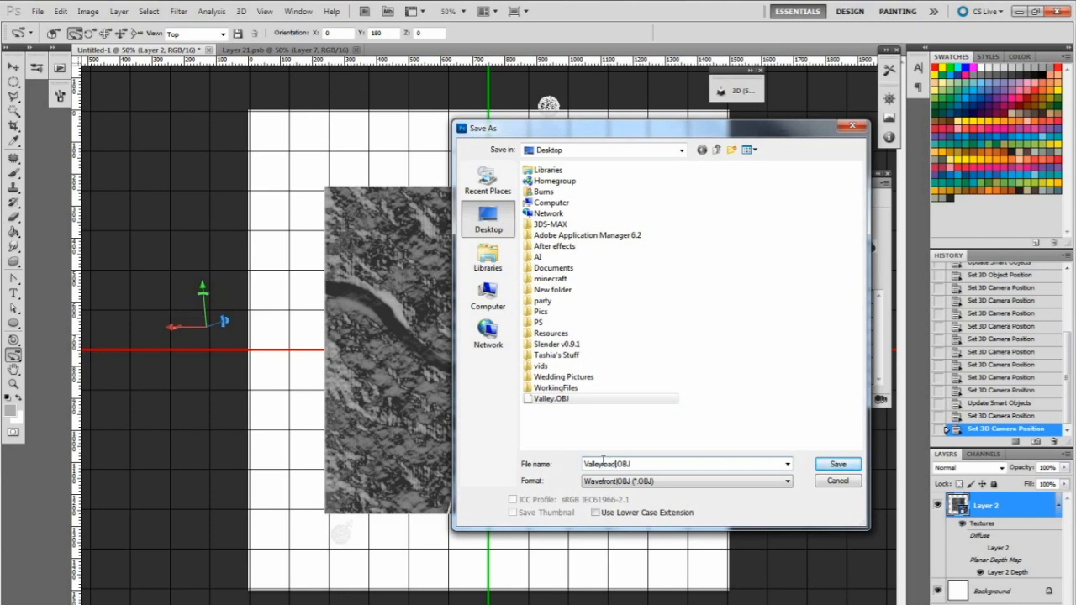
left_click(843, 471)
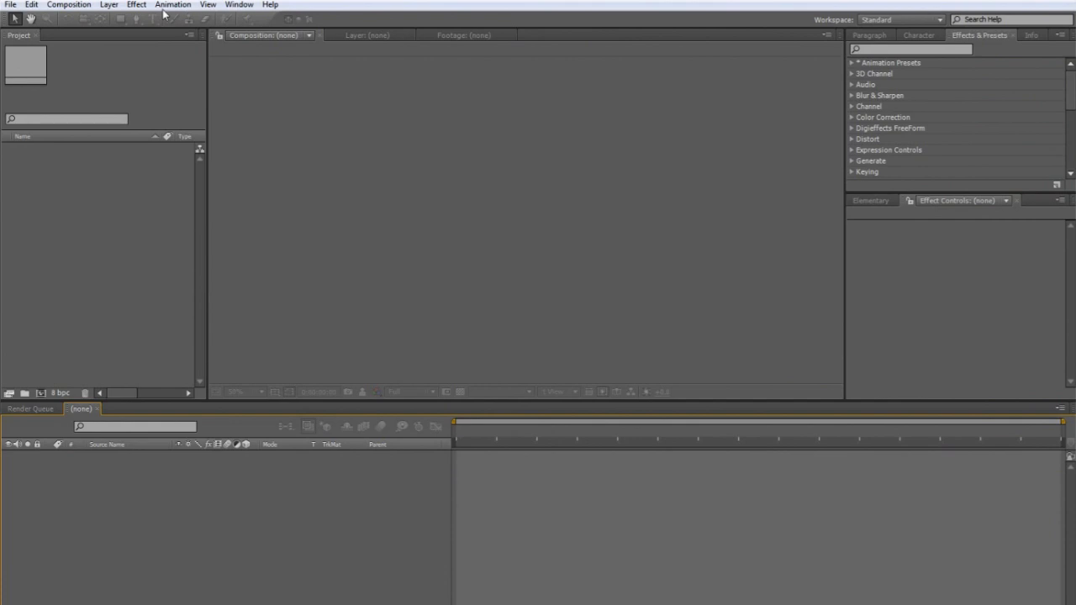
Switch to After Effects and create a 1280 x 720 composition at 24 fps with a duration of 15 seconds
left_click(69, 5)
left_click(51, 16)
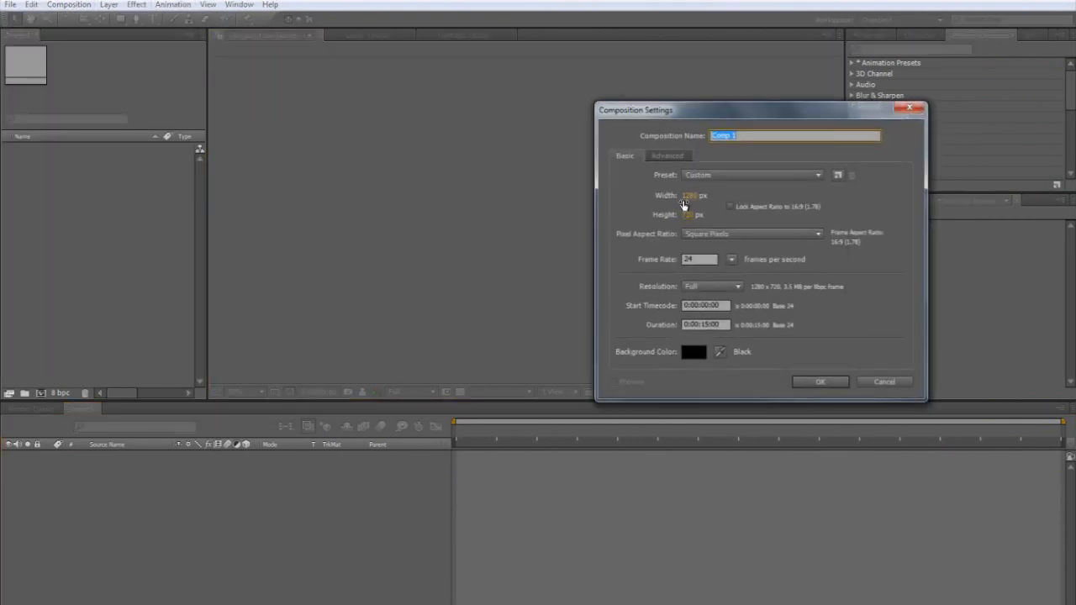
left_click(827, 380)
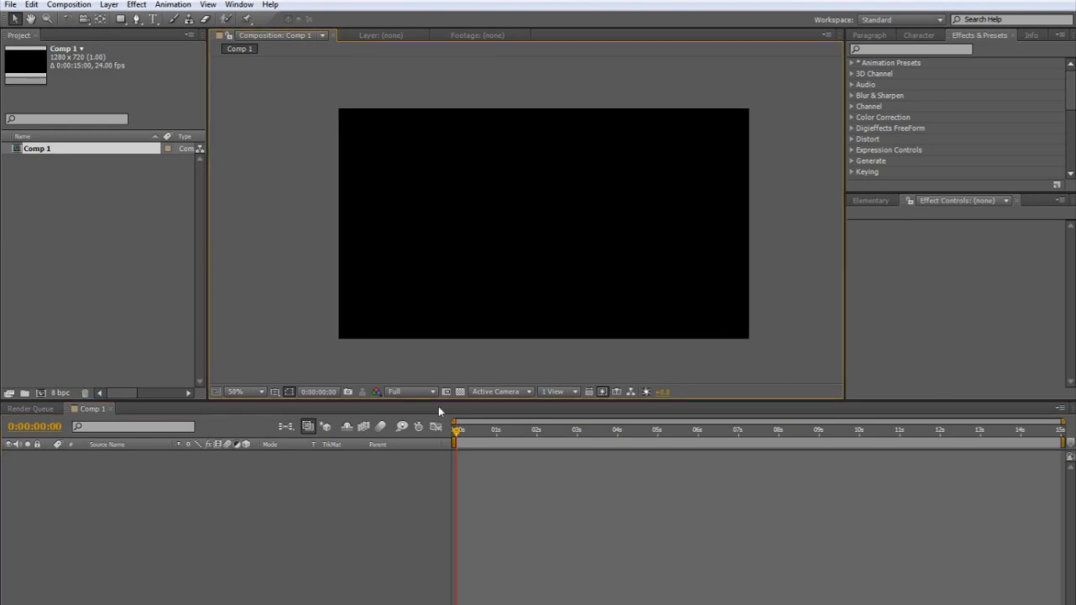
Add a comp-sized solid named Element to Comp 1 and apply the Video Copilot Element effect to it
right_click(539, 584)
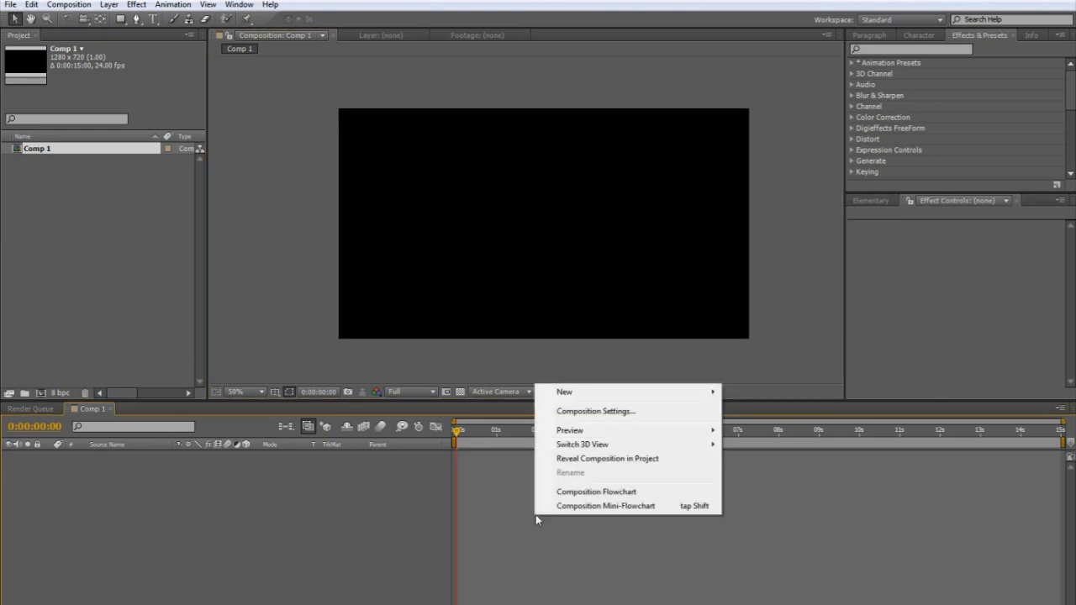
mouse_move(593, 392)
left_click(437, 426)
type("Element")
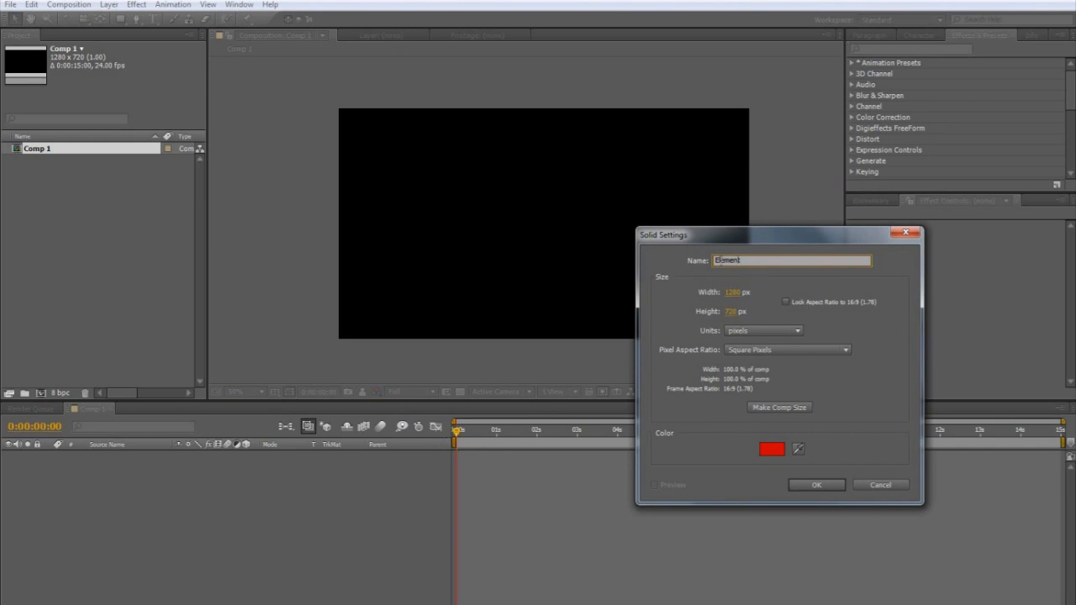
left_click(813, 486)
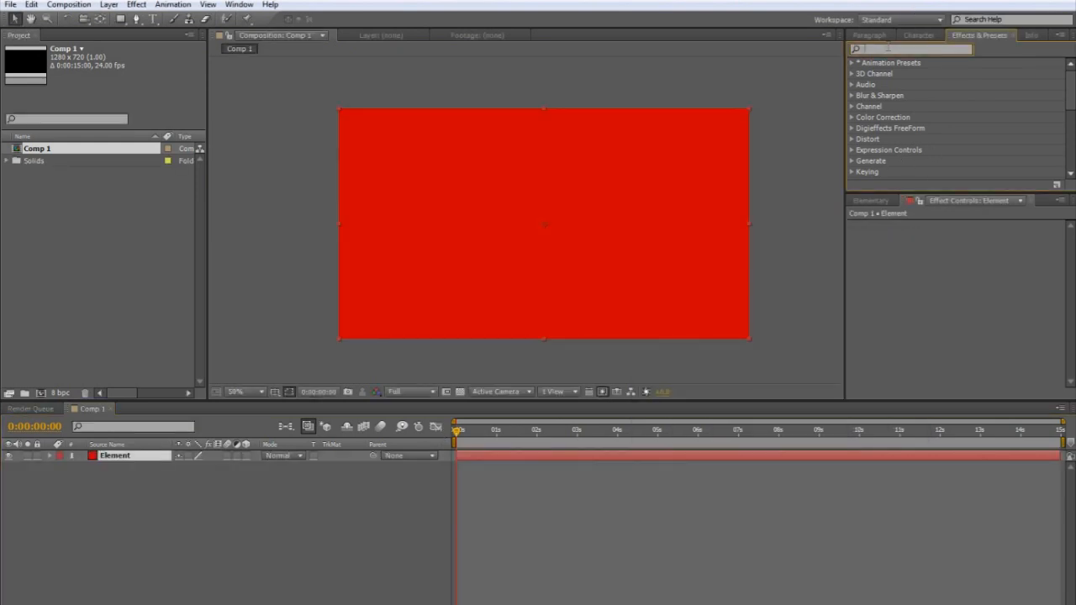
type("Element")
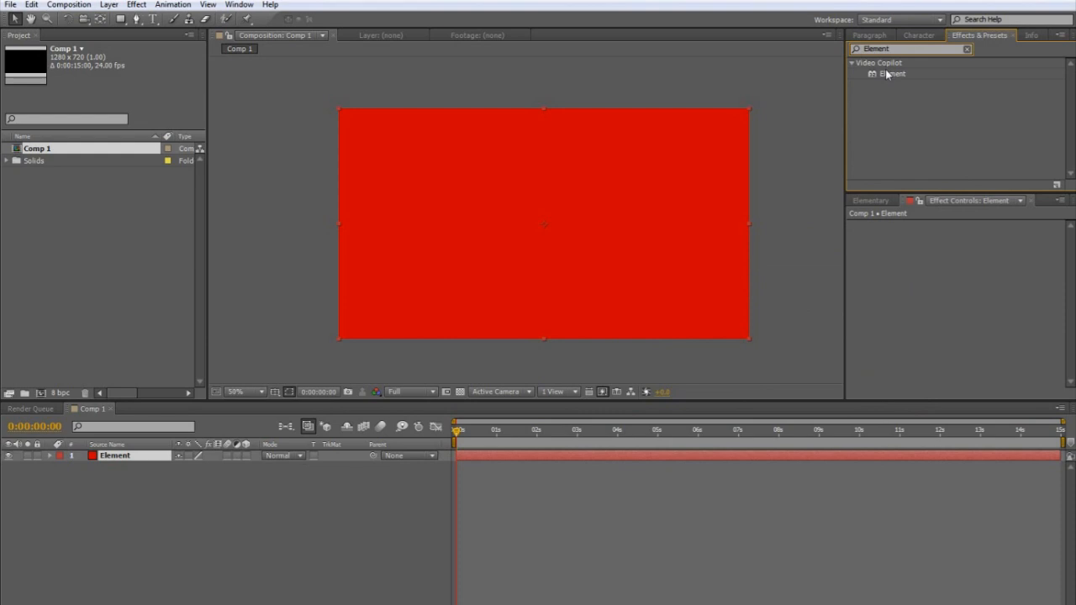
left_click_drag(886, 74, 613, 192)
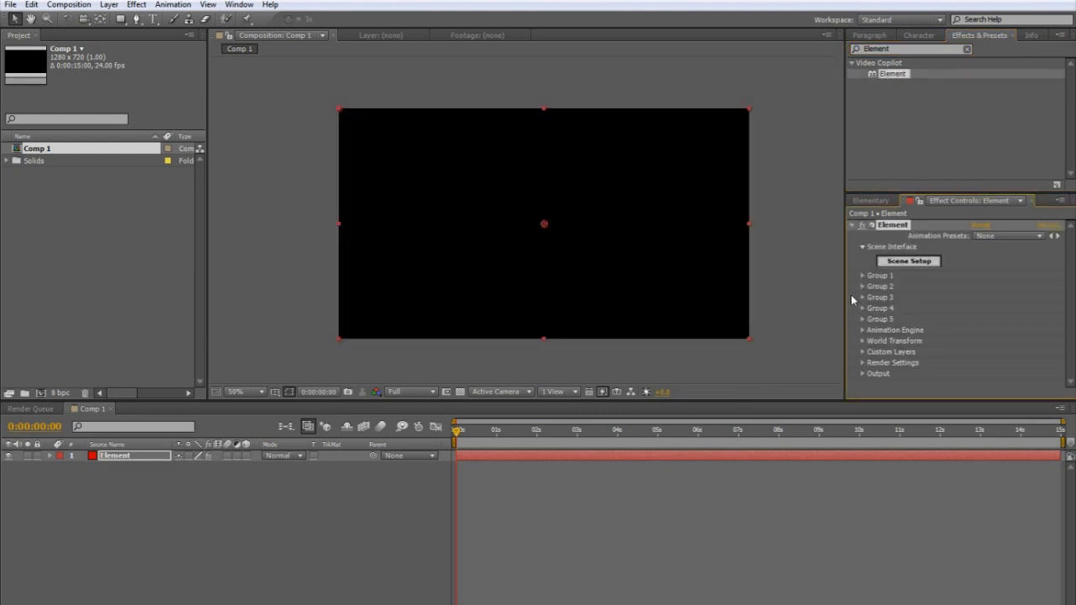
Open the Element effect's Scene Setup and import Valley.OBJ from the desktop
left_click(921, 262)
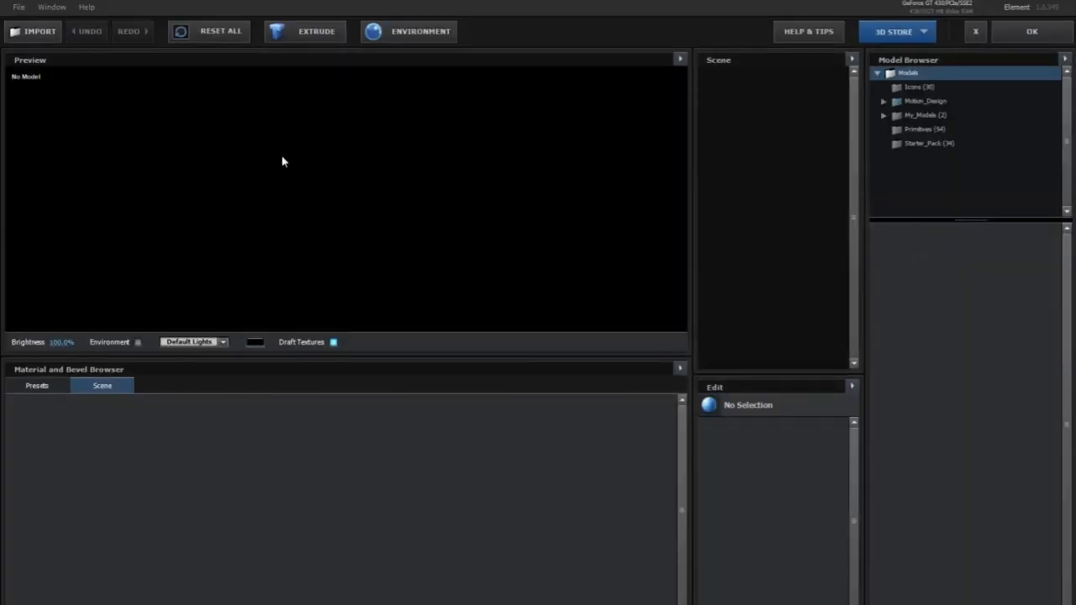
left_click(32, 34)
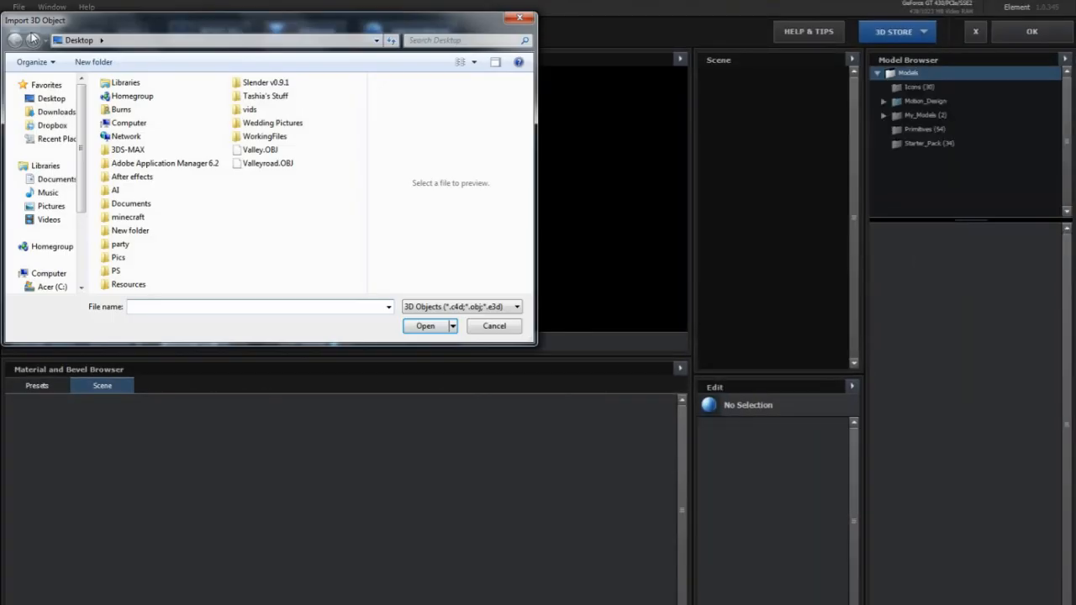
left_click(262, 151)
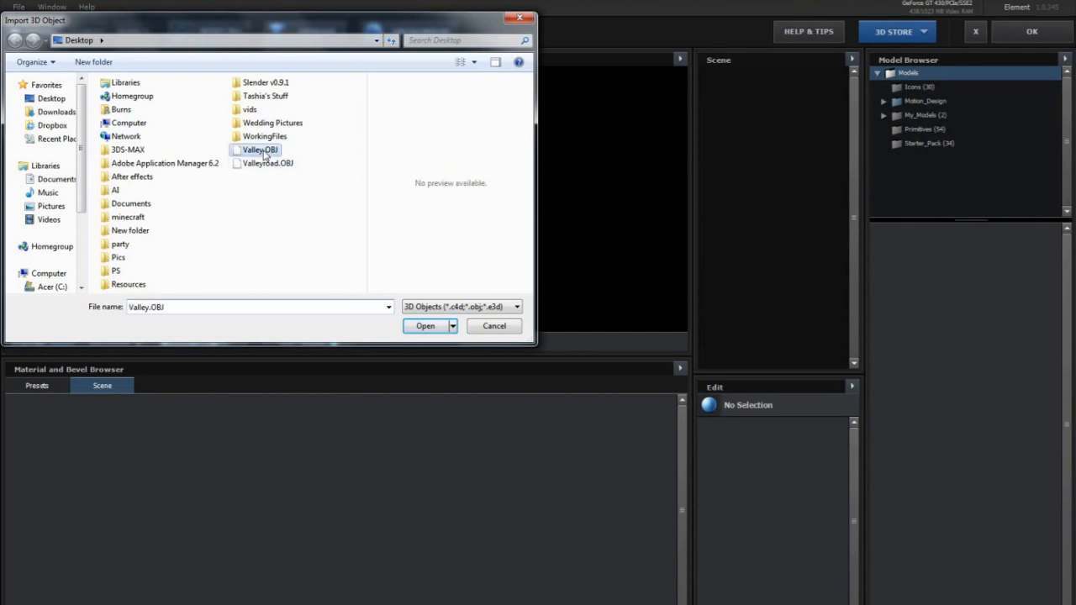
left_click(425, 327)
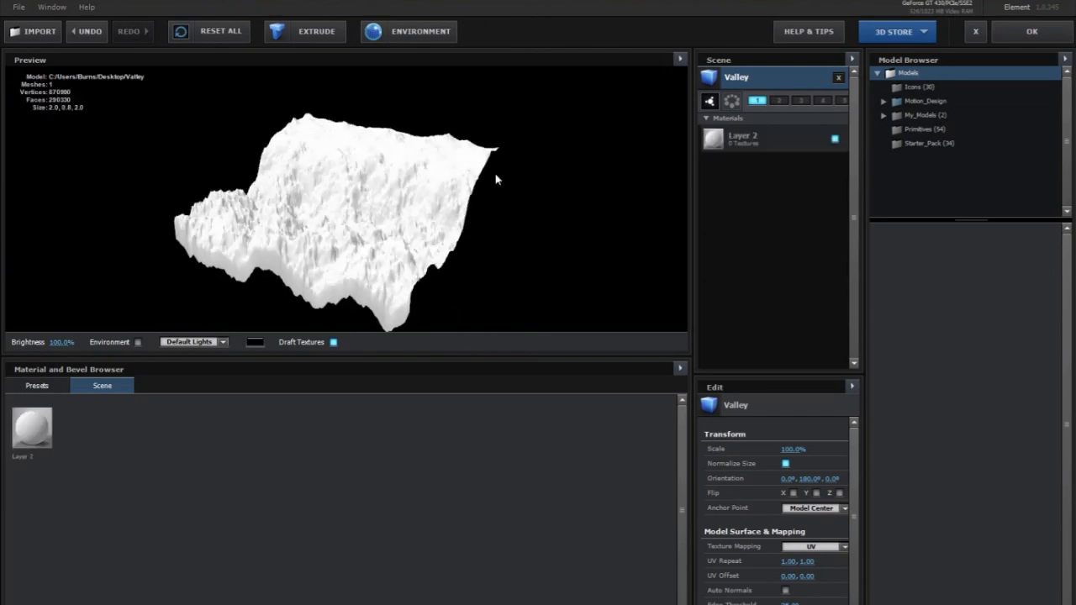
Apply the dirt_cliff_06 material from the Ground presets to the Valley model and inspect its texture in the preview
left_click_drag(508, 165, 418, 223)
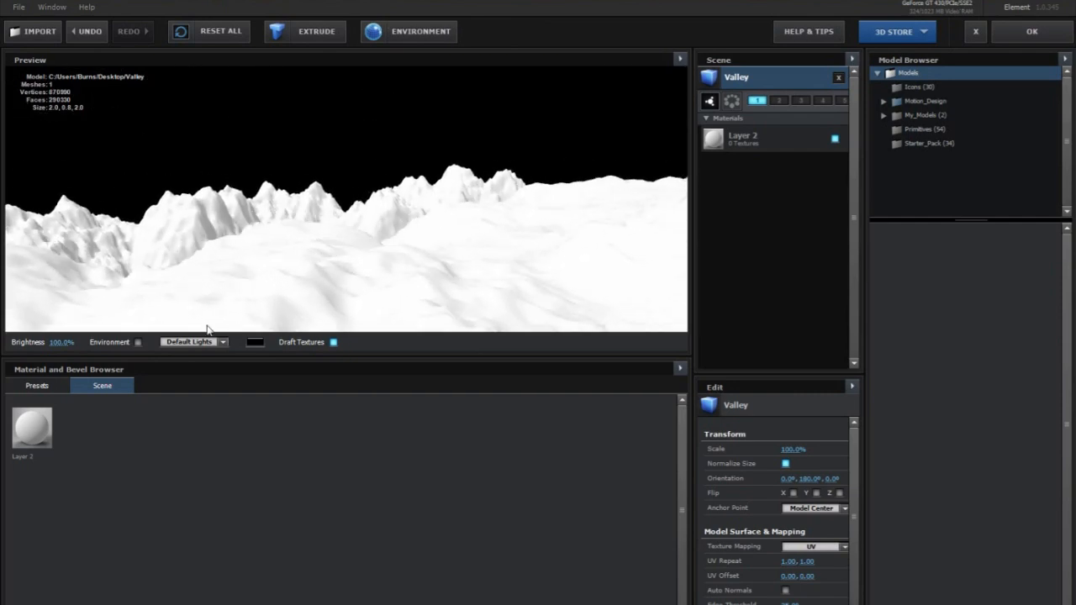
left_click(37, 386)
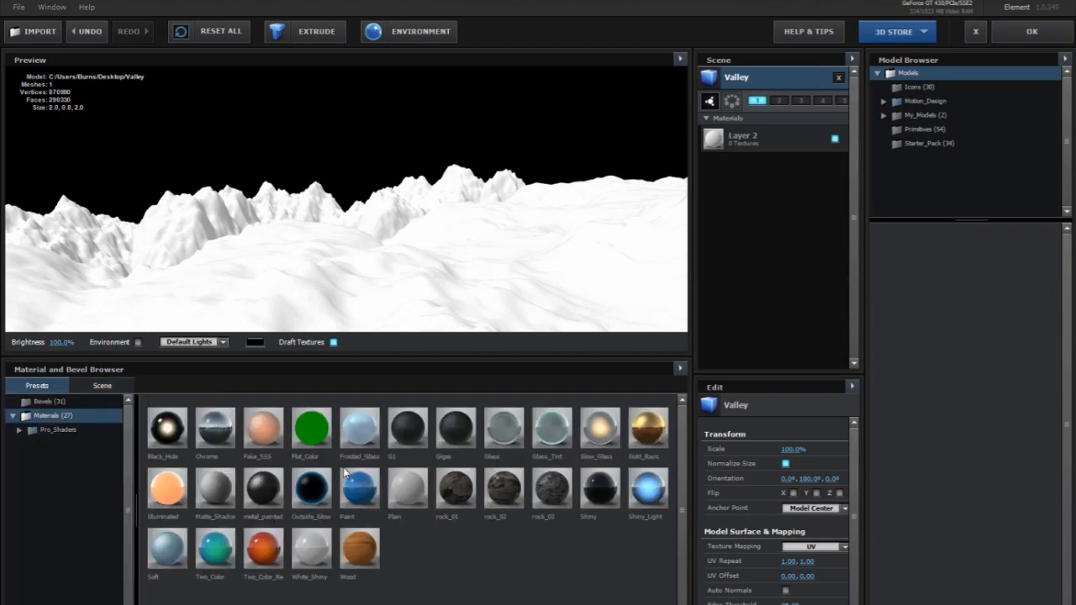
left_click(53, 430)
left_click(66, 472)
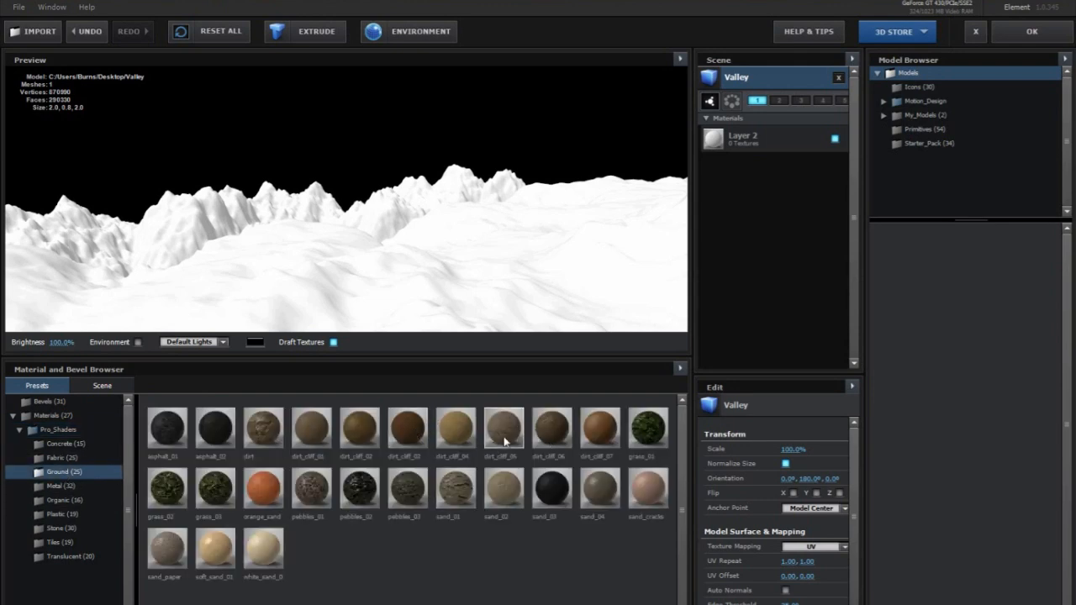
left_click_drag(550, 429, 538, 302)
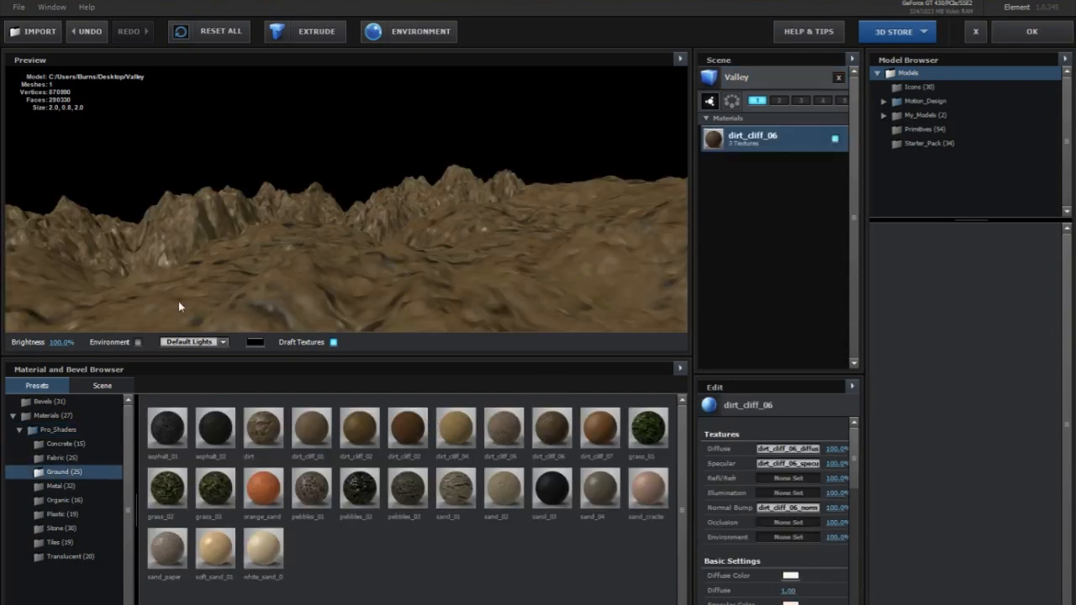
left_click(333, 342)
left_click_drag(348, 301, 366, 309)
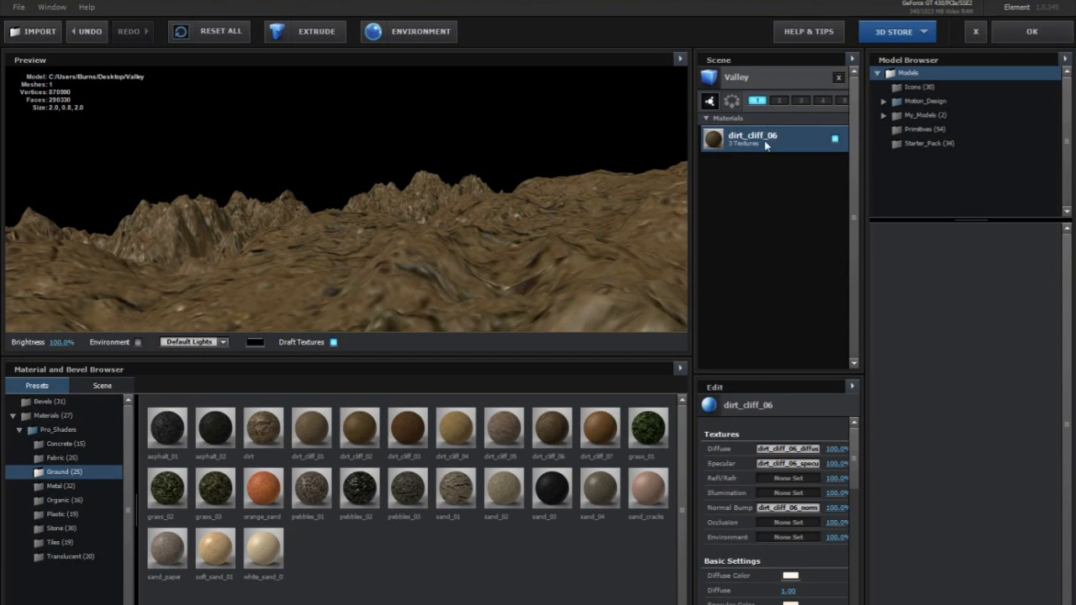
Set the Valley model's UV Repeat to 15 in both directions and accept the scene setup
left_click(770, 78)
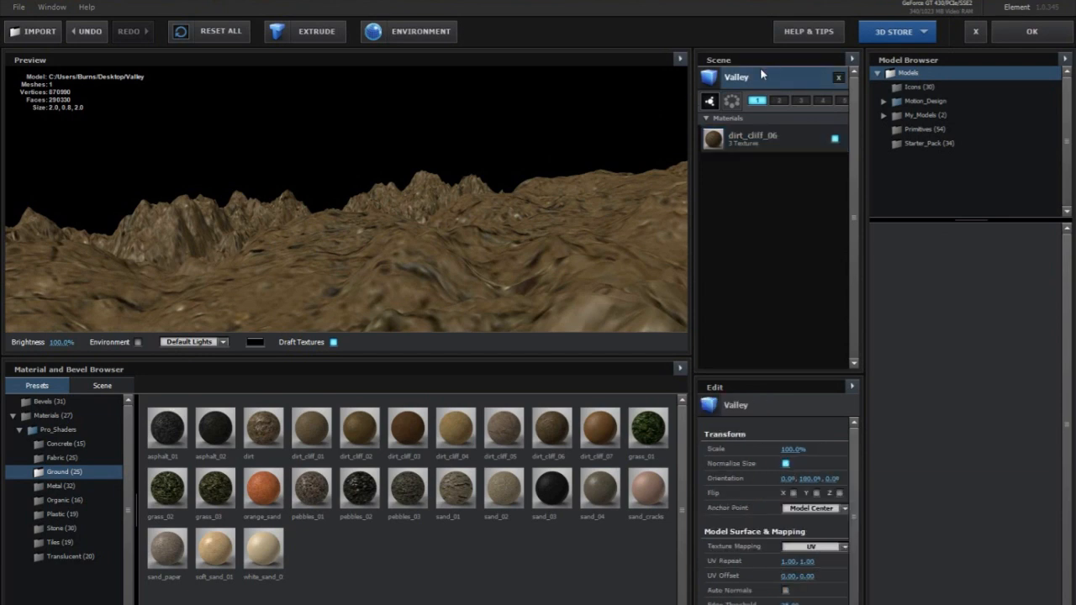
left_click(788, 560)
type("15")
key("Tab")
key("Return")
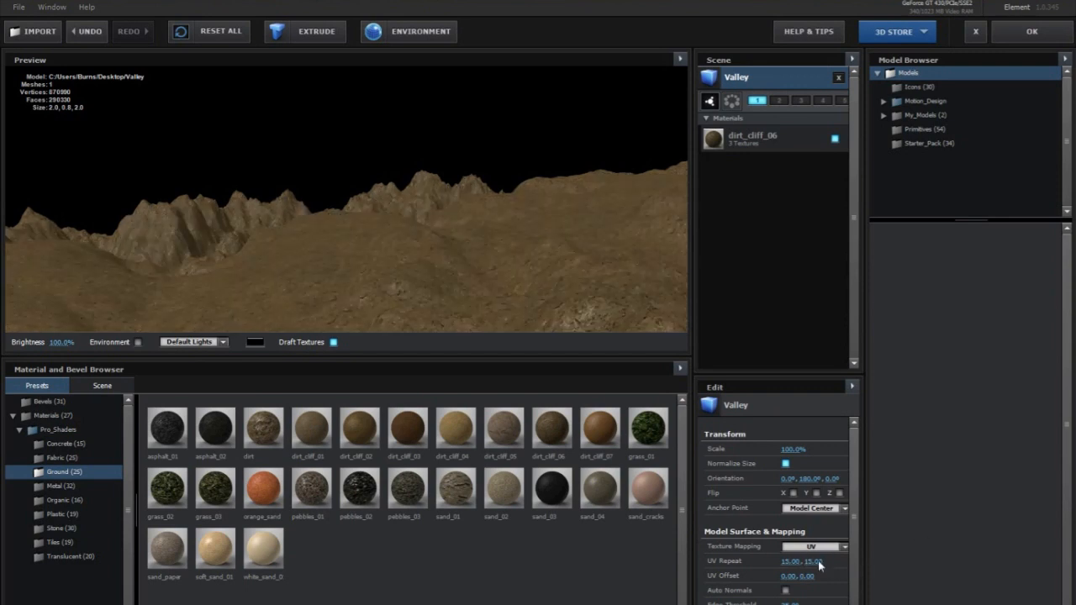
left_click_drag(455, 294, 436, 271)
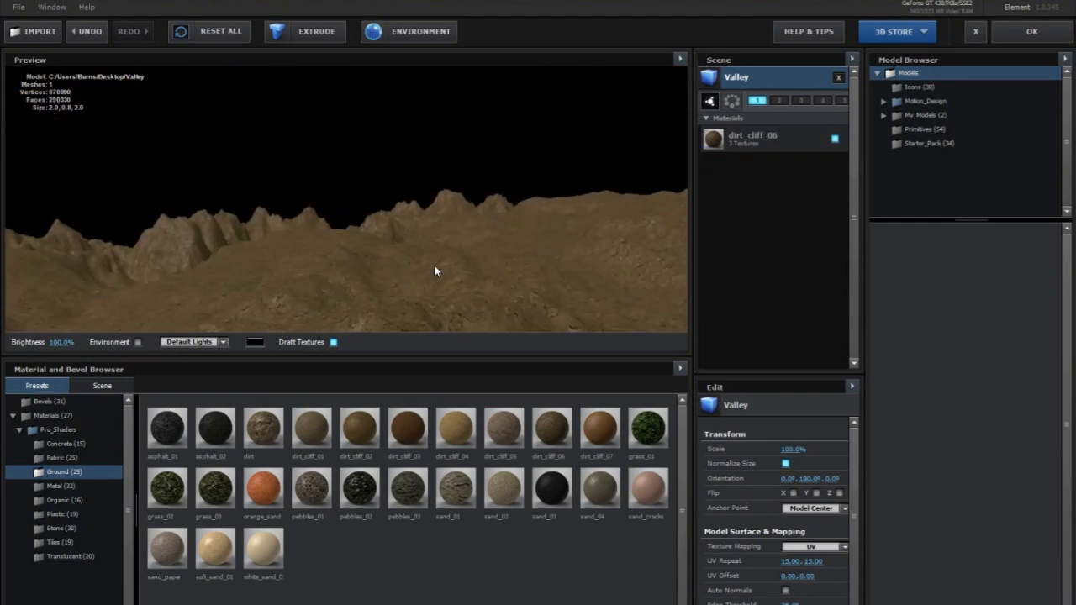
left_click(1051, 29)
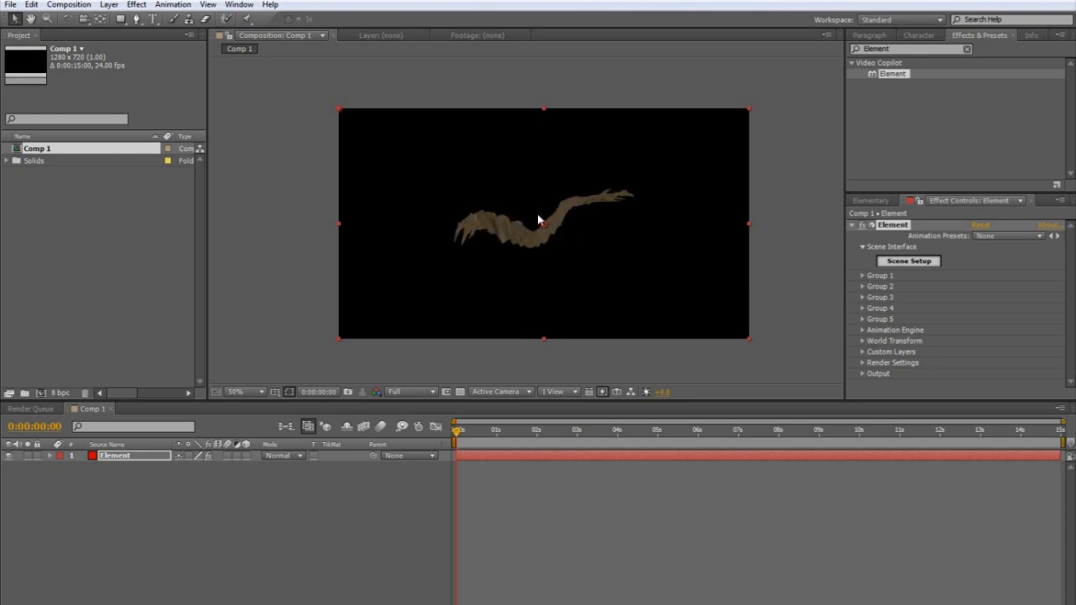
Add a two-node camera named Camera 1 with the 50mm preset to the composition
right_click(607, 494)
mouse_move(630, 502)
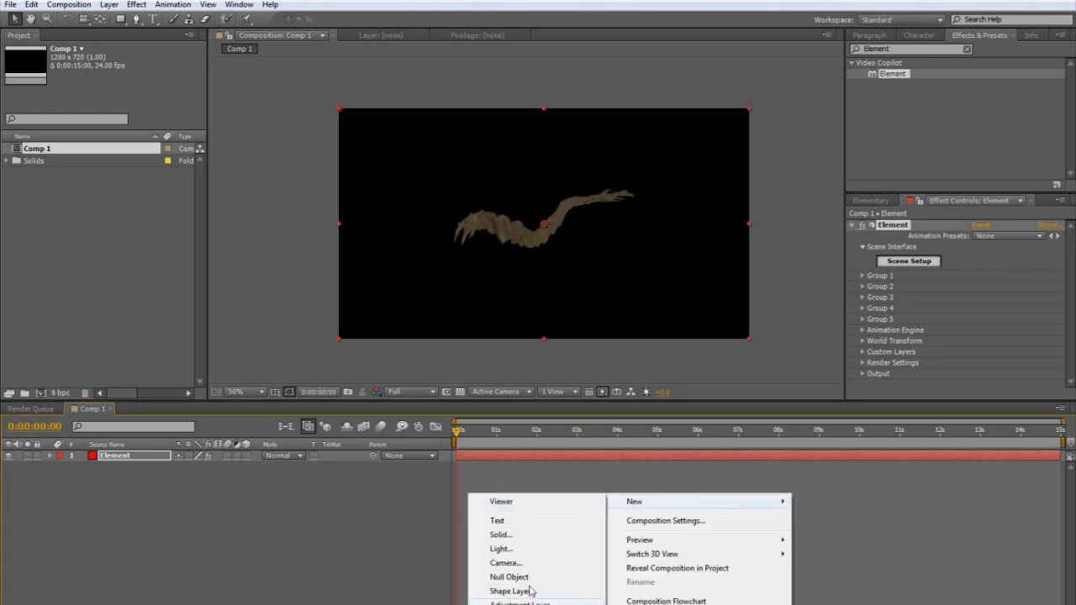
left_click(514, 563)
left_click(744, 380)
left_click(739, 476)
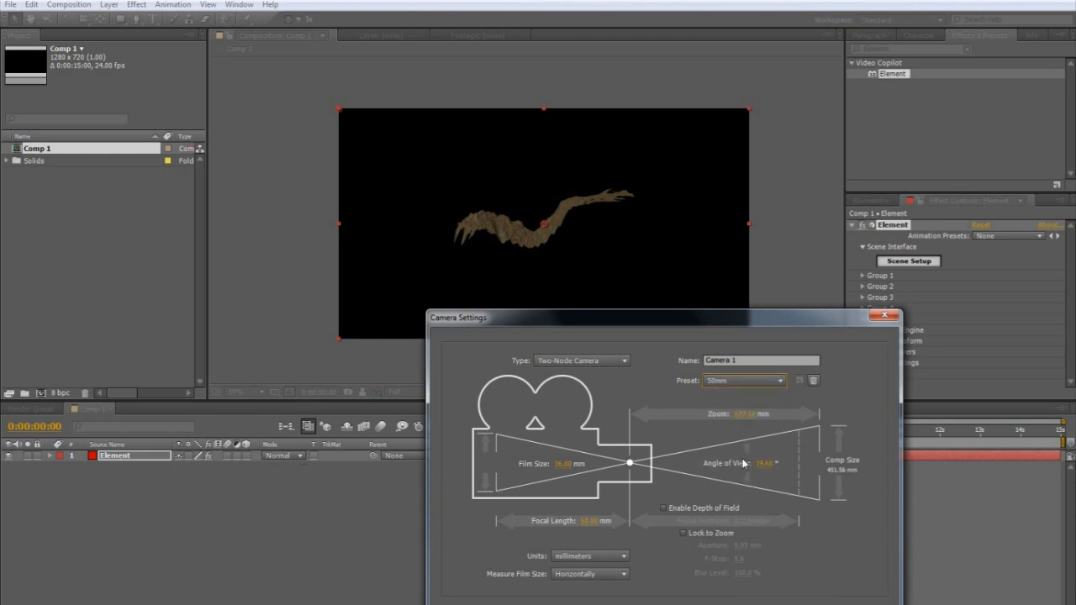
key("Return")
Move Camera 1 with the camera tool to a close, low view across the valley floor towards the mountain ridge
left_click(84, 19)
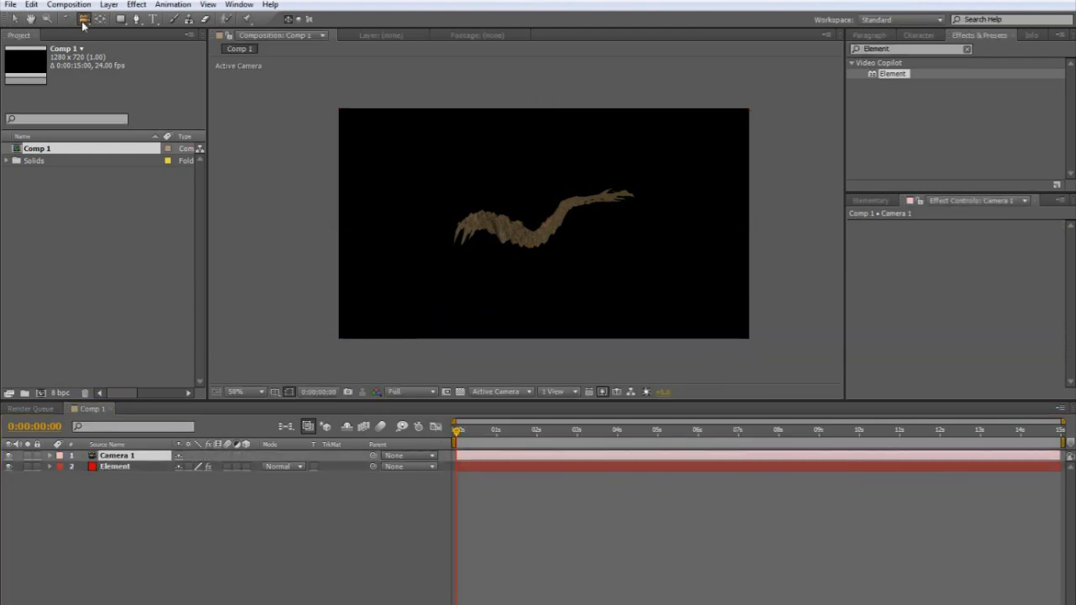
left_click_drag(588, 233, 491, 251)
left_click_drag(589, 247, 575, 135)
left_click_drag(644, 329, 634, 261)
left_click_drag(577, 298, 589, 208)
left_click_drag(585, 267, 636, 225)
mouse_move(598, 262)
left_mouse_down()
mouse_move(600, 293)
mouse_move(603, 279)
left_mouse_up()
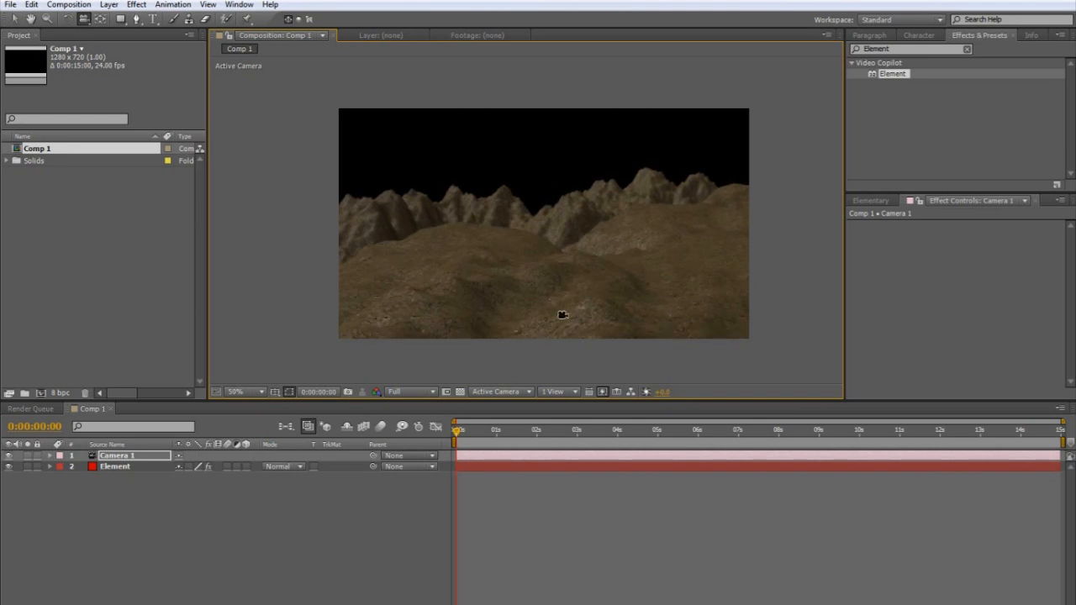
Reopen the Element scene setup and try the dirt, sand_01 and sand_02 ground materials on the Valley model
left_click(152, 467)
left_click(918, 265)
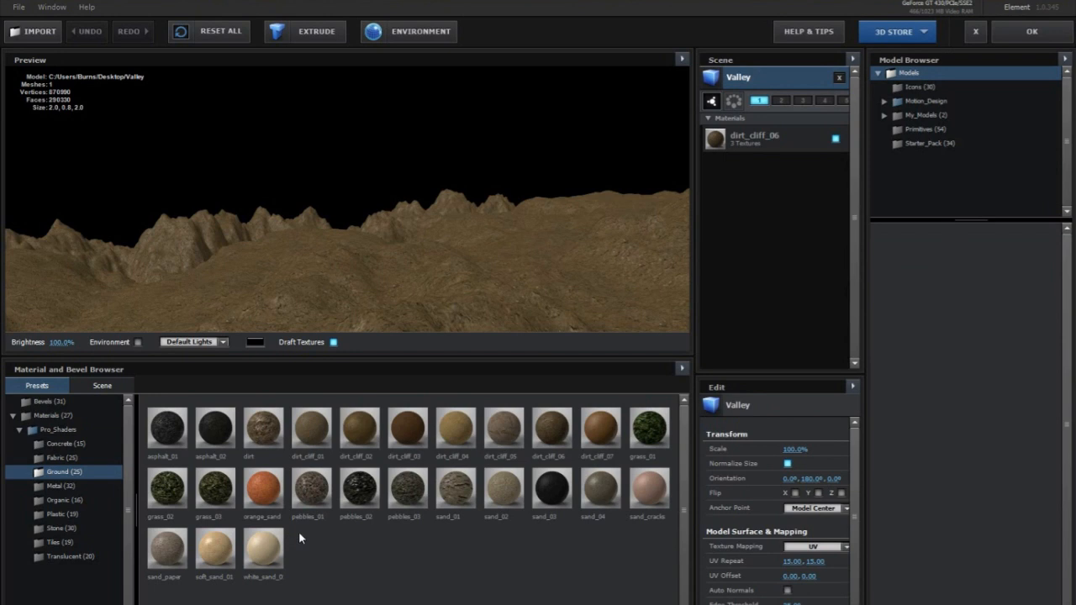
left_click(264, 428)
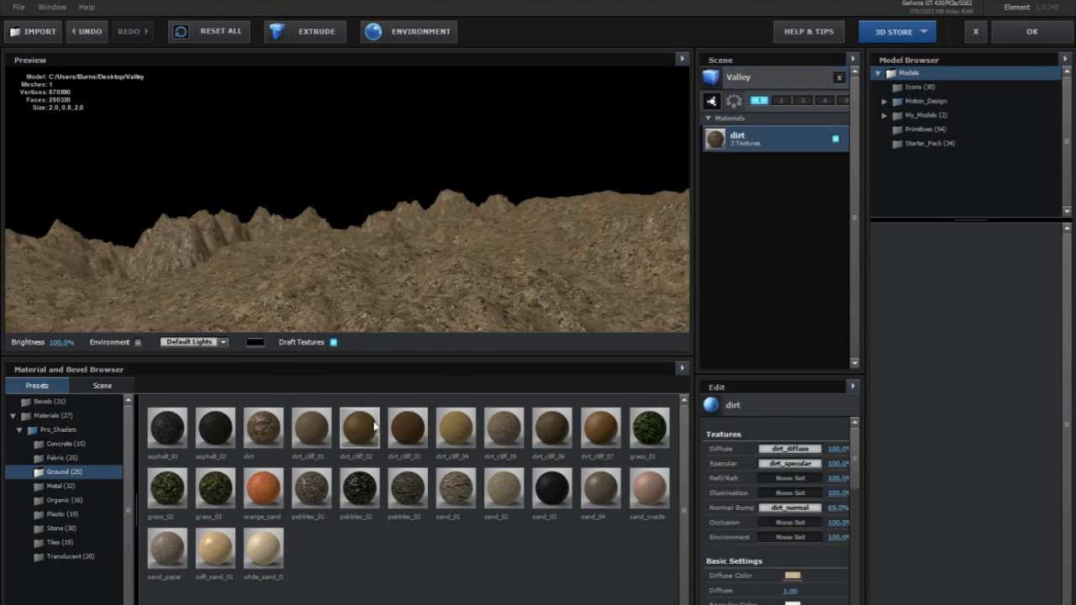
left_click(455, 494)
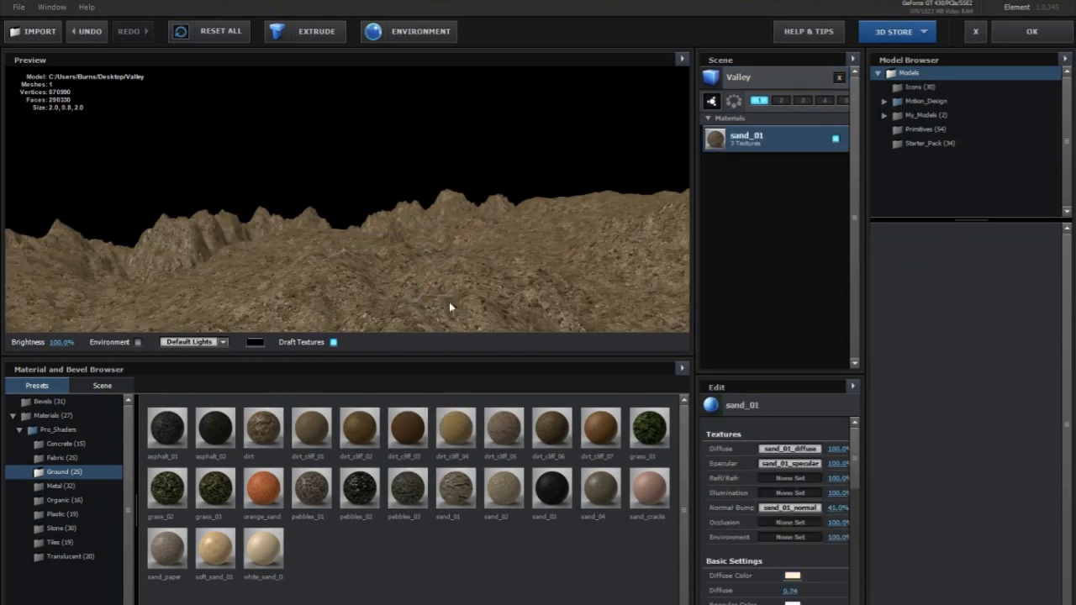
left_click(508, 501)
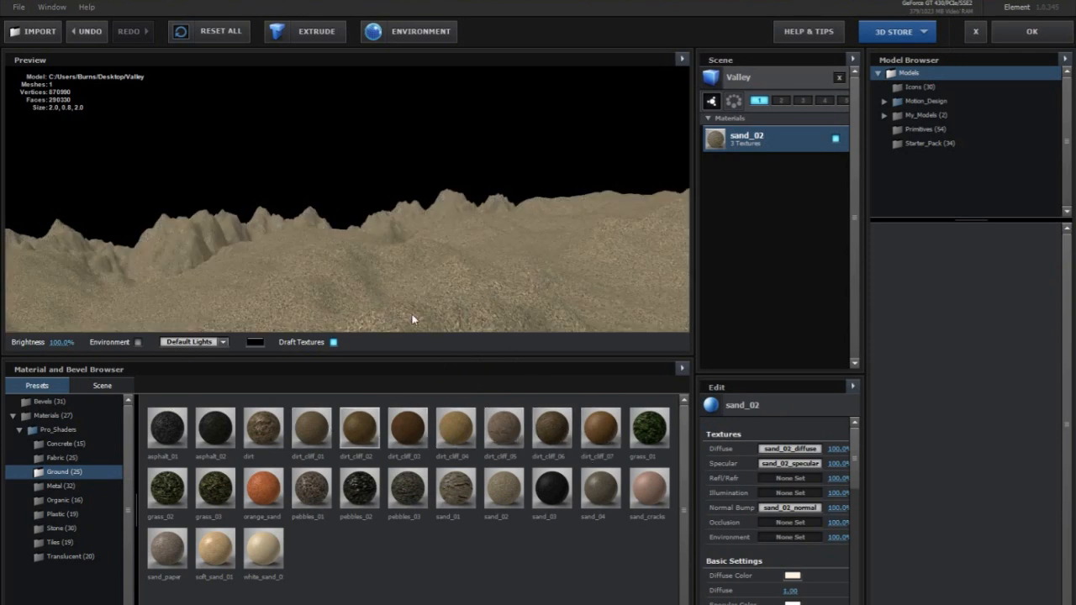
Try the dirt_cliff_02 material on the Valley model and check its texture with the Draft Textures option
left_click_drag(354, 432, 428, 284)
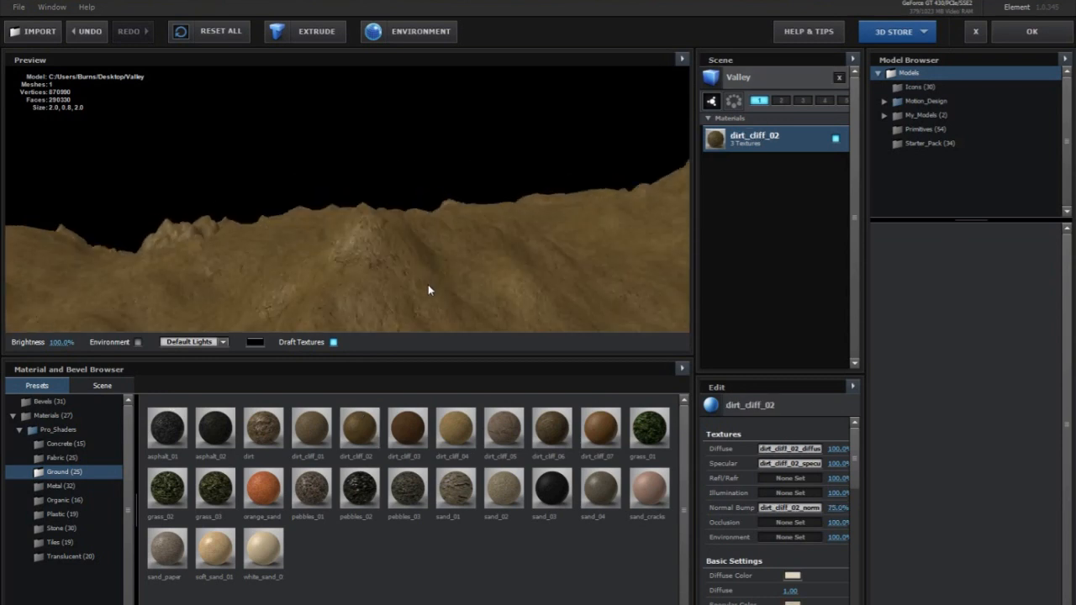
left_click(334, 342)
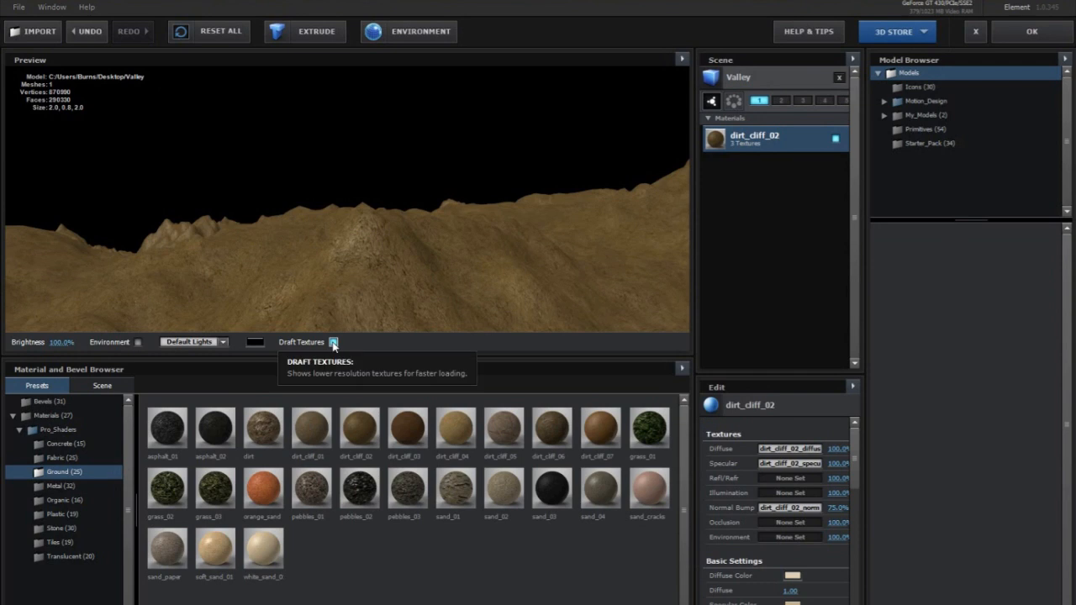
scroll(783, 506, "down", 3)
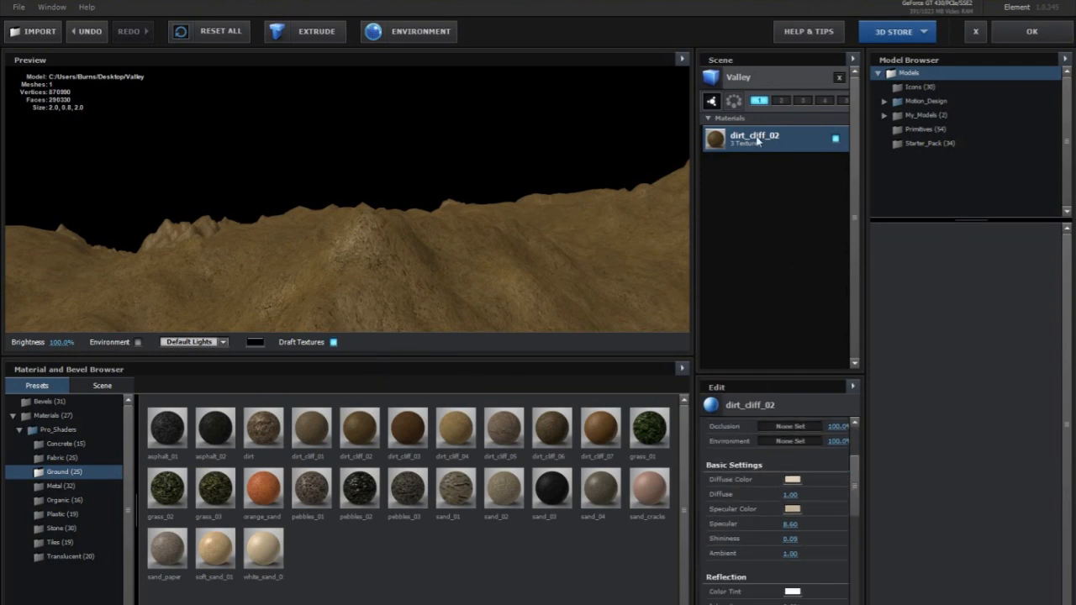
Set the Valley model's UV Repeat to 10 in both directions and accept the scene setup
left_click(753, 80)
left_click(792, 561)
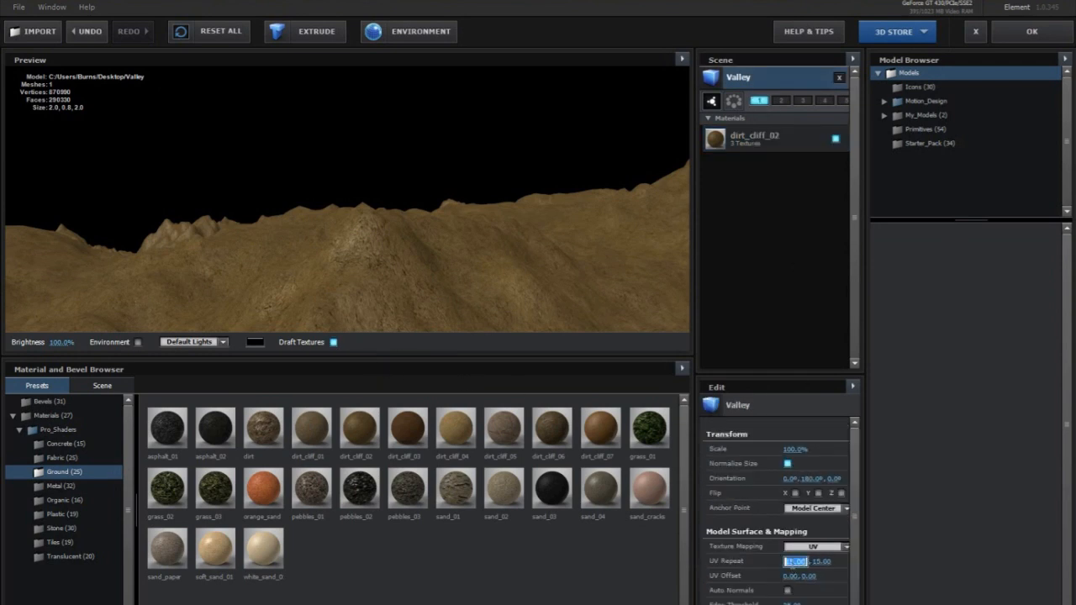
type("10")
left_click(818, 561)
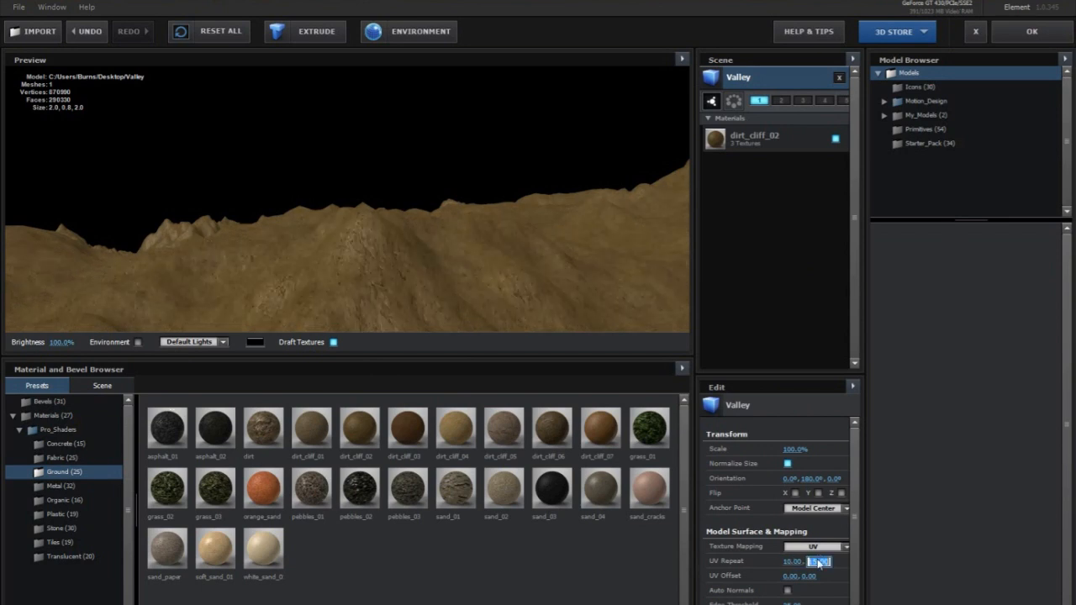
type("10")
key("Return")
left_click(1028, 32)
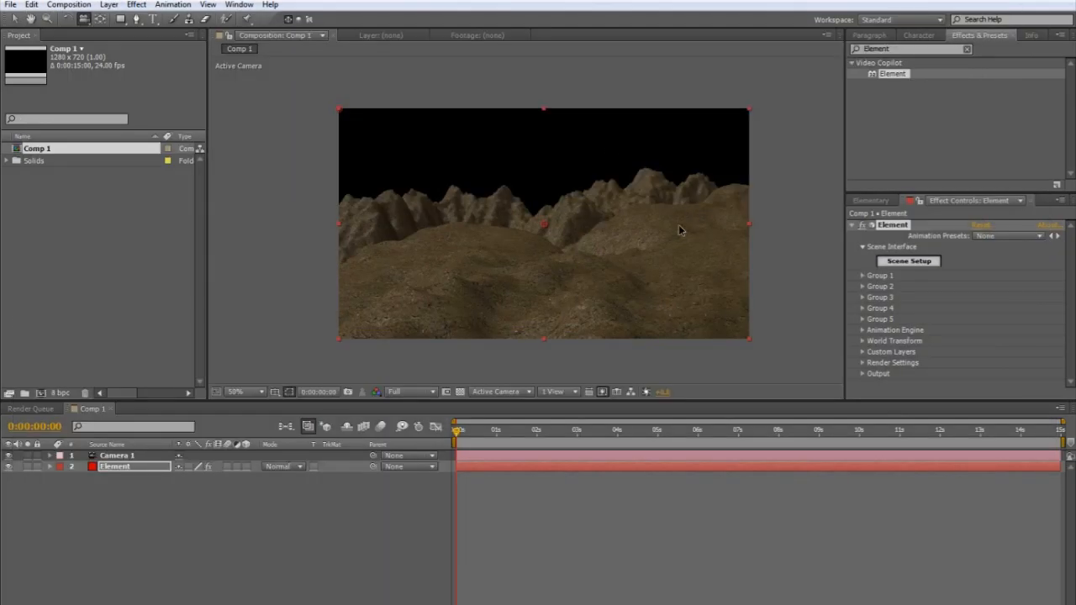
Apply the dirt ground material to the Valley model in the scene setup and accept it
left_click(899, 261)
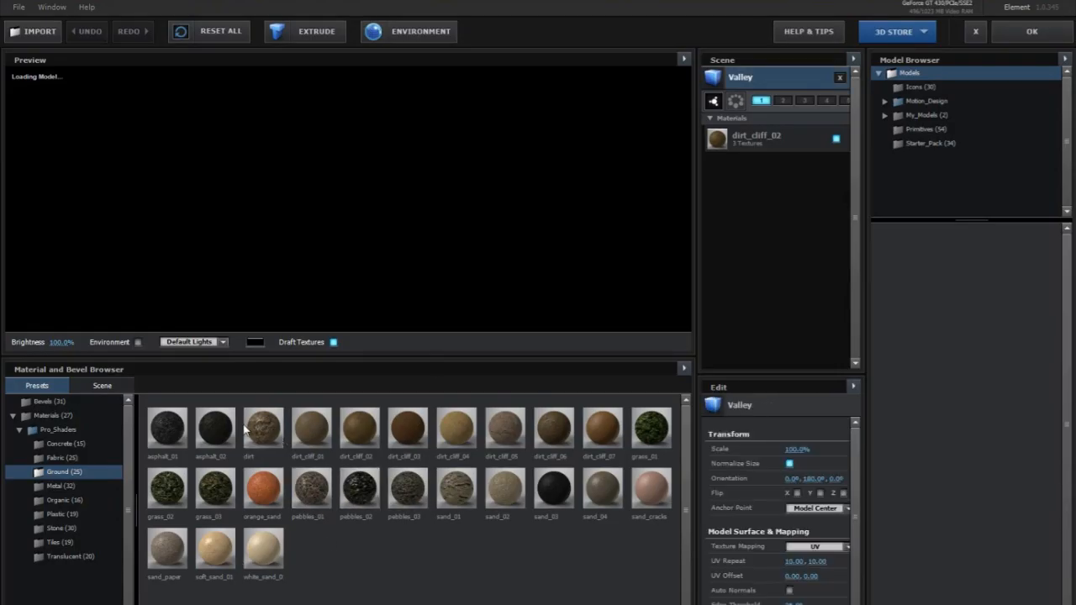
left_click_drag(275, 427, 401, 271)
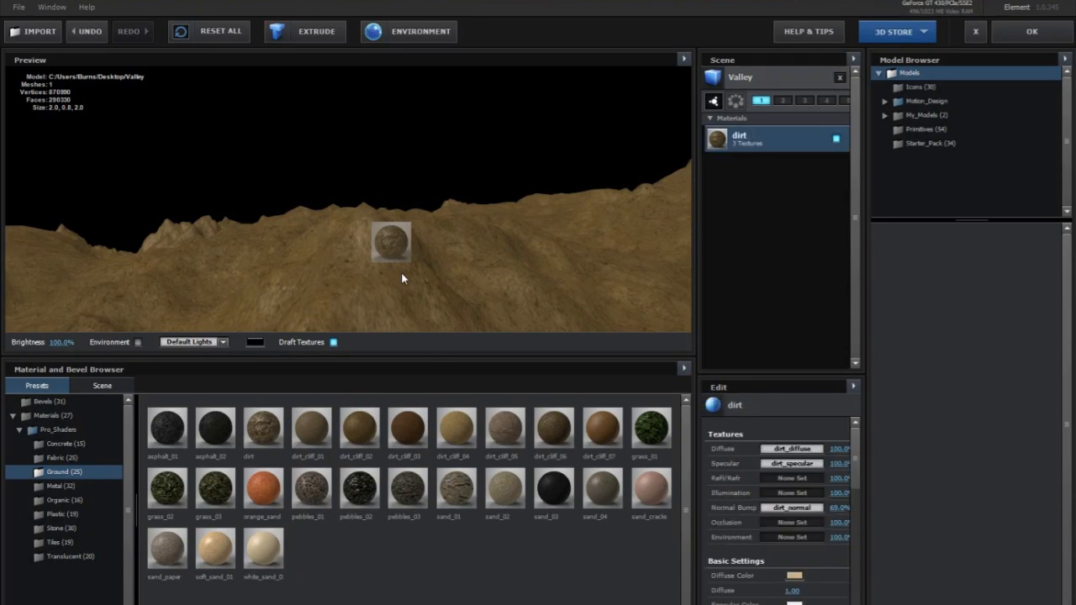
left_click(1063, 31)
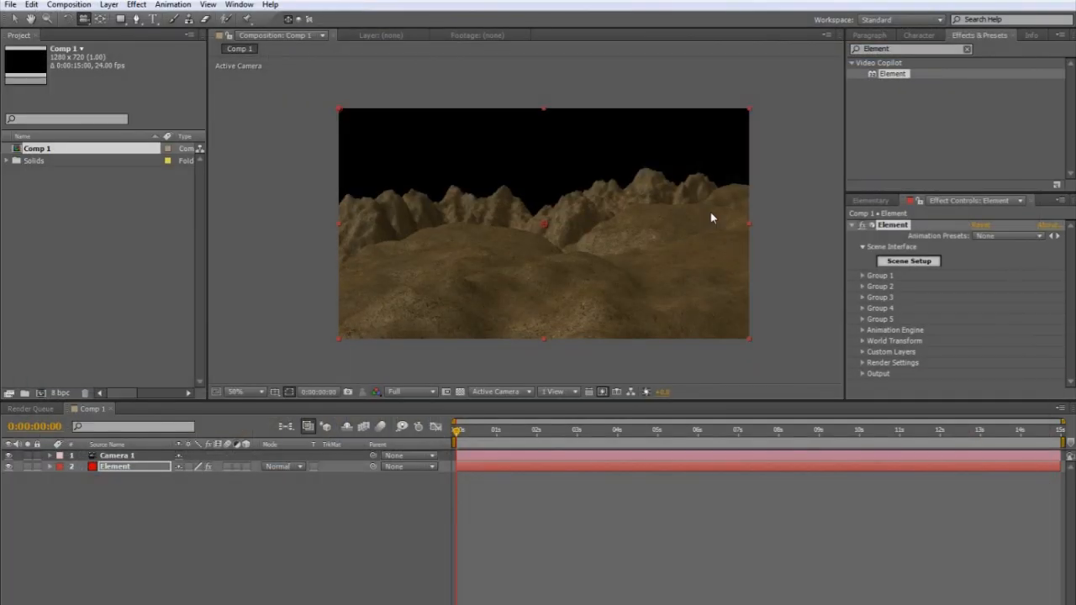
scroll(624, 290, "up", 1)
scroll(624, 290, "down", 1)
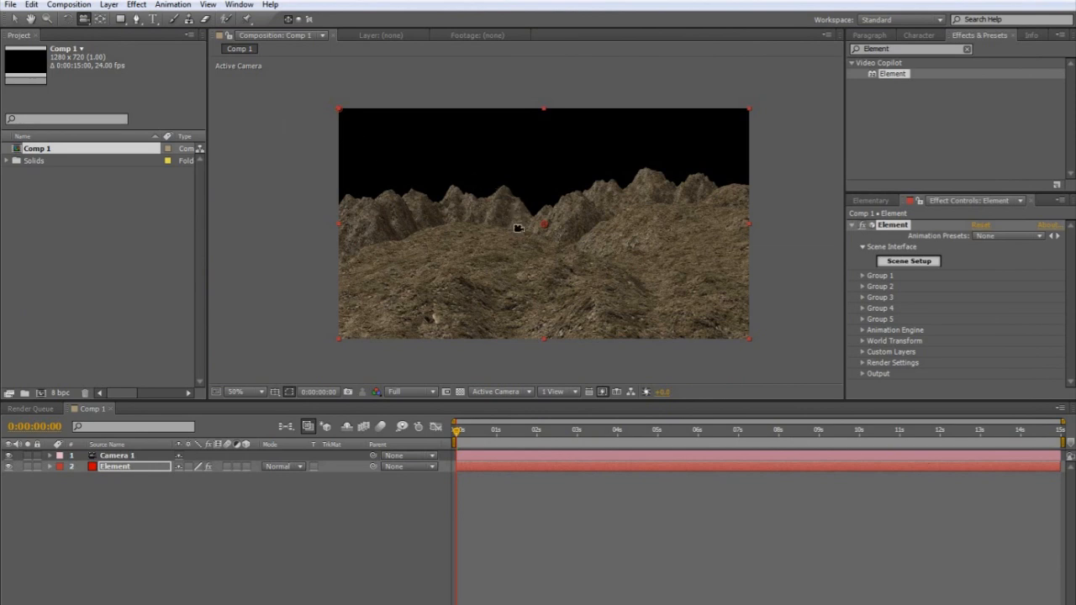
Reframe the composition camera so the valley floor leads to the mountain ridge, and deselect all layers
left_click_drag(516, 245, 551, 223)
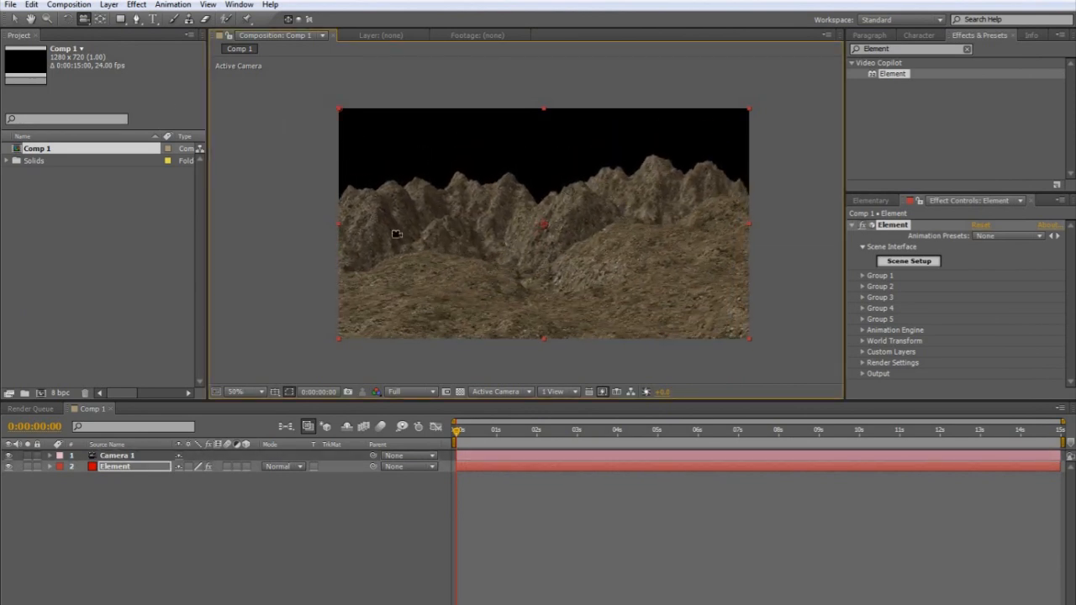
left_click(13, 19)
left_click(635, 528)
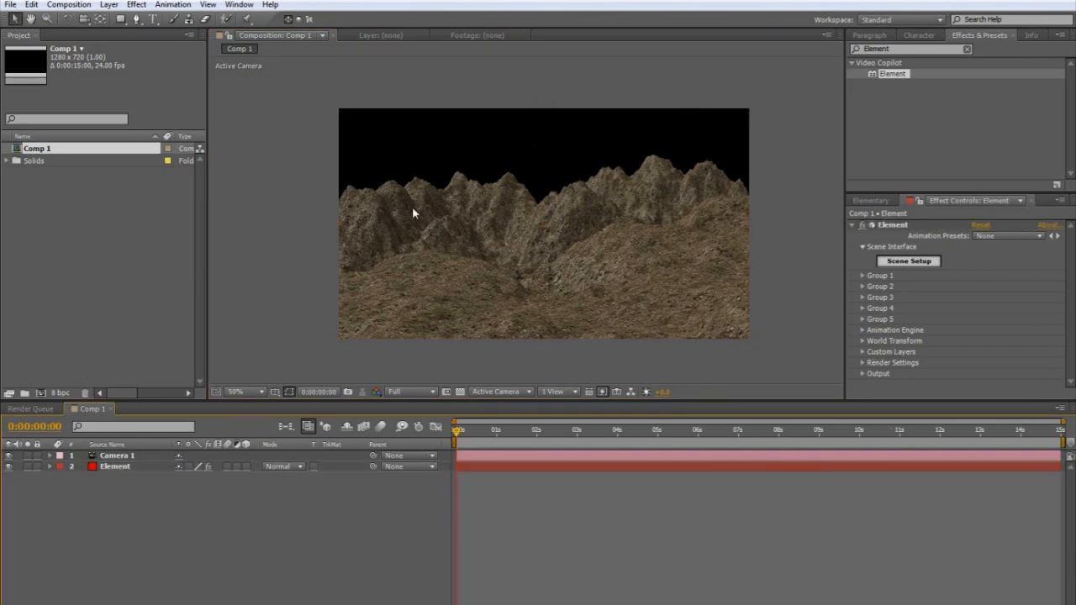
Set the Valley model's Scale to 1000% in the Element scene setup and accept it
left_click(935, 263)
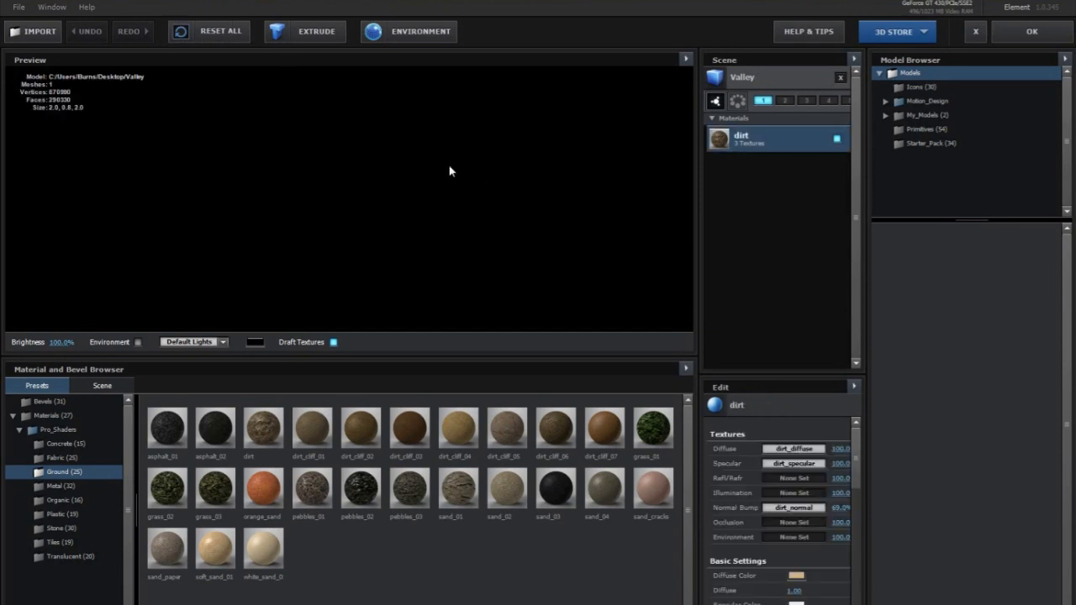
left_click_drag(400, 209, 370, 205)
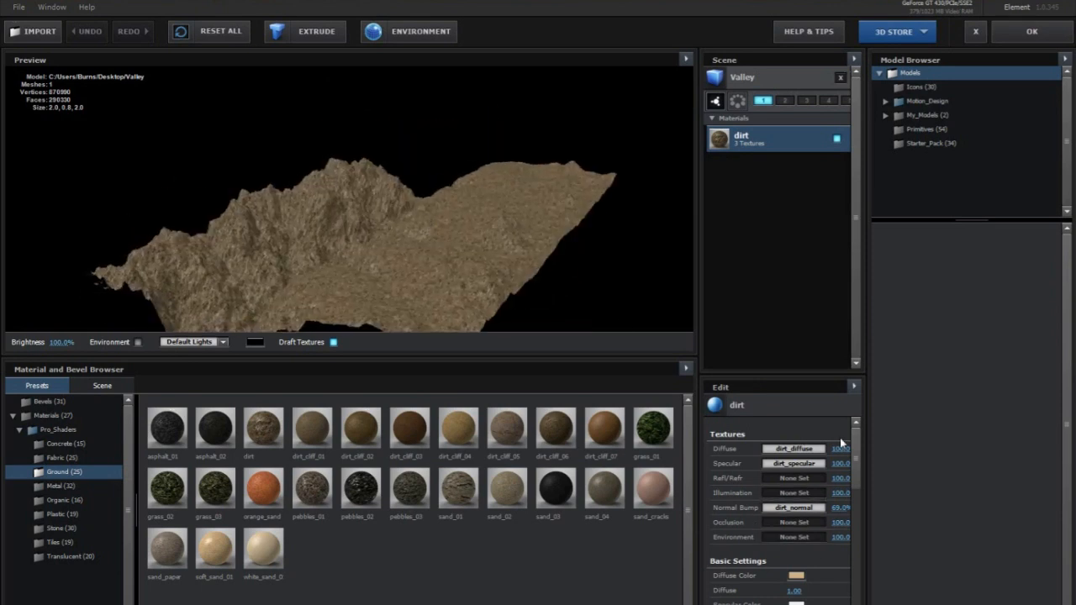
scroll(851, 454, "down", 3)
scroll(854, 447, "up", 3)
left_click(767, 78)
left_click(805, 449)
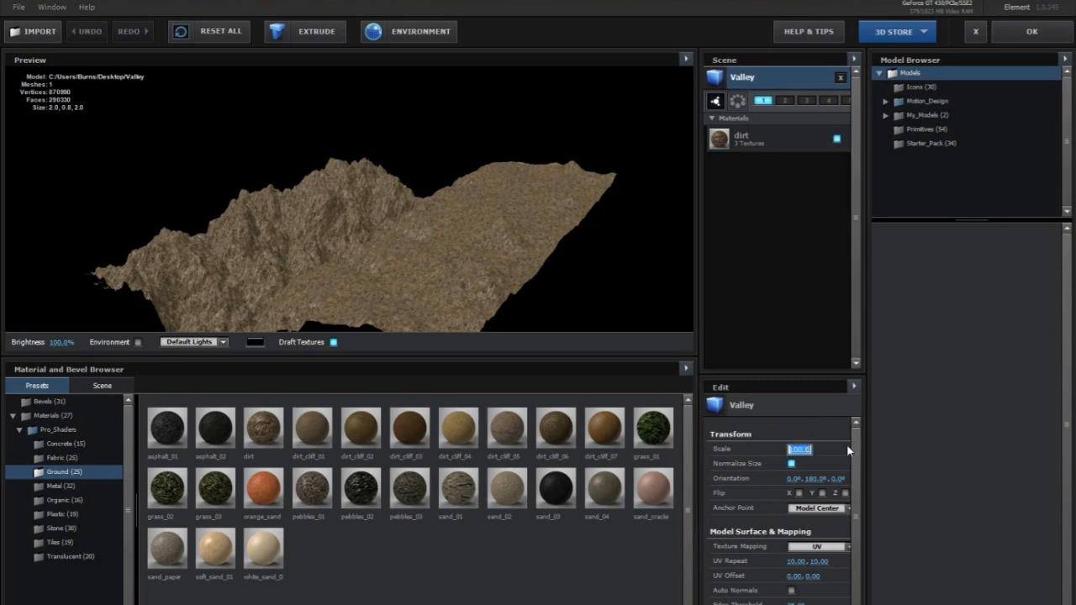
type("1000")
key("Return")
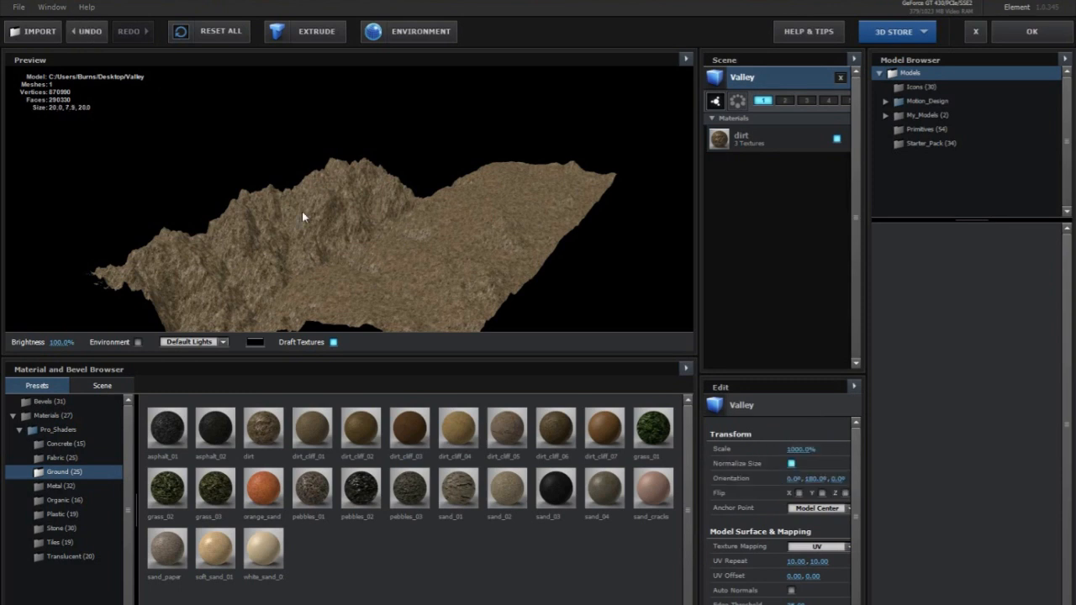
left_click(1034, 34)
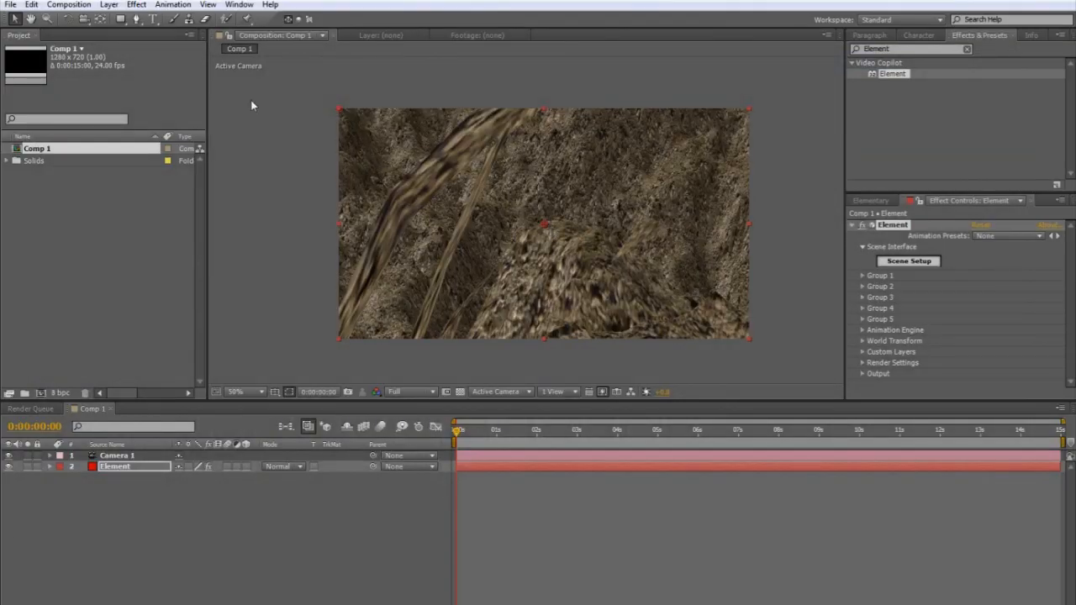
Reposition Camera 1 around the enlarged terrain to frame the valley floor in front of the mountain ridge
left_click(85, 20)
left_click_drag(584, 178, 569, 468)
left_click_drag(567, 277, 566, 323)
left_click_drag(594, 160, 579, 348)
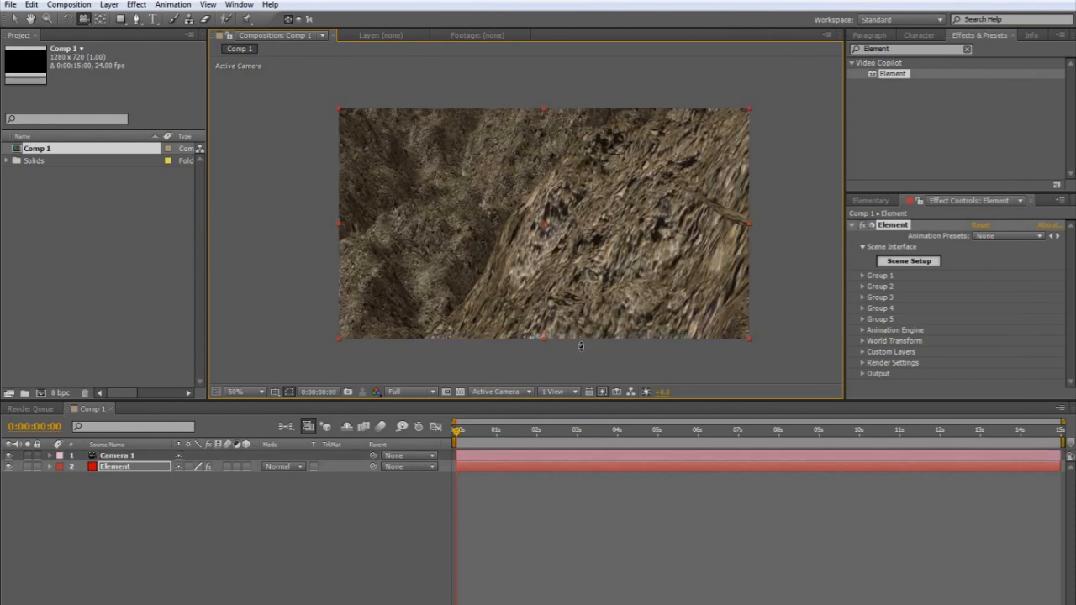
left_click_drag(629, 234, 597, 365)
left_click_drag(669, 148, 632, 322)
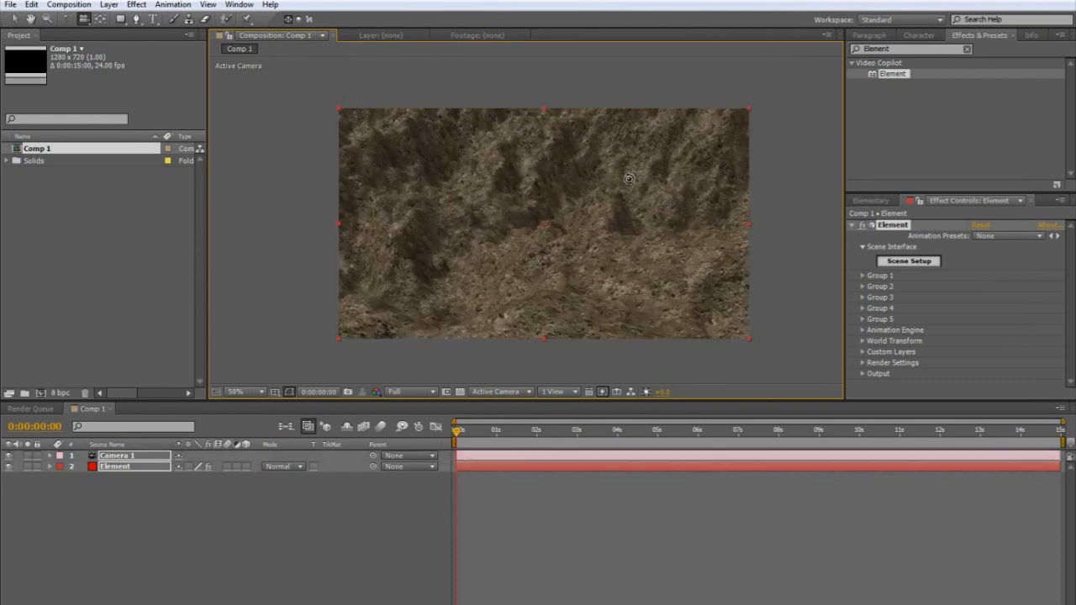
left_click_drag(631, 162, 602, 313)
left_click_drag(608, 218, 557, 380)
left_click_drag(580, 286, 600, 262)
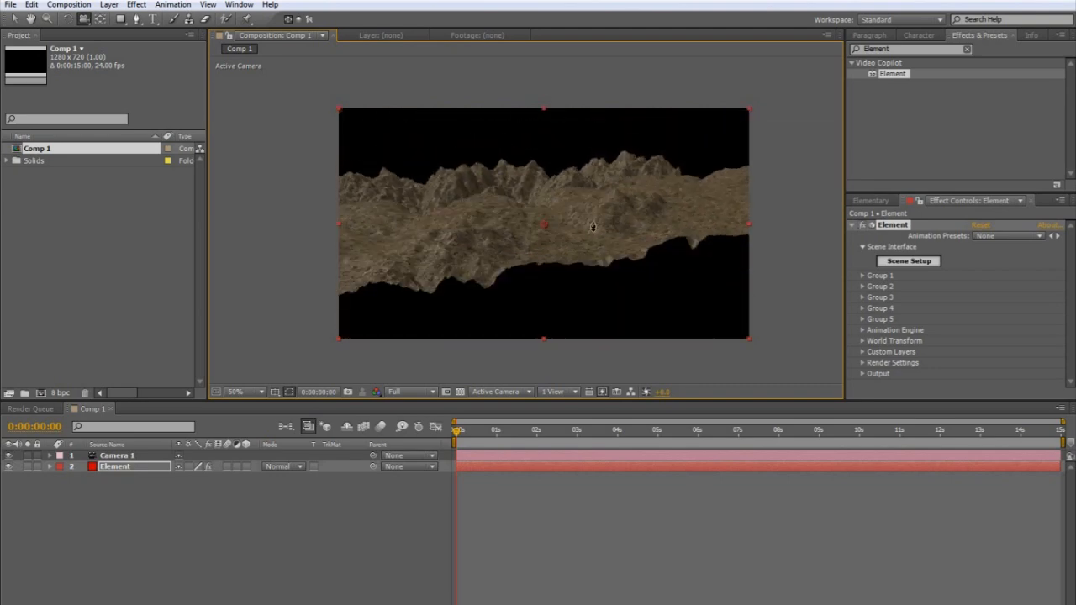
left_click_drag(594, 183, 588, 135)
left_click_drag(581, 220, 603, 269)
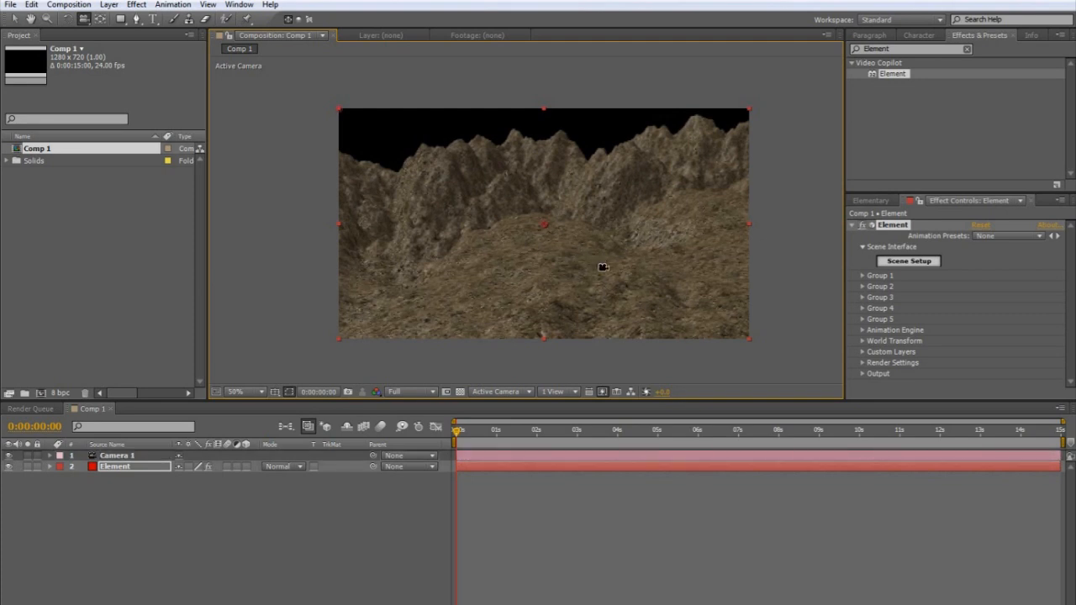
Open and close Camera 1's settings, and expand its property groups in the timeline
double_click(118, 457)
left_click(664, 508)
key("Return")
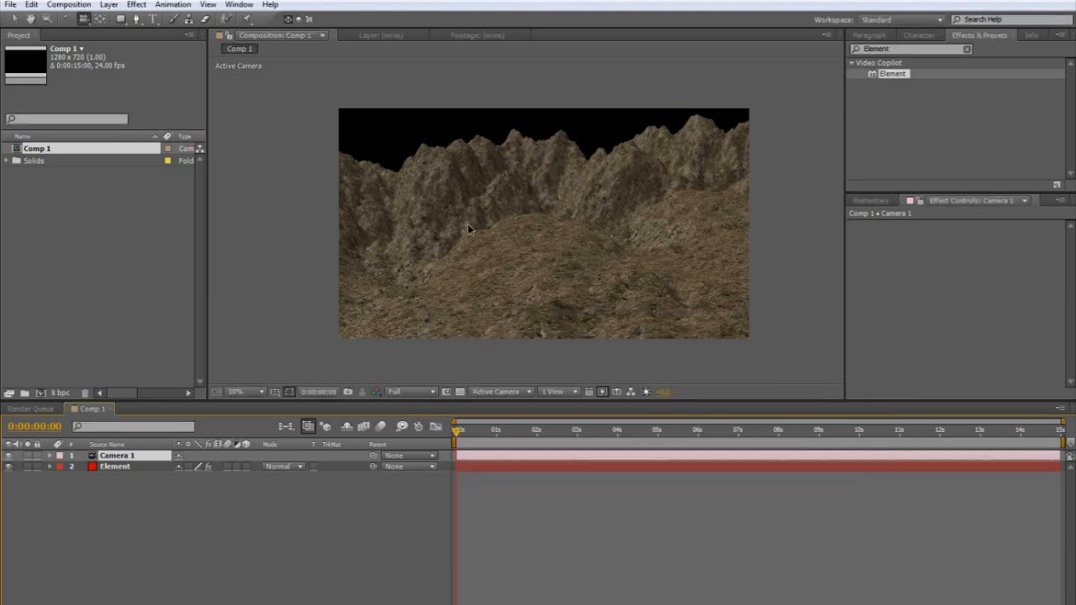
left_click(49, 456)
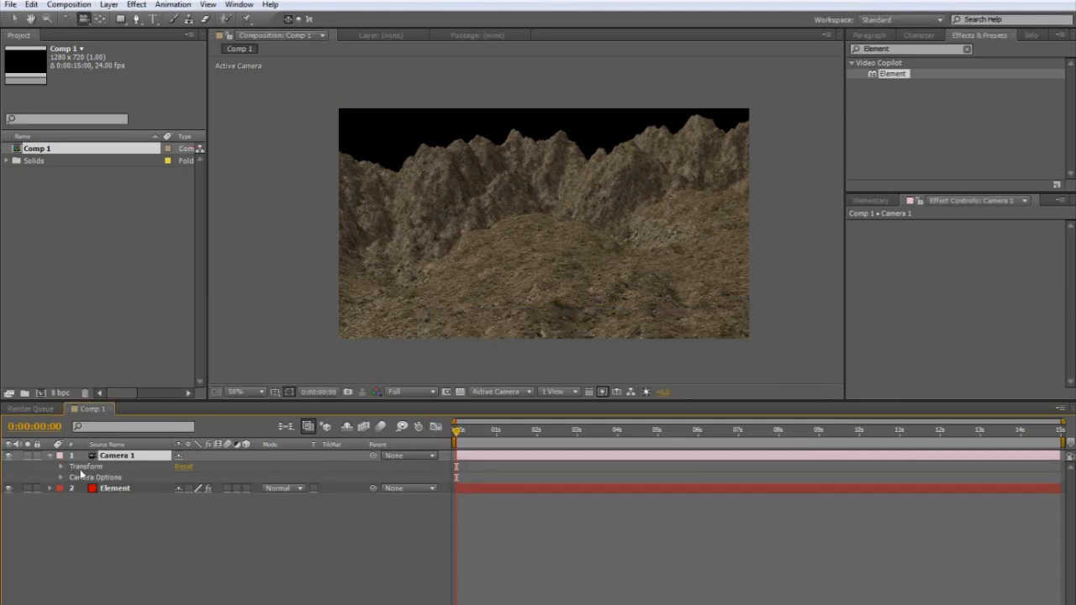
Switch to the 2 Views - Horizontal layout and examine Camera 1's placement over the terrain from the Top view
left_click(555, 392)
left_click(588, 420)
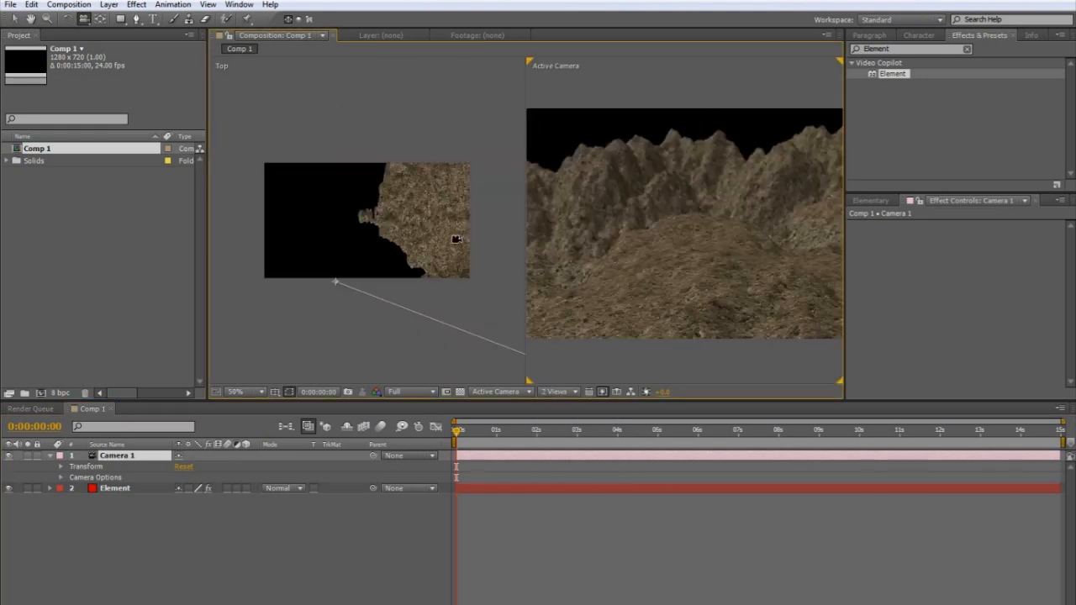
left_click(370, 204)
left_click_drag(369, 241, 358, 269)
left_click_drag(365, 207, 343, 413)
scroll(383, 185, "up", 2)
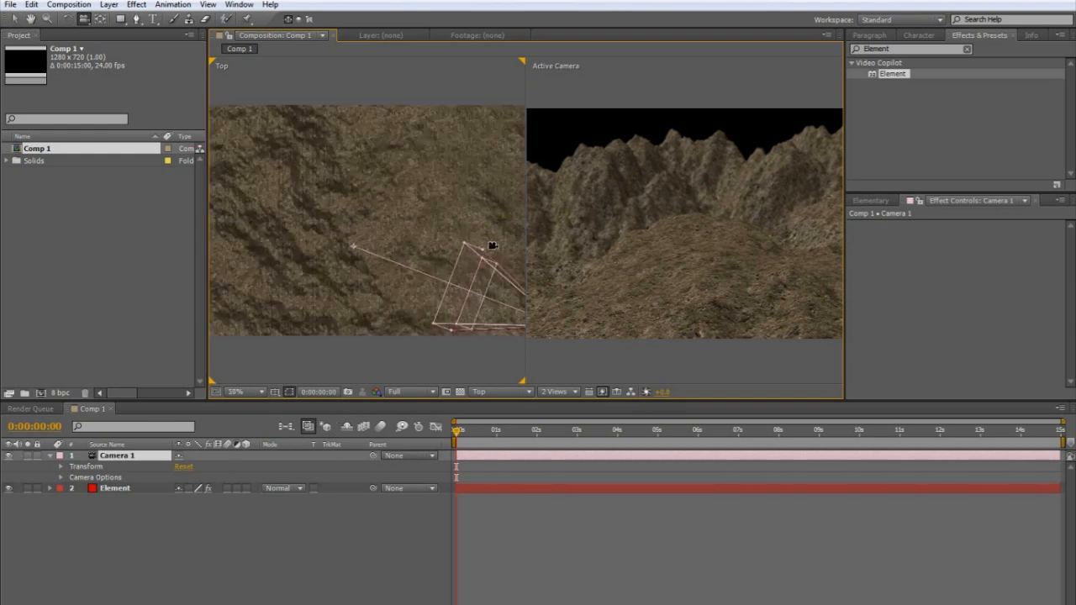
scroll(490, 257, "down", 2)
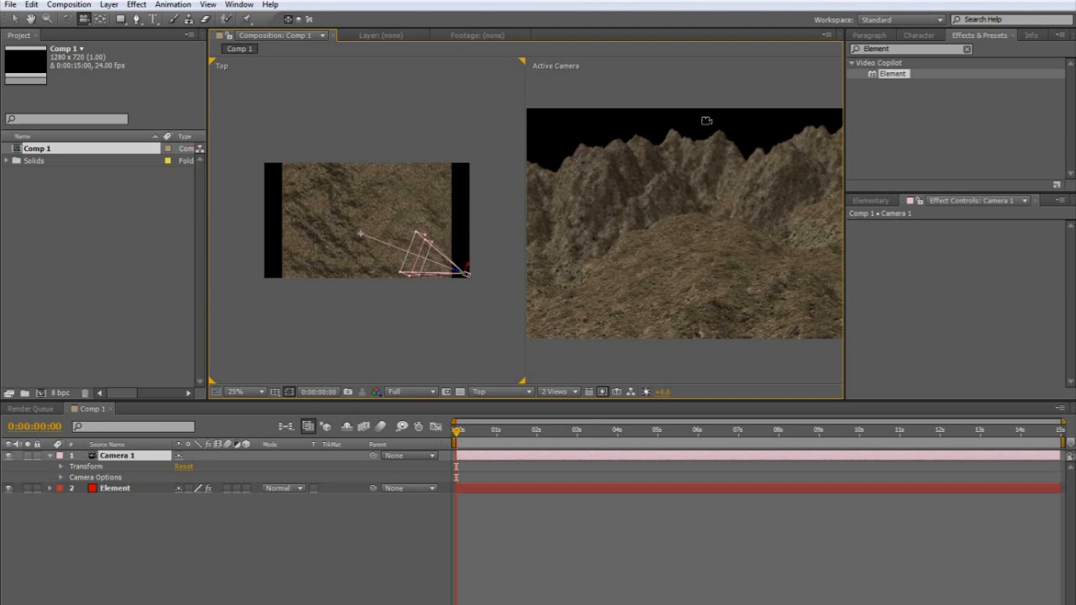
Return to the 1 View layout and reframe Camera 1 with more empty sky above the ridge
left_click(549, 393)
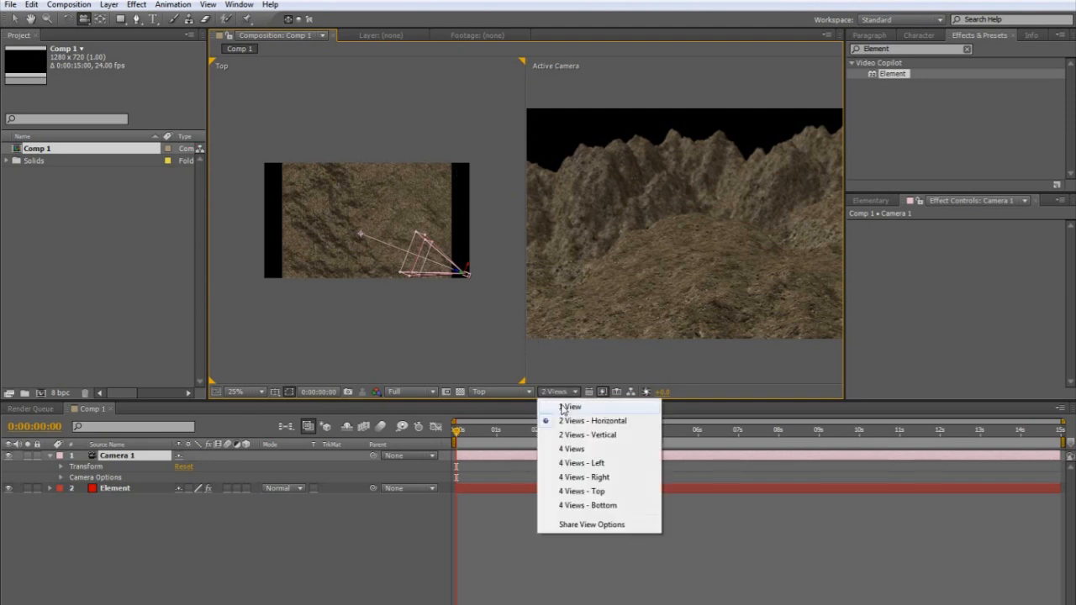
left_click(570, 406)
left_click_drag(599, 237, 681, 254)
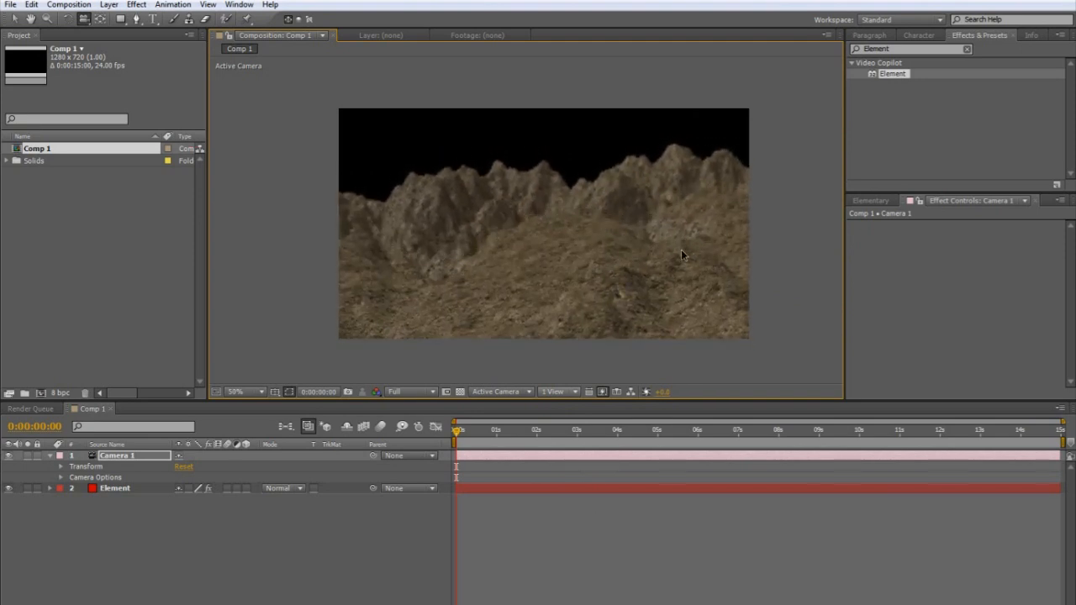
Create a light blue solid and place it at the bottom of the layer stack, behind the terrain
left_click(117, 487)
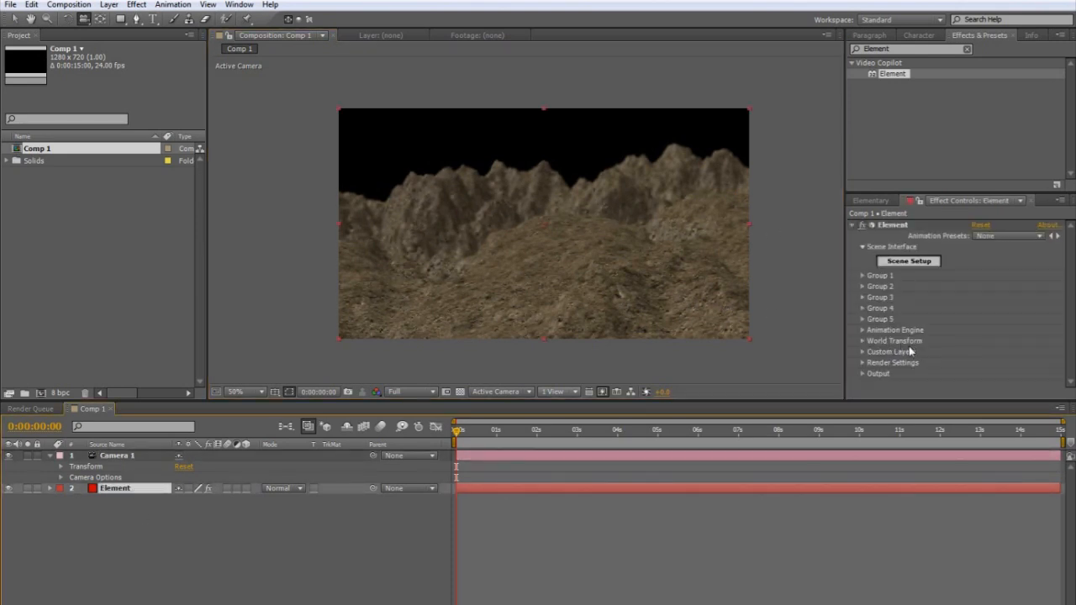
right_click(580, 526)
mouse_move(607, 399)
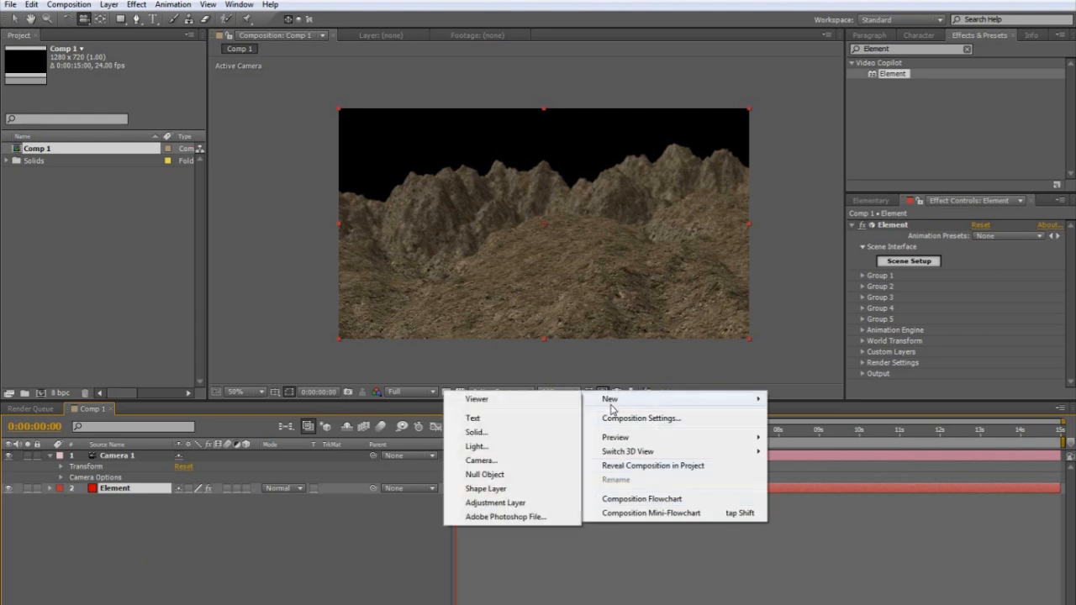
left_click(507, 434)
left_click(771, 450)
left_click_drag(612, 521, 613, 499)
left_click(529, 431)
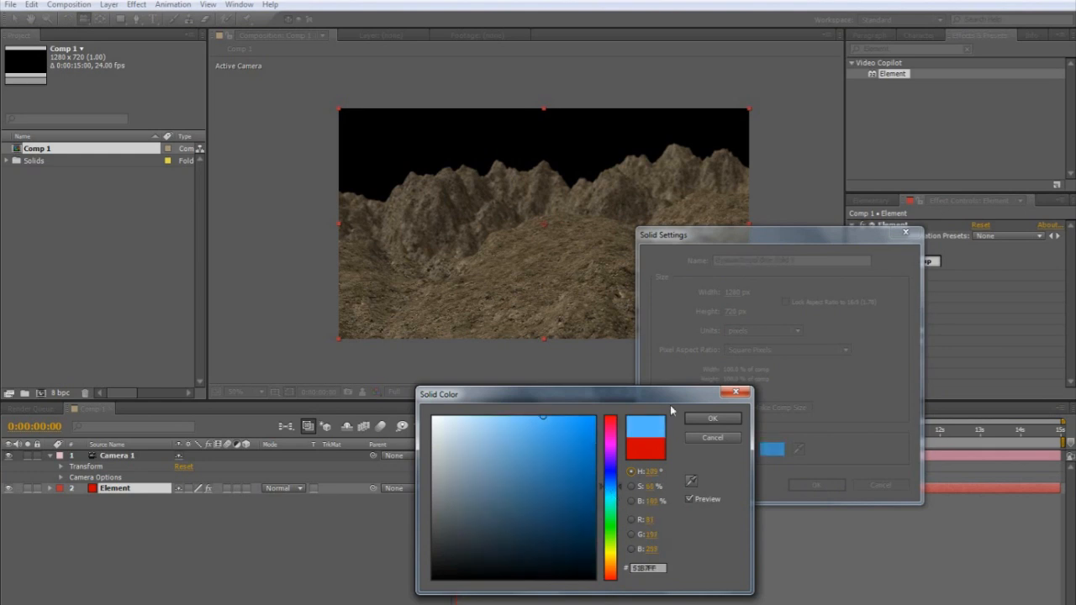
left_click(712, 418)
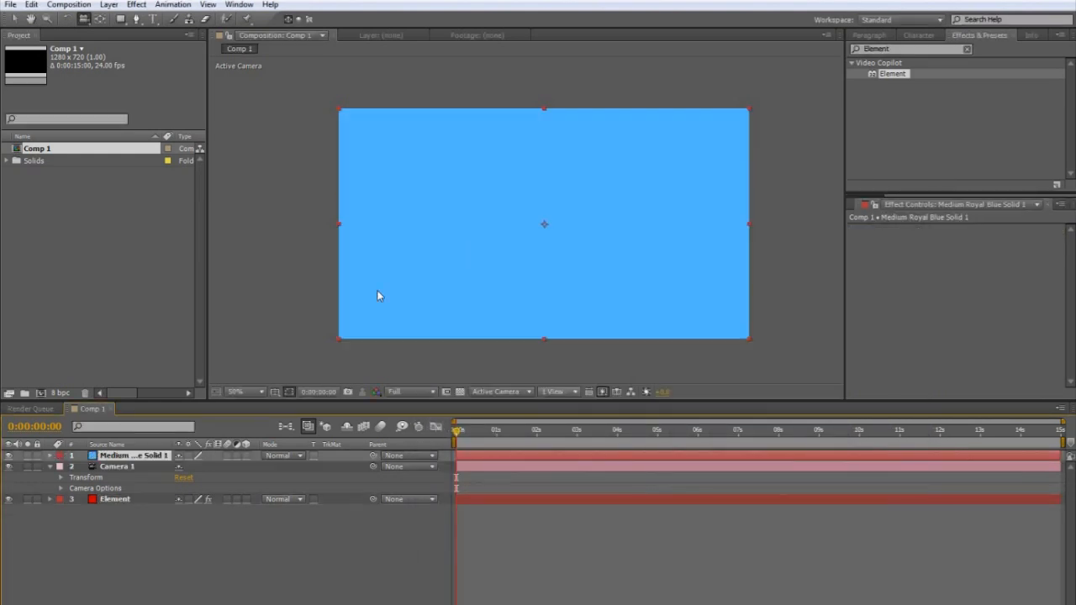
key("ctrl+shift+bracketleft")
Apply the Ramp effect to the blue solid and raise the end of the ramp to about 640, 516
left_click(916, 48)
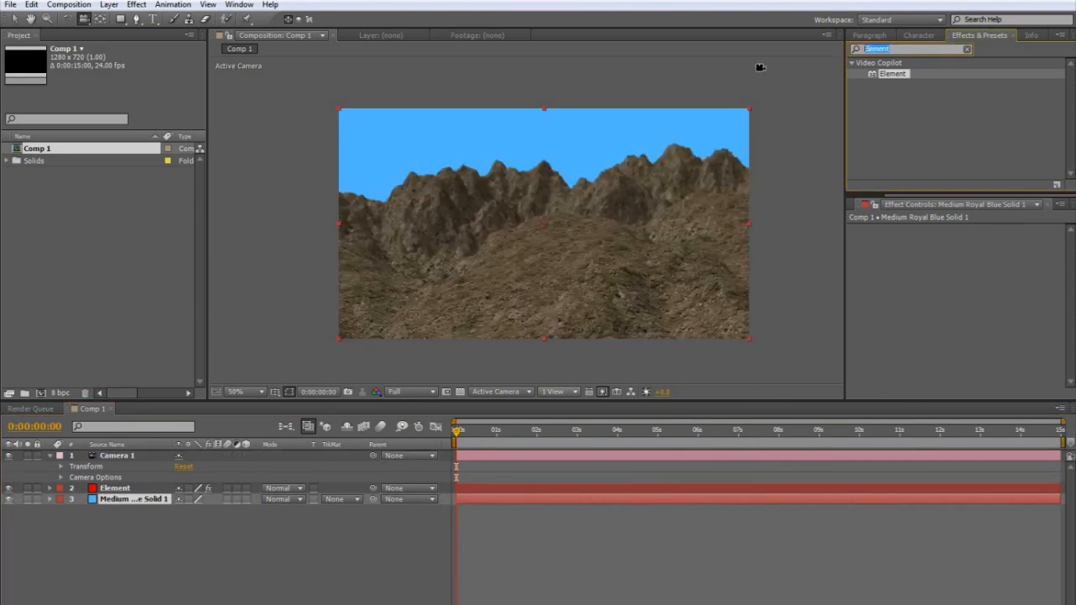
type("ramp")
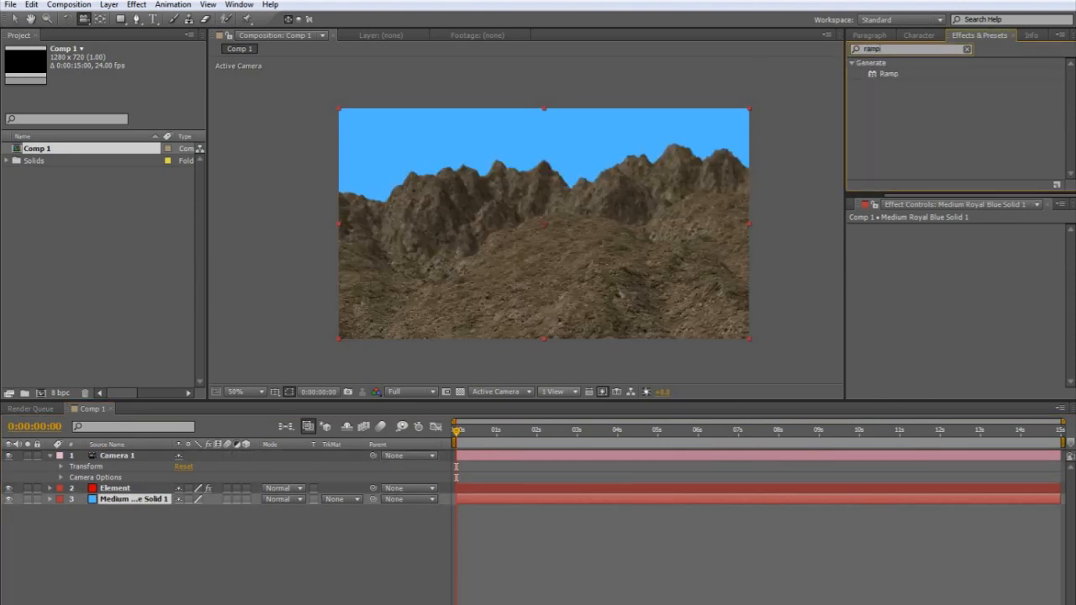
left_click_drag(897, 74, 134, 501)
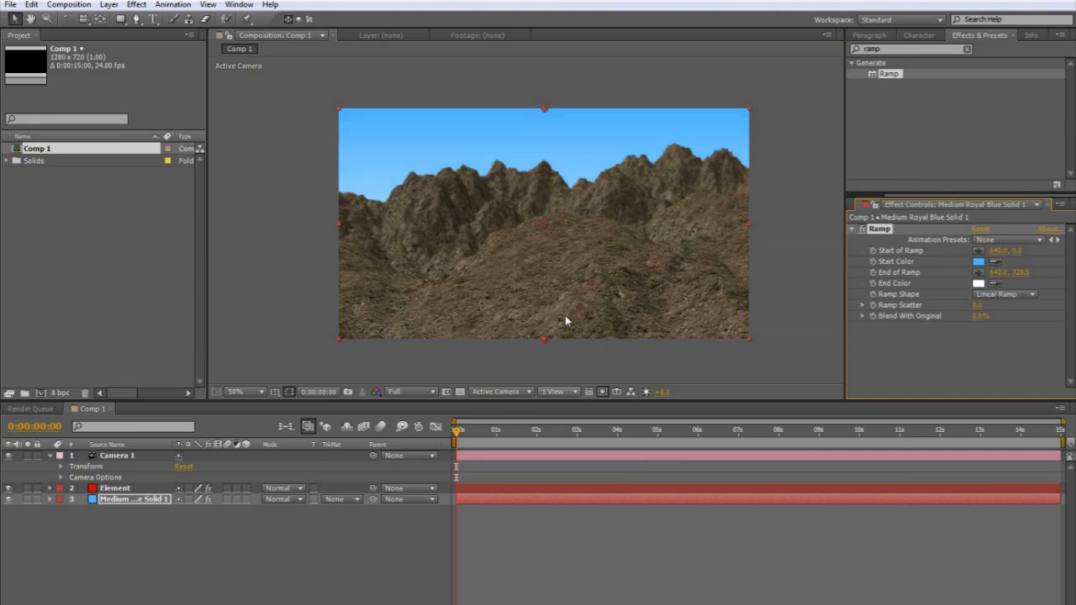
left_click_drag(544, 343, 540, 271)
left_click(659, 372)
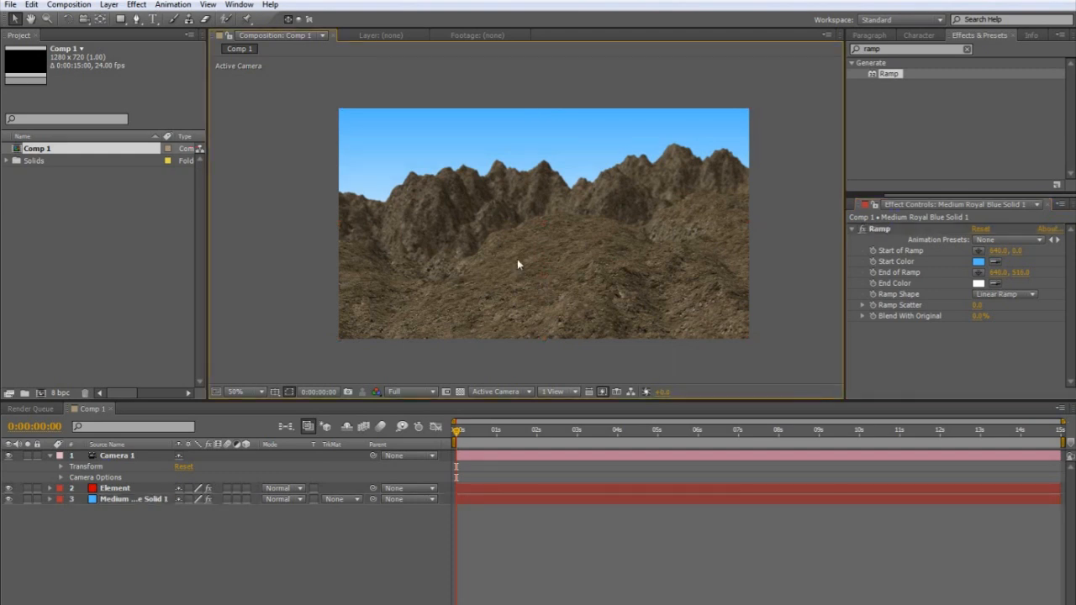
Enable fog in the Element layer's render settings and sample its color from the pale blue sky near the ridge
left_click(135, 489)
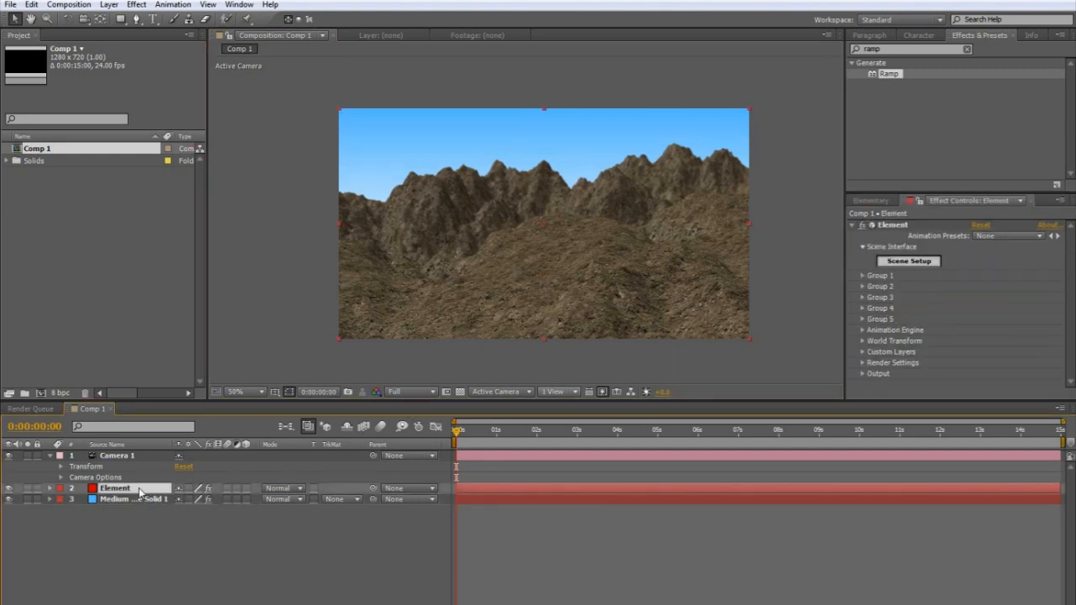
left_click(861, 362)
scroll(863, 363, "down", 2)
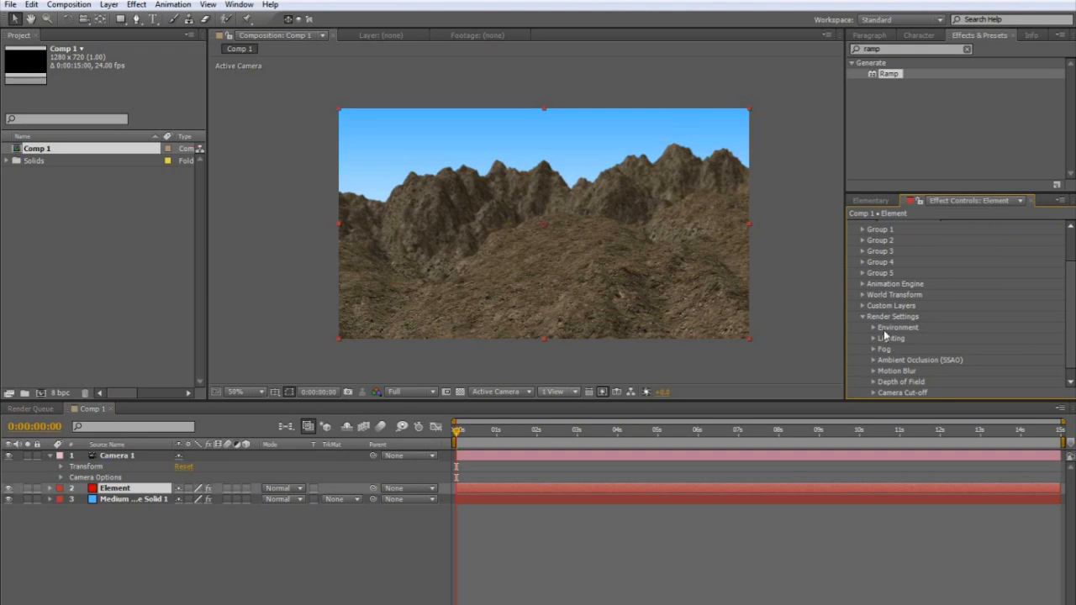
left_click(872, 350)
scroll(874, 351, "down", 1)
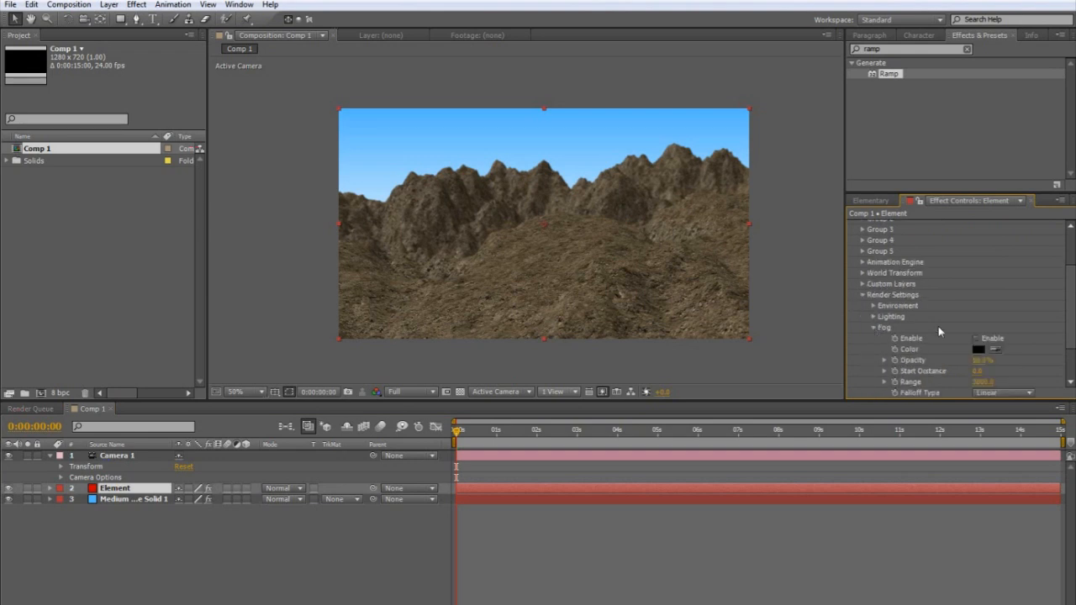
scroll(947, 358, "down", 1)
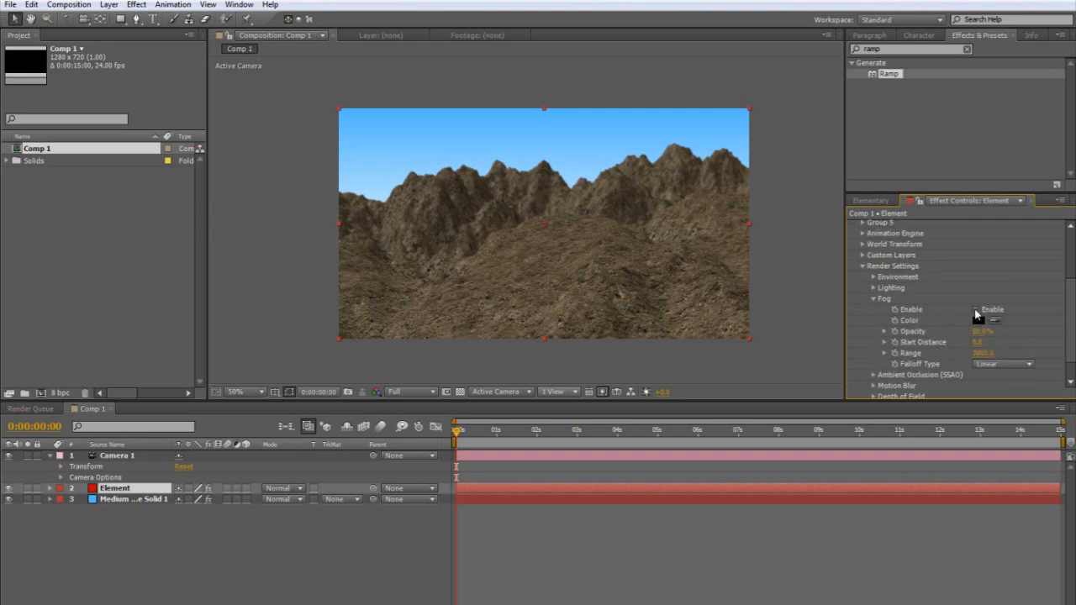
left_click(976, 310)
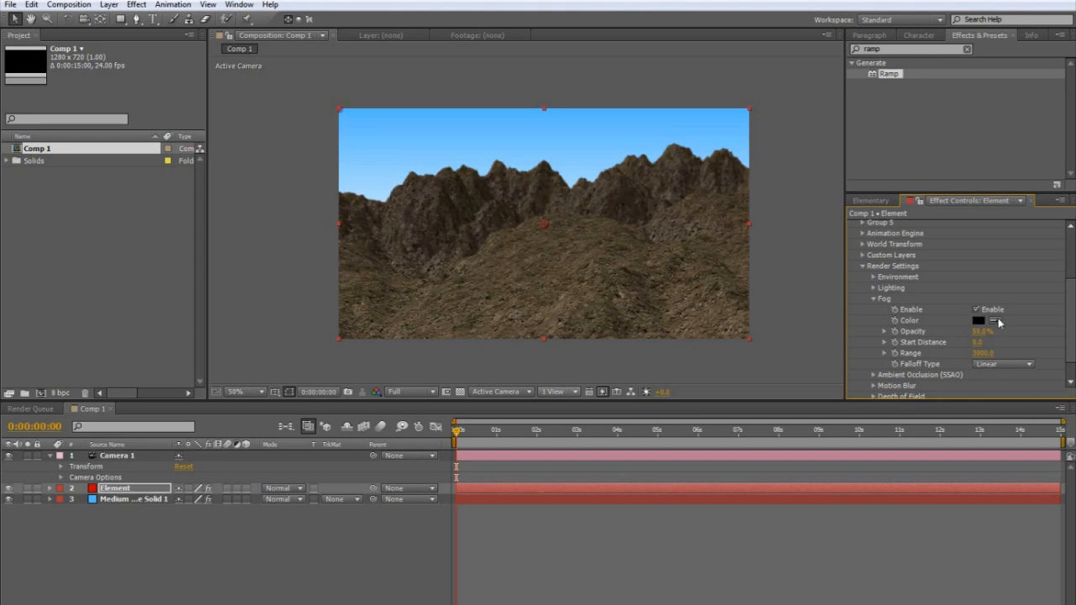
left_click(993, 322)
left_click(576, 178)
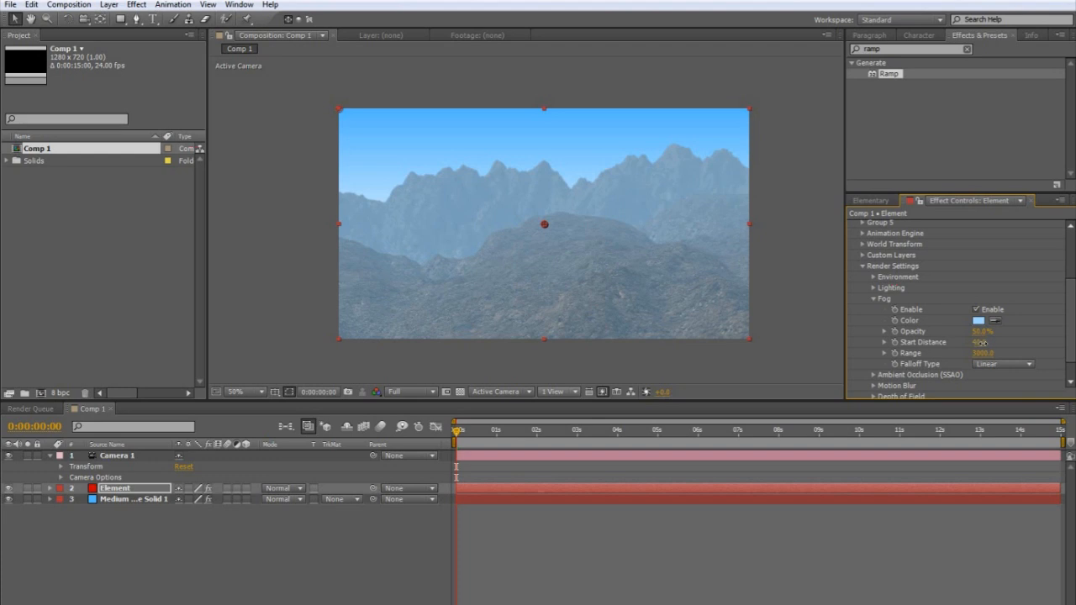
Adjust the fog's start distance to about 1900 and extend its range
left_click_drag(1011, 343, 1071, 302)
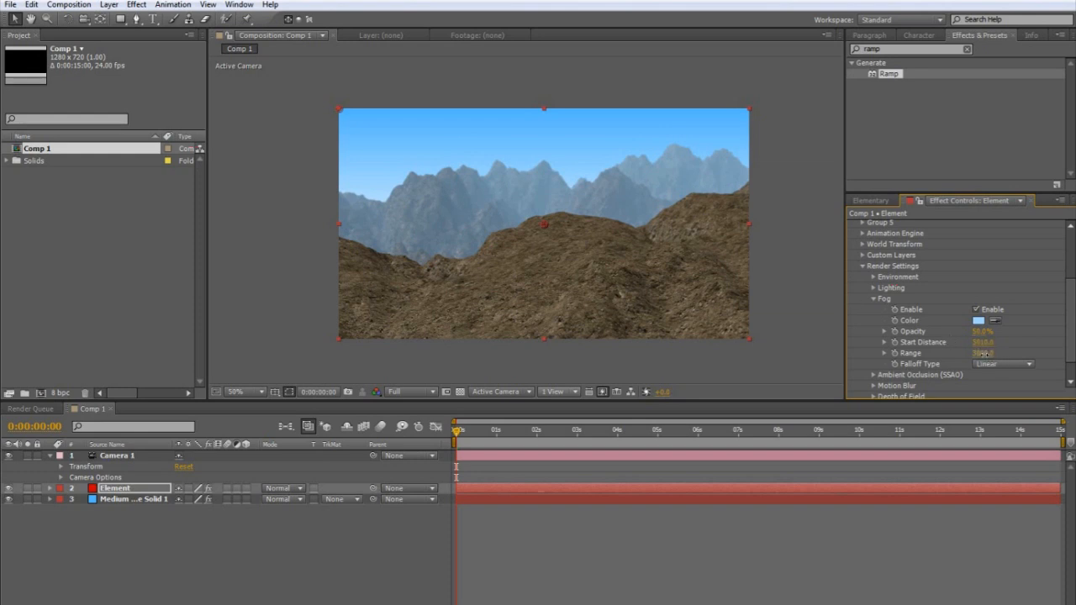
left_click_drag(998, 353, 1015, 354)
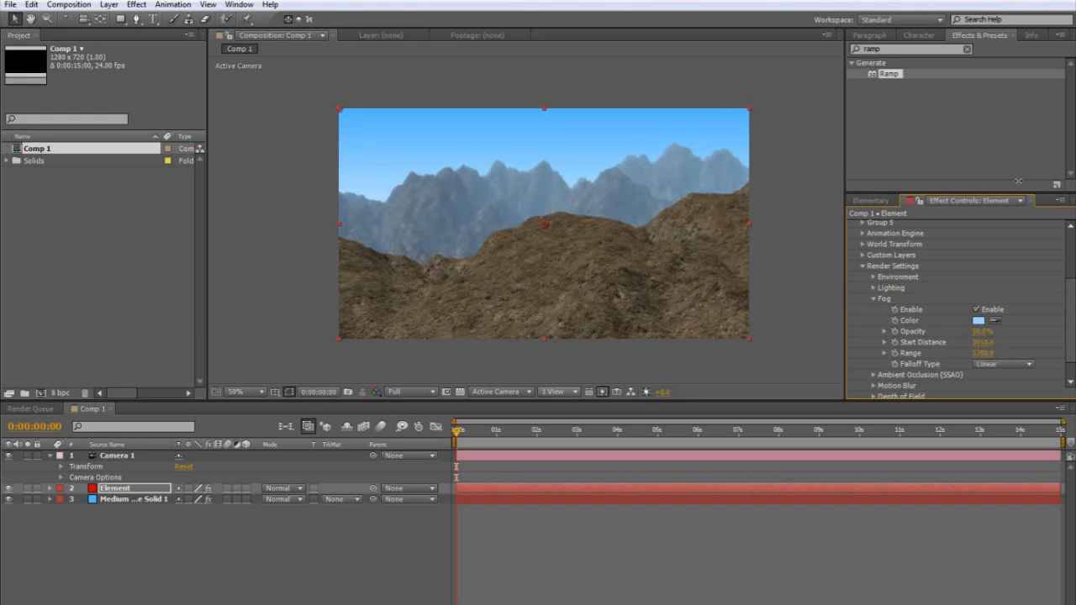
left_click_drag(1018, 180, 1021, 188)
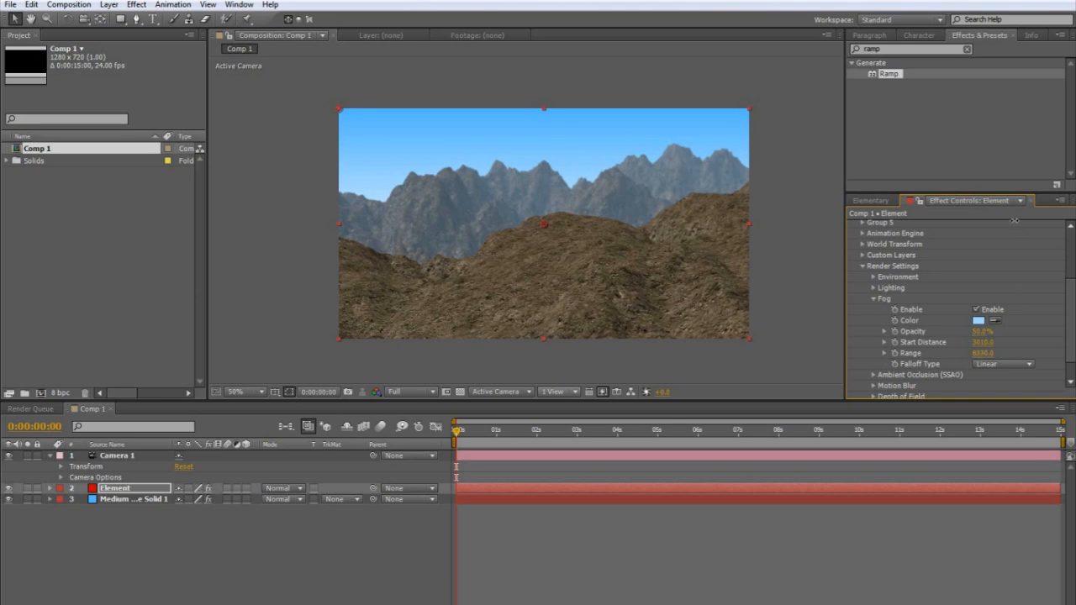
left_click(984, 342)
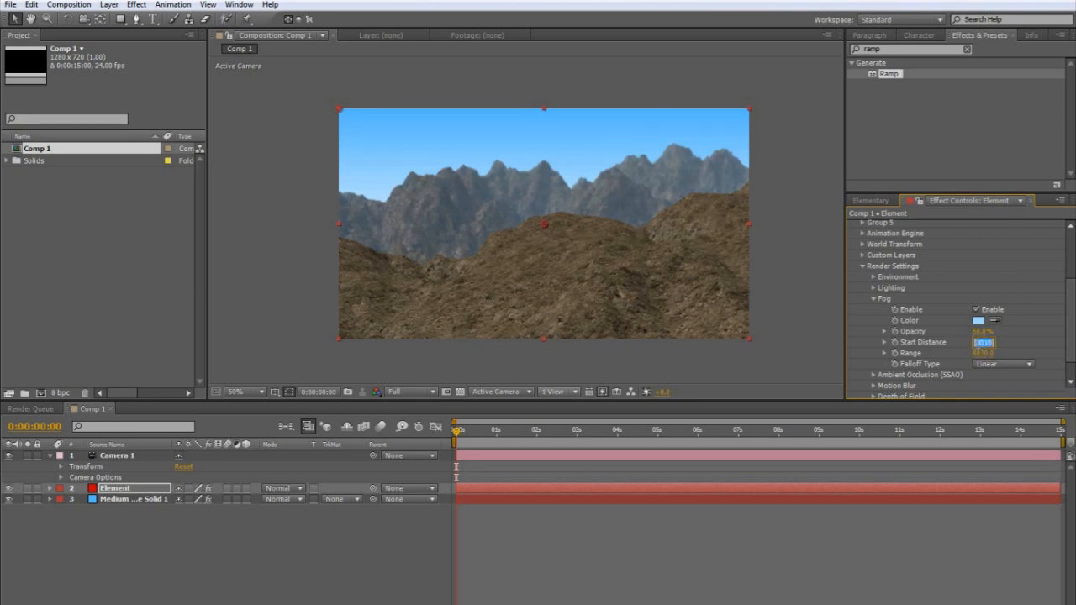
left_click(998, 345)
left_click_drag(977, 345, 941, 348)
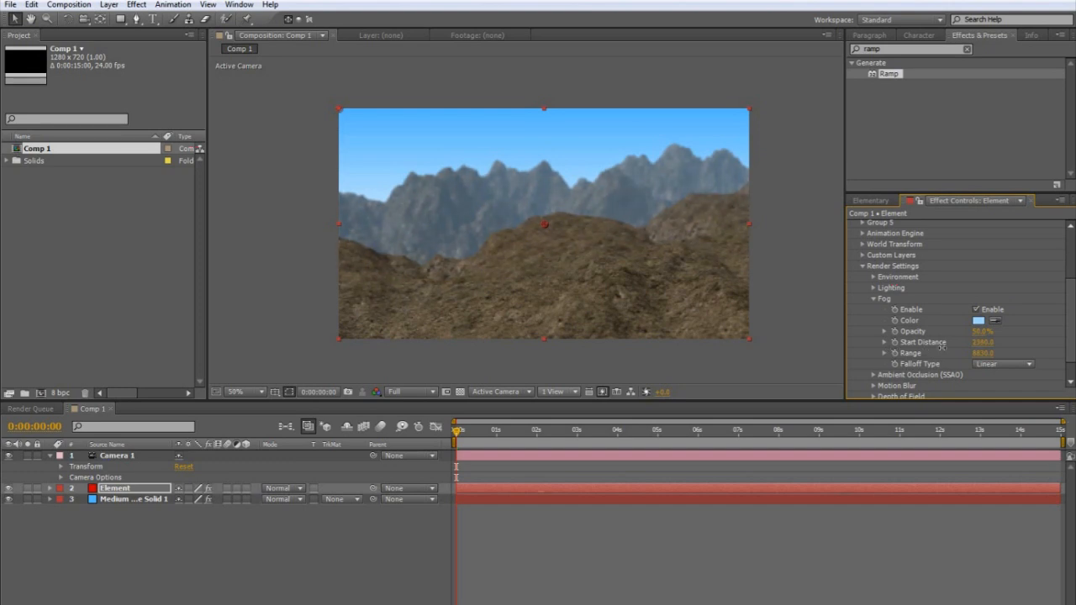
Set the fog opacity to 25% and orbit the camera to bring more of the mountain ridge into frame
left_click(979, 331)
type("25")
key("Return")
key("c")
mouse_move(548, 245)
left_mouse_down()
mouse_move(568, 260)
mouse_move(556, 264)
left_mouse_up()
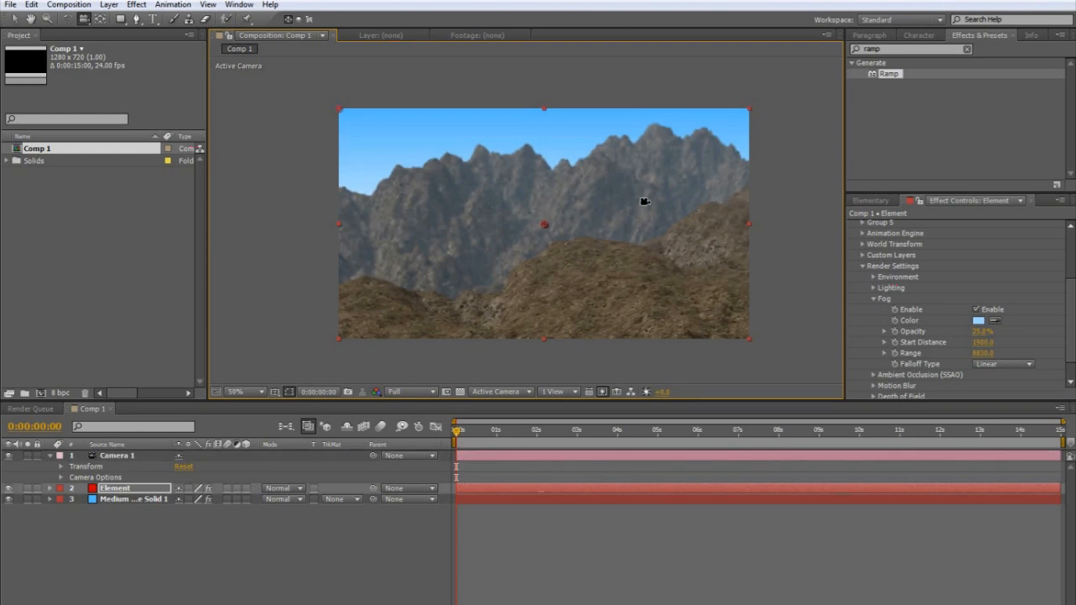
Set the fog range to 5000 and its start distance to 4500
left_click(982, 352)
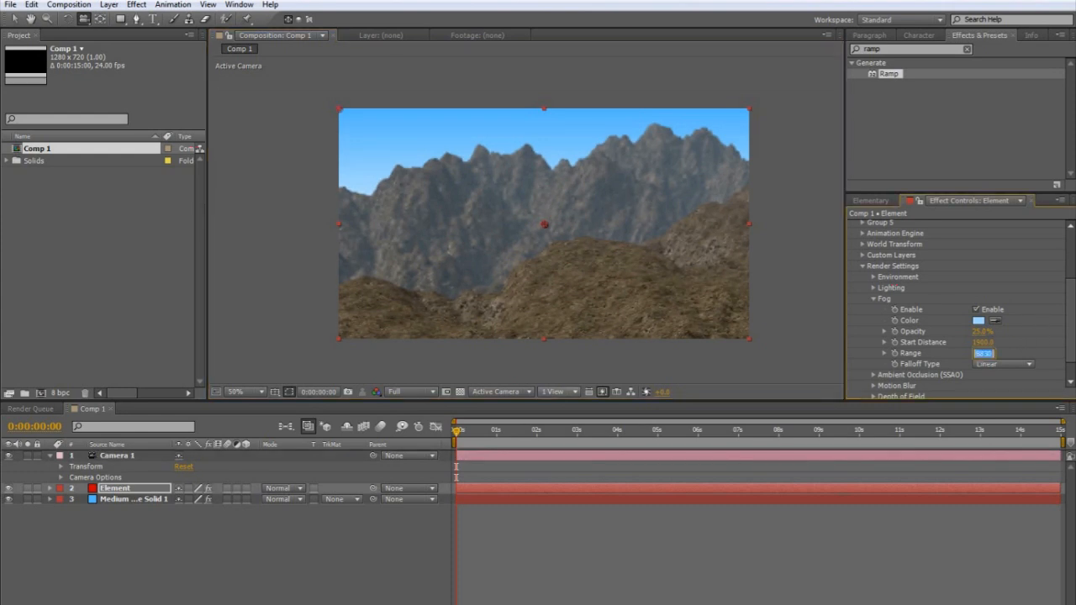
type("5000")
key("Return")
left_click(985, 342)
type("450")
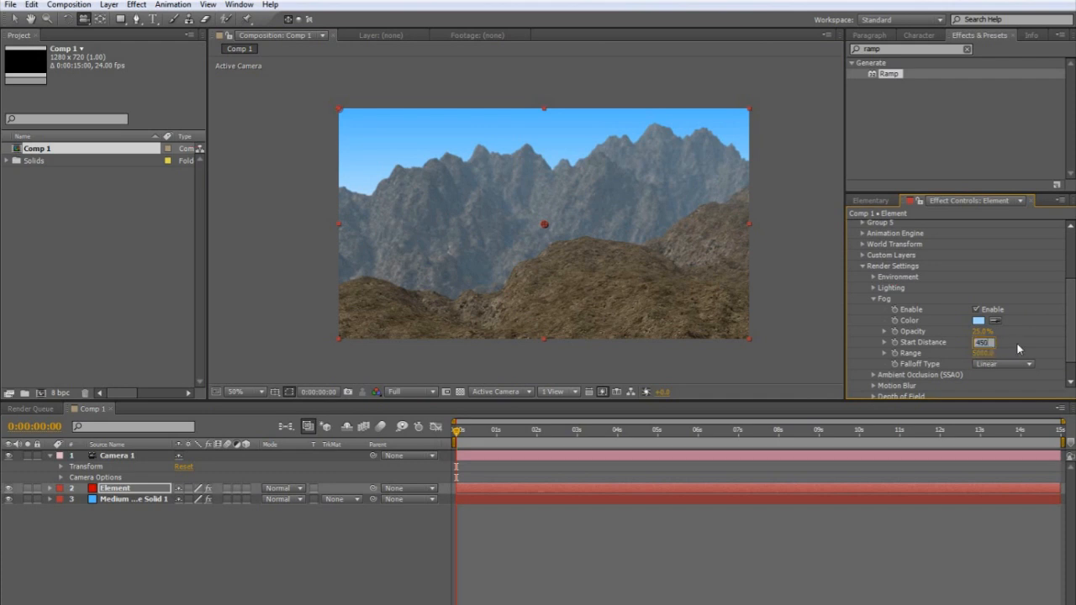
key("Return")
left_click(983, 343)
type("4500")
key("Return")
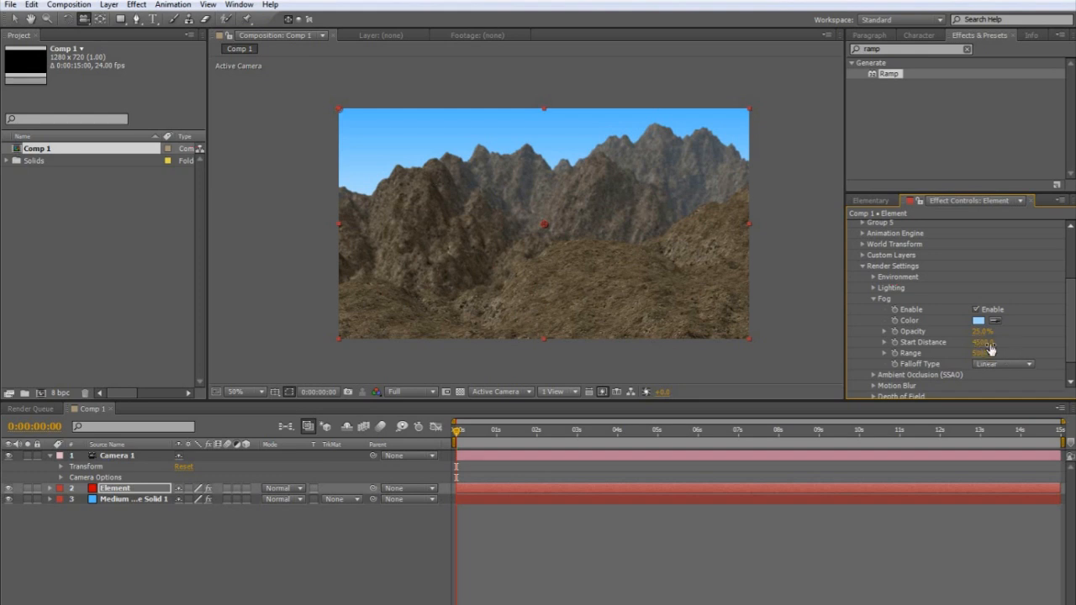
Fine-tune the fog to a start distance of about 4180, a range of about 1160 and an opacity of 33%
left_click_drag(1028, 342, 973, 343)
left_click(985, 353)
left_click(1004, 355)
left_click_drag(981, 354, 959, 356)
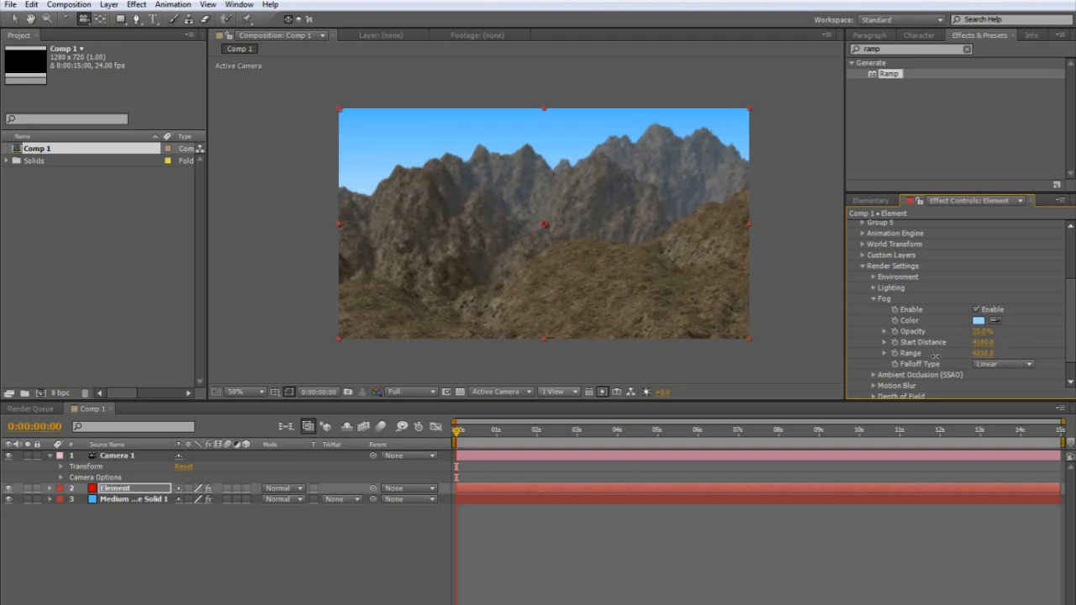
left_click_drag(879, 360, 744, 371)
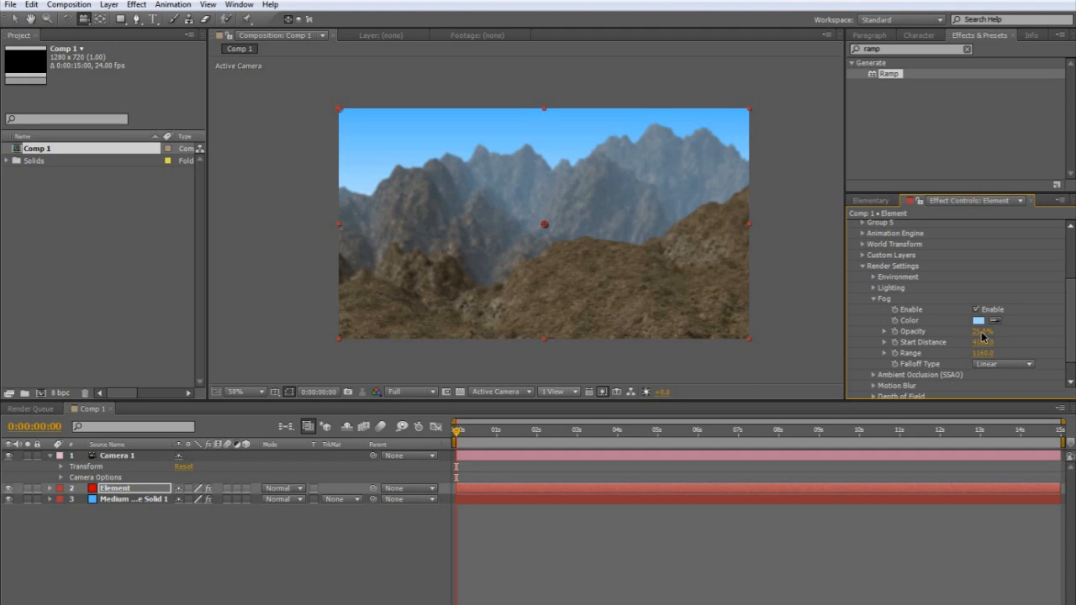
left_click_drag(983, 332, 1015, 327)
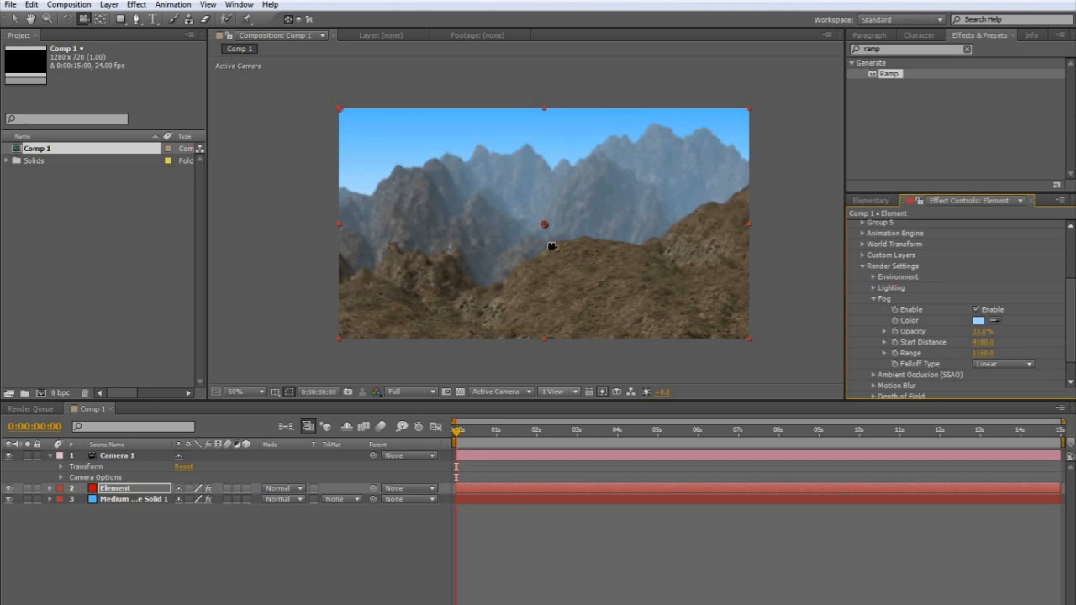
Reframe the camera so brown foreground hills sit in front of the hazy mountains with open sky above
key("comma")
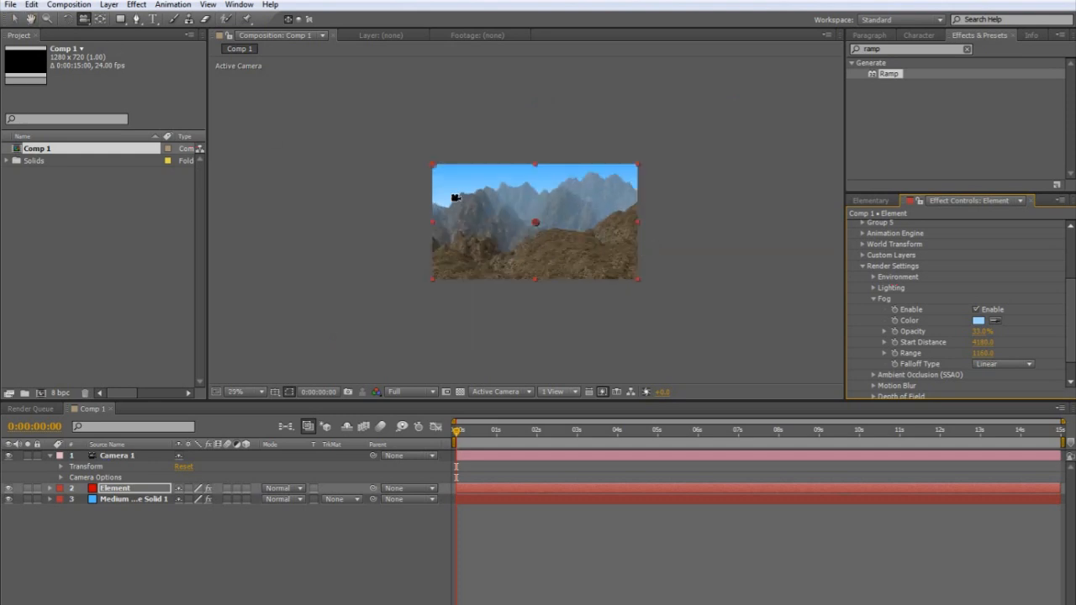
key("period")
key("v")
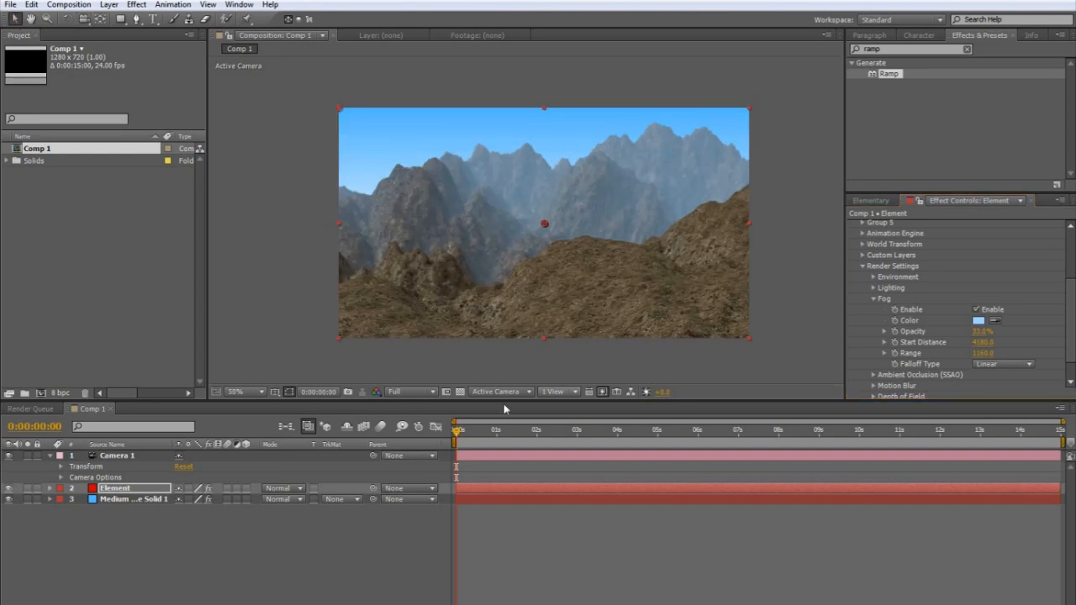
left_click(570, 472)
left_click(84, 19)
left_click(519, 257)
left_click_drag(518, 257, 415, 279)
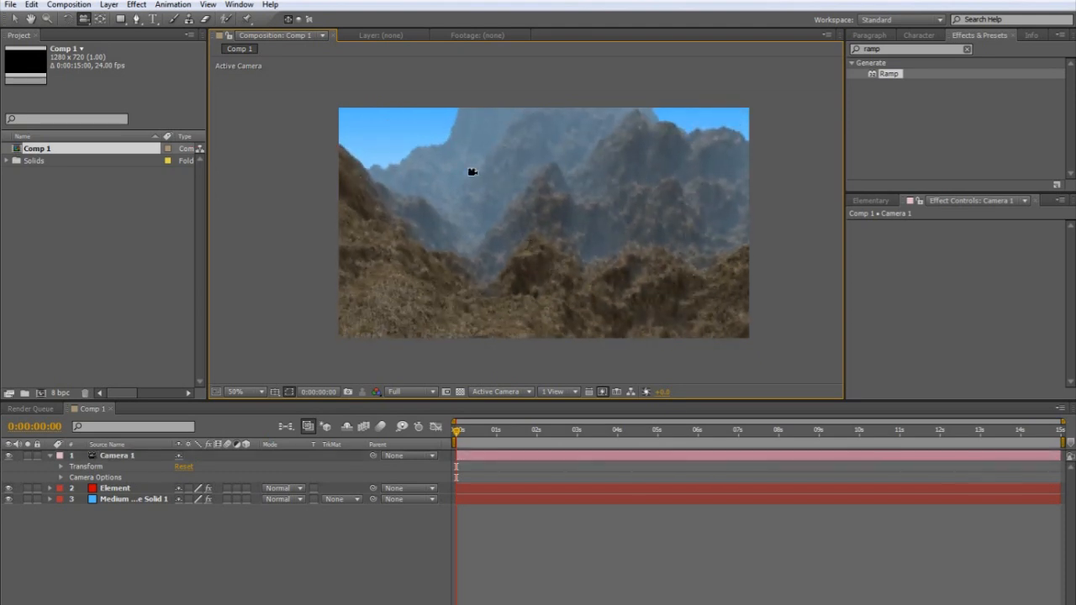
left_click_drag(449, 290, 584, 260)
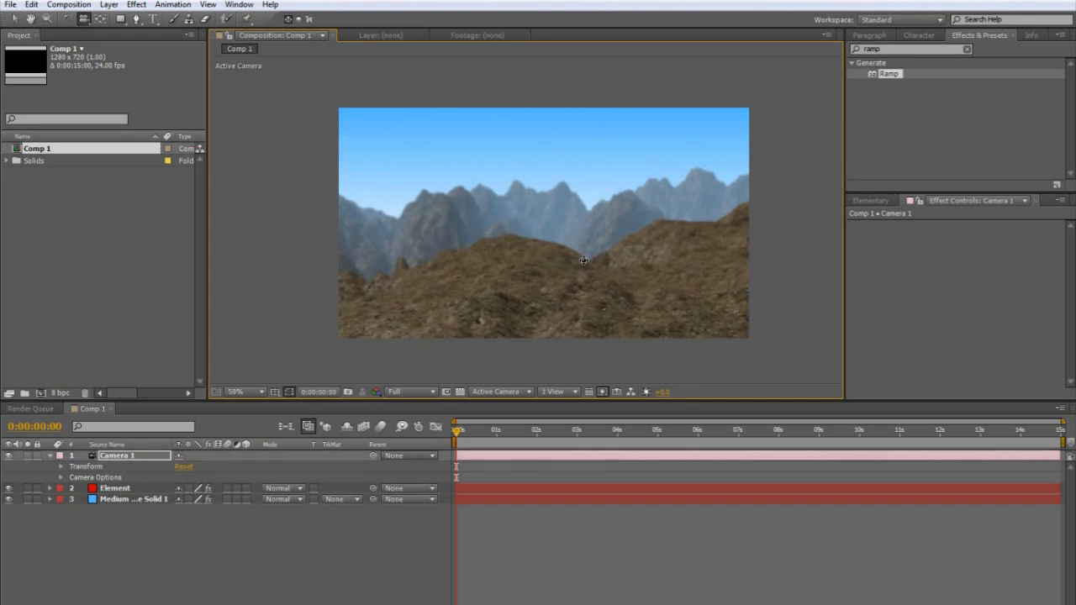
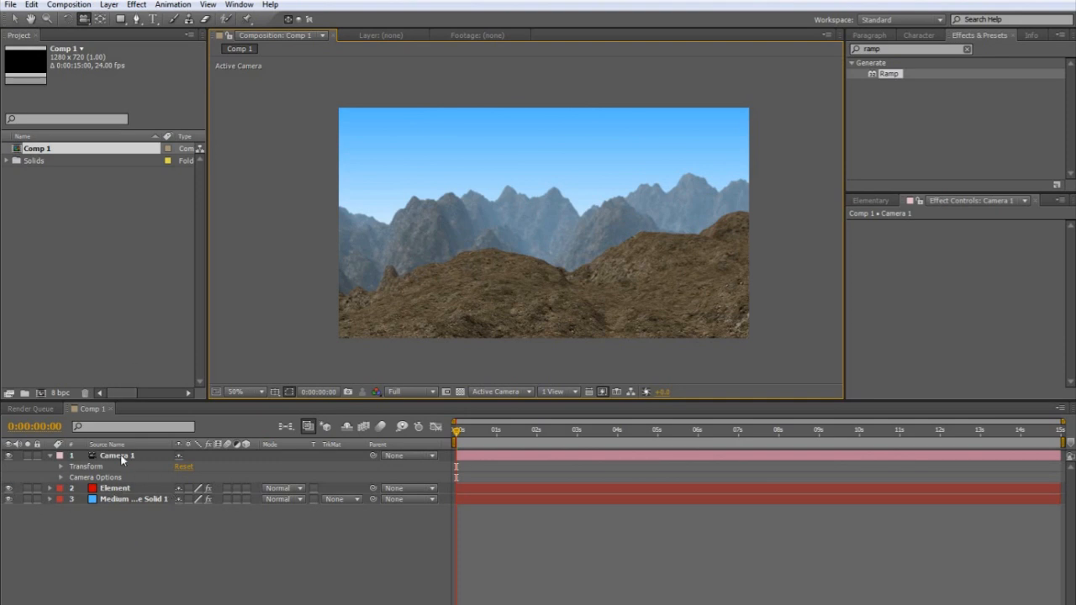
Duplicate the Element layer and import Valleyroad.OBJ into the duplicate's scene
left_click(115, 489)
key("ctrl+d")
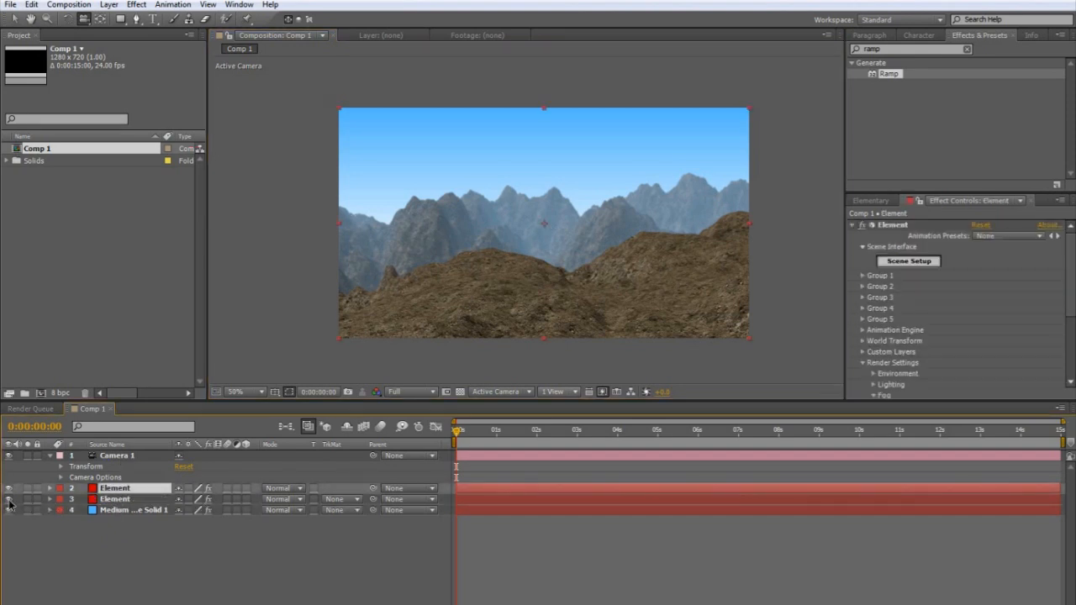
left_click(925, 263)
left_click(301, 172)
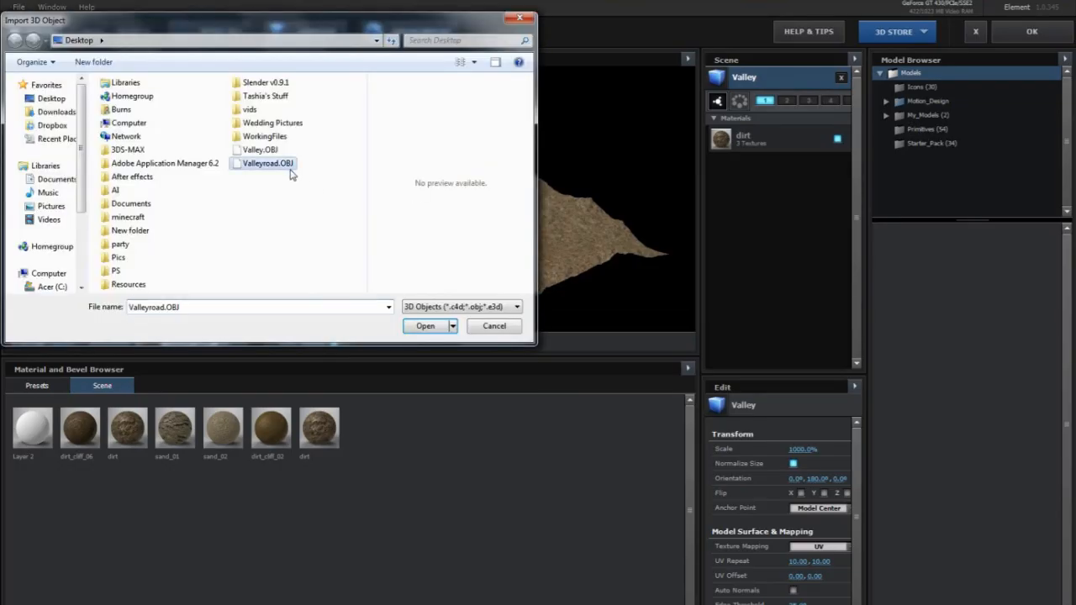
left_click(425, 326)
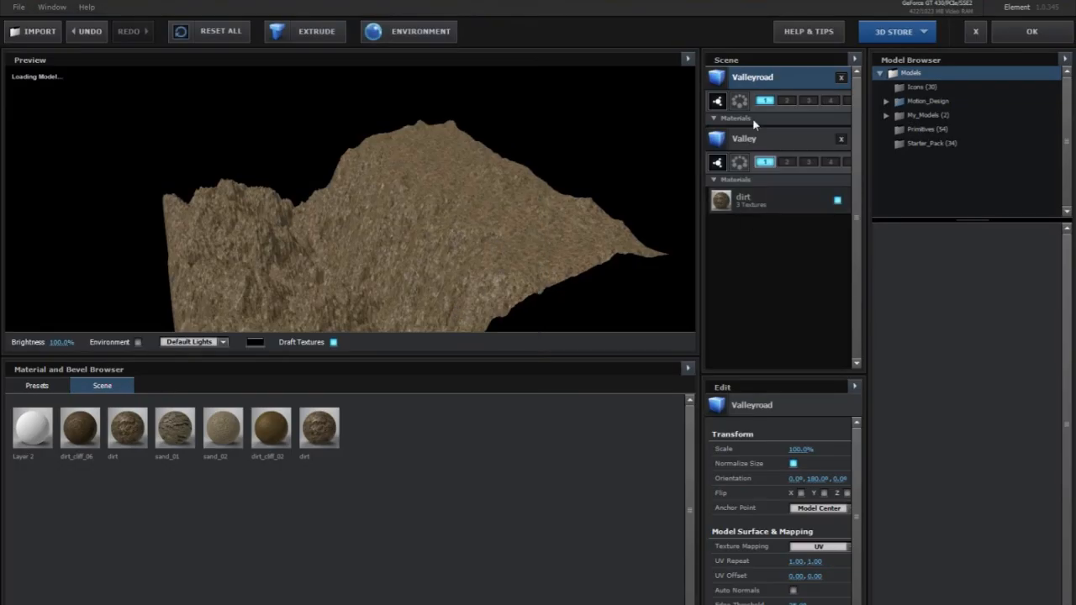
left_click_drag(519, 311, 433, 282)
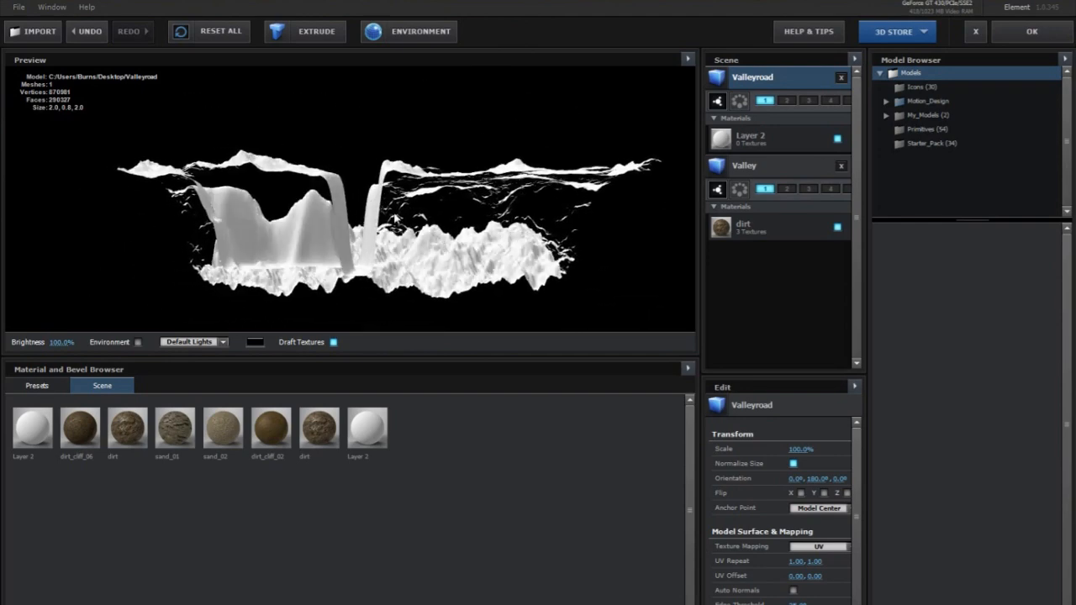
Examine the Valleyroad canyon's geometry up close in wireframe and point cloud display, and return to the shaded display
scroll(400, 213, "up", 5)
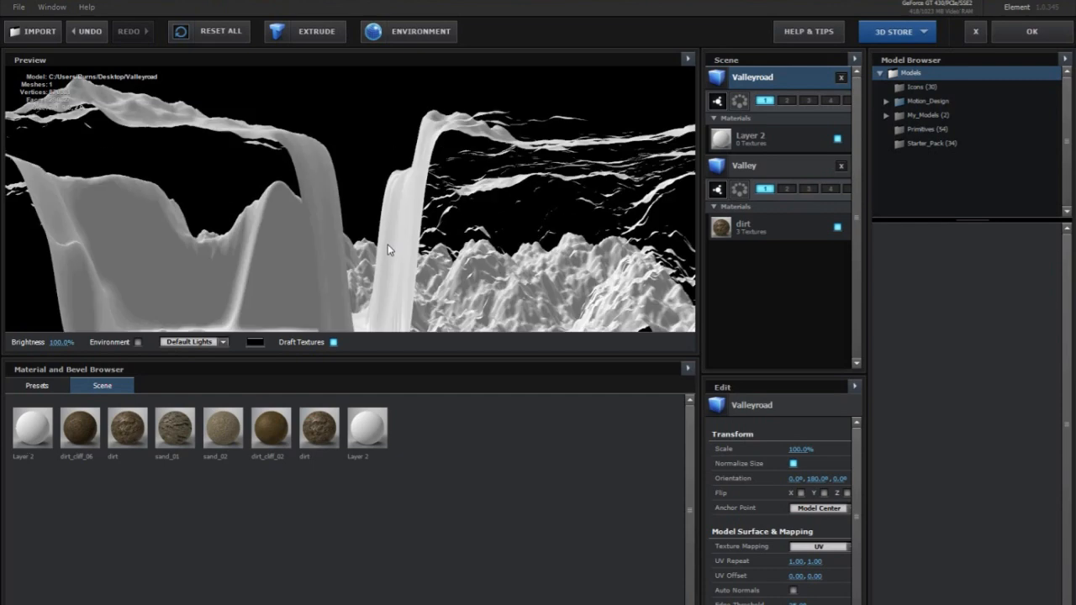
left_click_drag(406, 260, 397, 220)
scroll(403, 236, "up", 4)
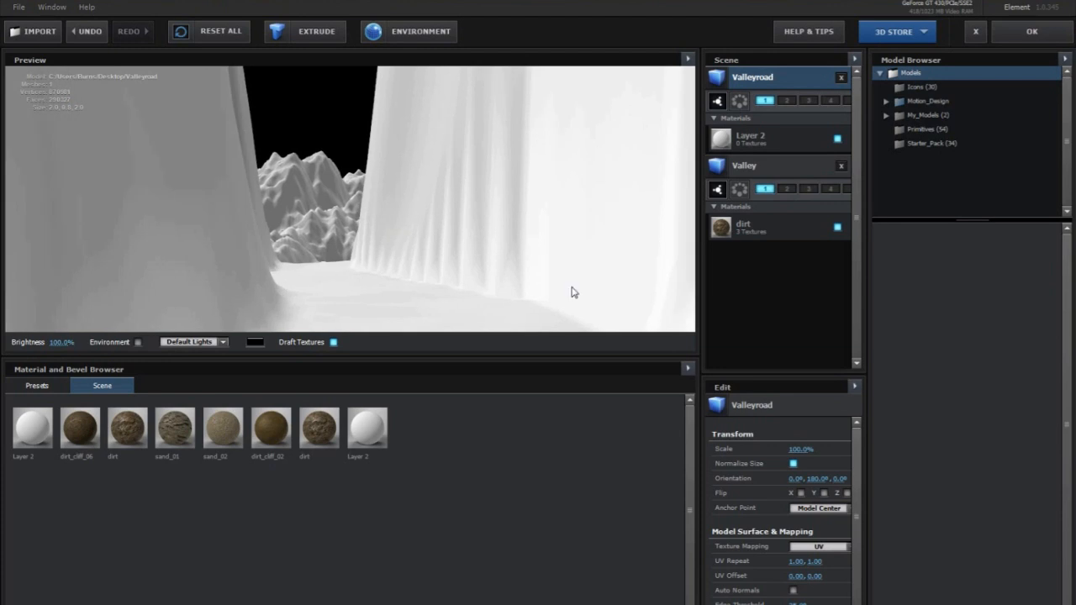
left_click(687, 58)
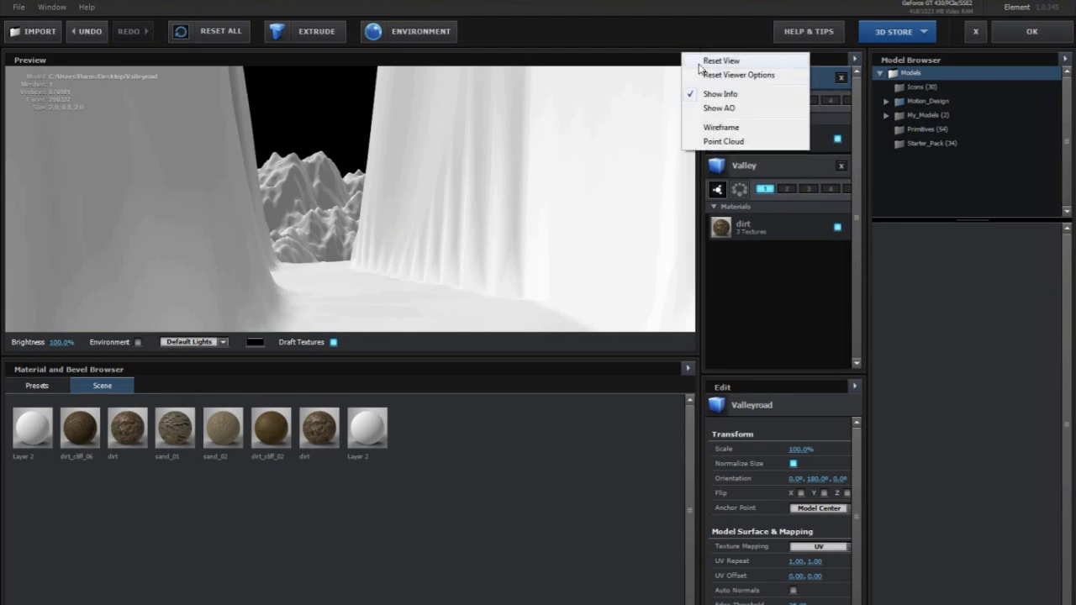
left_click(728, 123)
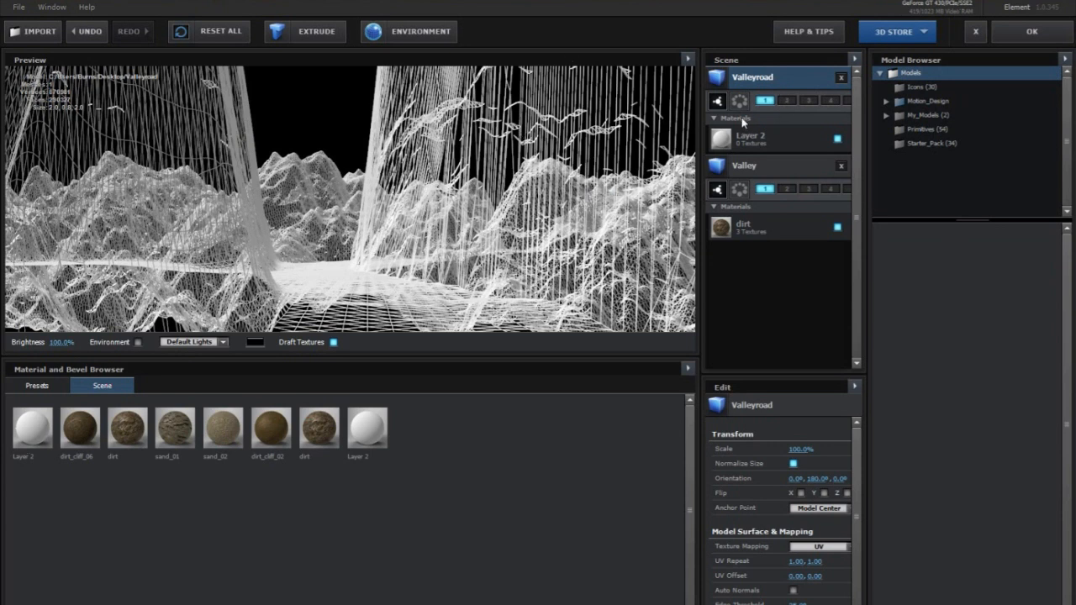
left_click(688, 58)
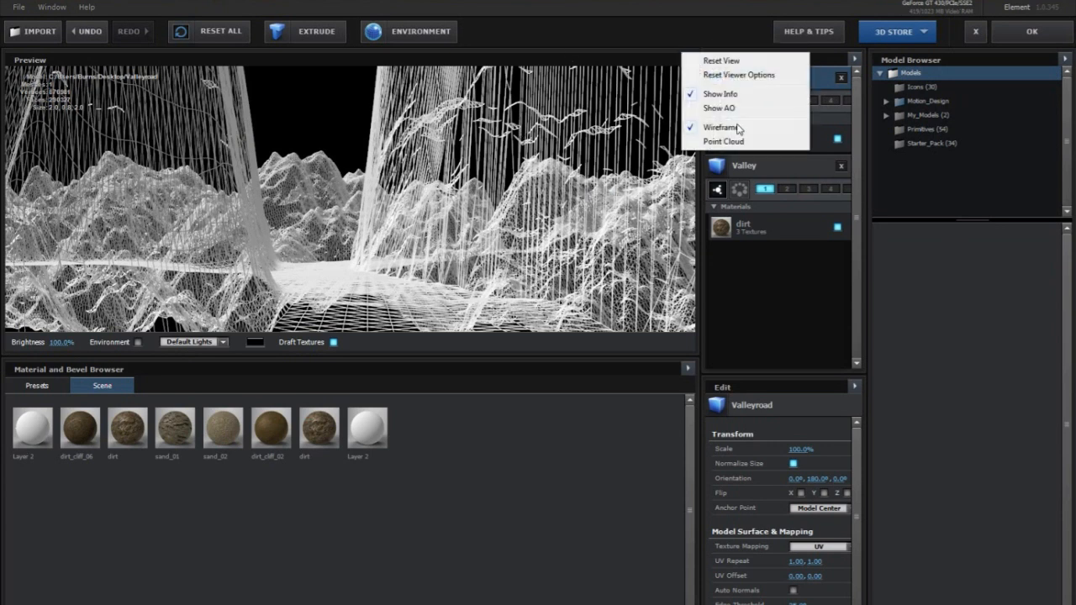
left_click(728, 126)
left_click(688, 58)
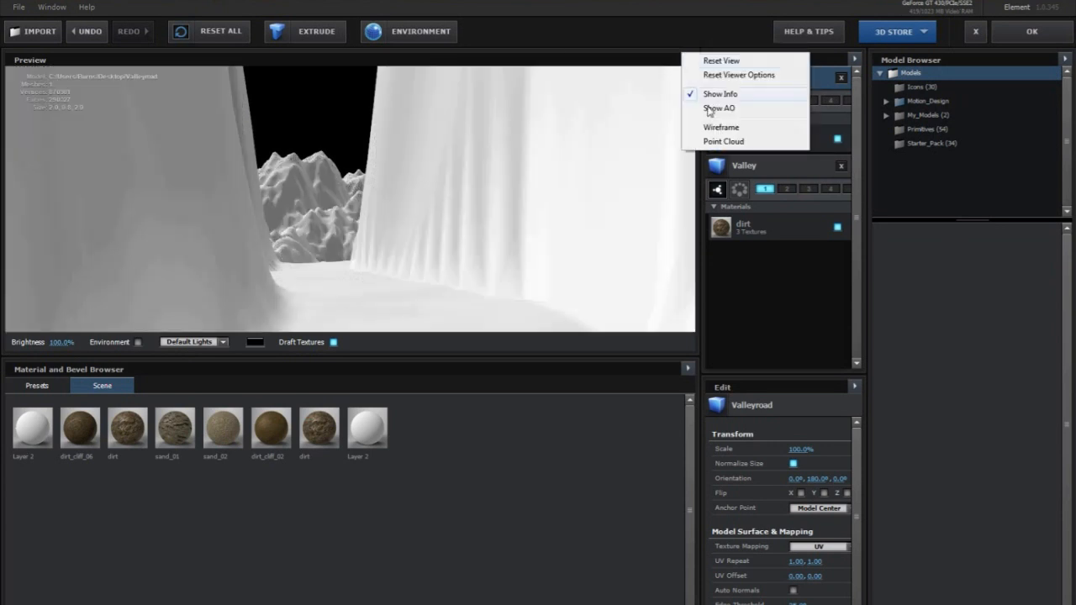
left_click(723, 141)
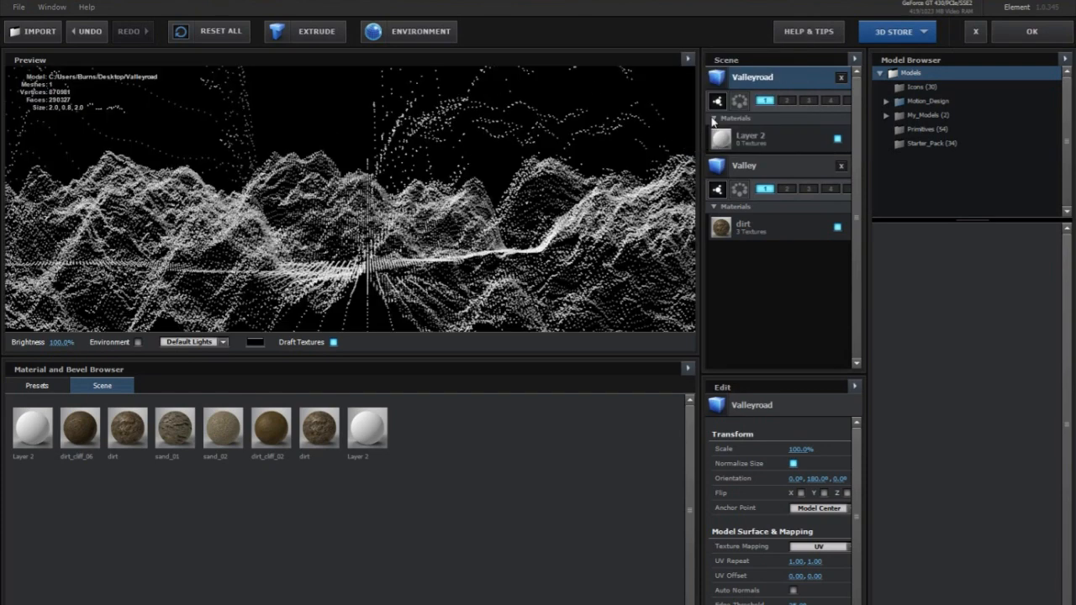
left_click(687, 58)
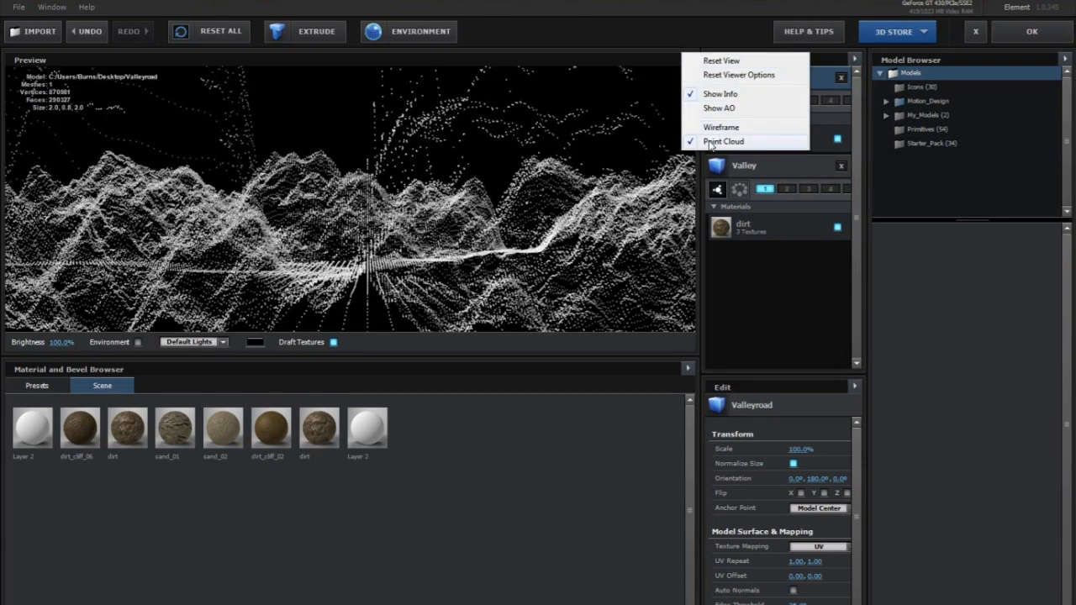
left_click(723, 141)
Apply the scene's dirt material to the Valleyroad model and select that model for editing
left_click_drag(319, 429, 473, 227)
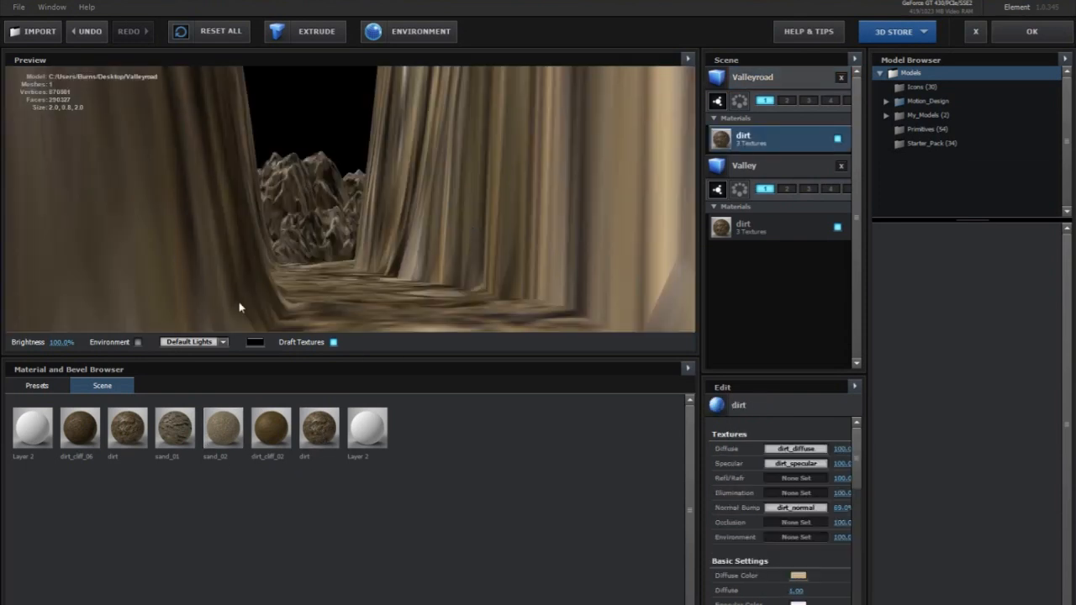
left_click(766, 172)
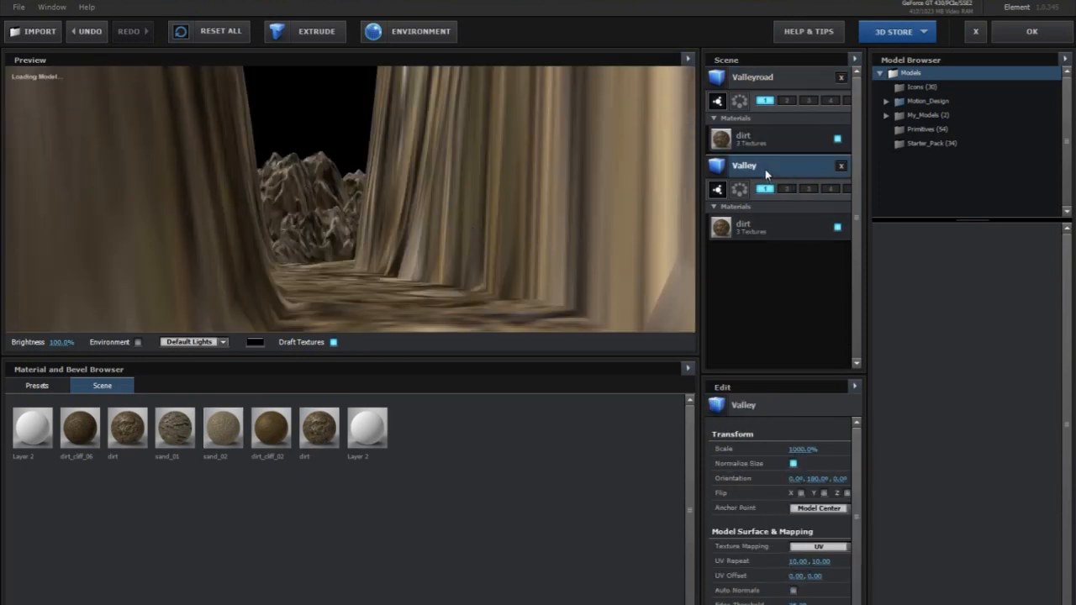
left_click(744, 81)
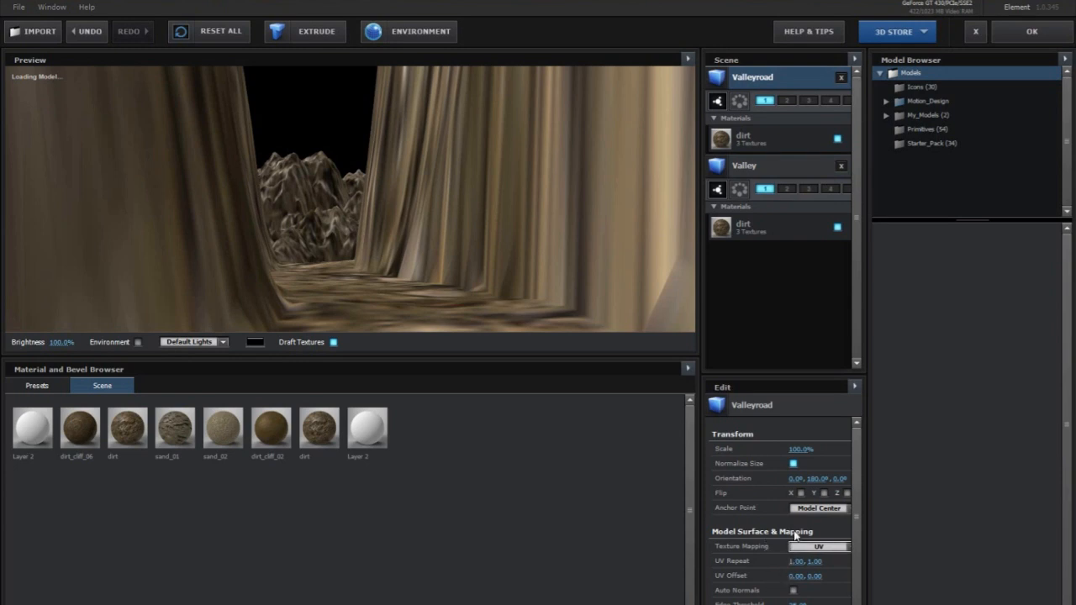
Set the Valleyroad model's UV repeat to 15 in both directions
left_click(796, 561)
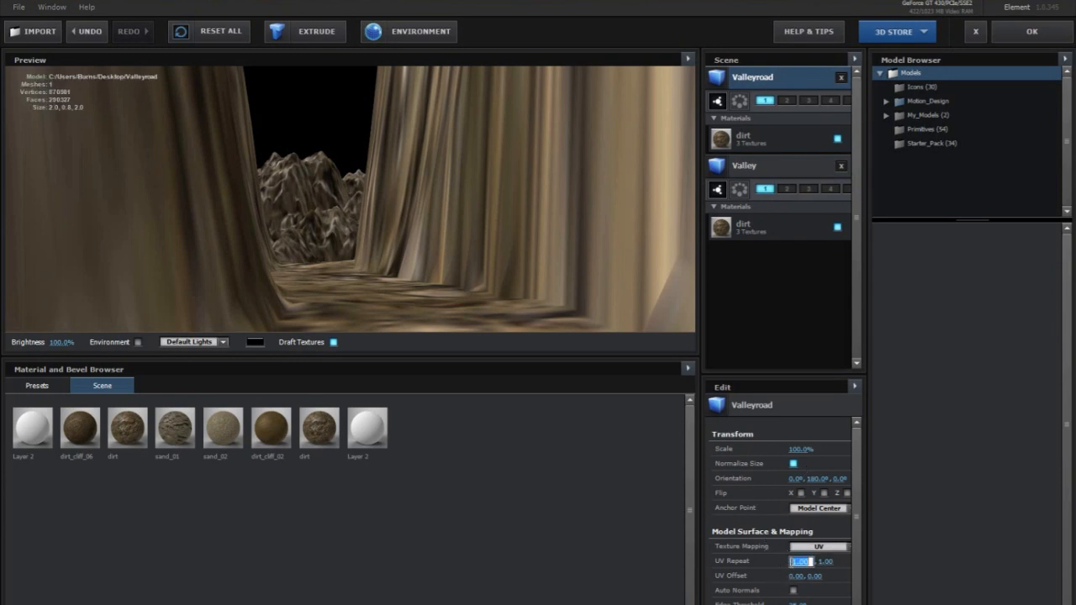
type("15")
left_click(821, 563)
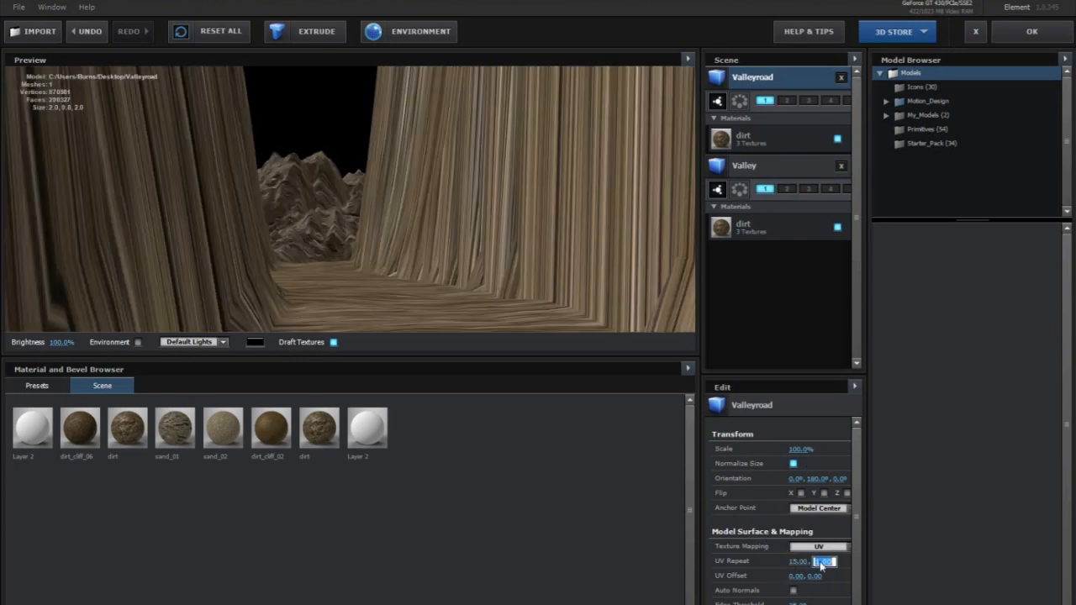
key("Return")
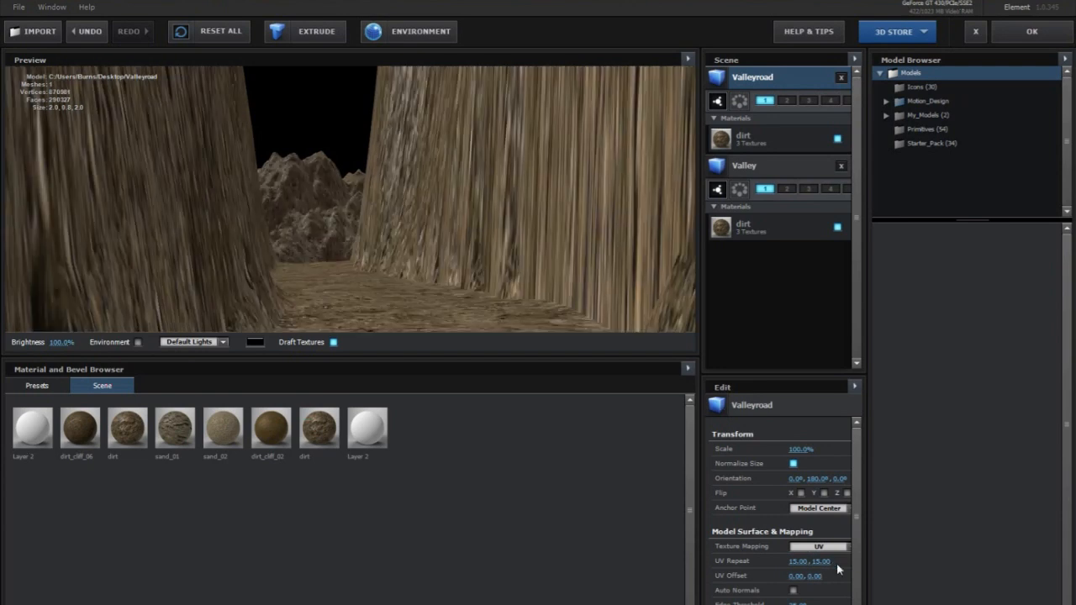
Set both UV repeat values of the Valleyroad model to 10
left_click(820, 563)
type("10")
left_click(808, 563)
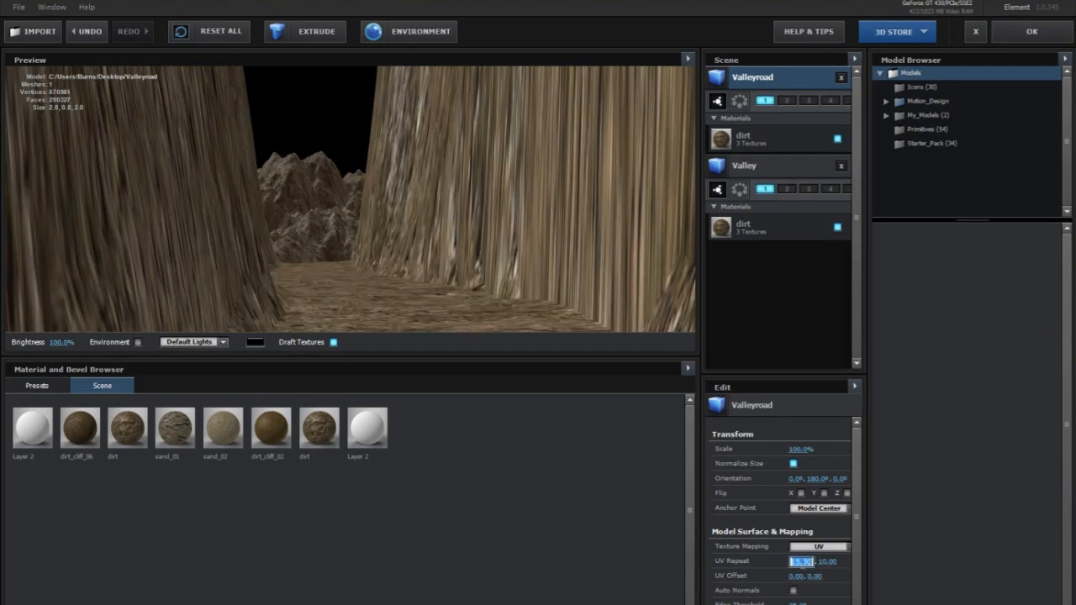
type("10")
key("Return")
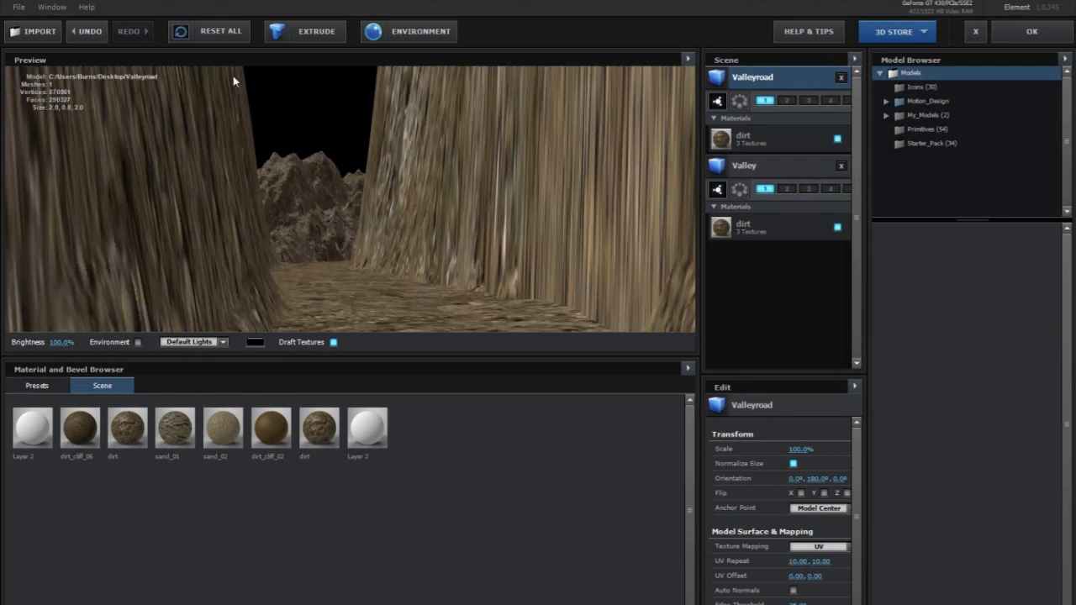
Set Valleyroad's texture mapping to Box (Preserve Aspect Ratio) and inspect the texture along the canyon walls and road
scroll(432, 216, "down", 1)
left_click_drag(411, 214, 305, 227)
scroll(353, 236, "down", 5)
left_click_drag(243, 202, 525, 315)
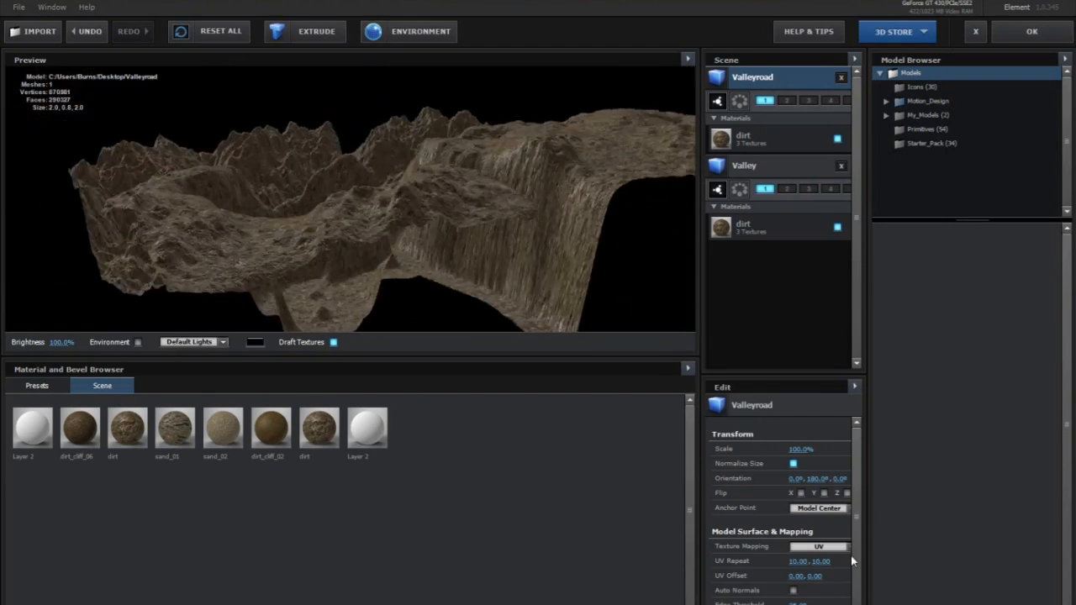
left_click_drag(868, 550, 888, 553)
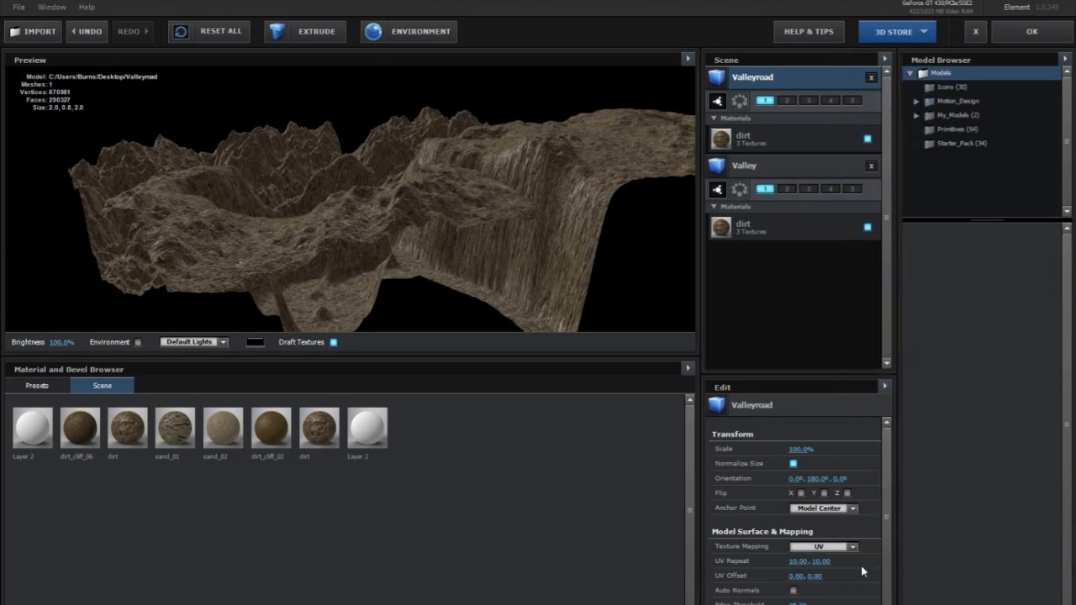
left_click(855, 548)
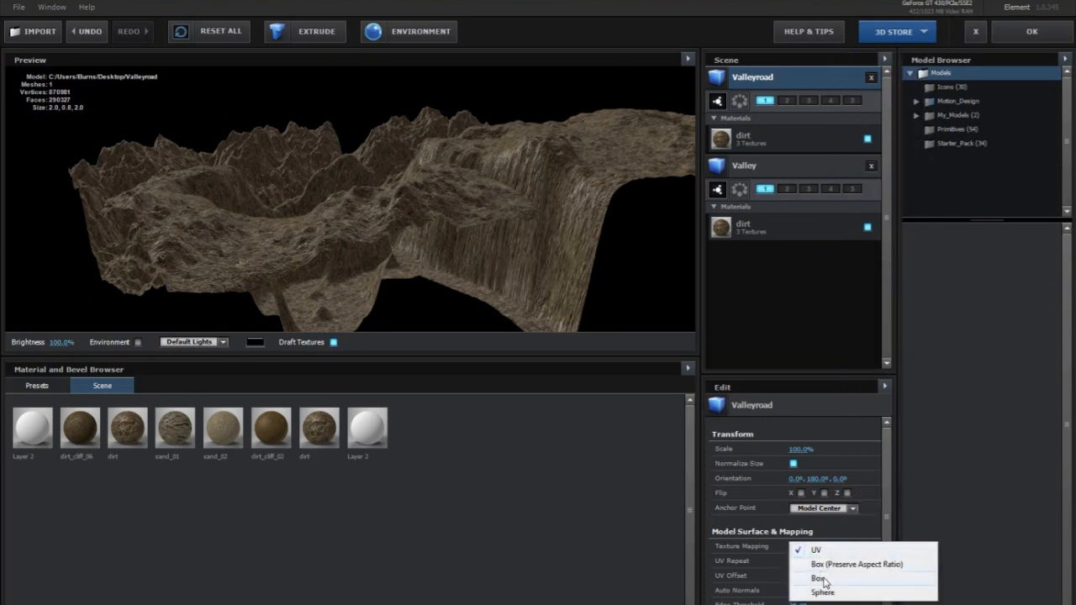
left_click(825, 565)
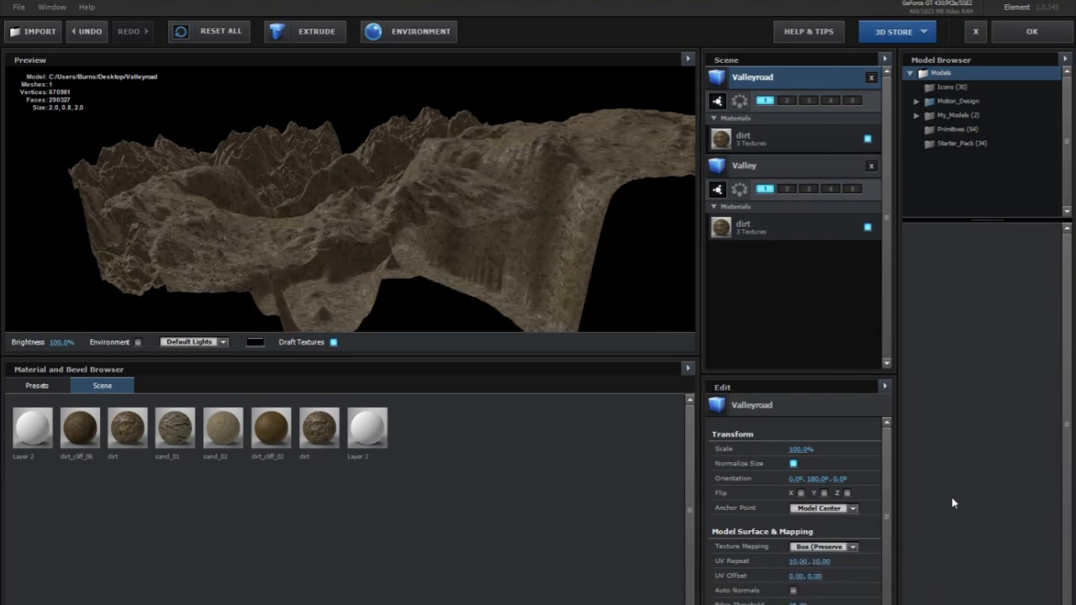
left_click_drag(653, 243, 455, 244)
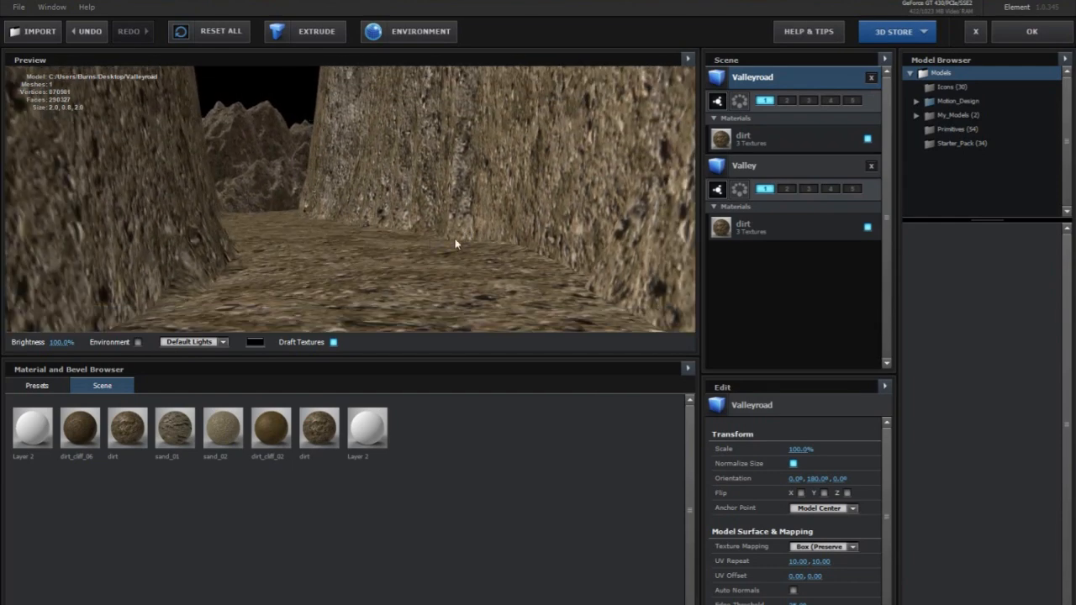
scroll(430, 241, "down", 5)
scroll(427, 241, "up", 5)
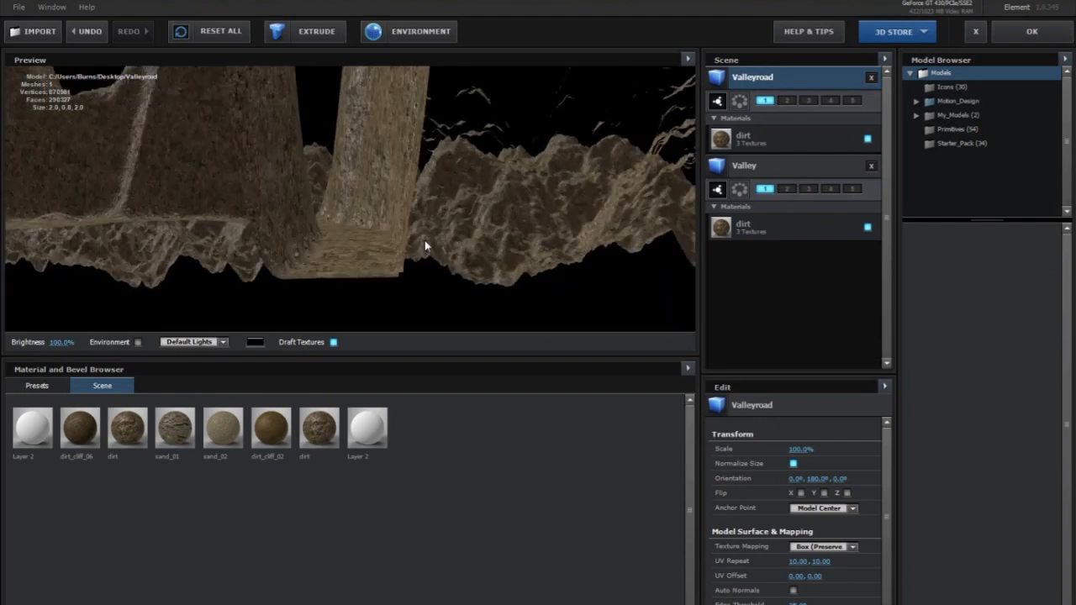
scroll(426, 239, "down", 3)
scroll(427, 239, "up", 5)
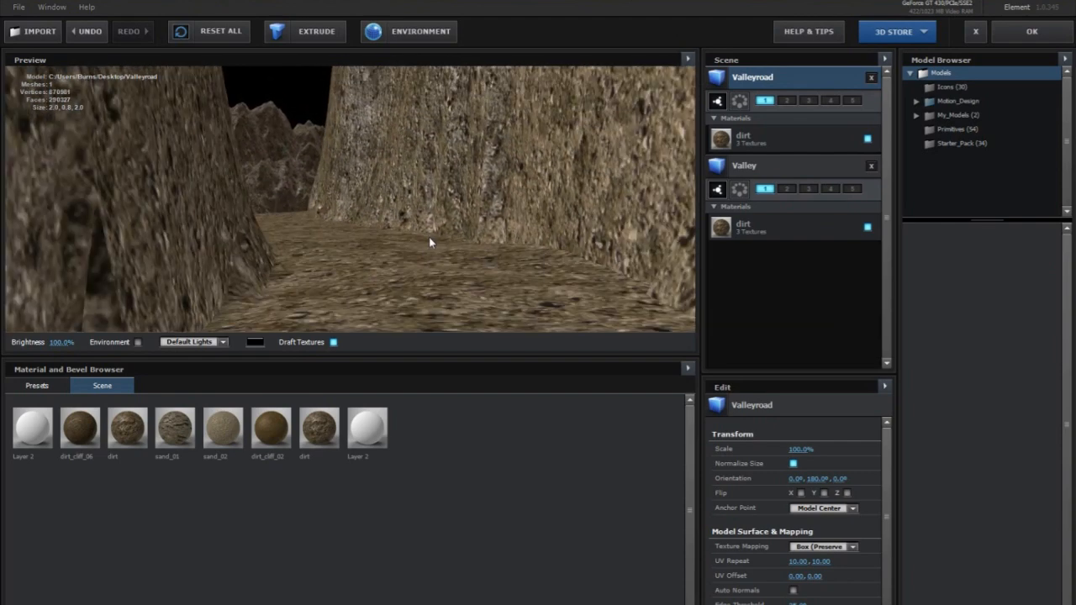
left_click_drag(429, 241, 524, 227)
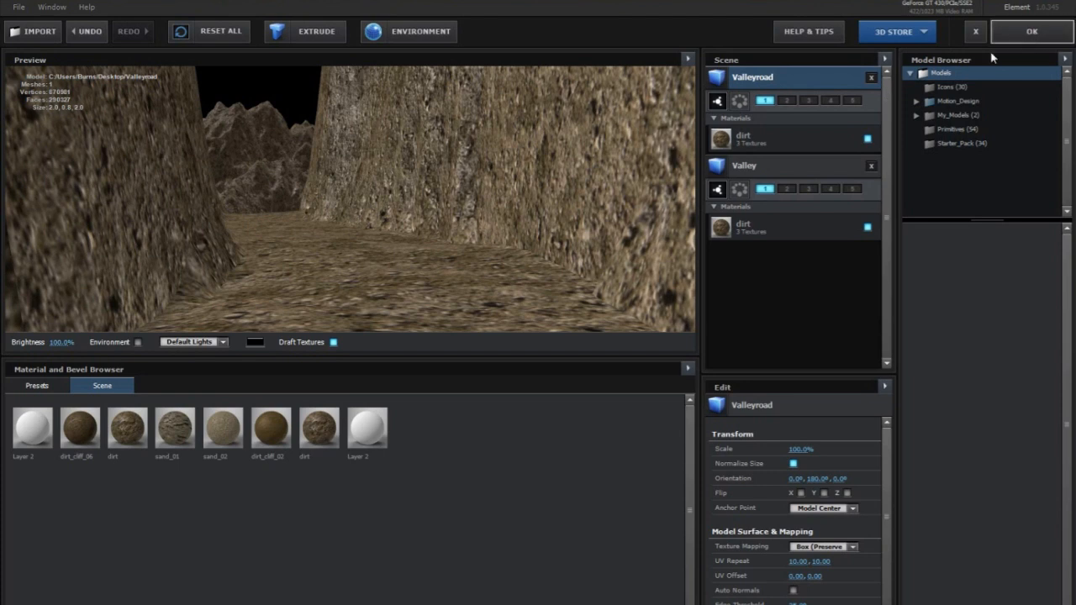
Remove the old Valley model from the scene, keeping only Valleyroad
left_click(1033, 38)
left_click(845, 166)
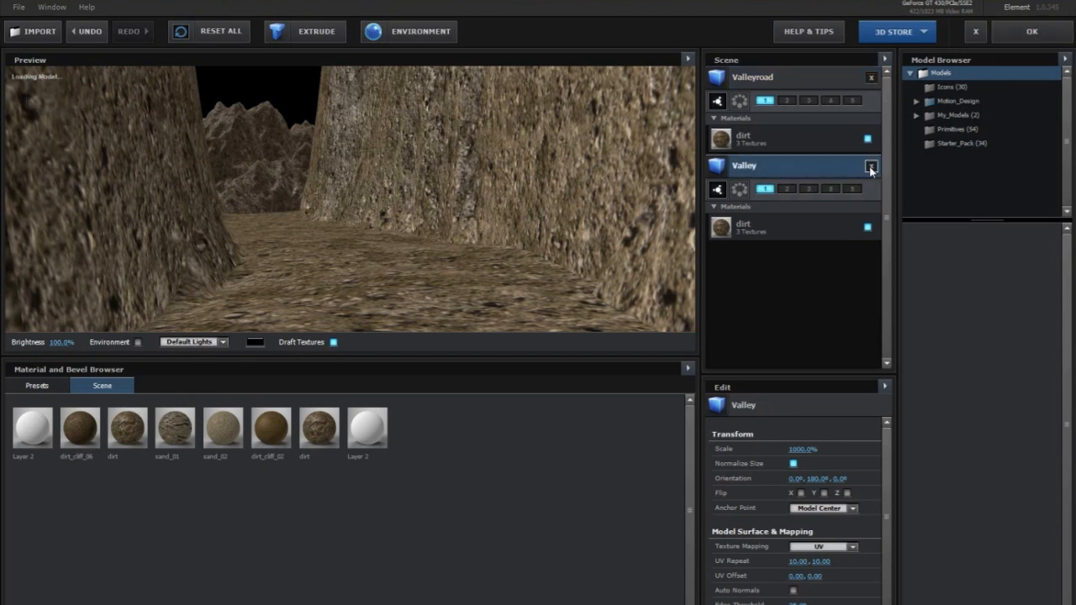
left_click(871, 167)
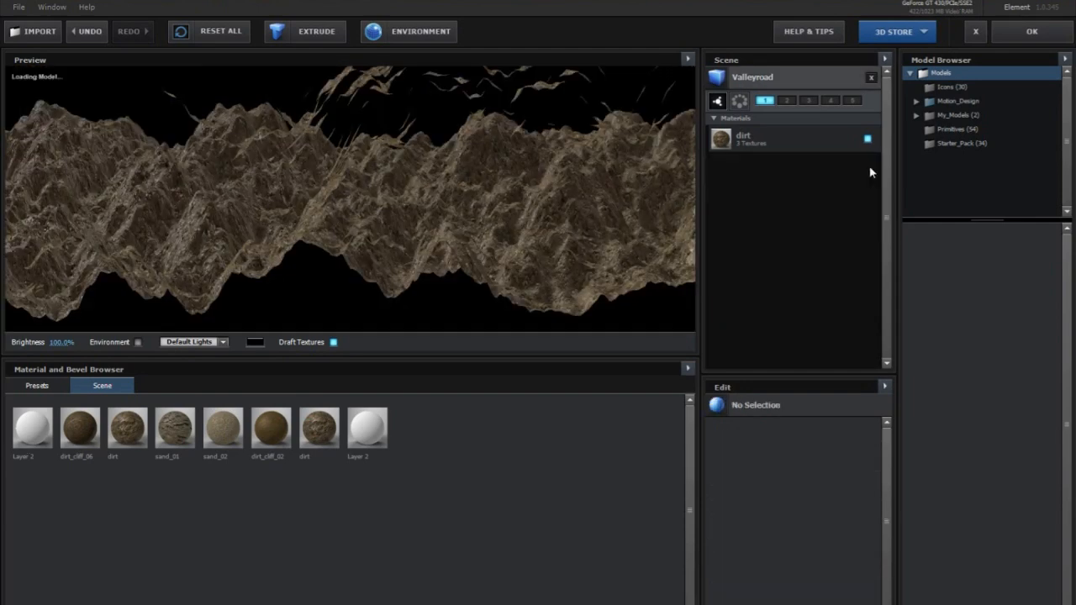
Set the Valleyroad model's scale to 1000% and apply the scene to the composition
left_click(773, 80)
left_click(801, 449)
type("1000")
key("Return")
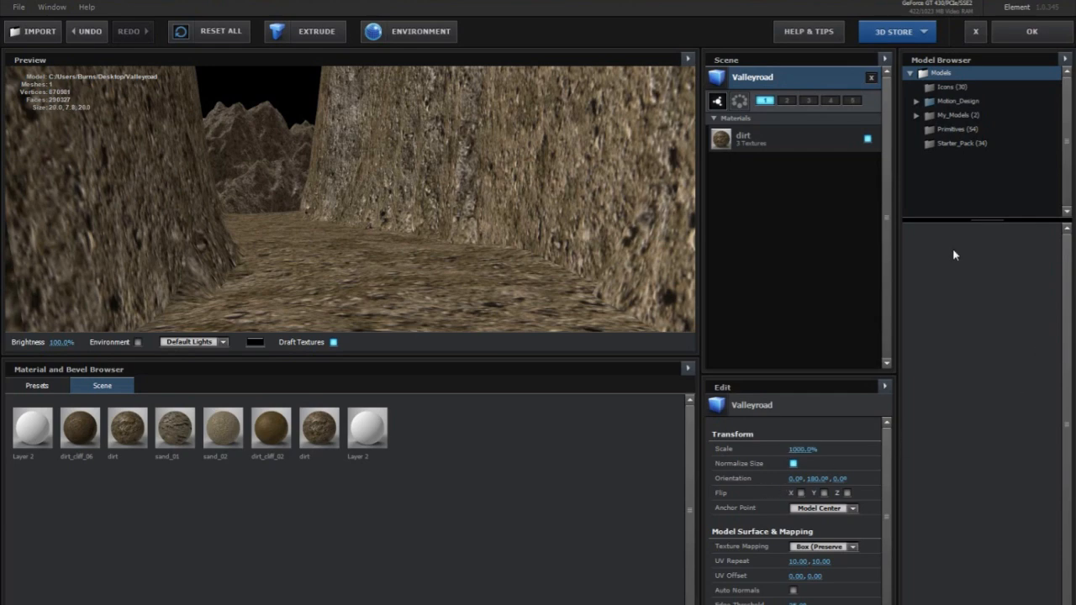
left_click(1015, 34)
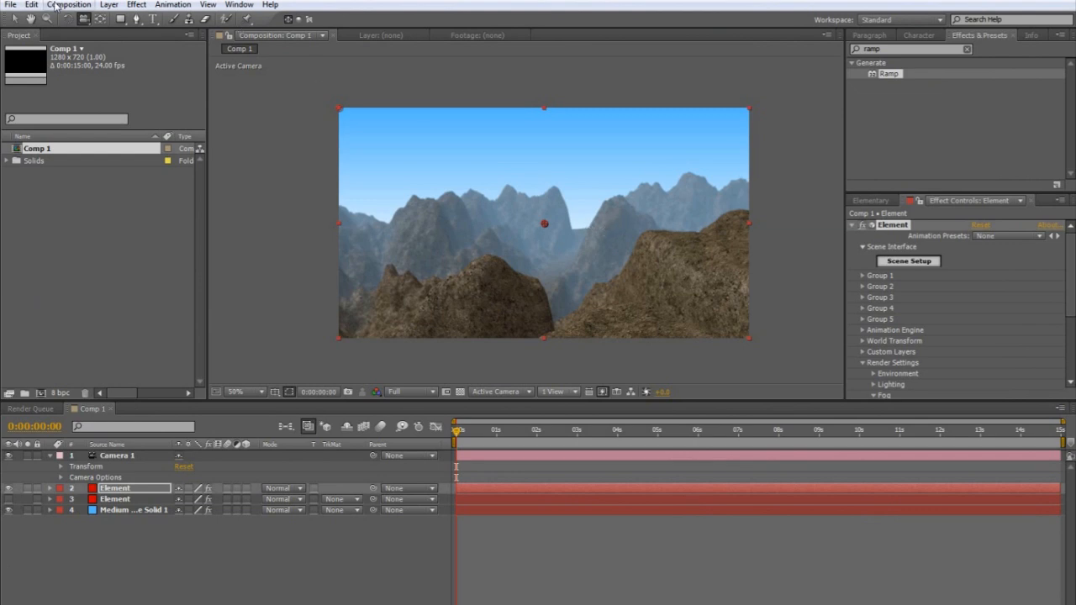
Move the composition camera down between the canyon walls to look along the valley road, and undo the last camera move
key("c")
left_click_drag(592, 296, 572, 278)
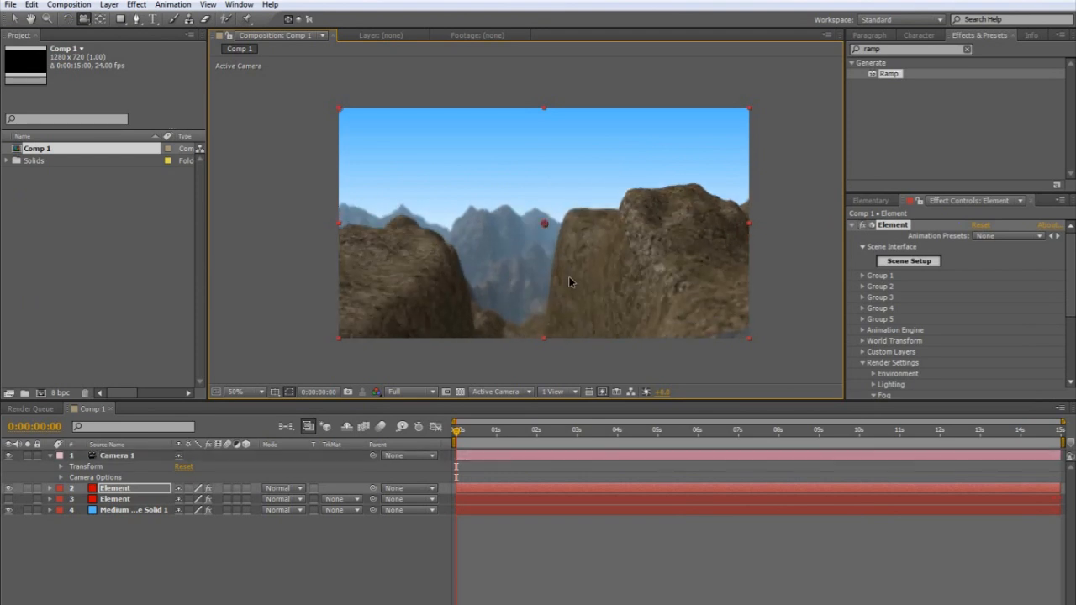
left_click_drag(571, 276, 571, 120)
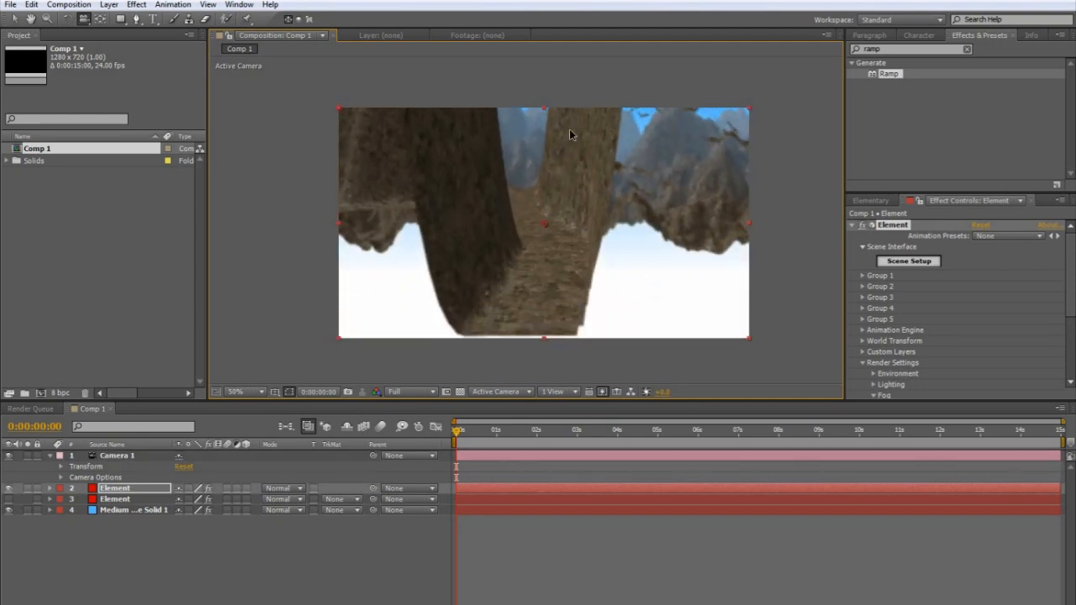
mouse_move(545, 211)
left_mouse_down()
mouse_move(546, 173)
mouse_move(550, 196)
left_mouse_up()
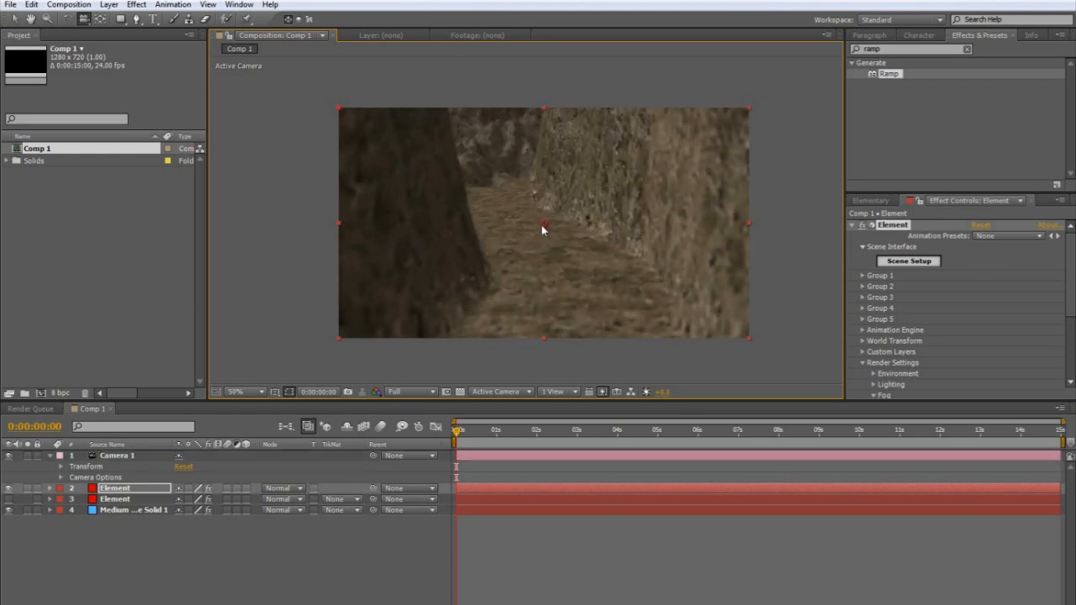
left_click_drag(541, 219, 539, 207)
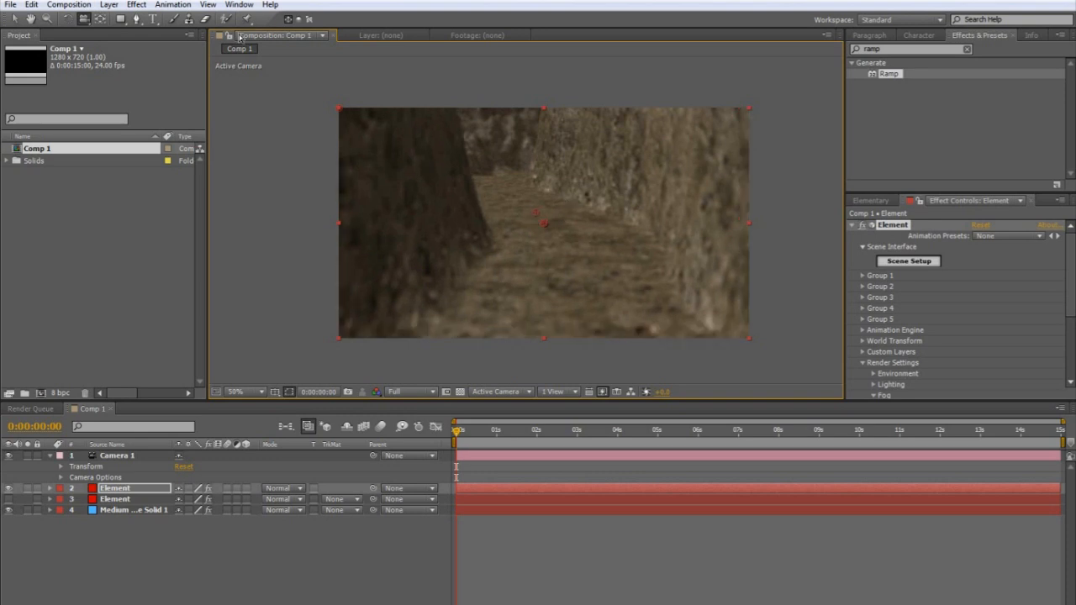
left_click(31, 4)
left_click(50, 20)
Reopen the Element scene, duplicate the Valleyroad model, and assign one copy to group 2 as a replicator shape
left_click(908, 261)
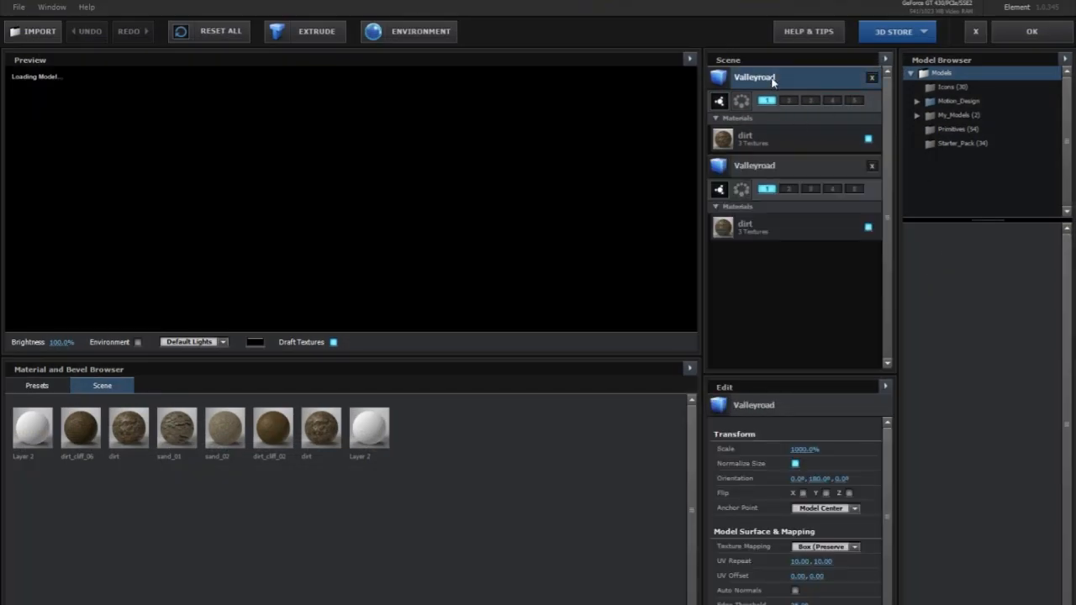
left_click(787, 100)
left_click(741, 104)
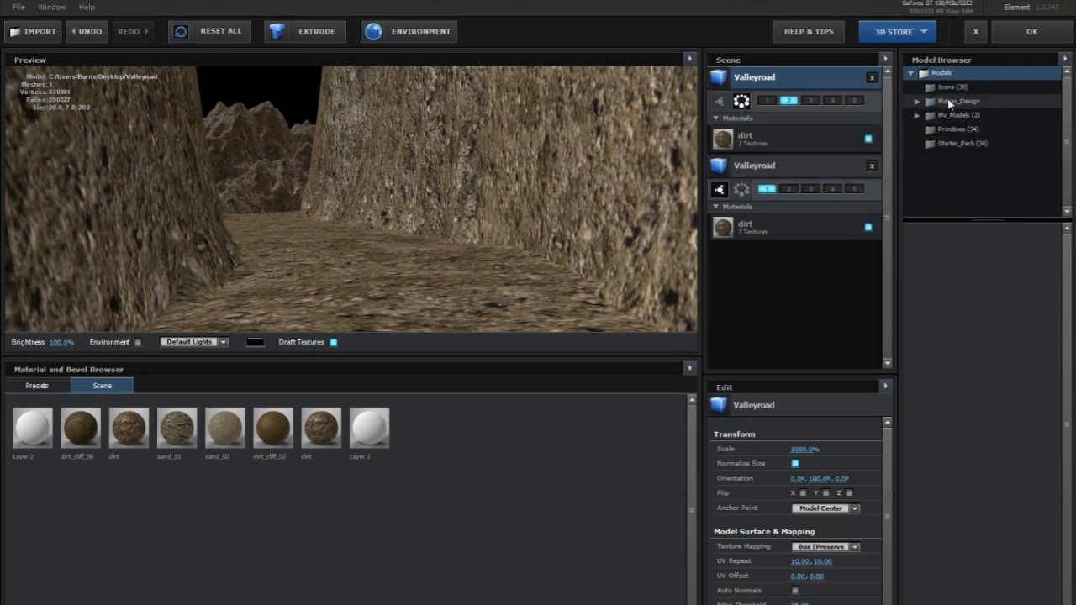
Add the rock_01, rock_02 and rock_03 models from the Starter_Pack folder to the scene
left_click(950, 143)
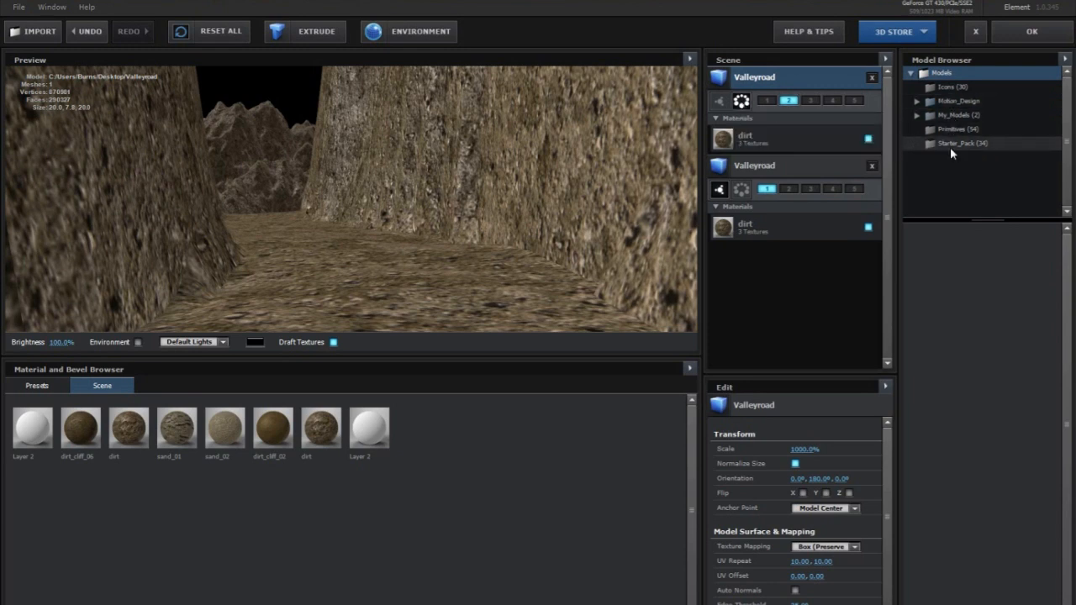
scroll(1026, 412, "down", 2)
left_click(1014, 408)
left_click(936, 483)
left_click(1011, 472)
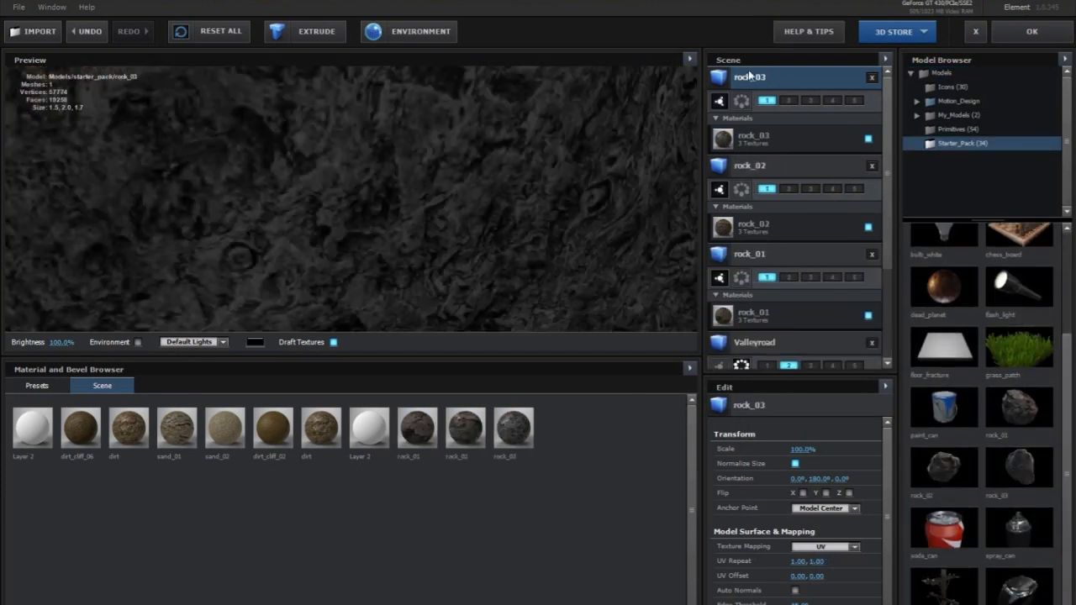
Assign the rock_03, rock_02 and rock_01 models to group 2
left_click(787, 101)
left_click(788, 189)
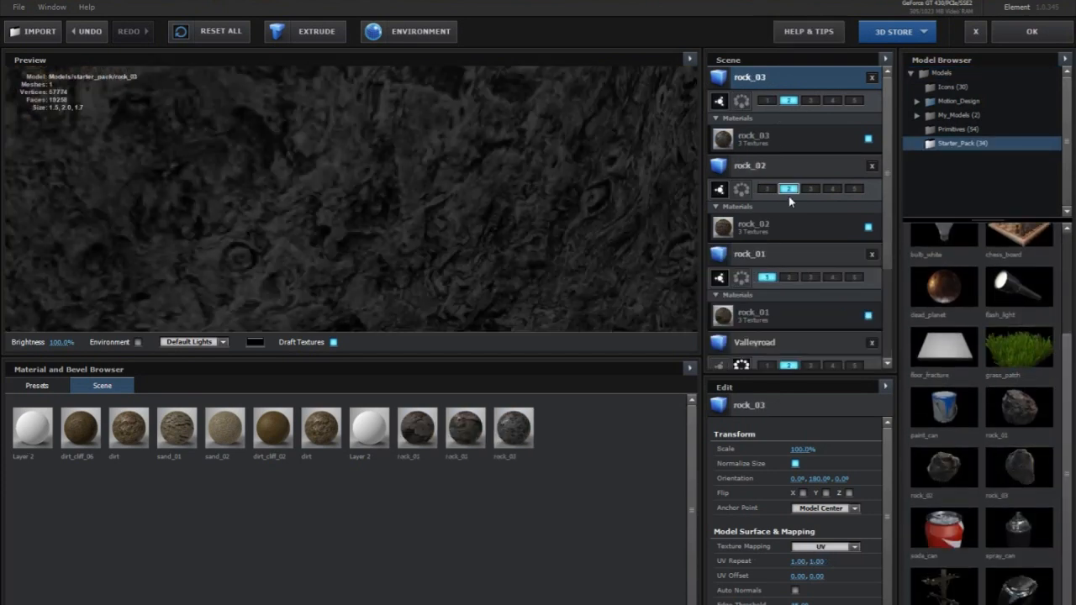
left_click(788, 278)
Set the scale of rock_03, rock_02 and rock_01 to 10% each
left_click(802, 450)
type("10")
left_click(788, 169)
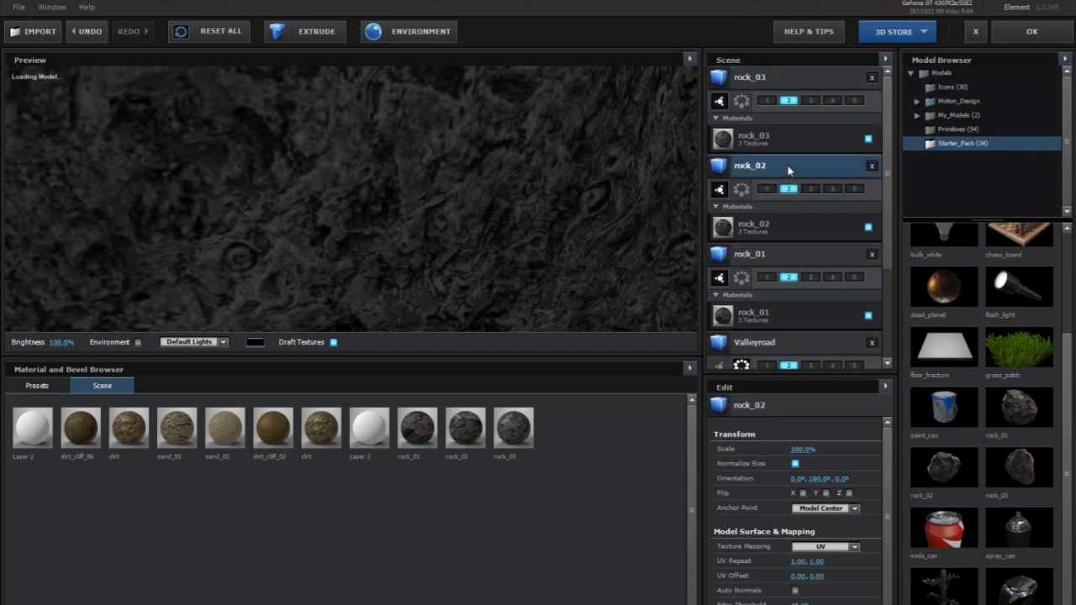
left_click(787, 167)
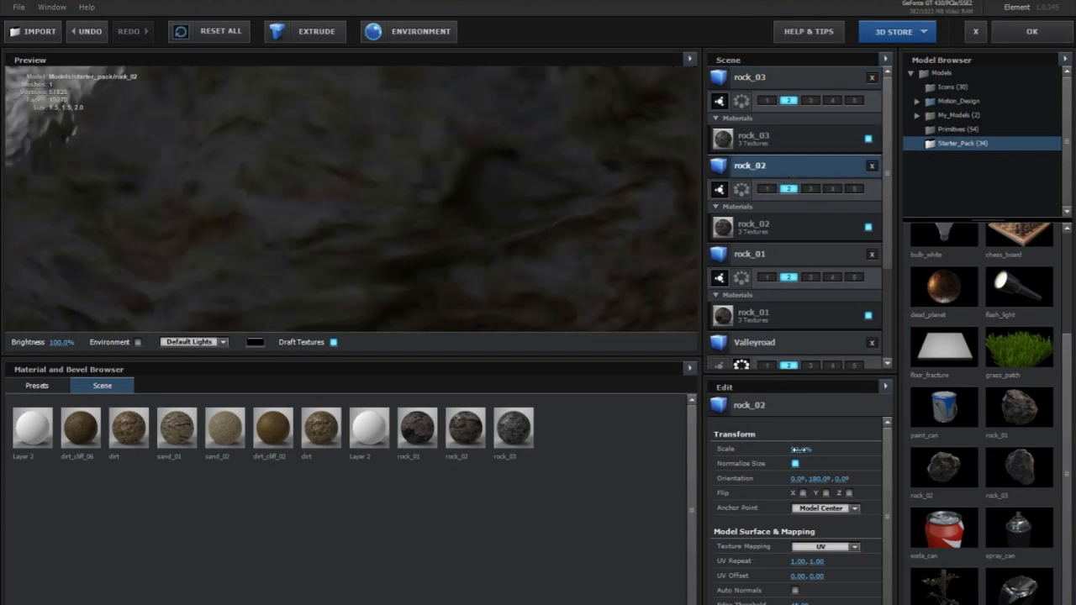
left_click(794, 449)
type("10")
left_click(814, 254)
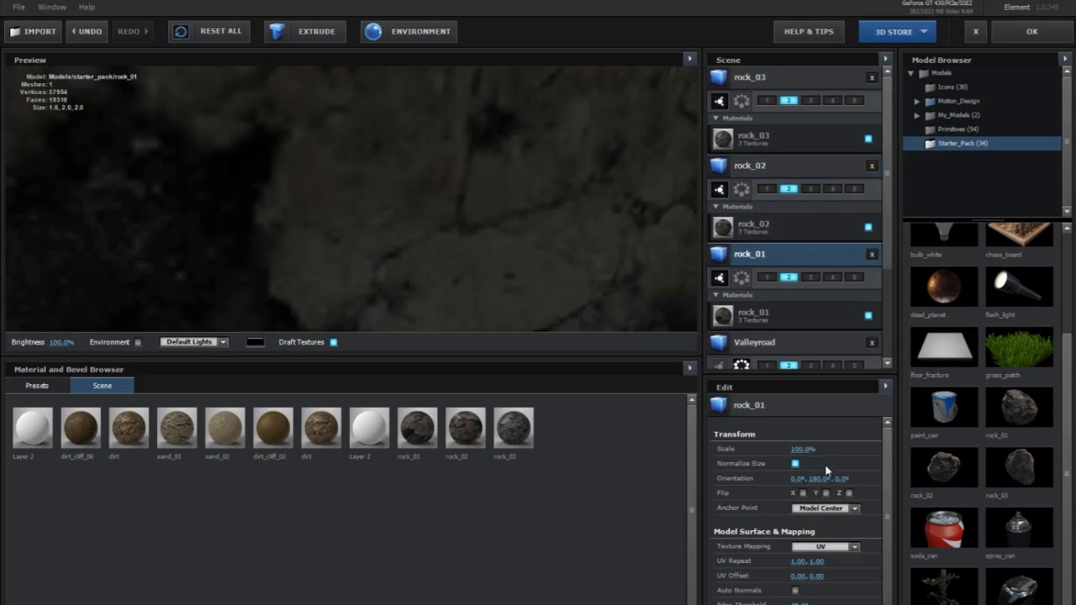
left_click(793, 450)
type("10")
key("Return")
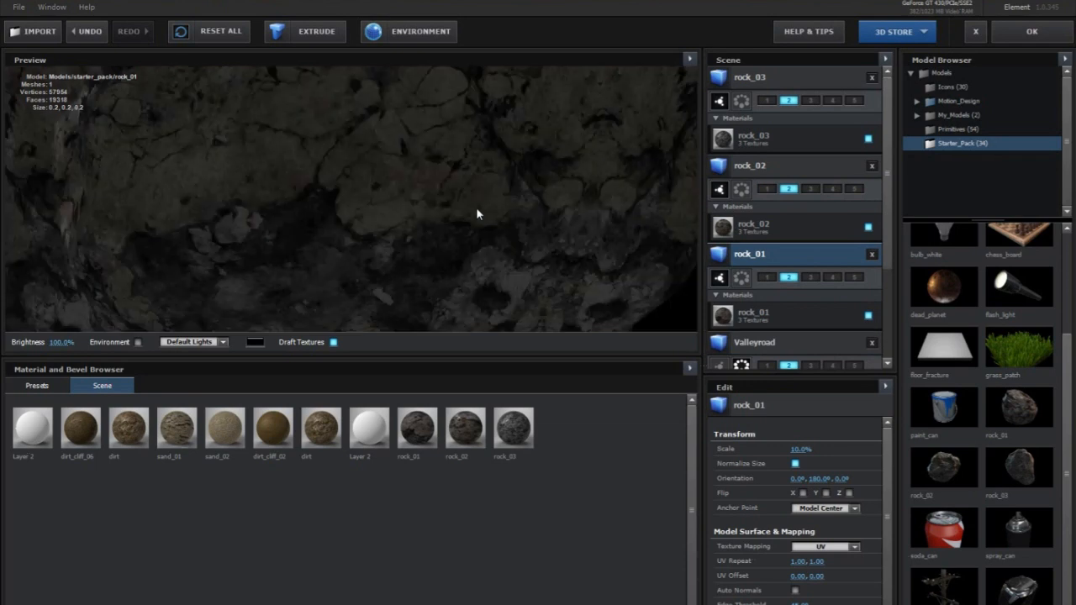
Check the rock_01 model in the preview, apply the scene to the composition, and switch the camera layer off and on again
scroll(428, 186, "down", 5)
left_click_drag(406, 192, 495, 196)
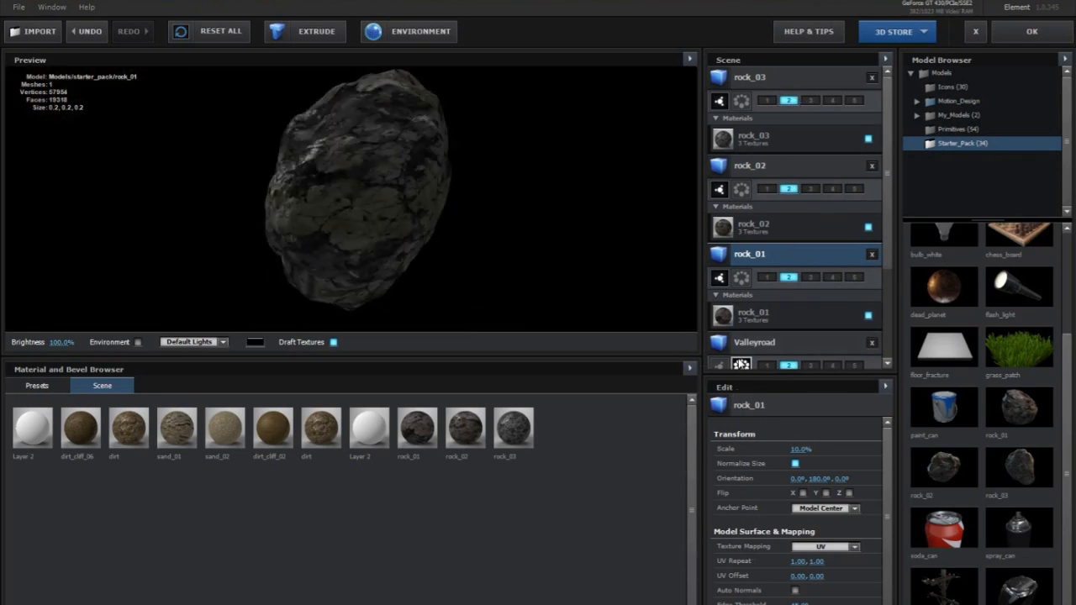
left_click(1032, 31)
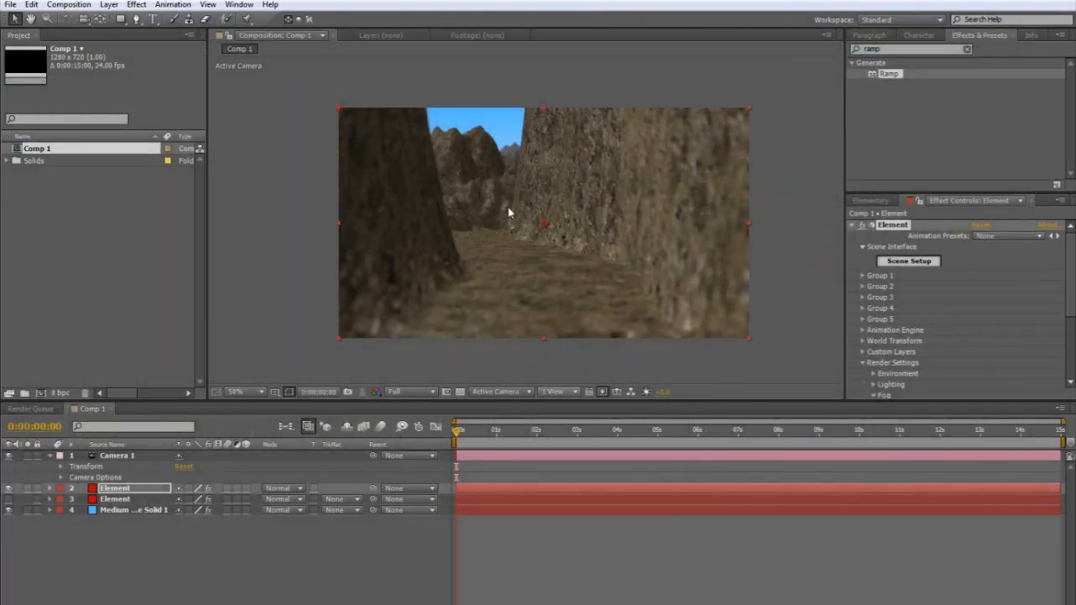
left_click(9, 455)
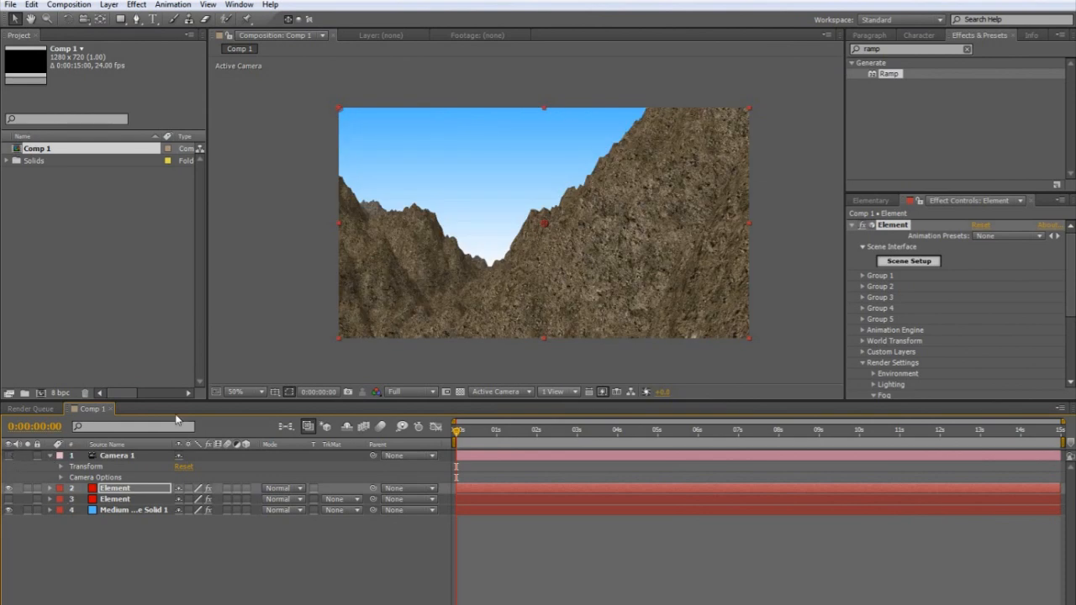
left_click(9, 455)
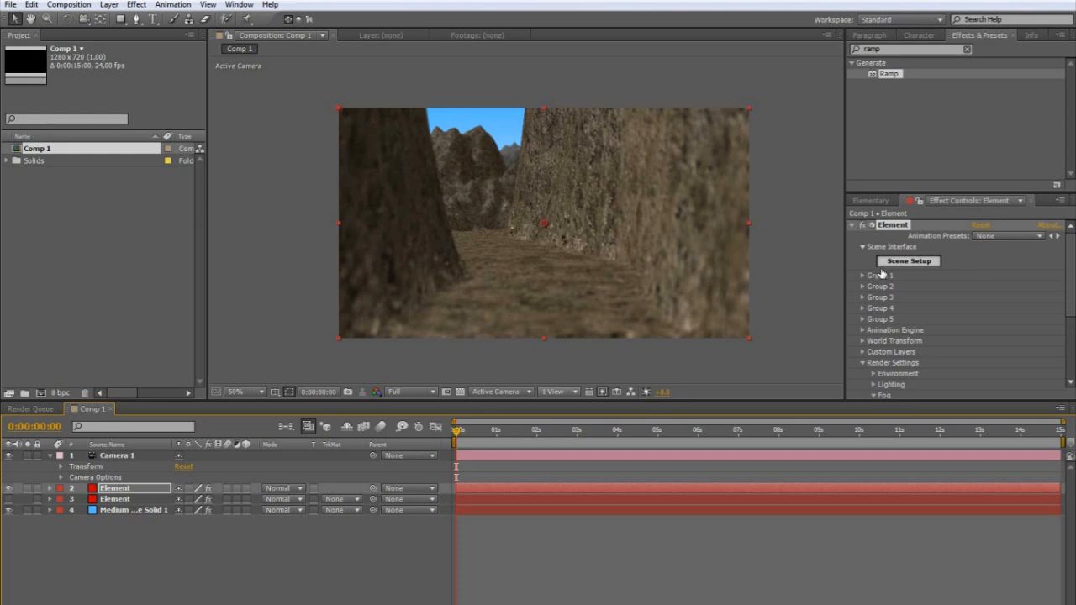
Set group 2's Replicator Shape to 3D Object and its 3D Object Percentage to 1%
left_click(862, 286)
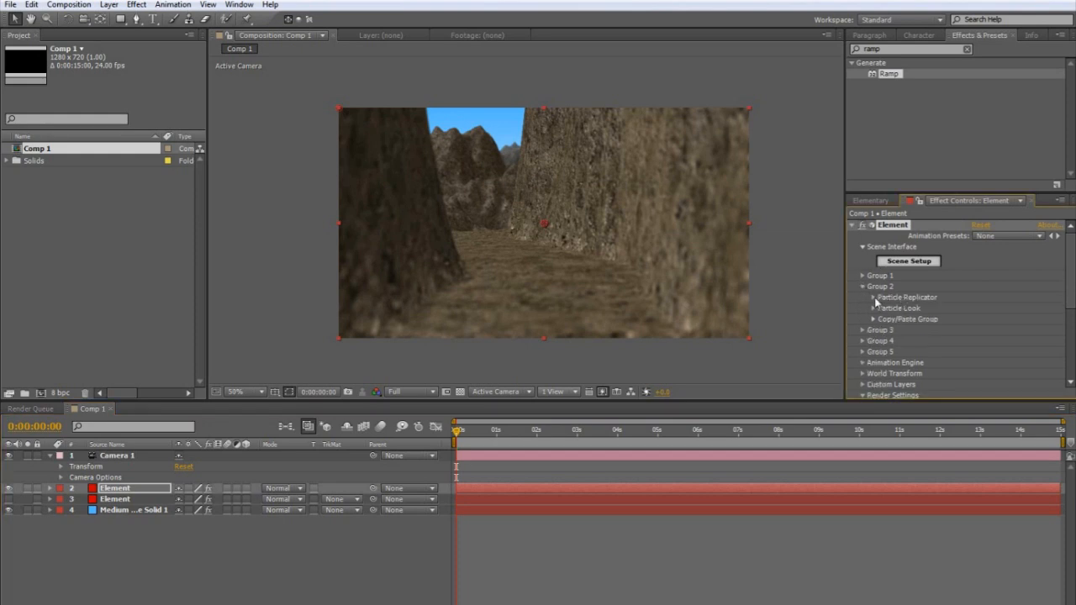
left_click(875, 299)
left_click(993, 295)
left_click(1002, 415)
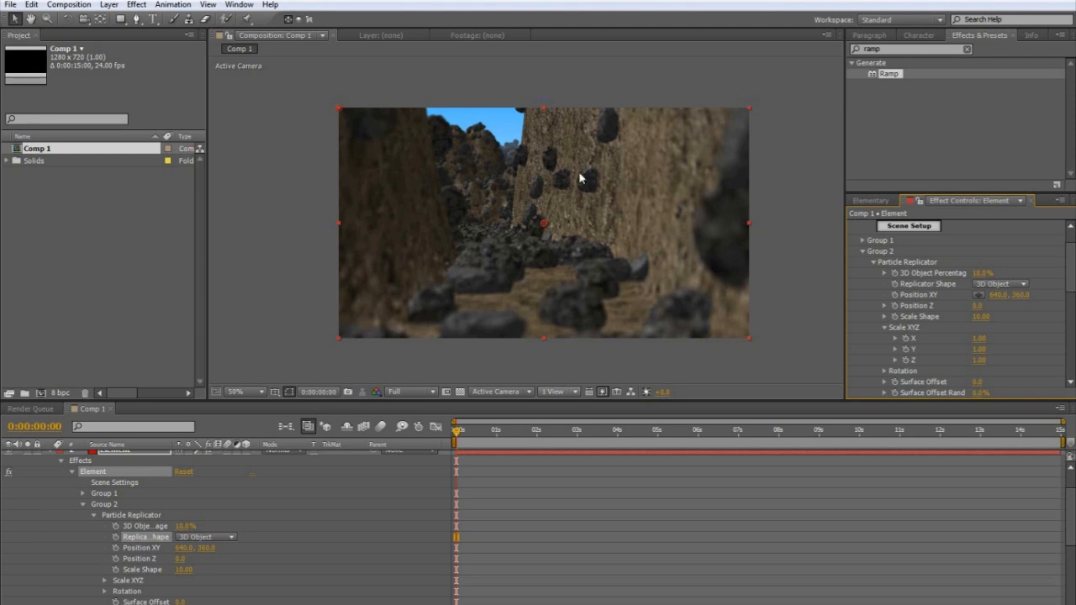
left_click(982, 273)
type("1")
key("Return")
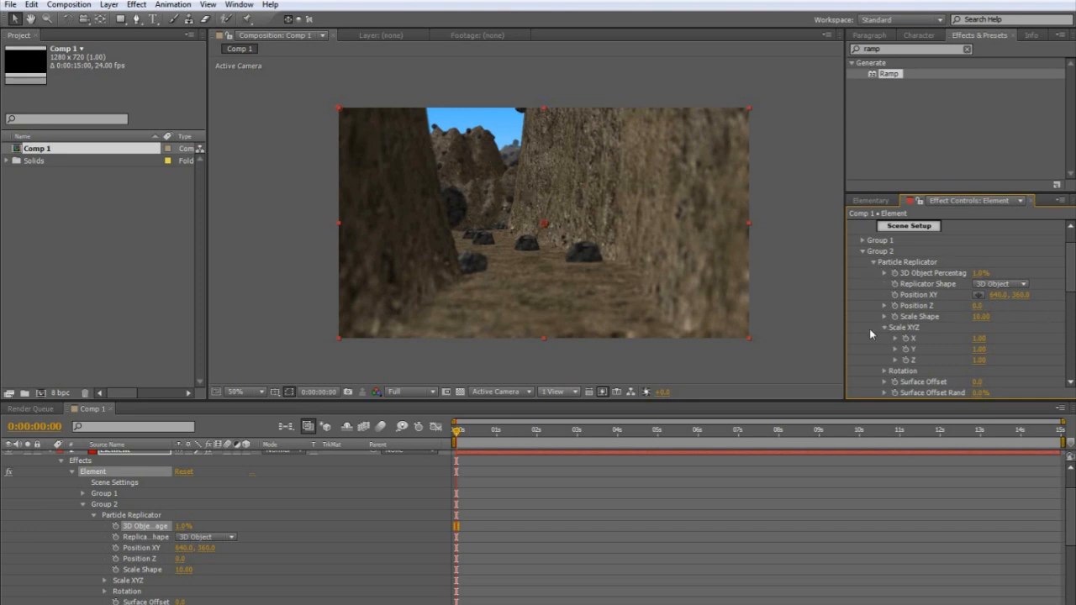
In group 2's Particle Look, set Rotation Random to 2 full revolutions and Size Random to 75%
scroll(869, 329, "down", 5)
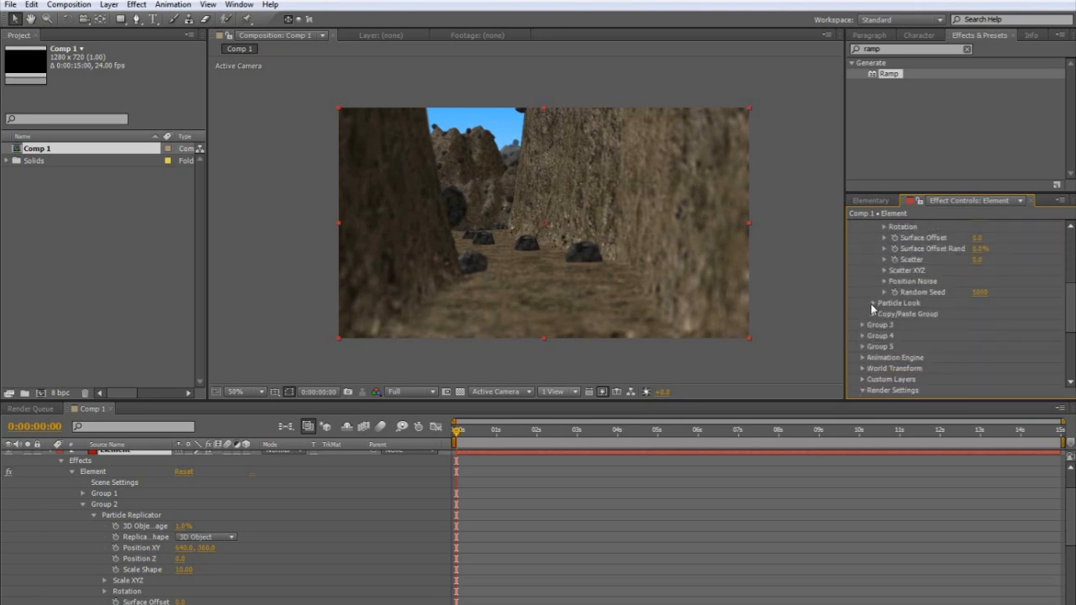
left_click(873, 303)
left_click(884, 346)
scroll(975, 355, "down", 2)
scroll(979, 359, "down", 1)
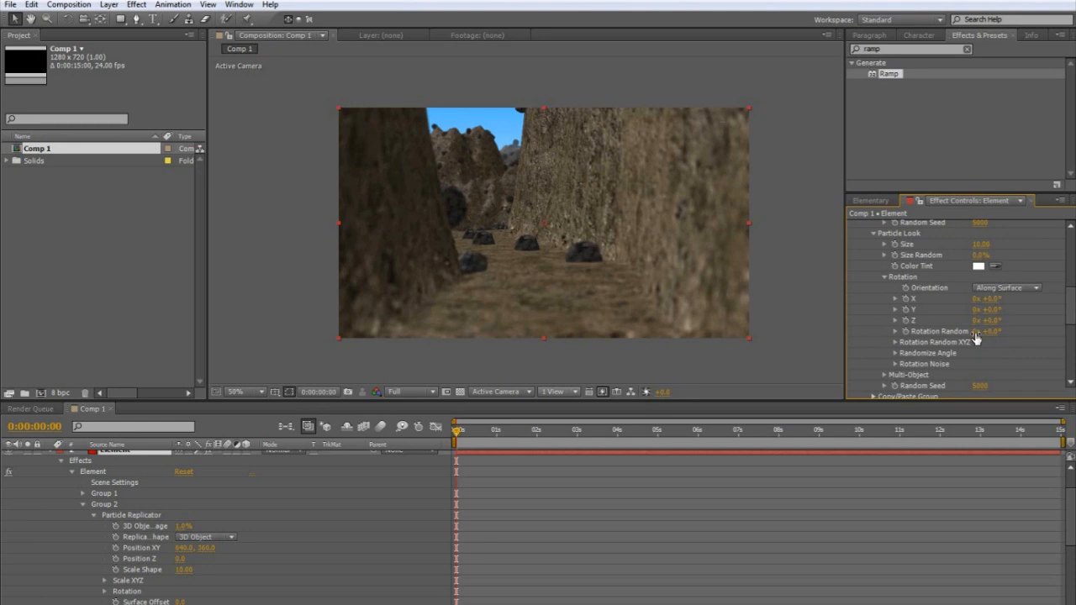
left_click(1002, 339)
key("Return")
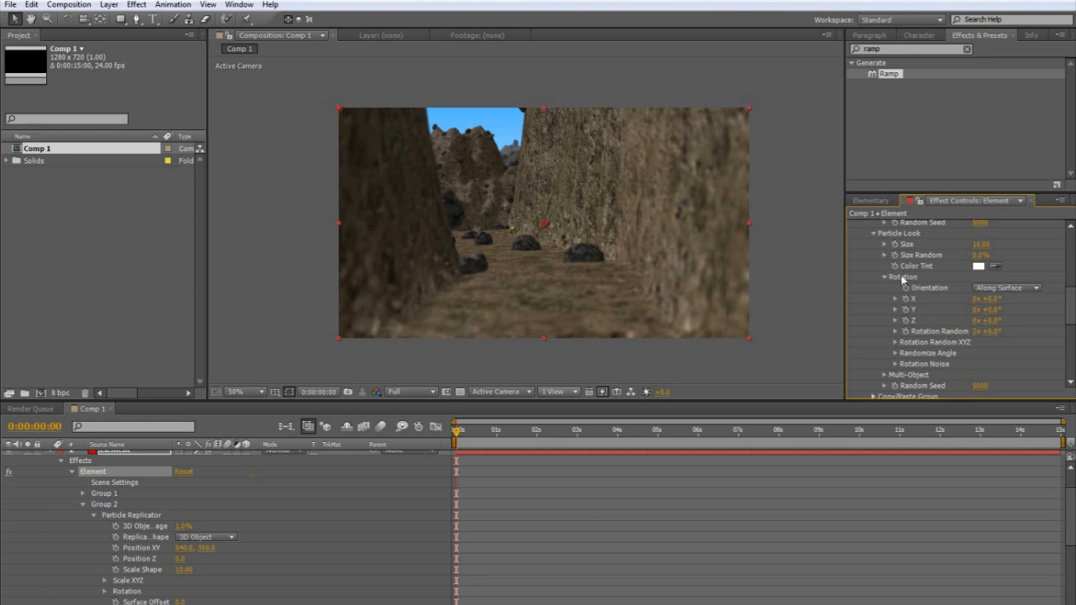
left_click(980, 256)
key("Return")
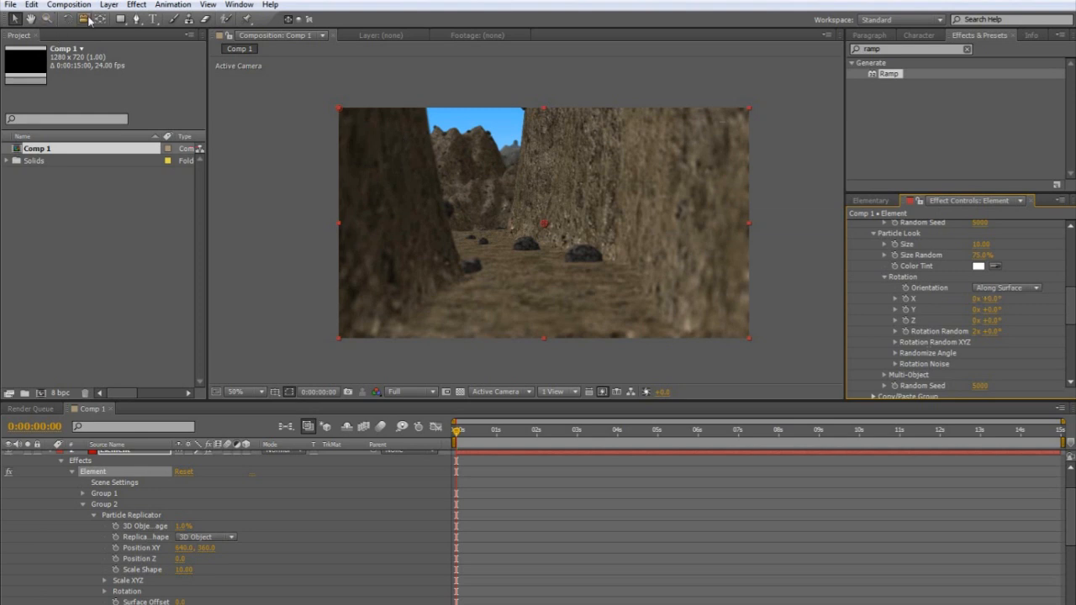
Move the composition camera up to look down on the rocks scattered over the valley terrain
left_click(538, 171)
key("c")
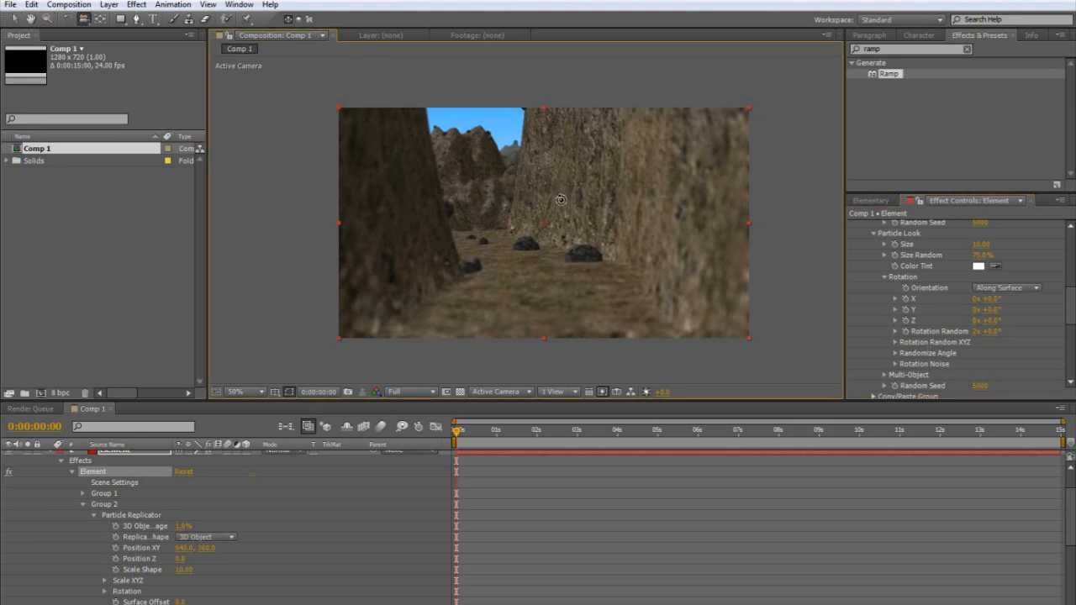
left_click_drag(560, 207, 572, 238)
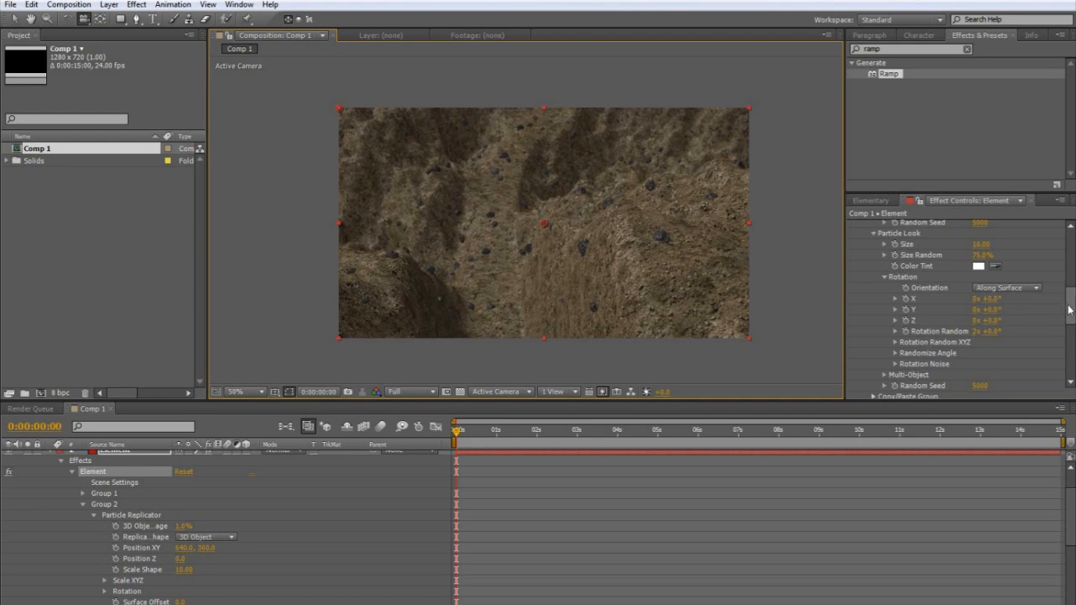
Set the Surface Offset of group 2's replicator to 0.1 and open the particle Size value for editing
left_click_drag(1068, 311, 1069, 273)
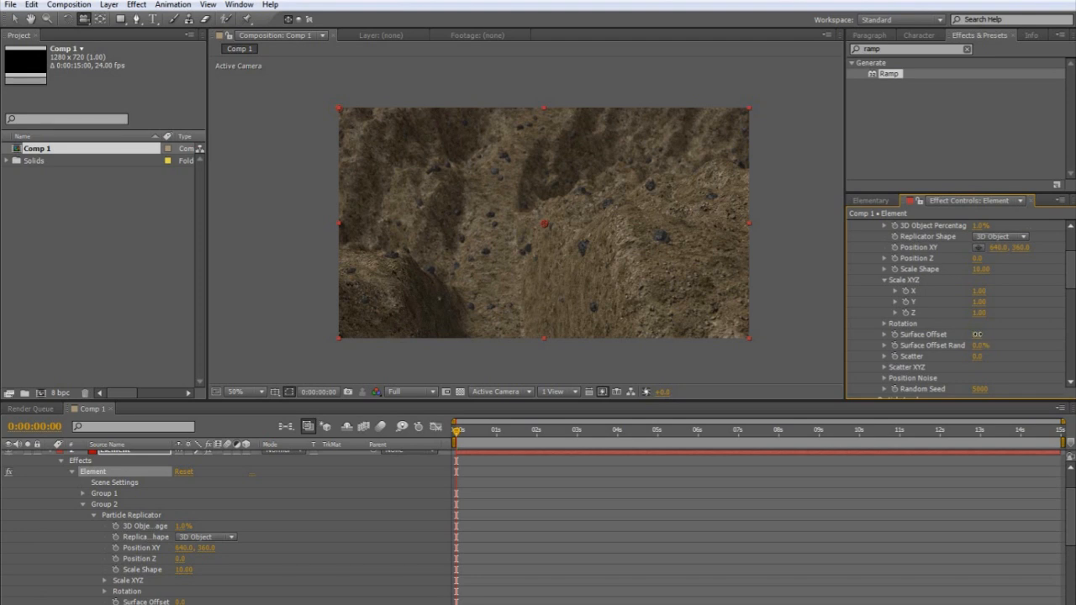
mouse_move(978, 334)
left_mouse_down()
mouse_move(963, 335)
mouse_move(1000, 333)
mouse_move(979, 334)
left_mouse_up()
scroll(929, 336, "down", 3)
left_click(983, 266)
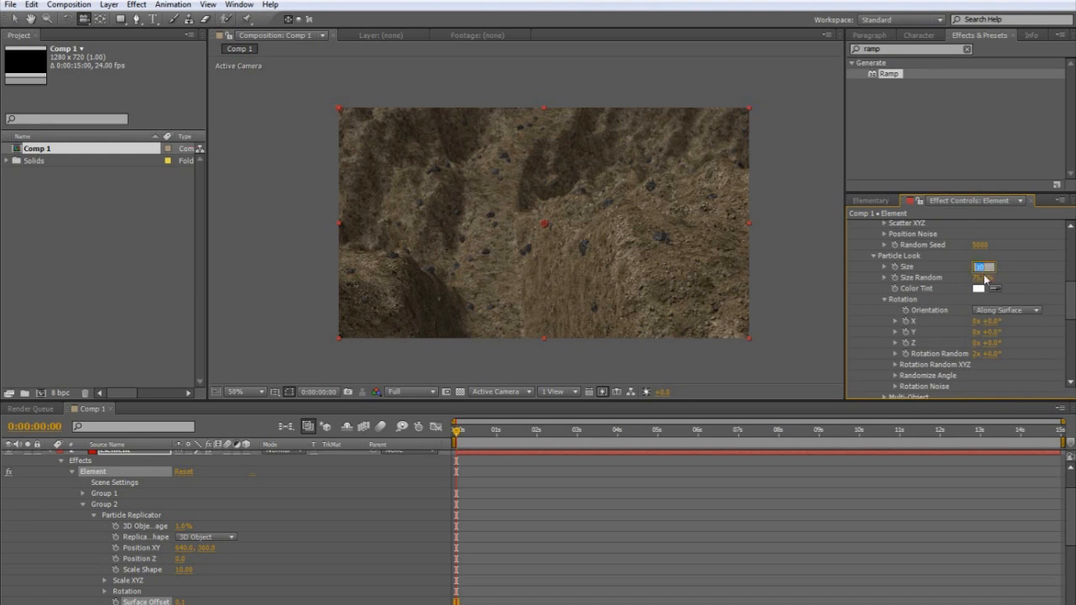
Set group 2's 3D Object Percentage to 0.5%
scroll(1016, 283, "up", 5)
left_click(979, 308)
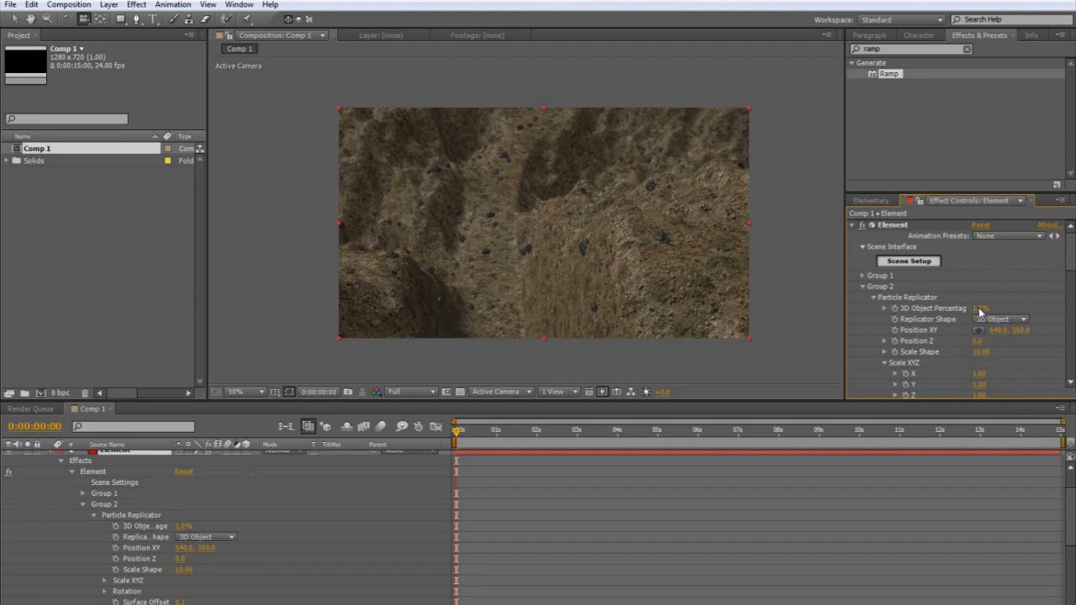
type(".5")
key("Return")
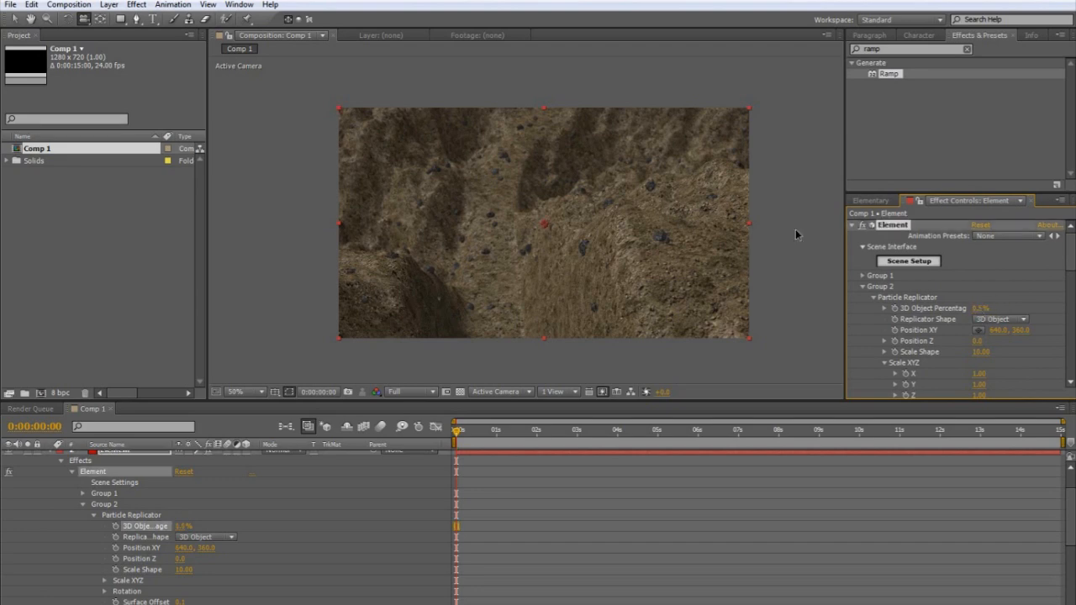